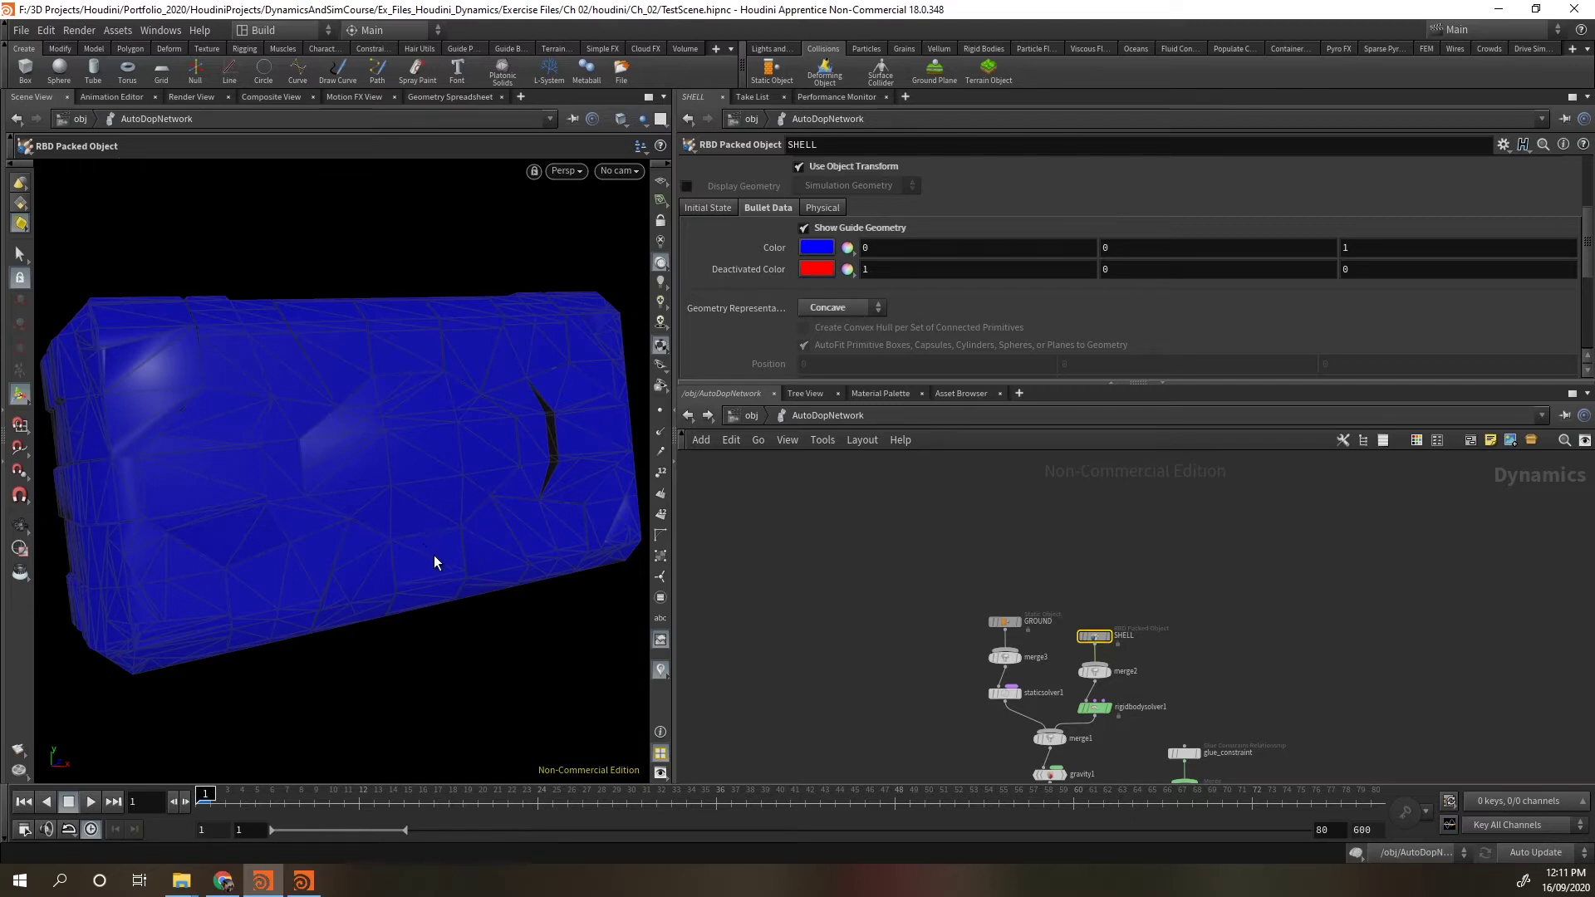
Try the Convex Hull geometry representation on the SHELL packed object, with a convex hull per set of connected primitives.
{"action": "left_click", "coordinate": [853, 304]}
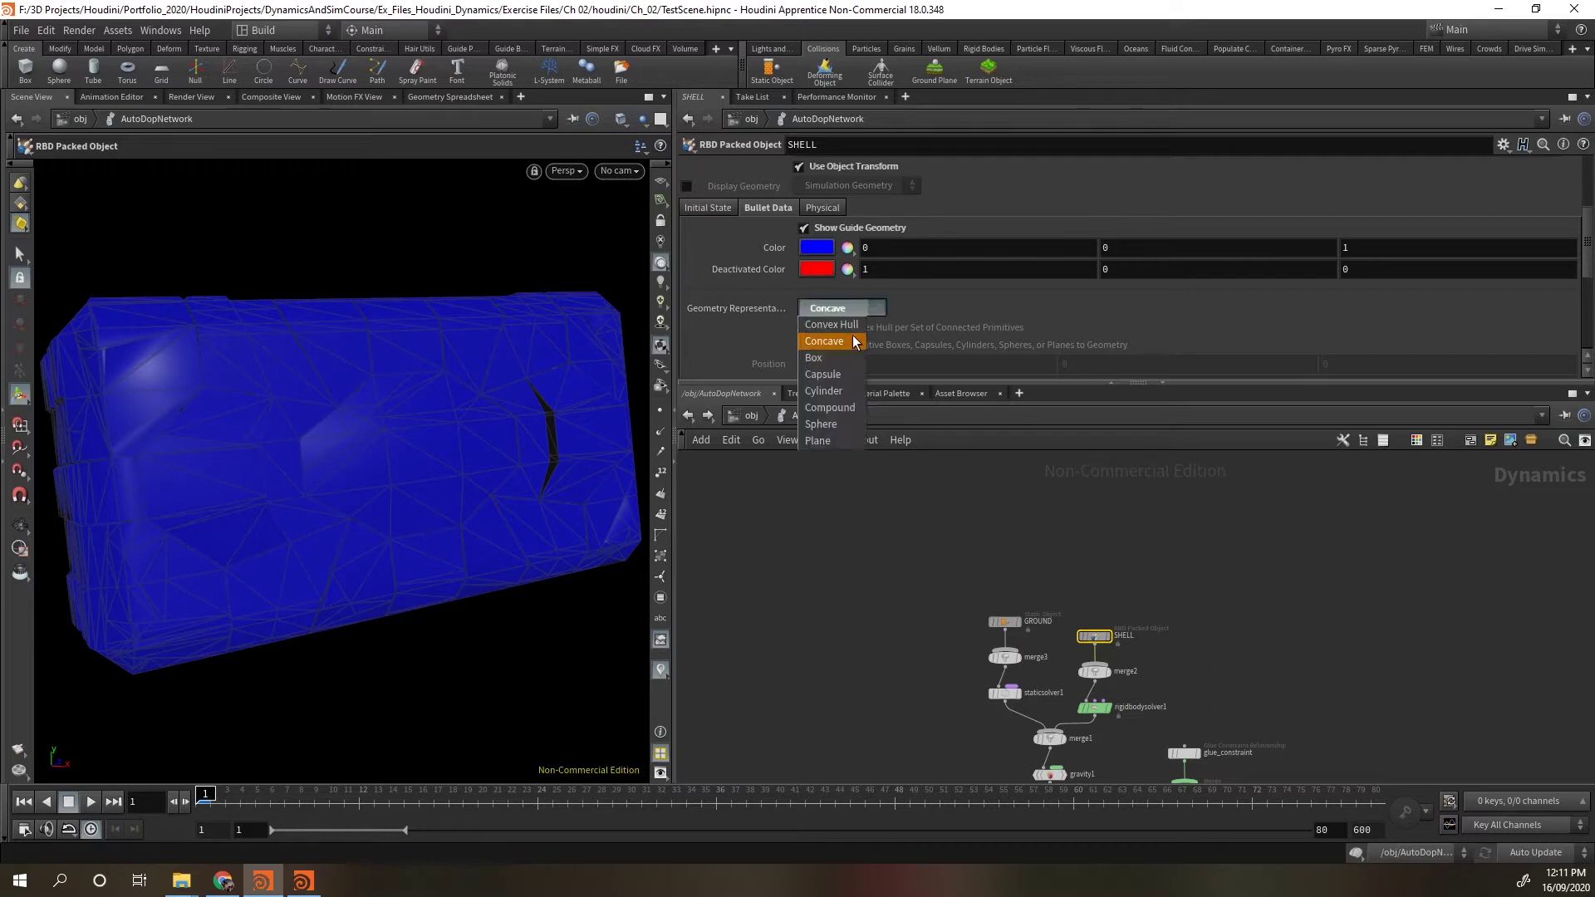
{"action": "left_click", "coordinate": [856, 329]}
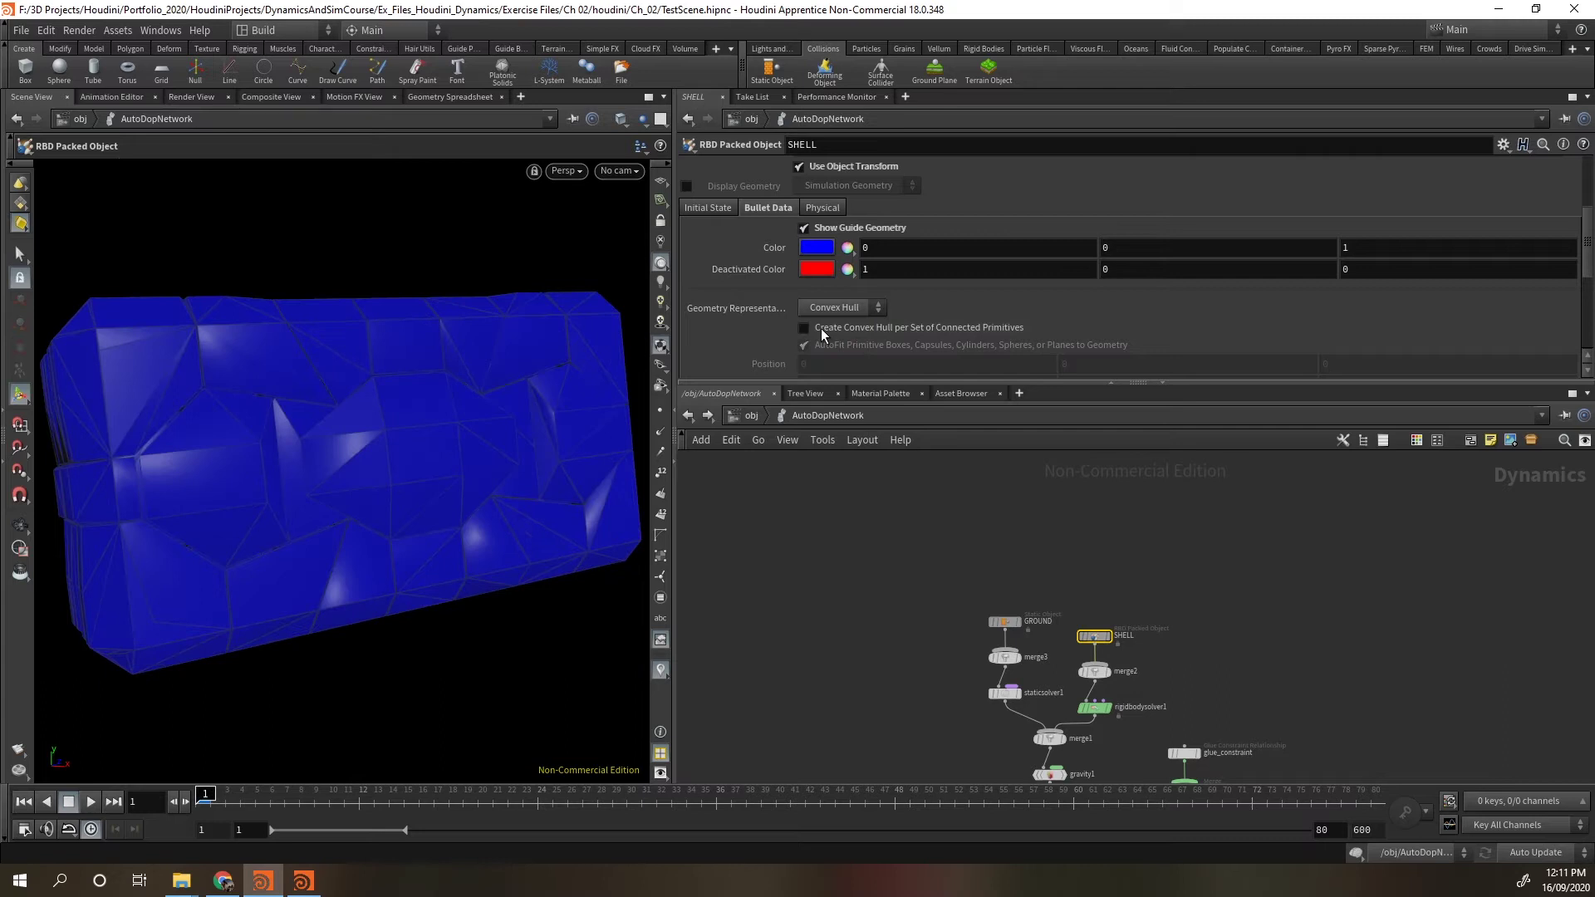
{"action": "left_click", "coordinate": [821, 327]}
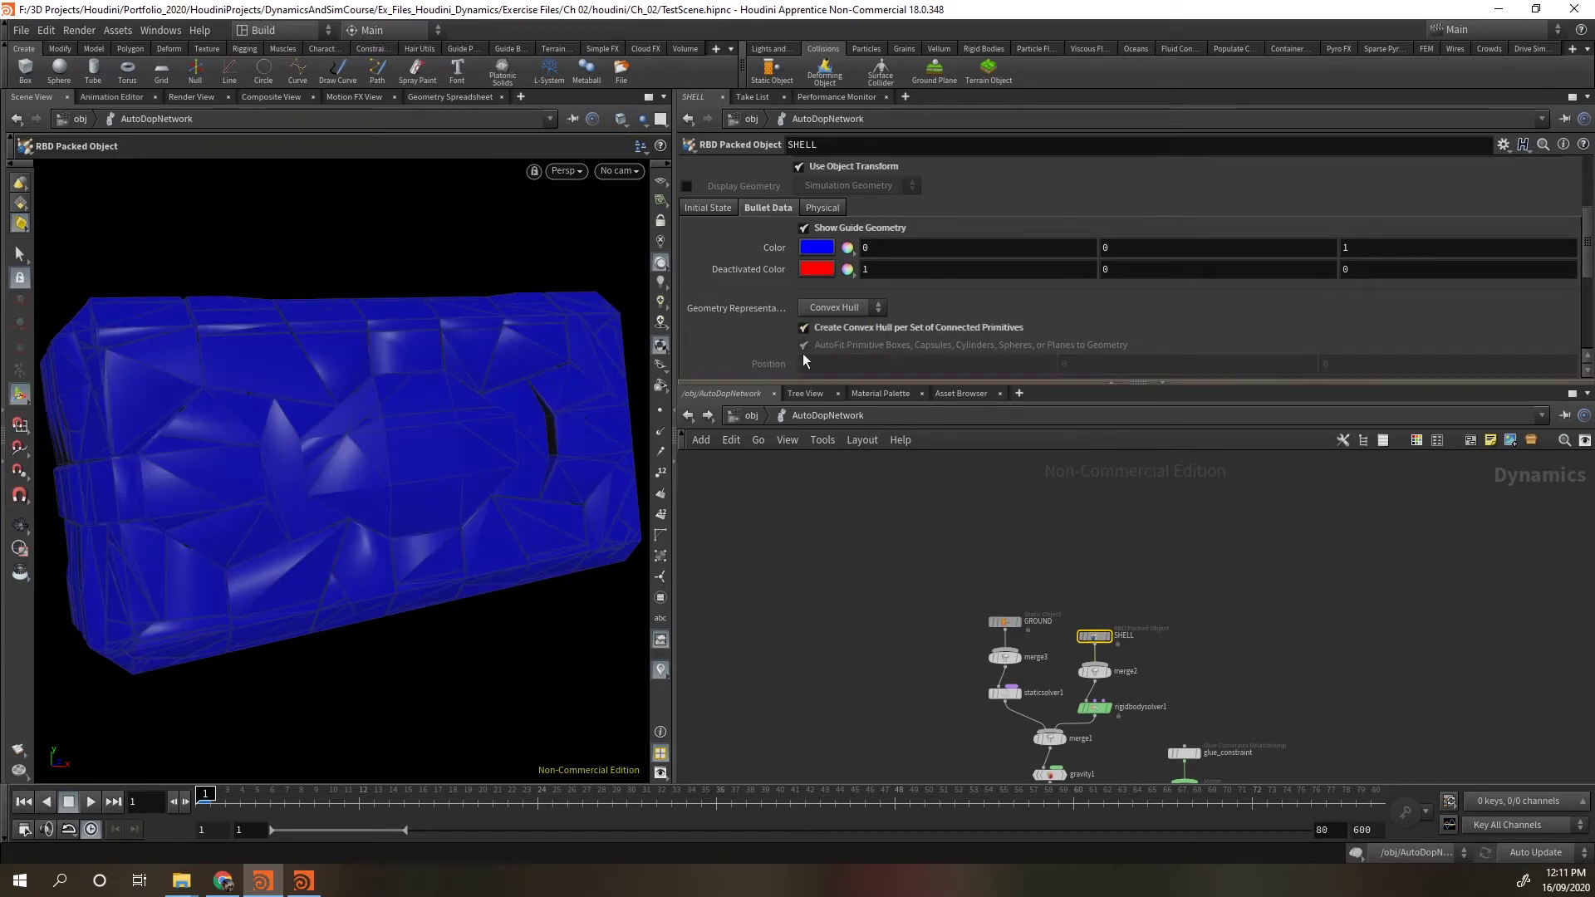
{"action": "left_click", "coordinate": [804, 327]}
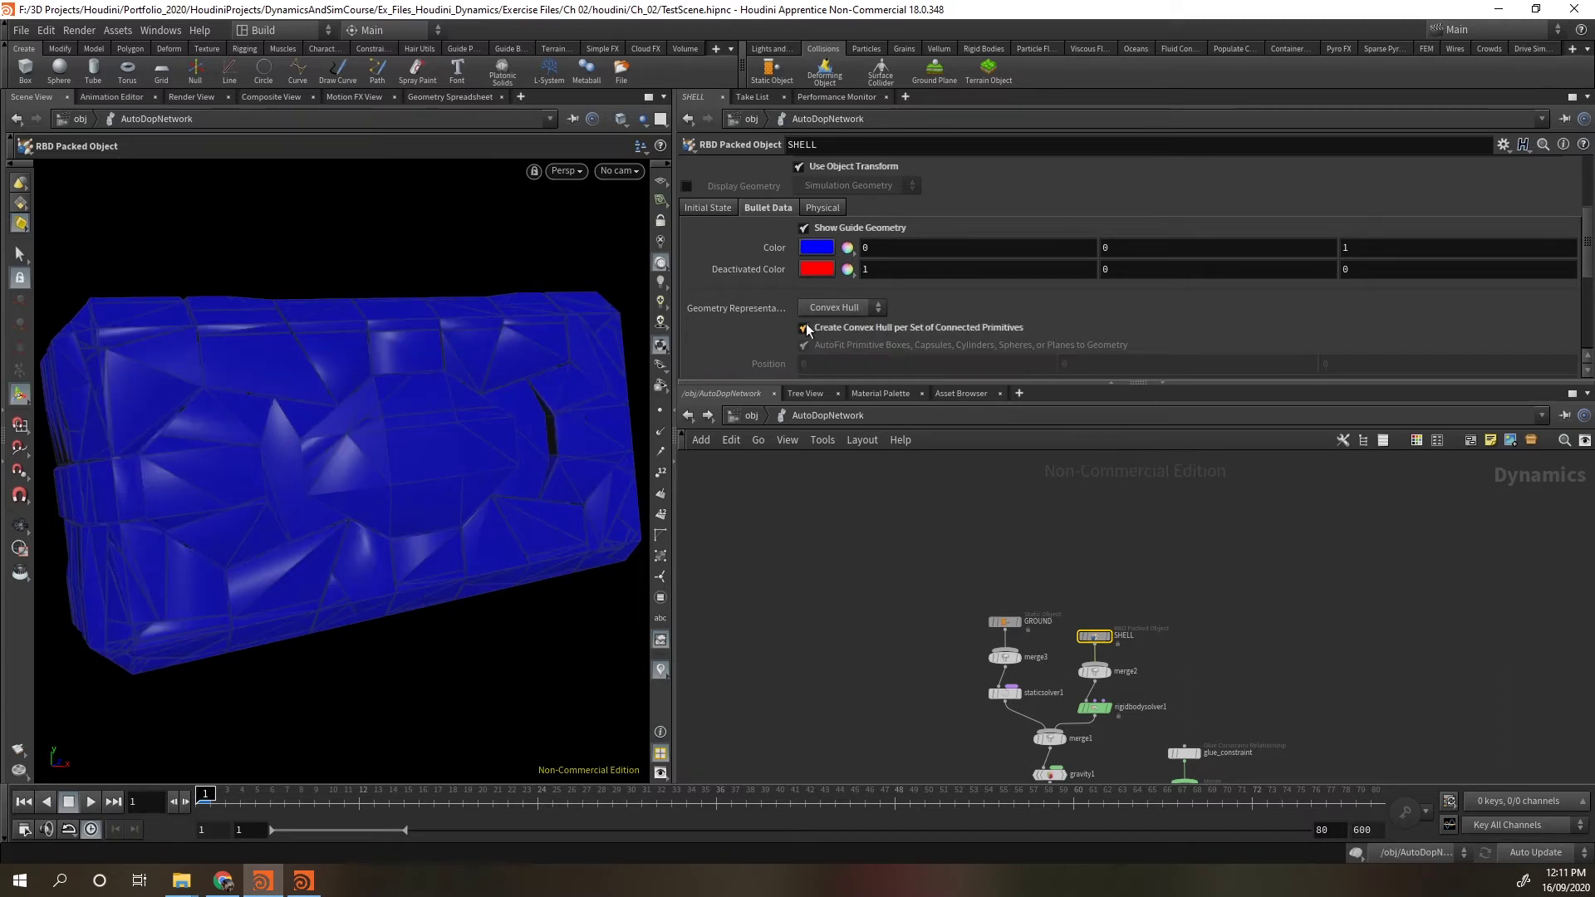
Switch to the web browser and review the Lynda Houdini dynamics course and the Vimeo tutorial on concave objects for Bullet.
{"action": "left_click", "coordinate": [222, 881]}
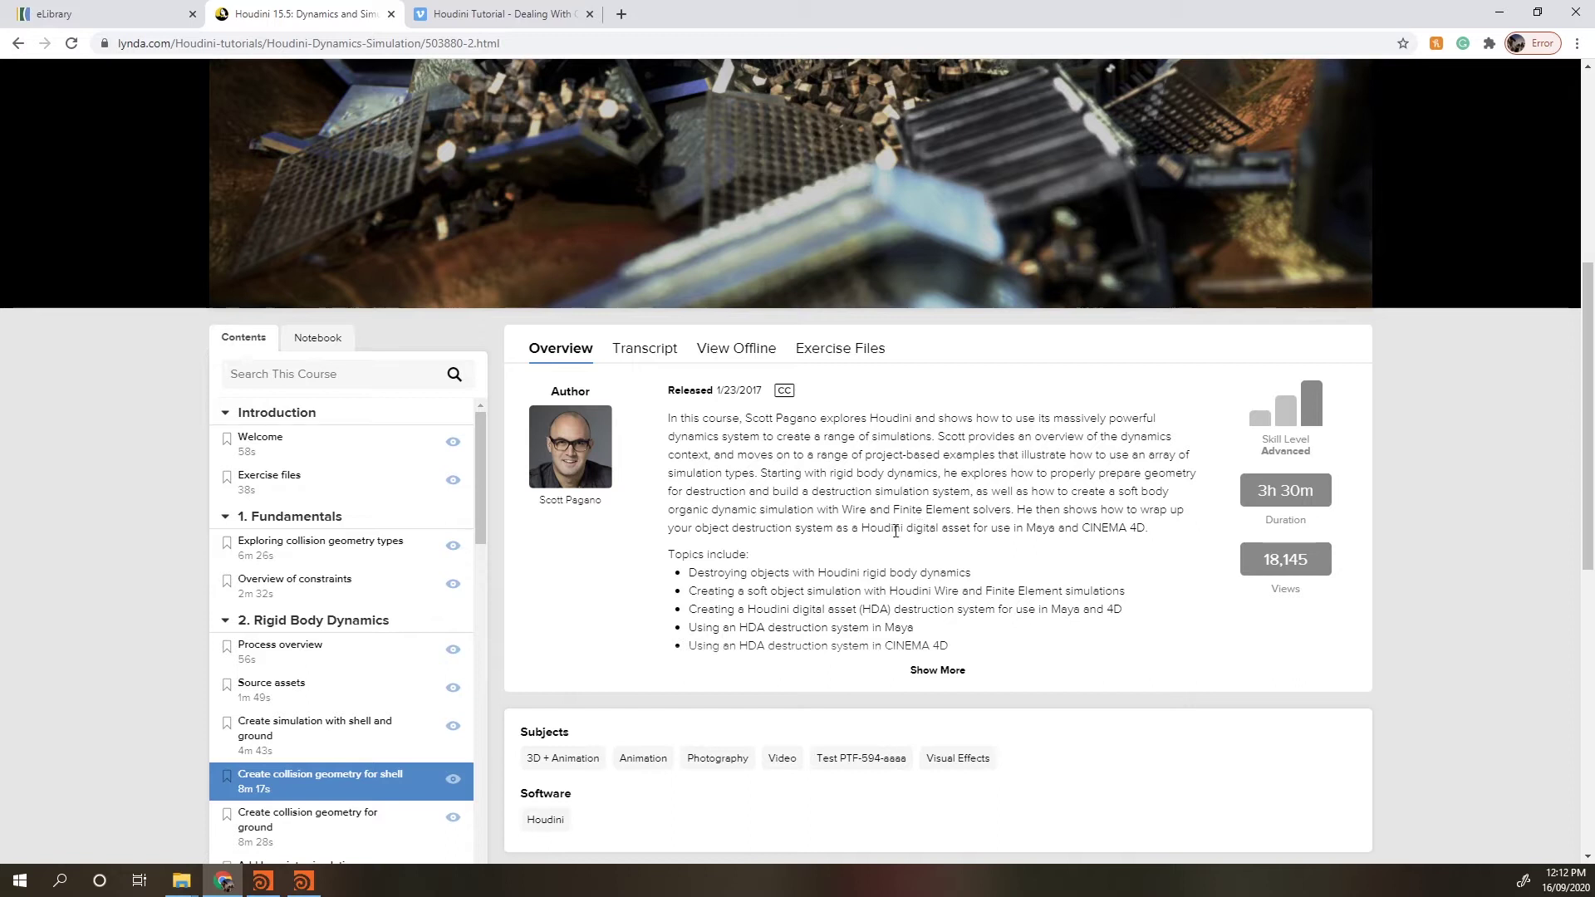
{"action": "scroll", "coordinate": [178, 397], "scroll_direction": "up", "scroll_amount": 6}
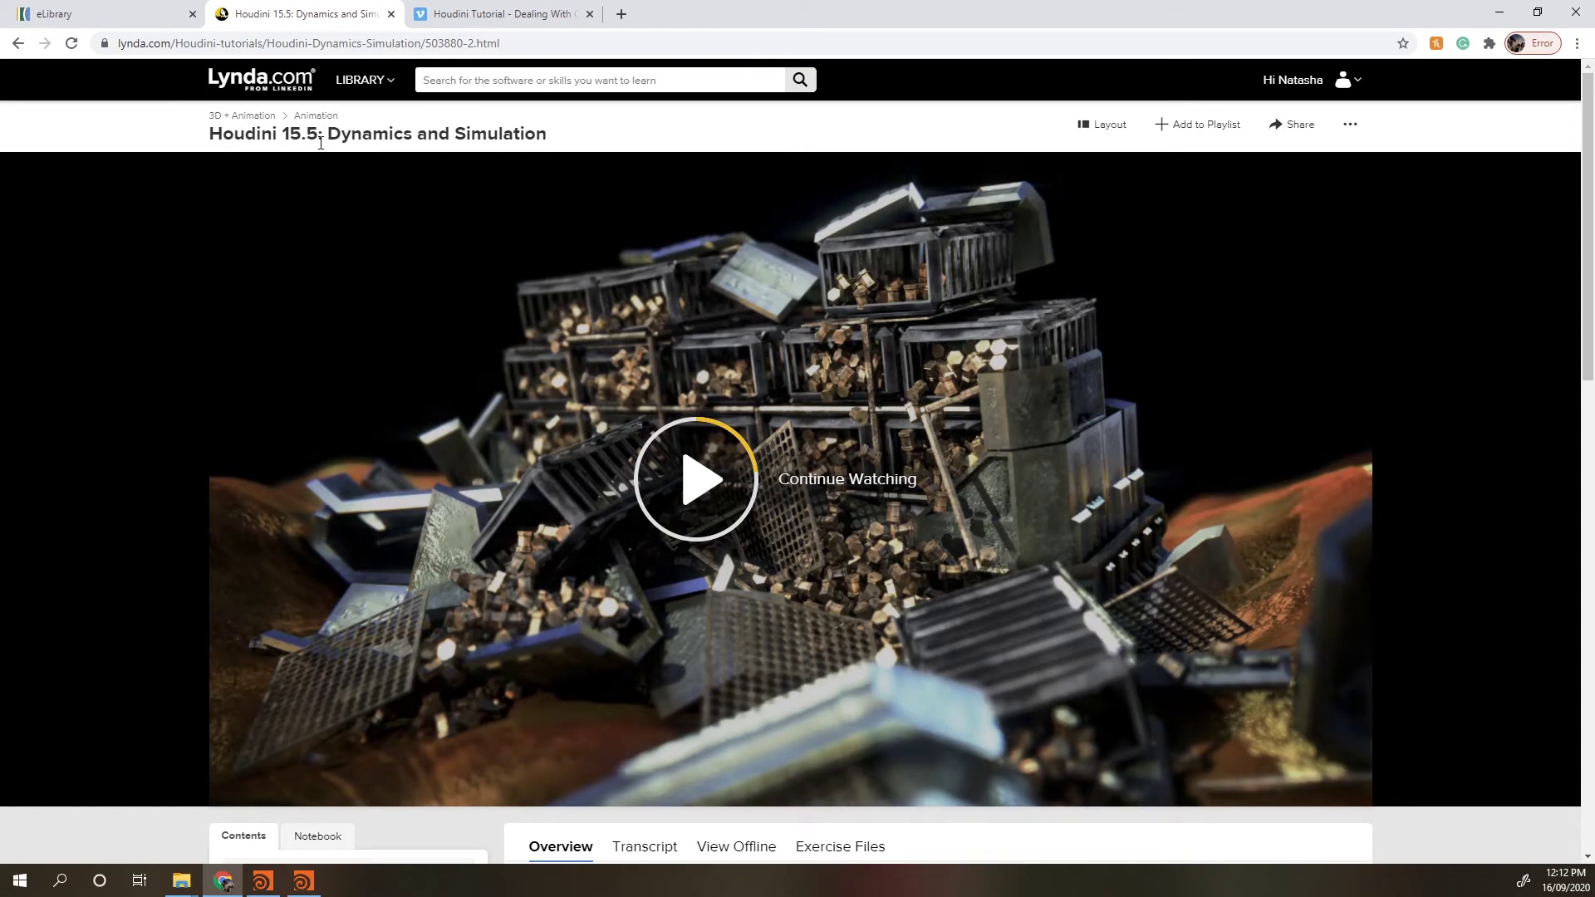
{"action": "left_click", "coordinate": [498, 13]}
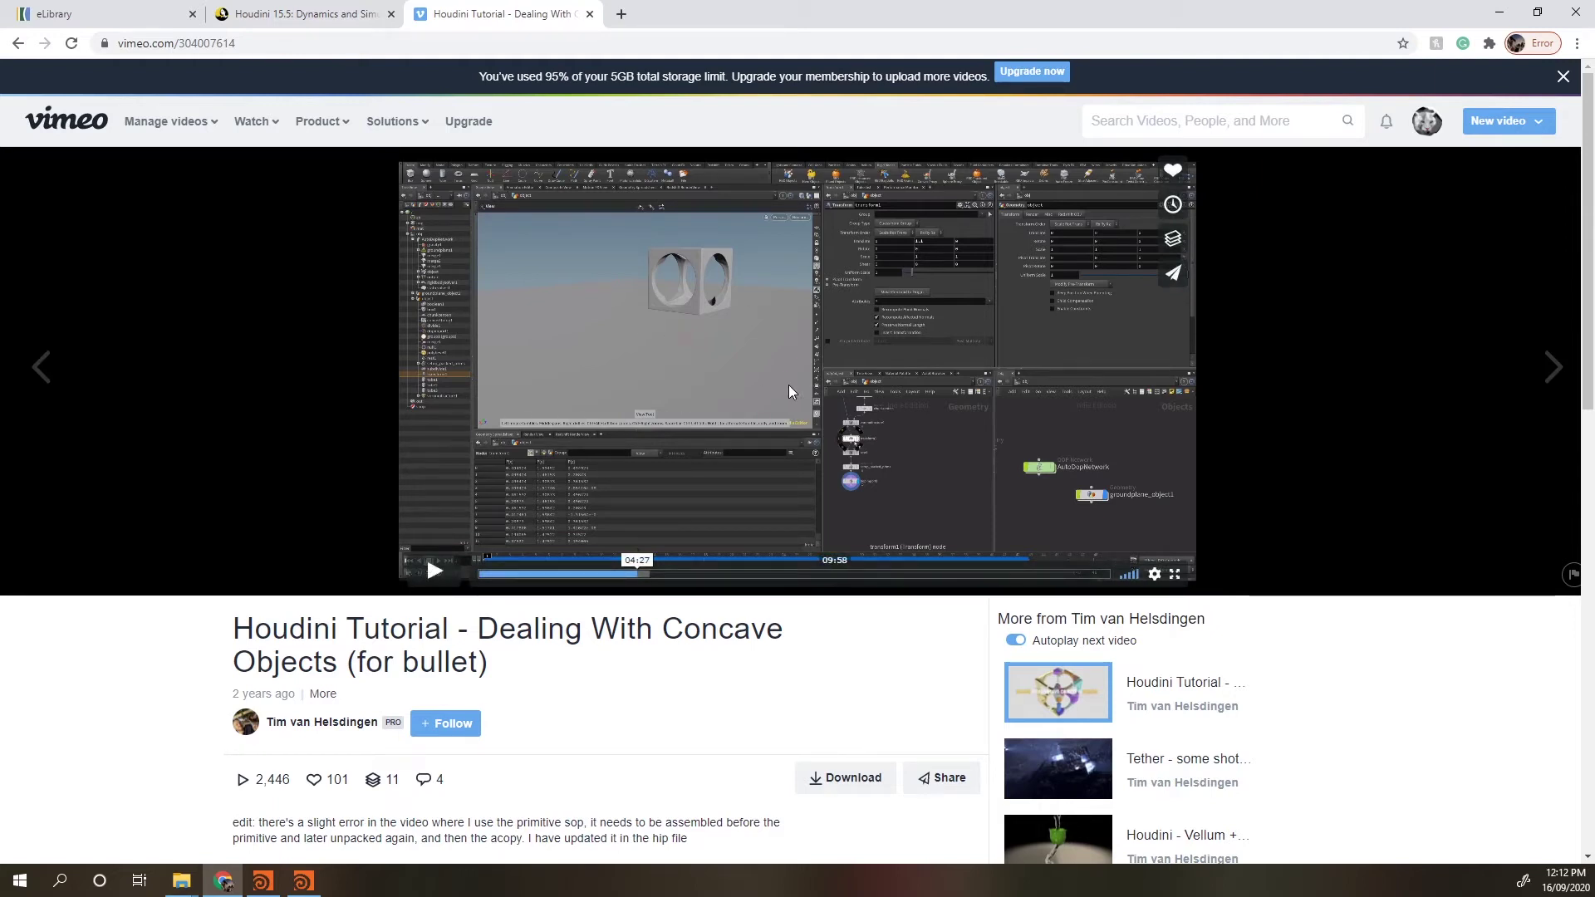
{"action": "left_click", "coordinate": [295, 7]}
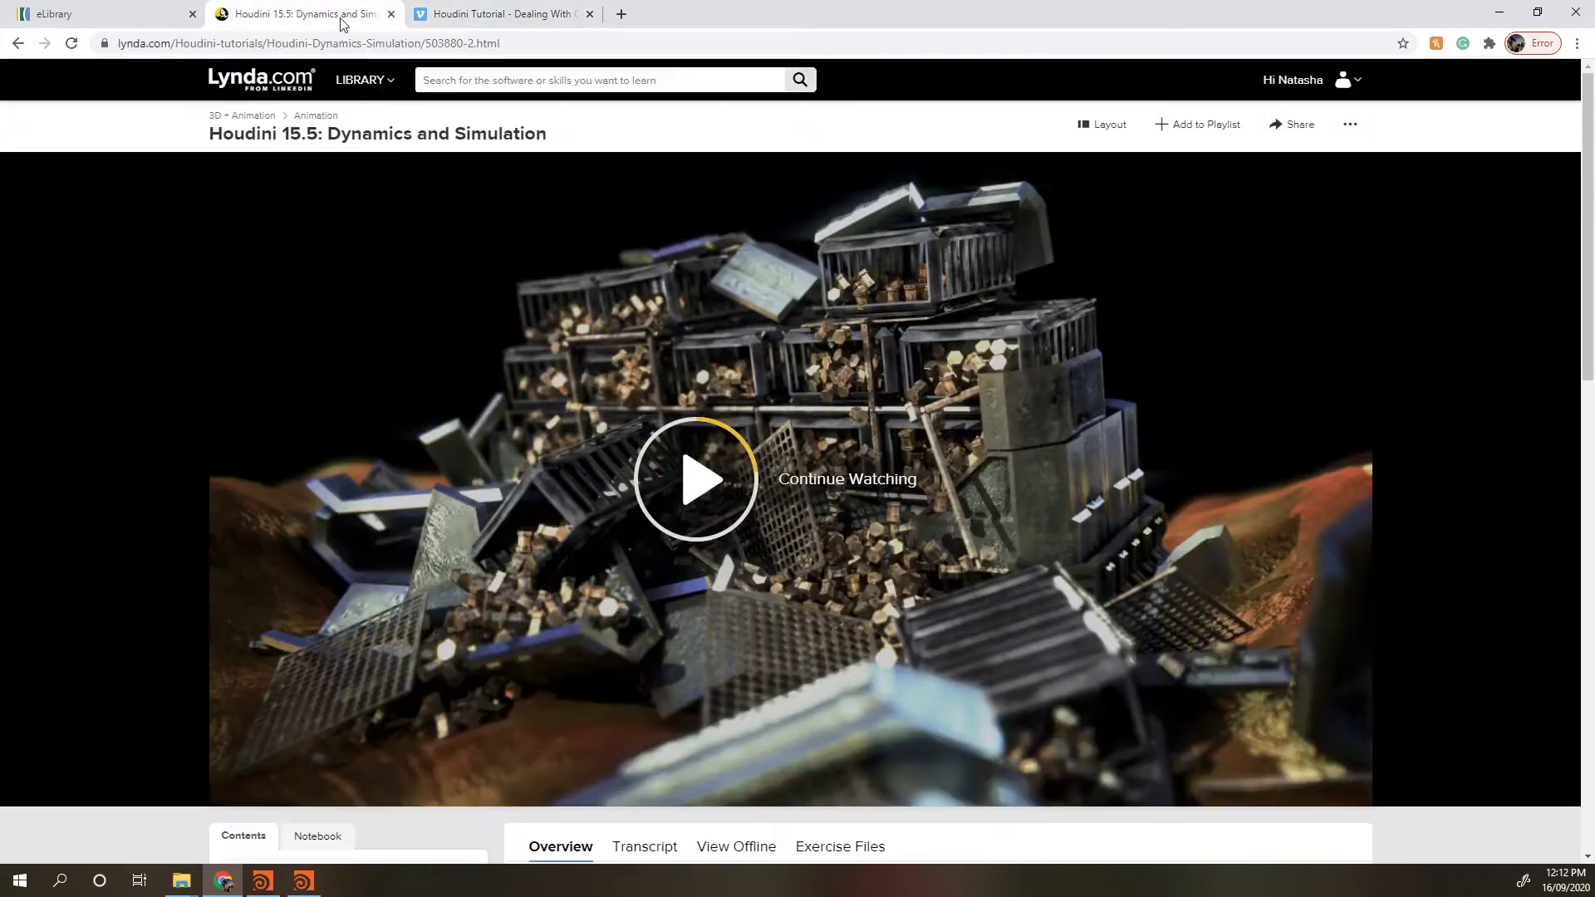
{"action": "scroll", "coordinate": [943, 332], "scroll_direction": "down", "scroll_amount": 2}
{"action": "scroll", "coordinate": [943, 332], "scroll_direction": "down", "scroll_amount": 4}
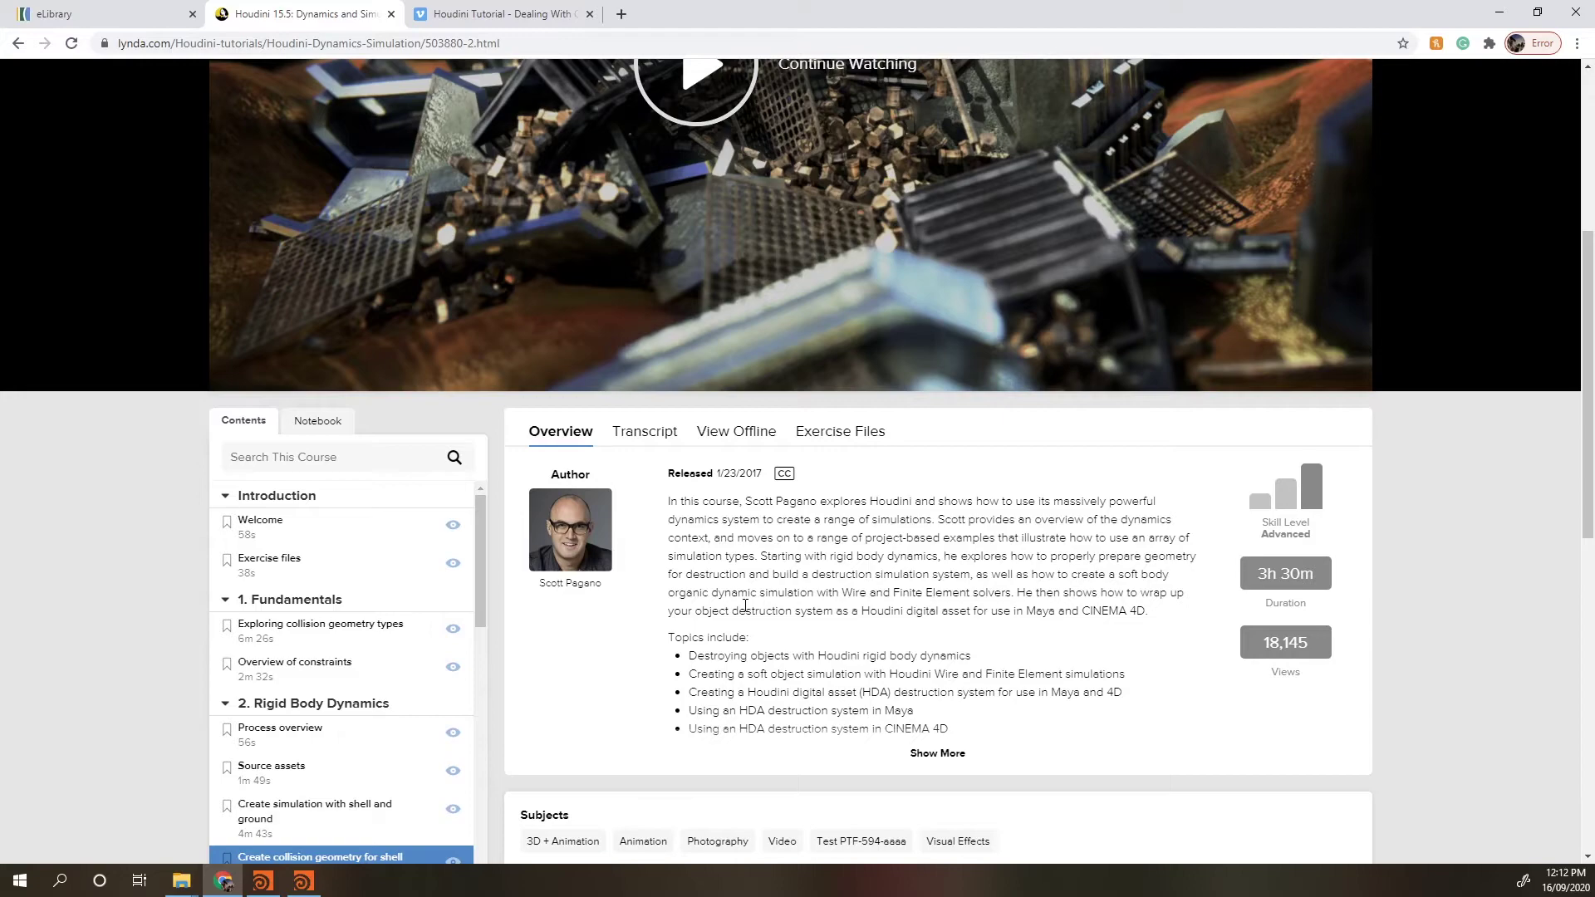
{"action": "key", "text": "alt+Tab"}
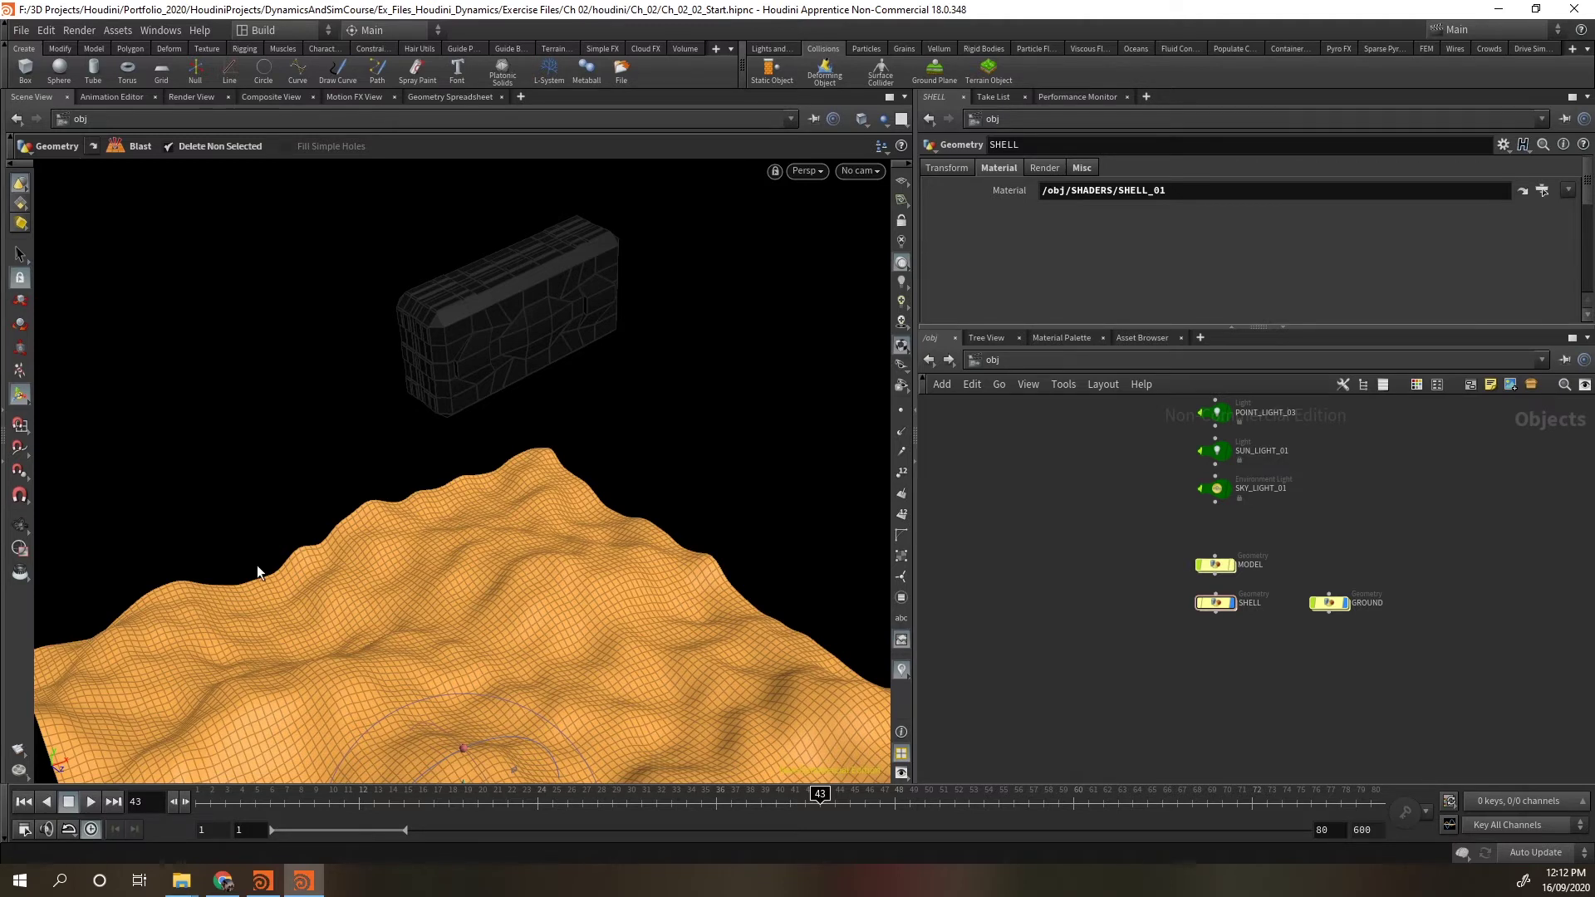
{"action": "key", "text": "alt+Tab"}
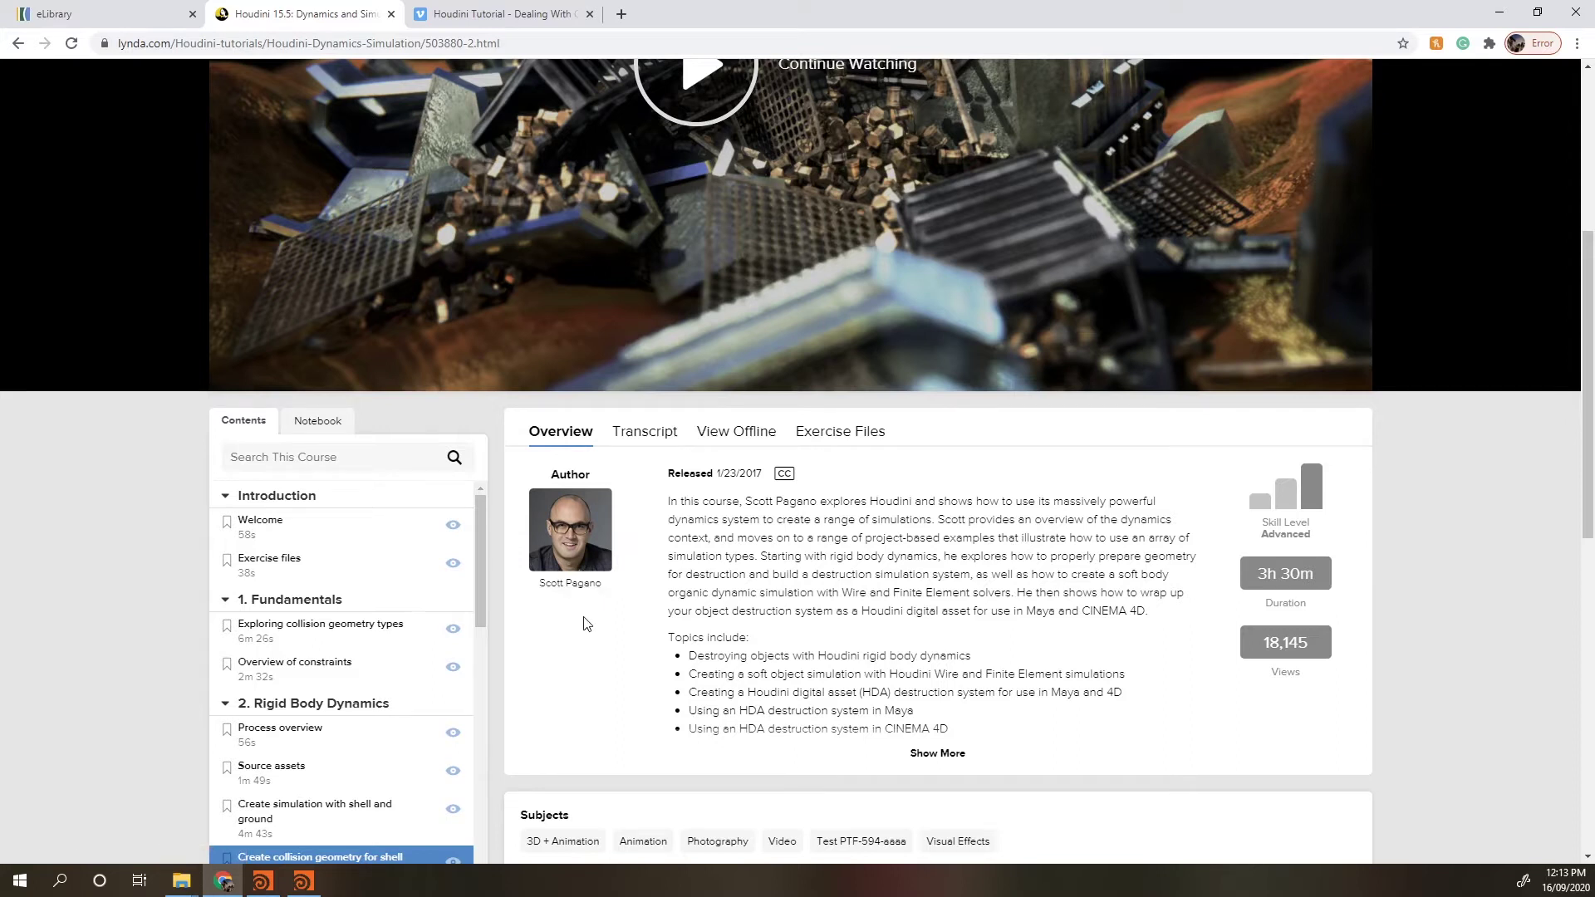
Close the Houdini window holding the TestScene file and return to the Ch_02_02_Start scene.
{"action": "left_click", "coordinate": [306, 880]}
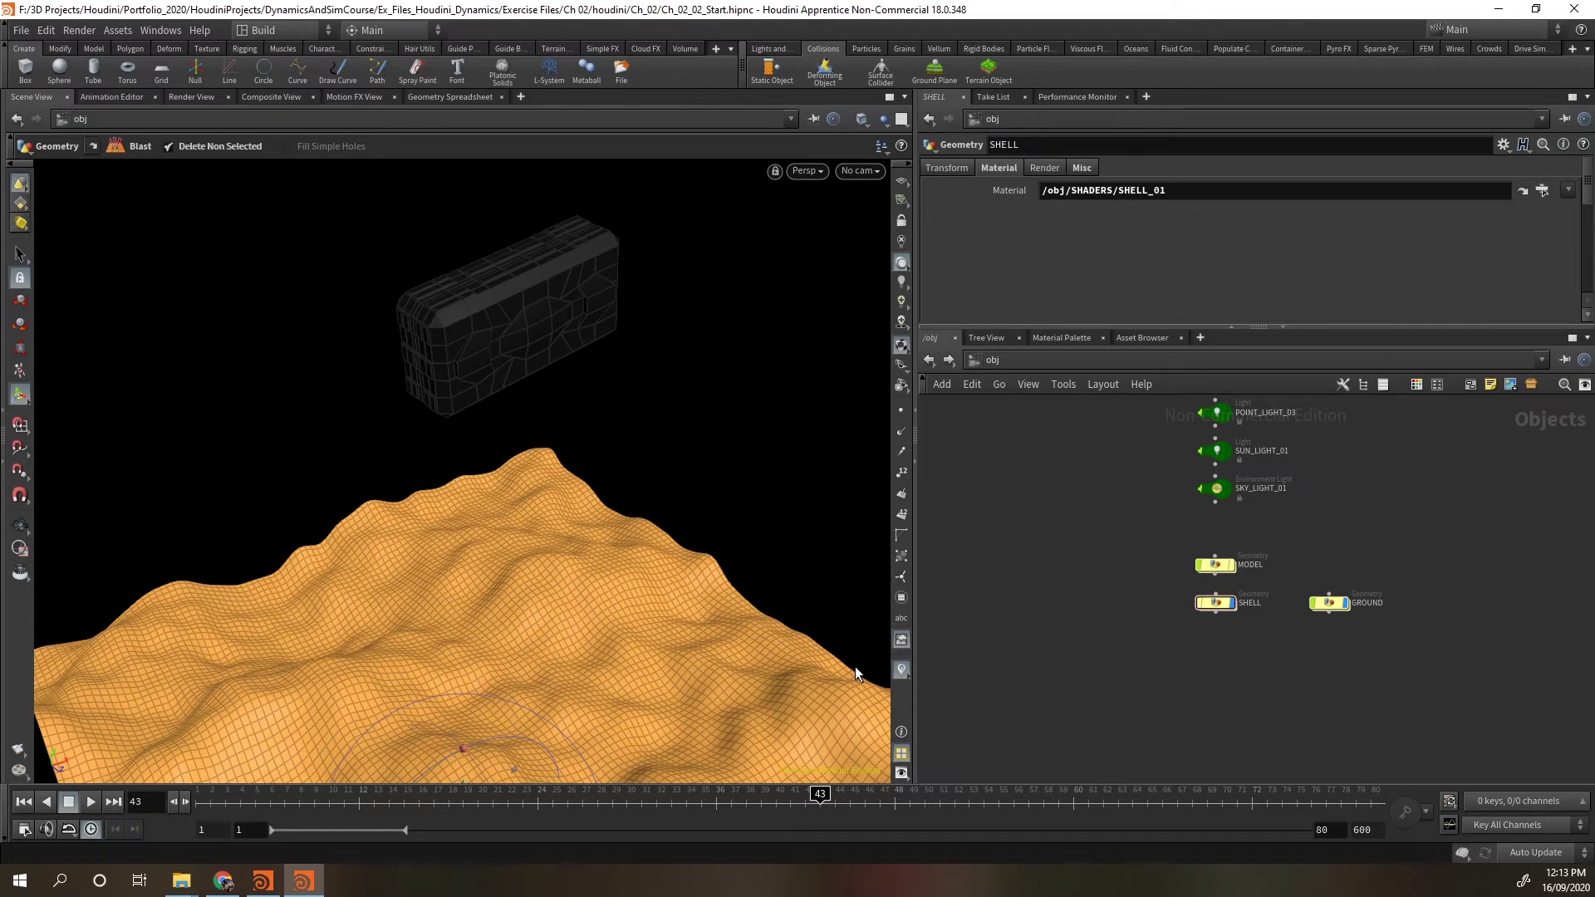
{"action": "left_click", "coordinate": [276, 880]}
{"action": "key", "text": "alt+F4"}
Inspect the nodes inside the SHELL object and examine the shell above the ground from several angles.
{"action": "left_click_drag", "start_coordinate": [649, 418], "coordinate": [730, 605], "text": "alt"}
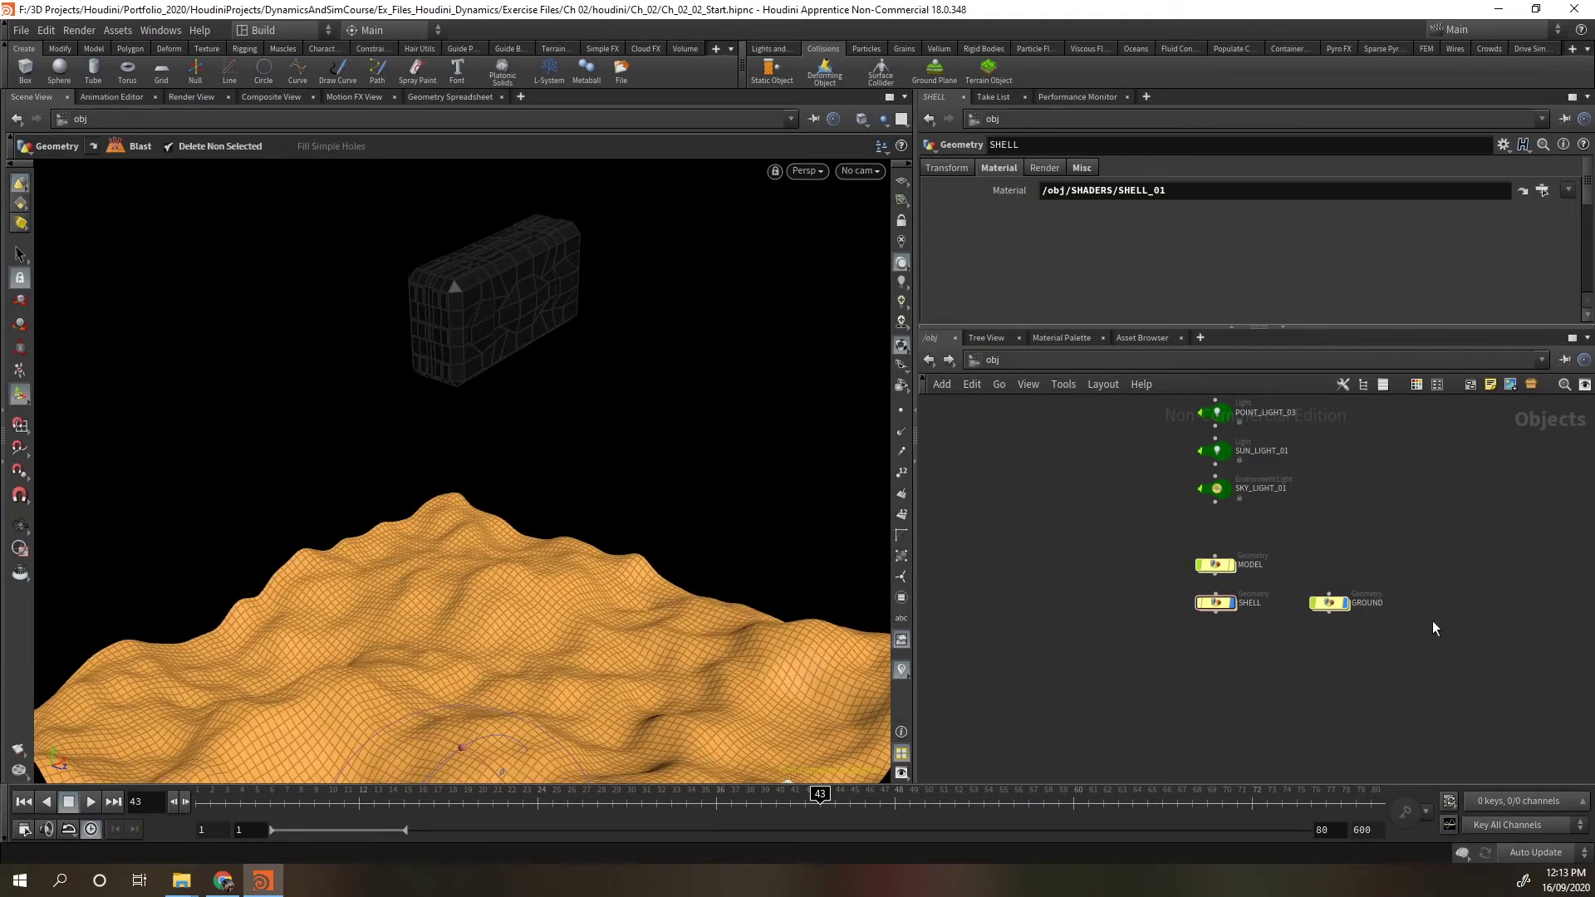
{"action": "double_click", "coordinate": [1214, 604]}
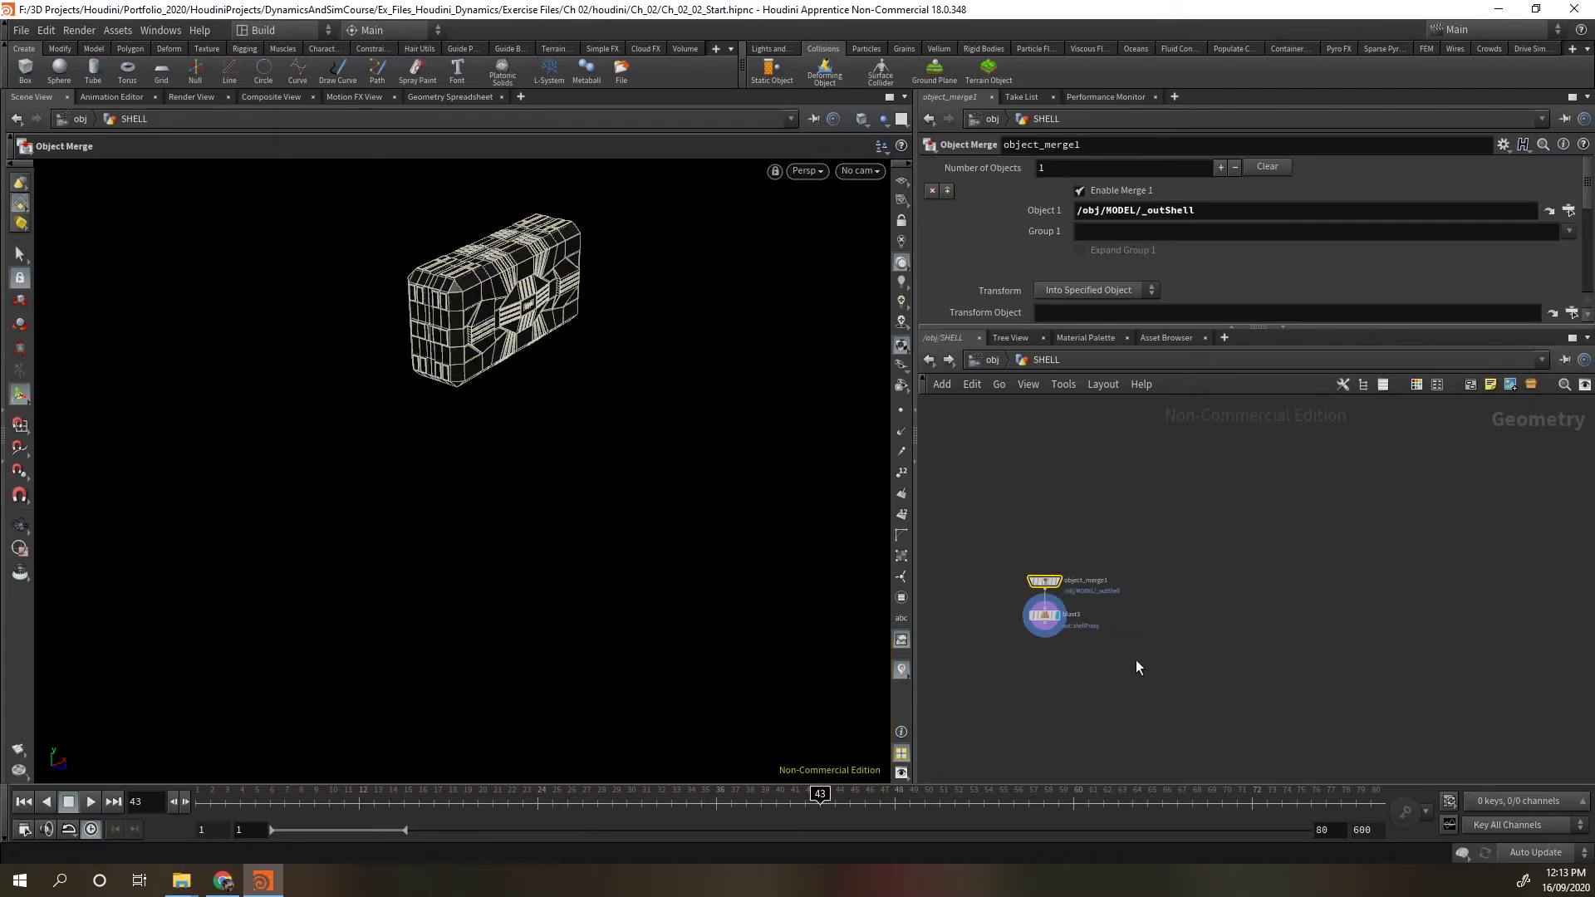
{"action": "left_click", "coordinate": [984, 361]}
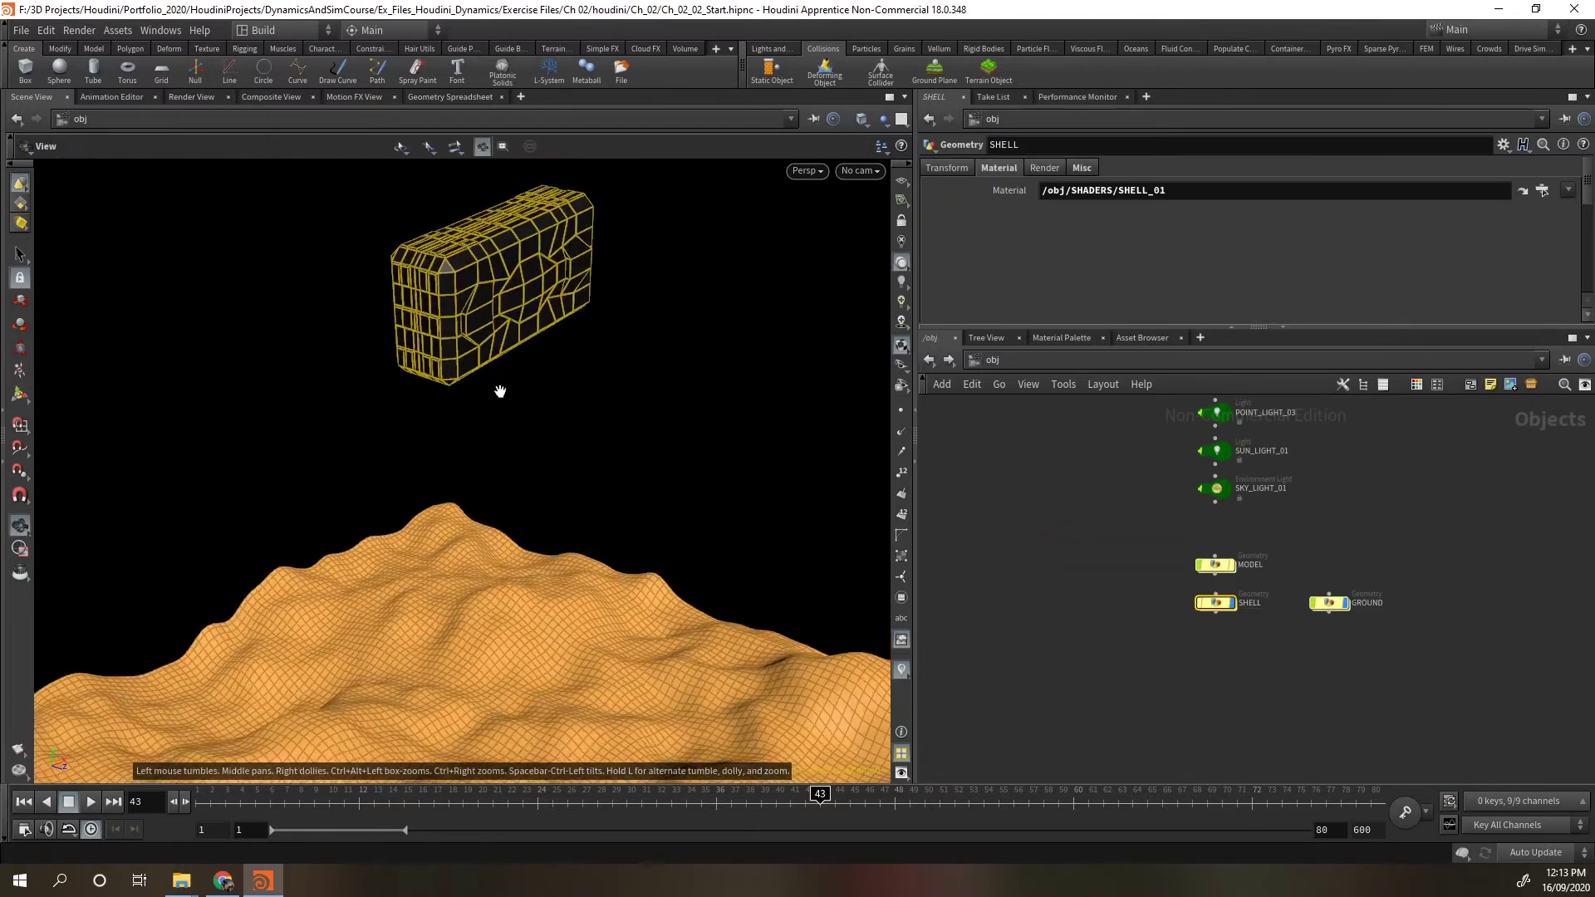
{"action": "left_click_drag", "start_coordinate": [598, 395], "coordinate": [452, 612]}
{"action": "left_click_drag", "start_coordinate": [520, 541], "coordinate": [713, 498]}
{"action": "key", "text": "Escape"}
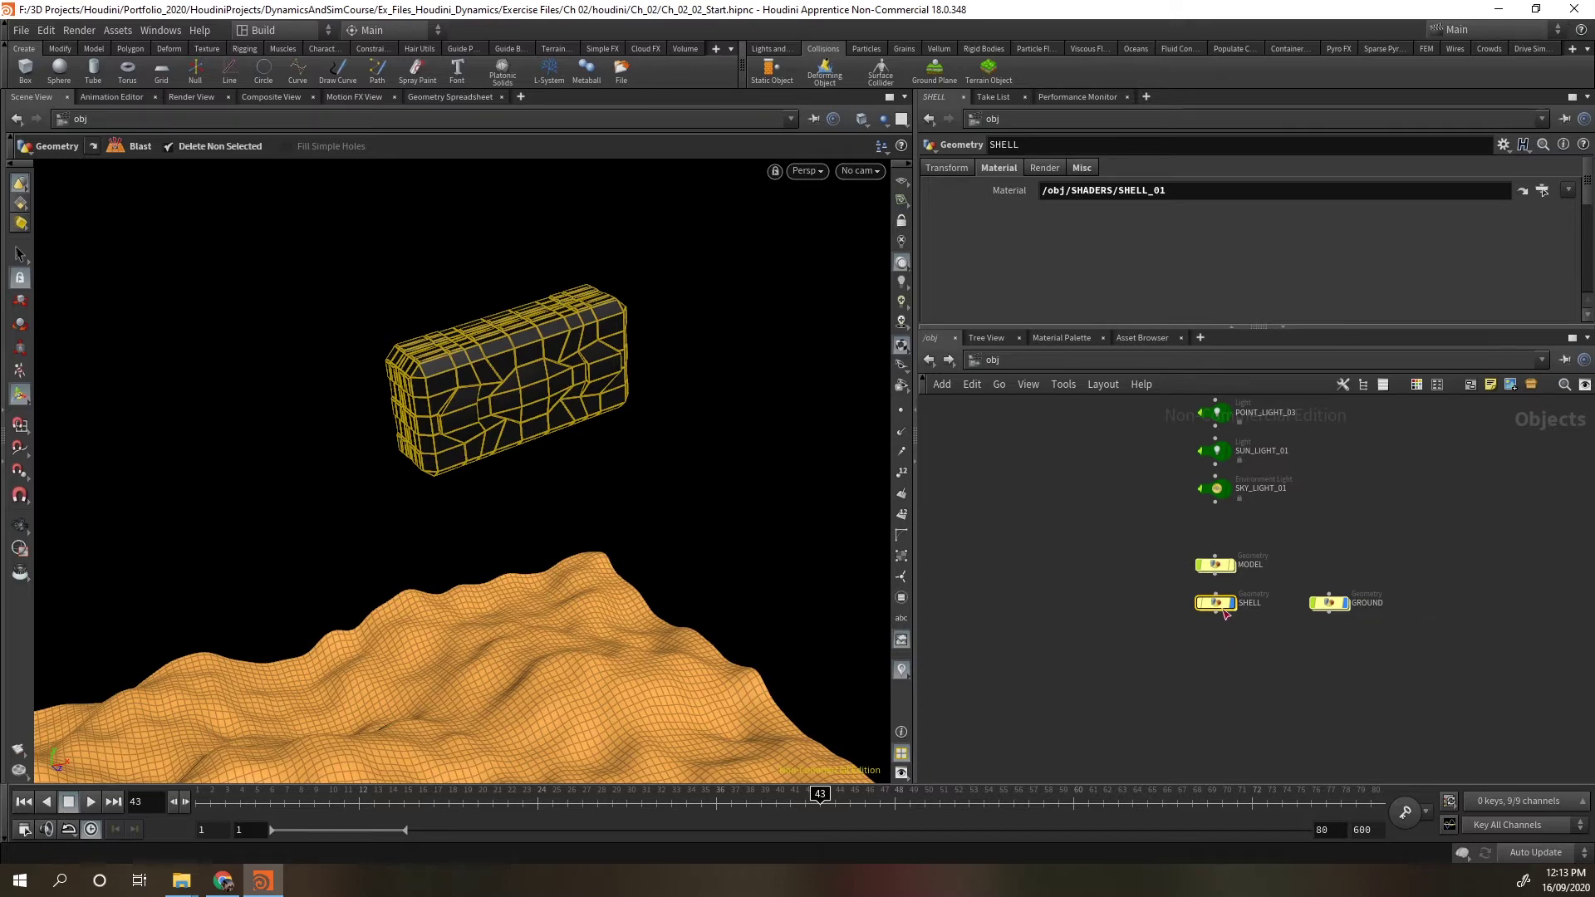
Turn the SHELL geometry into RBD Glued Objects.
{"action": "mouse_move", "coordinate": [1223, 608]}
{"action": "left_click", "coordinate": [983, 48]}
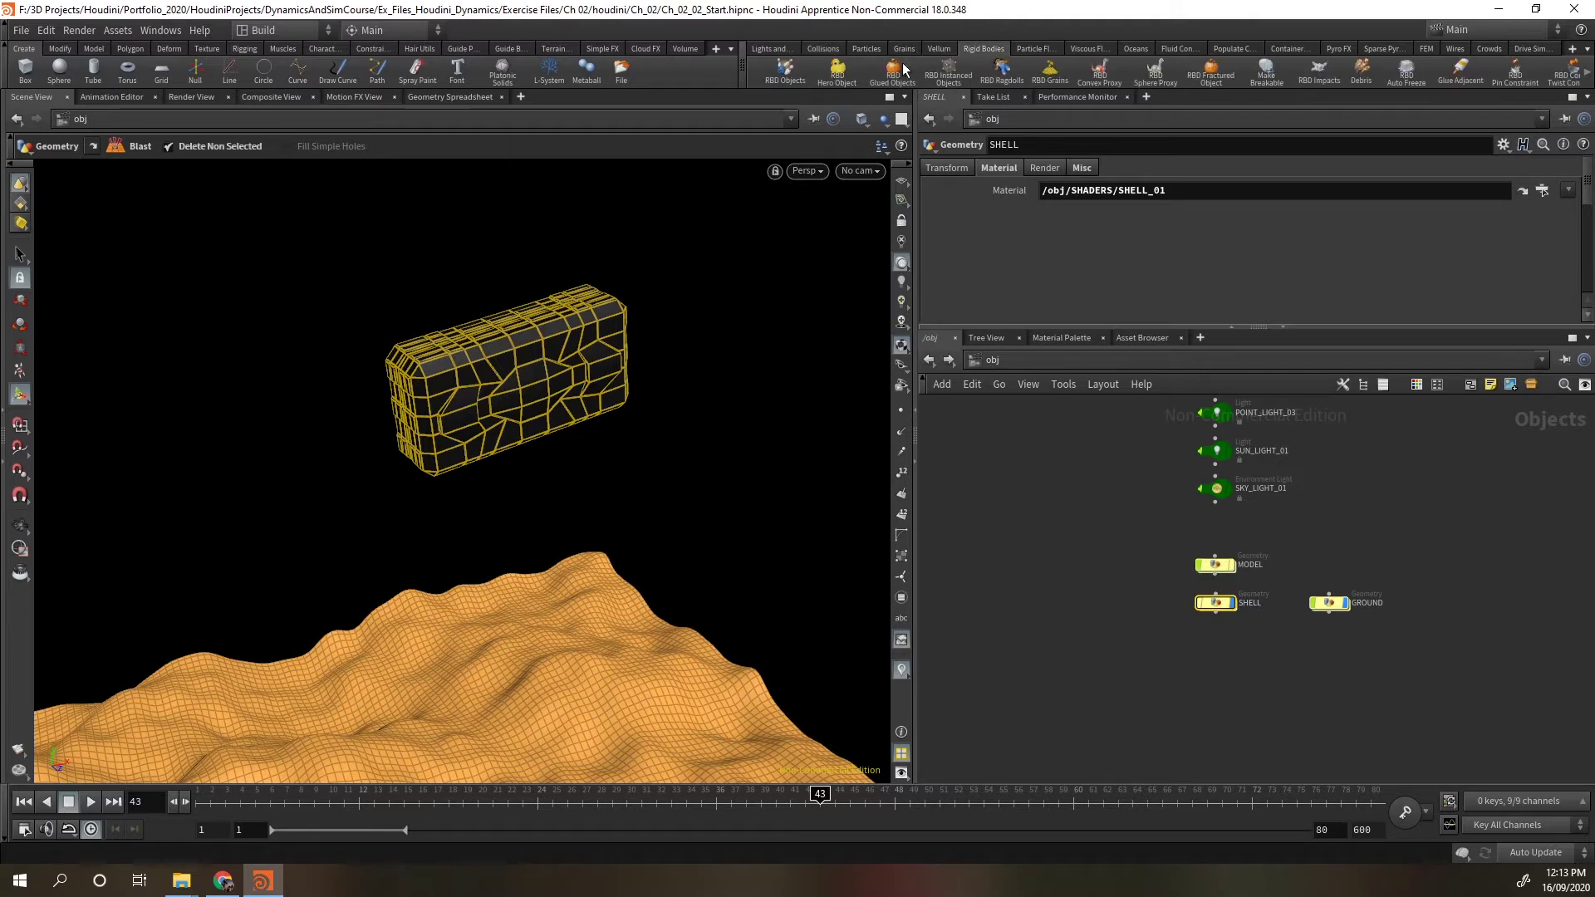
{"action": "left_click", "coordinate": [903, 68]}
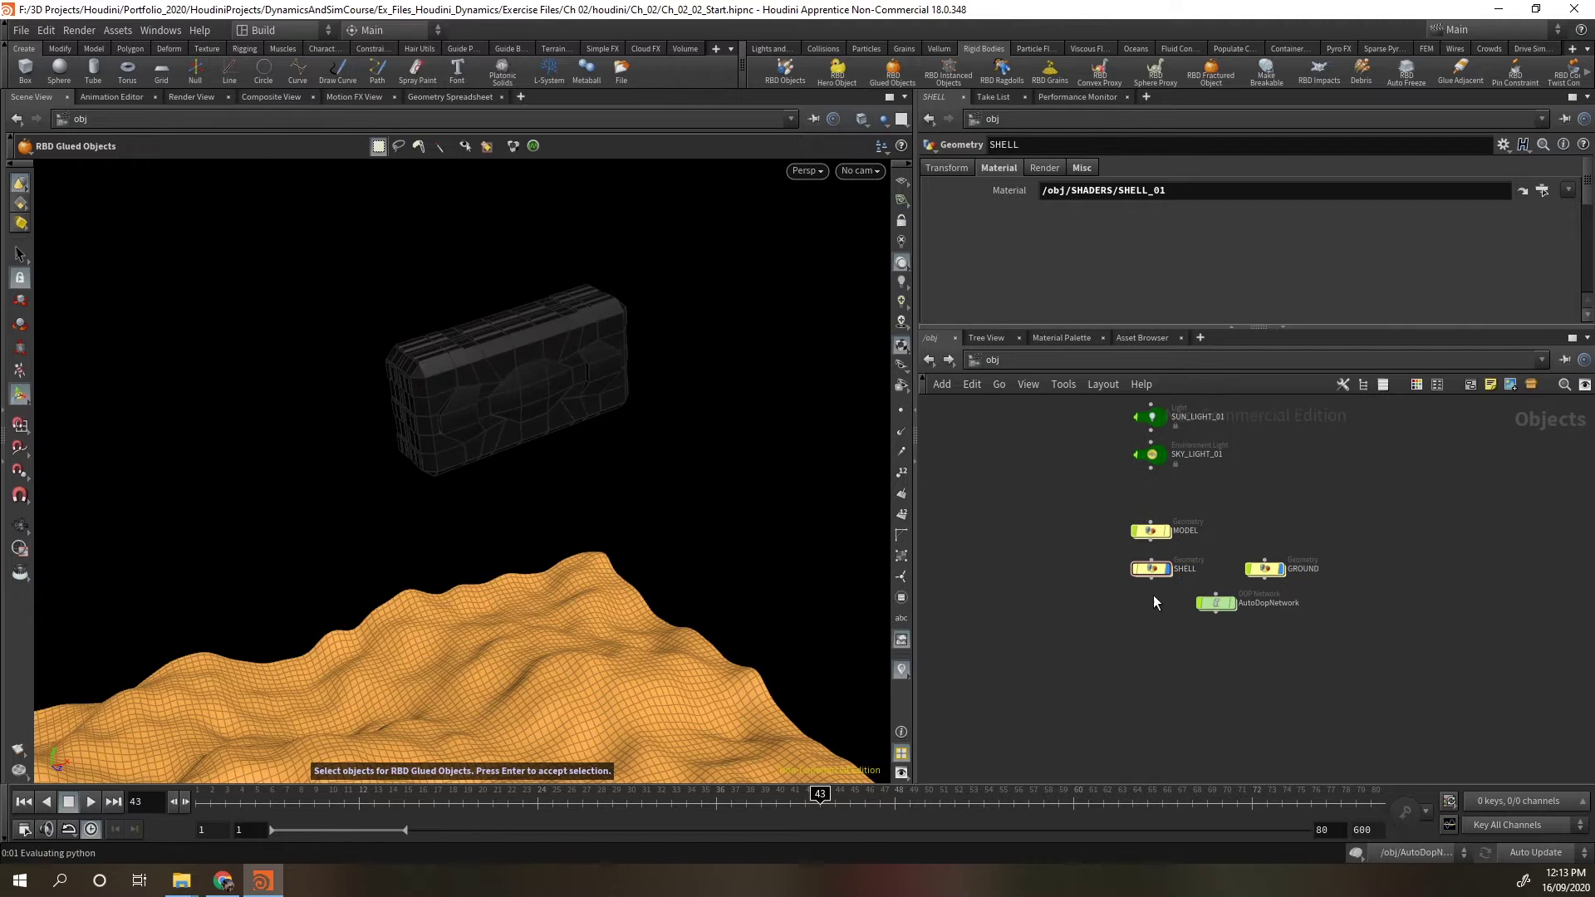
{"action": "left_click", "coordinate": [1152, 571]}
{"action": "key", "text": "Return"}
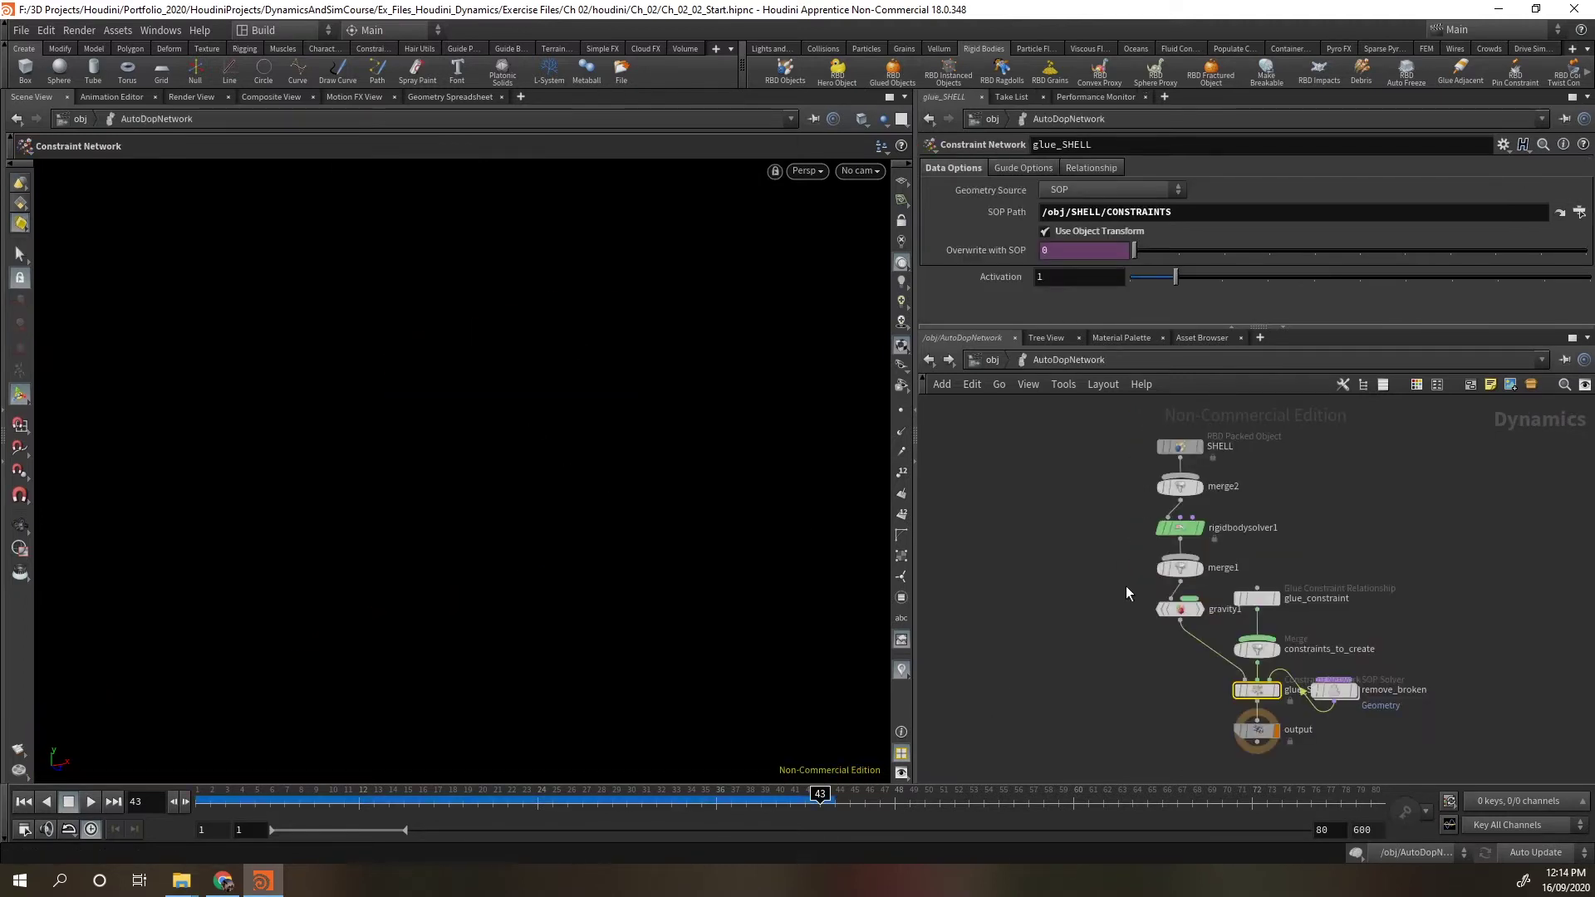
Lay out the dynamics network, select the SHELL packed object and rewind the simulation to frame 1.
{"action": "key", "text": "l"}
{"action": "scroll", "coordinate": [1231, 622], "scroll_direction": "up", "scroll_amount": 2}
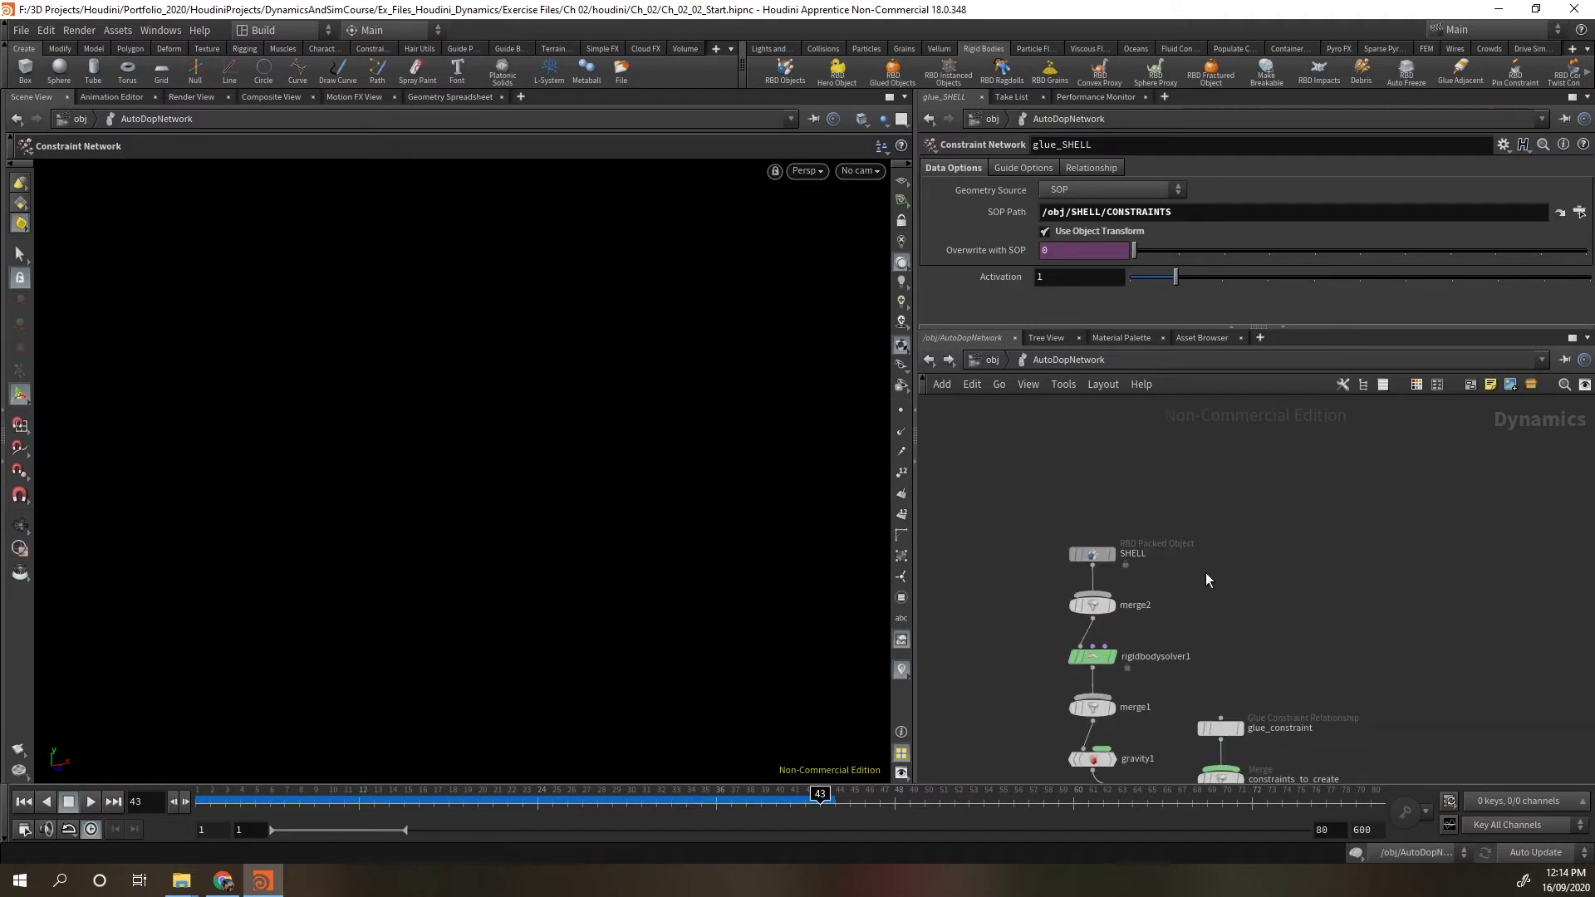
{"action": "left_click", "coordinate": [1091, 554]}
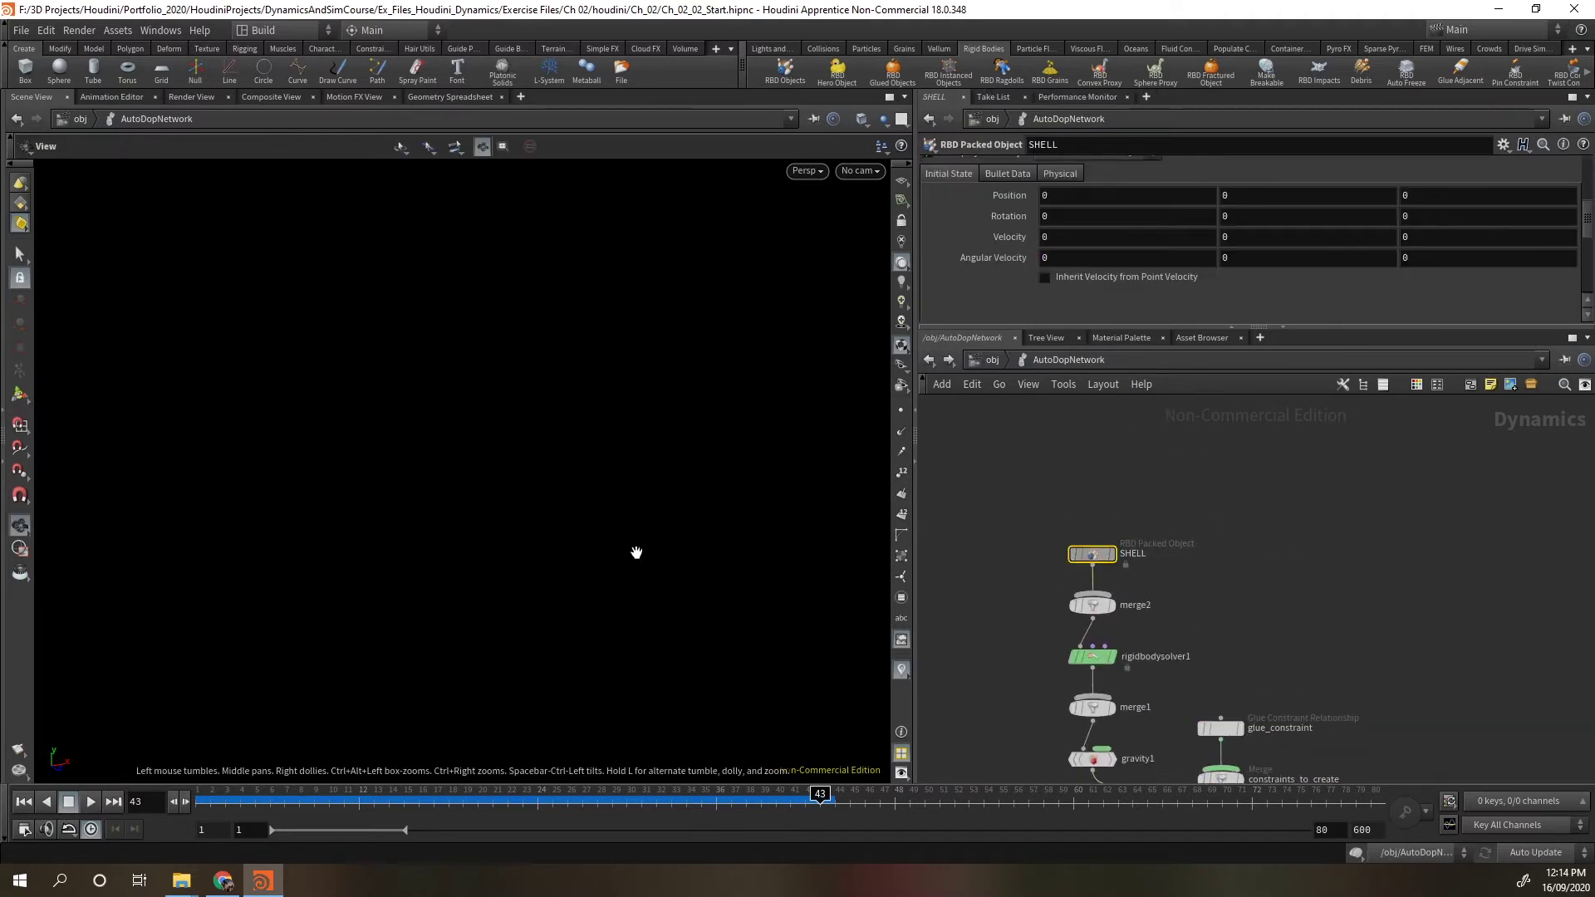
{"action": "key", "text": "Return"}
{"action": "key", "text": "ctrl+Up"}
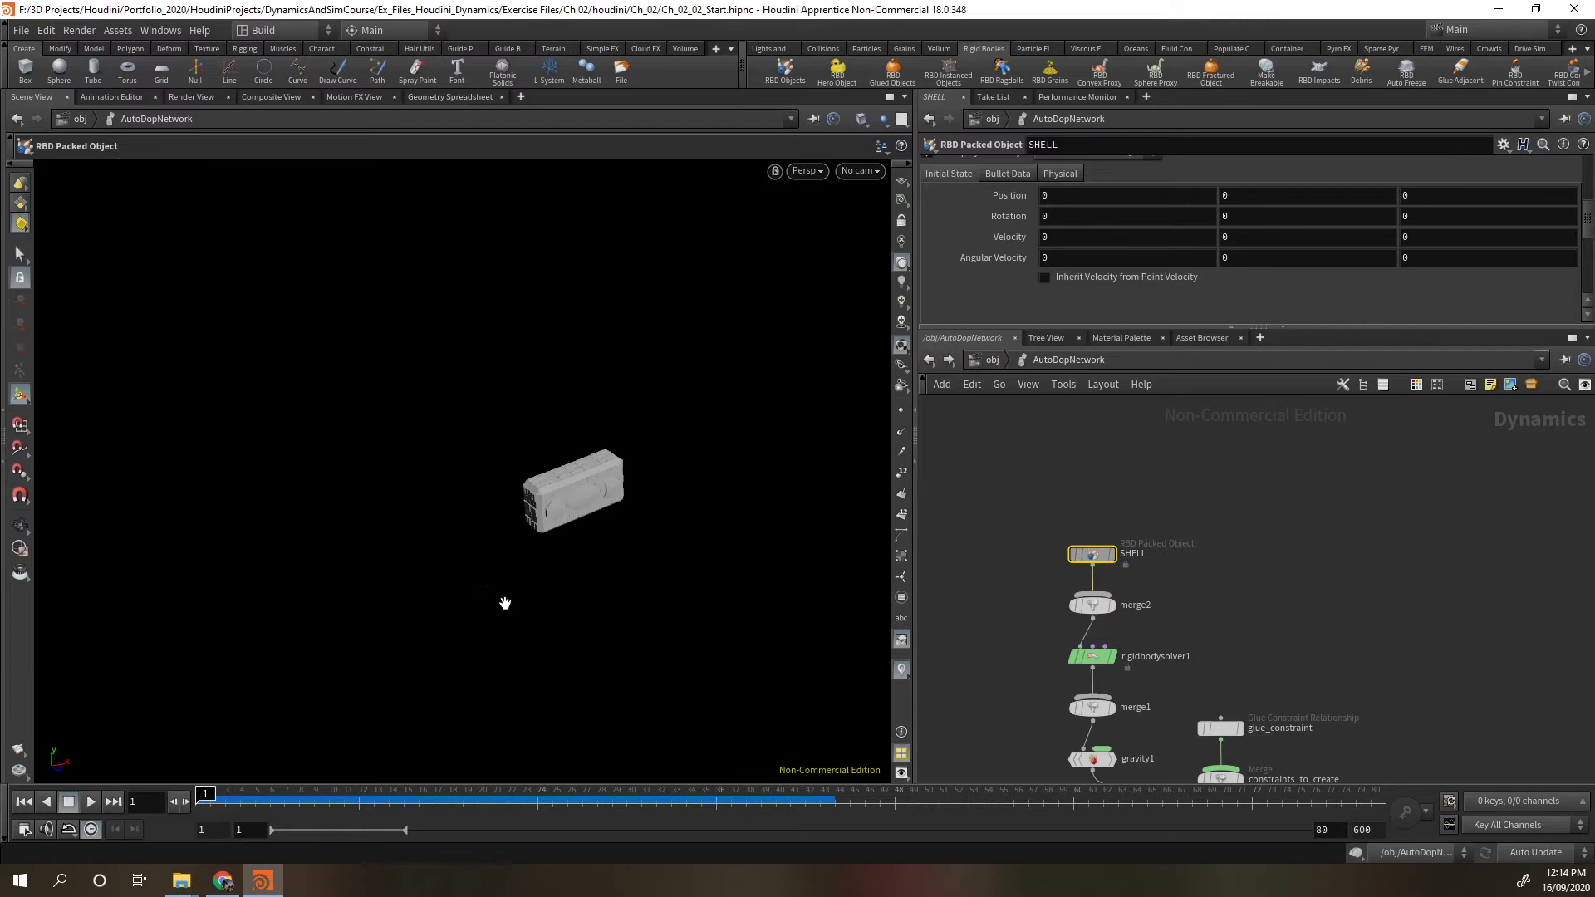
{"action": "scroll", "coordinate": [598, 506], "scroll_direction": "up", "scroll_amount": 5}
Disable Display Geometry for the SHELL packed object and show its Bullet guide geometry.
{"action": "left_click", "coordinate": [1007, 175]}
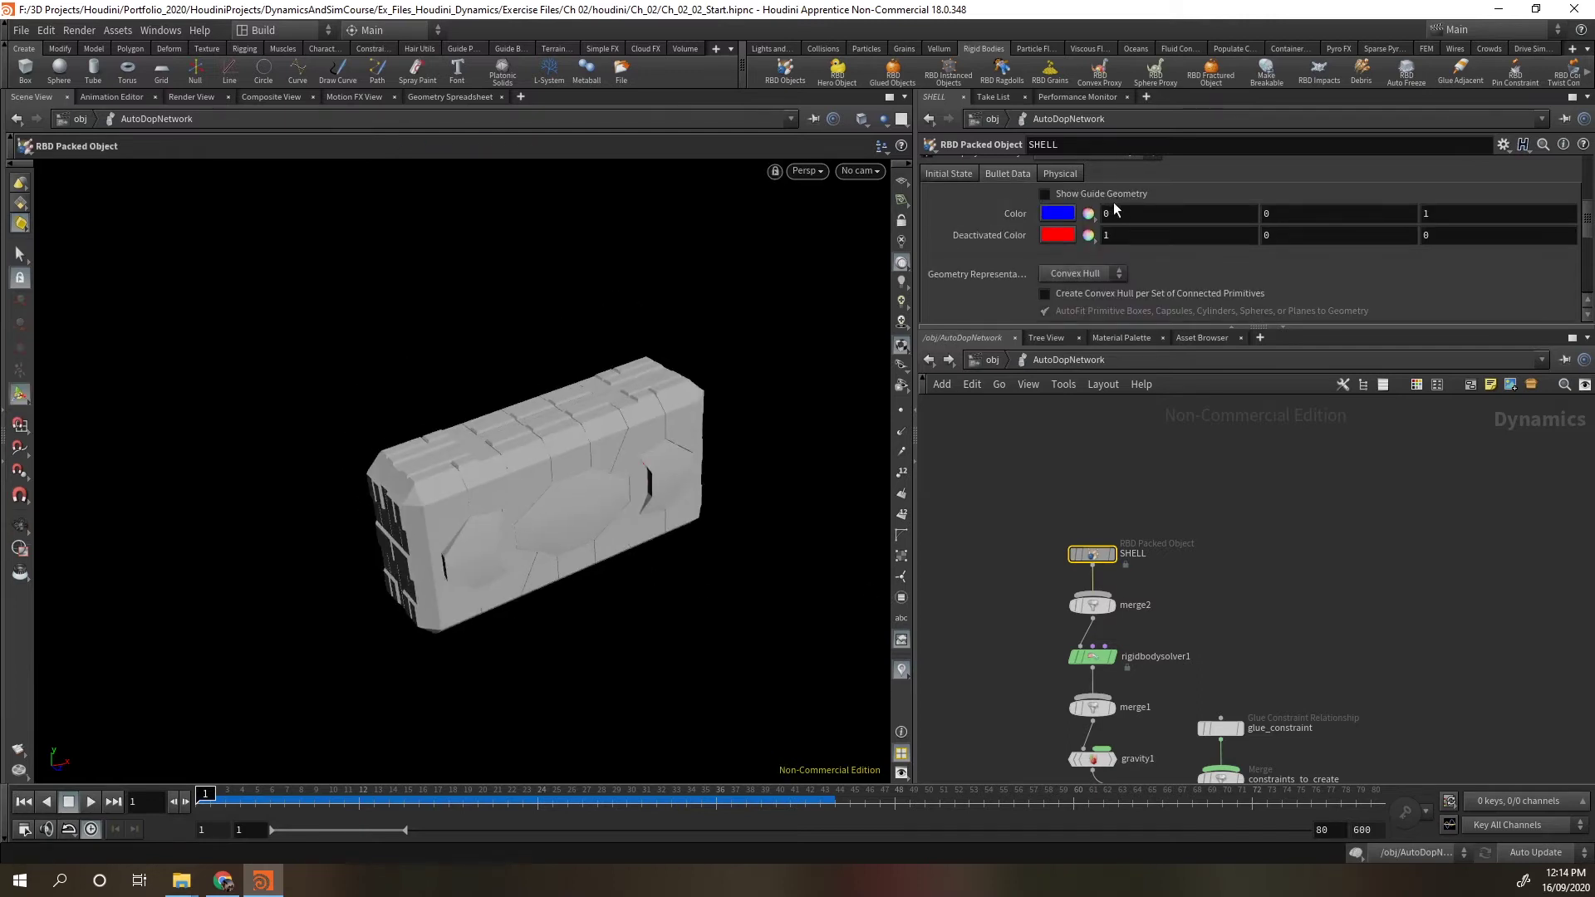
{"action": "scroll", "coordinate": [1112, 208], "scroll_direction": "up", "scroll_amount": 2}
{"action": "left_click_drag", "start_coordinate": [1222, 323], "coordinate": [1221, 445]}
{"action": "left_click", "coordinate": [928, 238]}
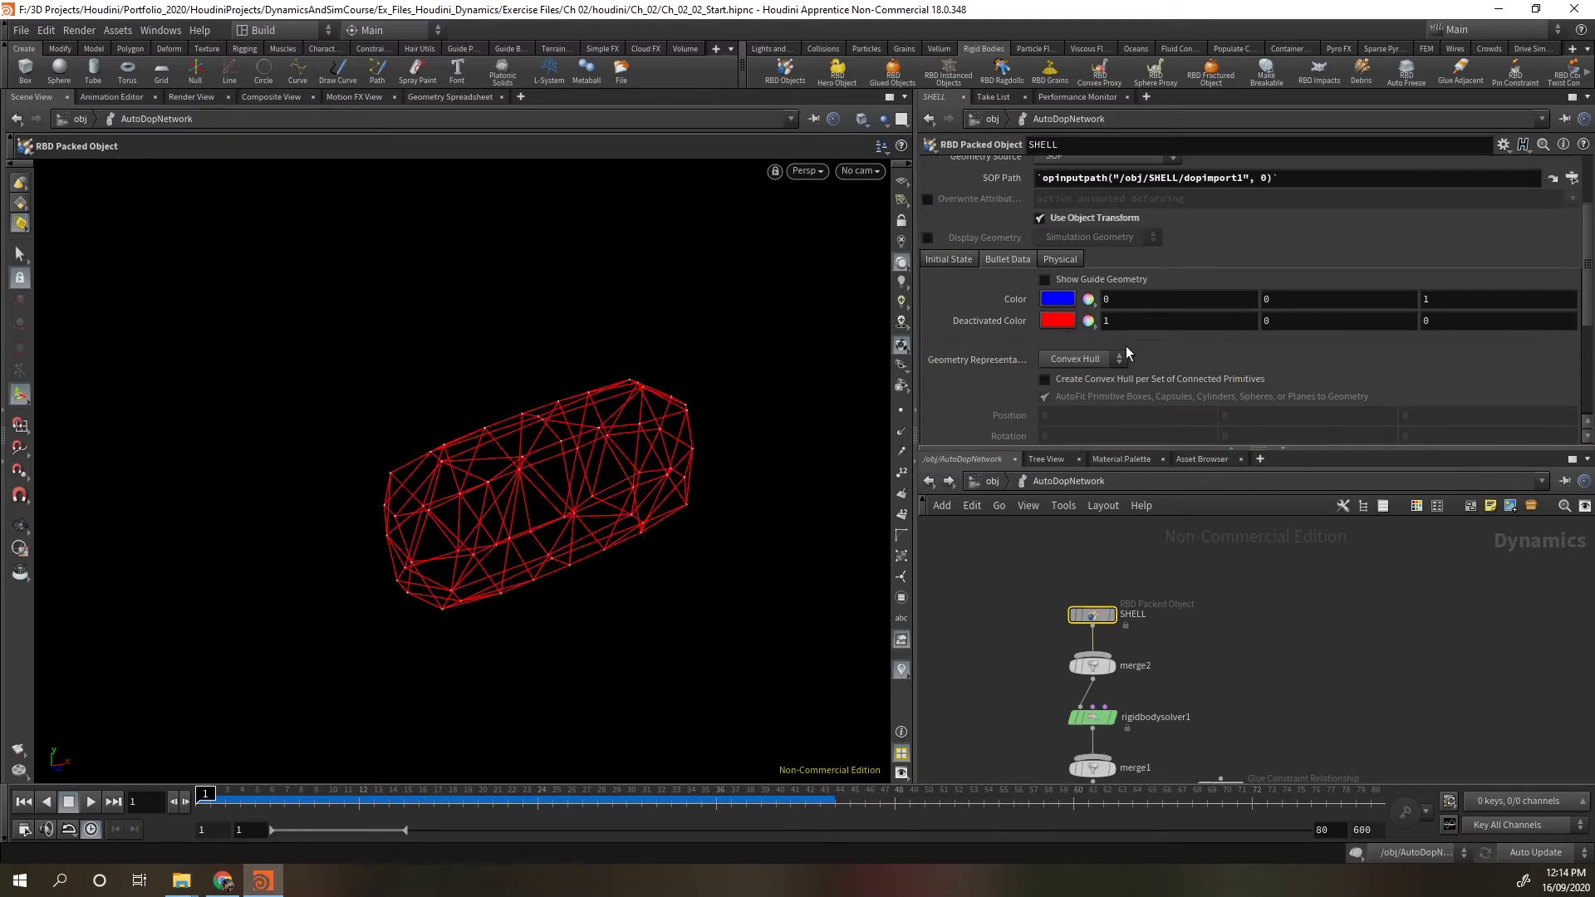
{"action": "left_click", "coordinate": [1045, 279]}
{"action": "scroll", "coordinate": [615, 579], "scroll_direction": "up", "scroll_amount": 3}
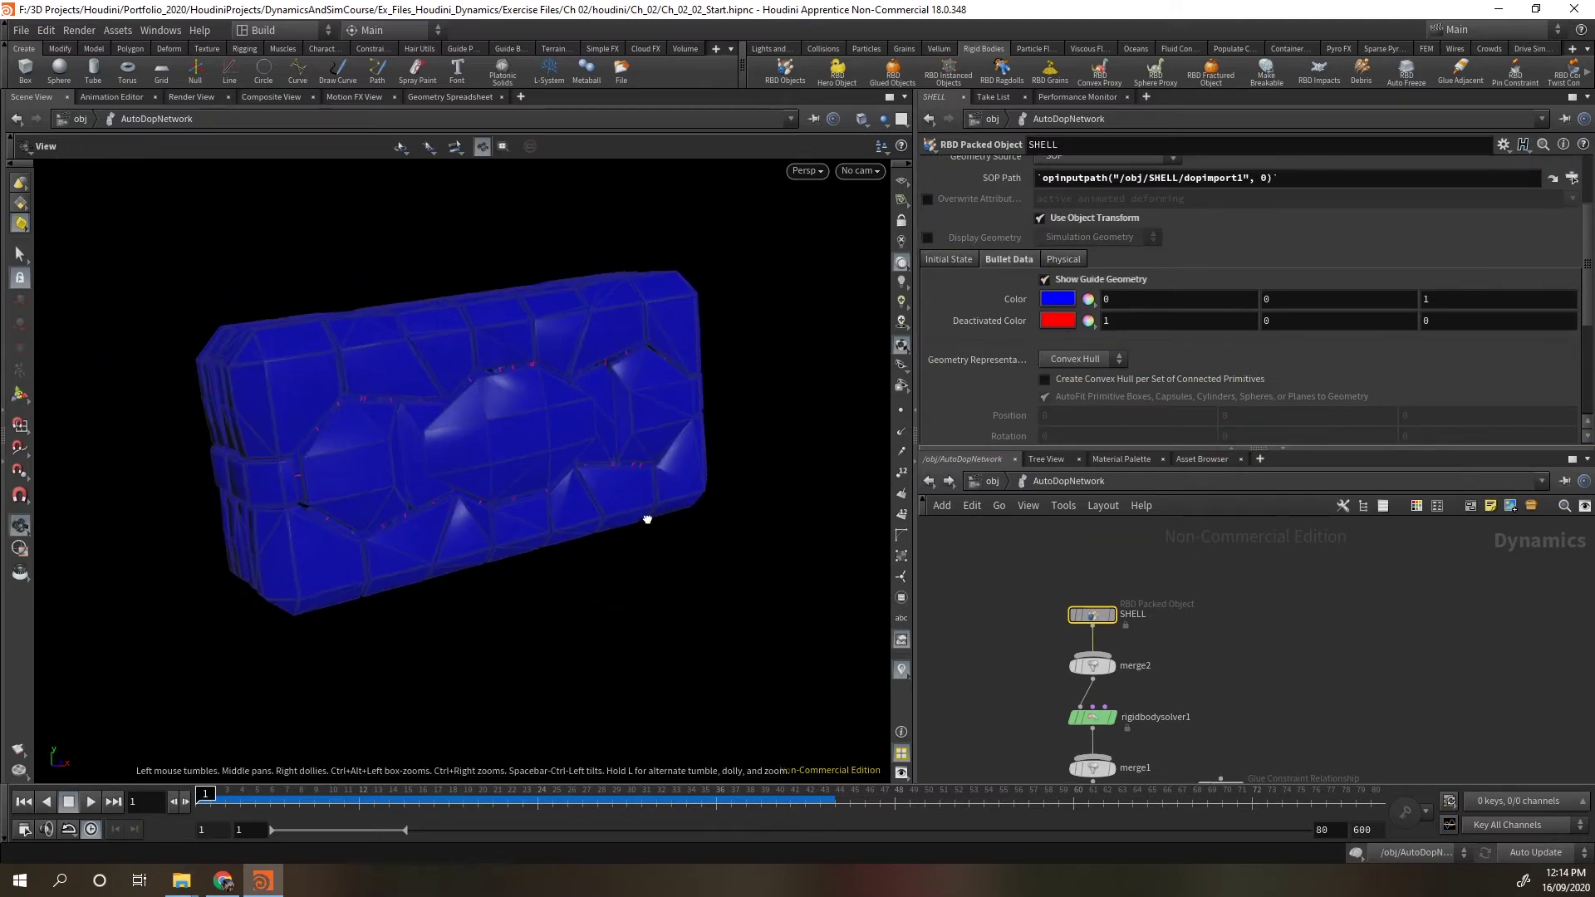
Set the SHELL packed object's collision padding to 0.002 and inspect the gaps between the collision pieces.
{"action": "scroll", "coordinate": [1118, 410], "scroll_direction": "down", "scroll_amount": 5}
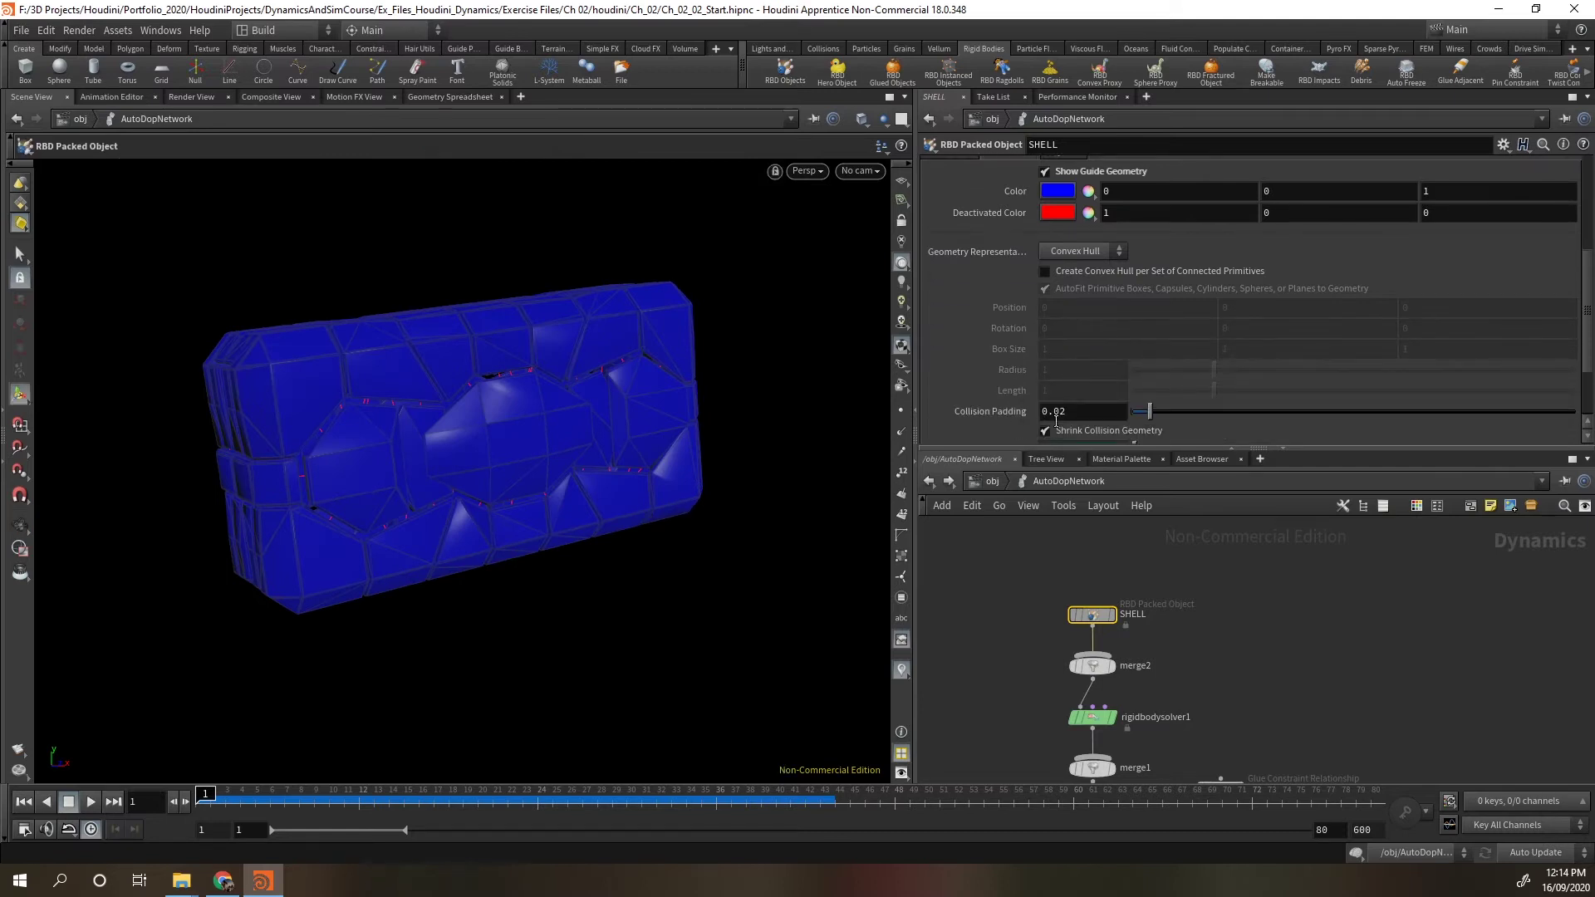
{"action": "left_click", "coordinate": [1054, 412]}
{"action": "type", "text": "0"}
{"action": "key", "text": "Return"}
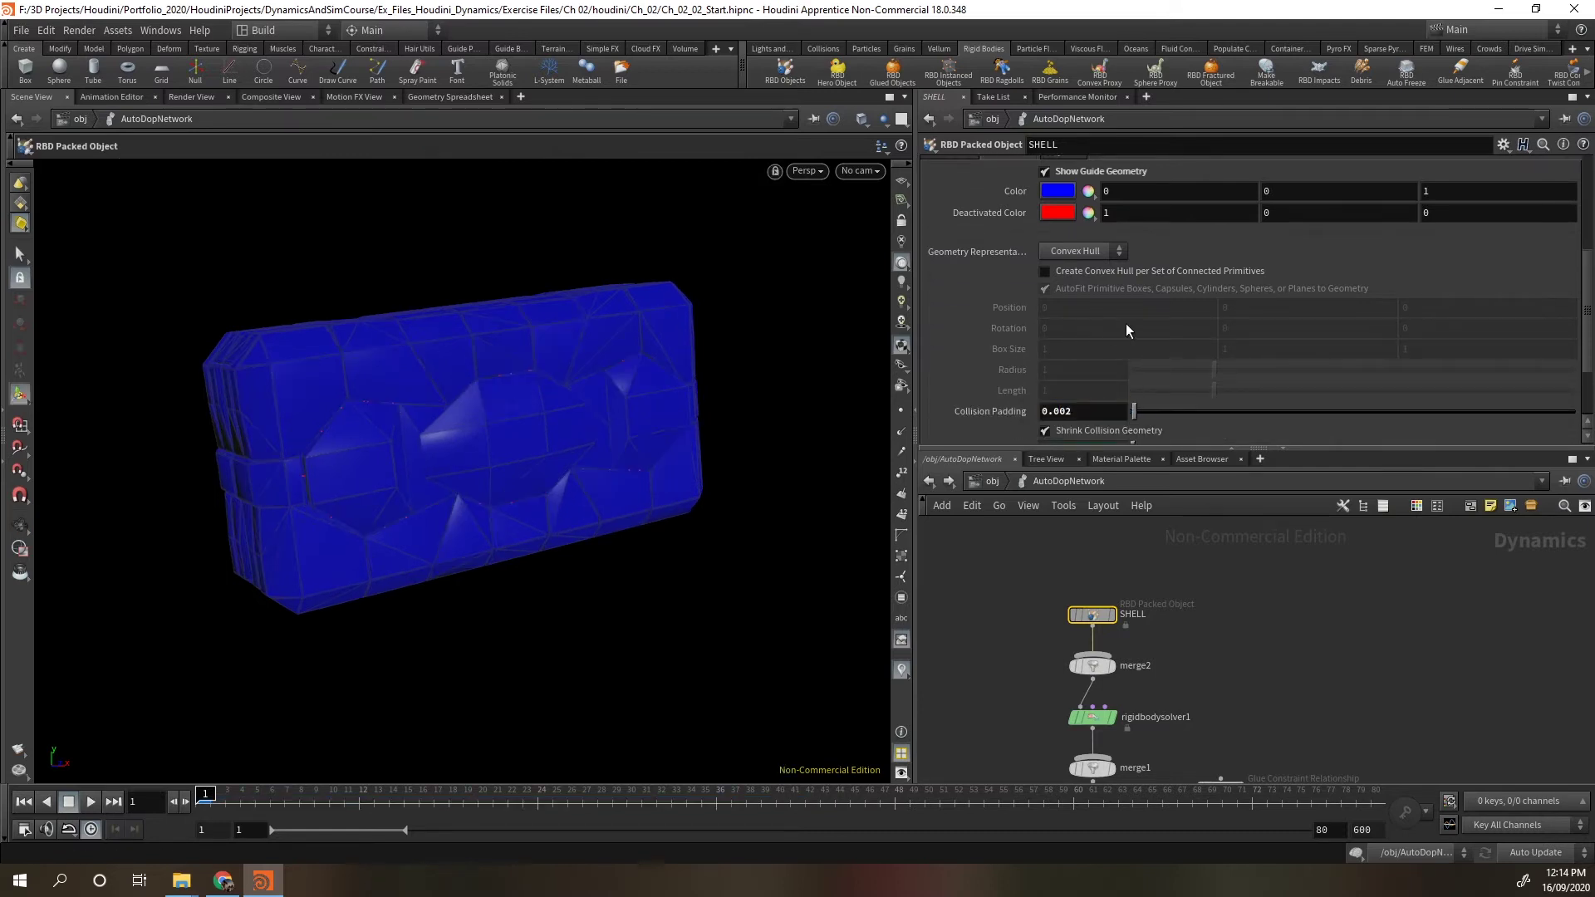
{"action": "key", "text": "Escape"}
{"action": "scroll", "coordinate": [562, 360], "scroll_direction": "up", "scroll_amount": 5}
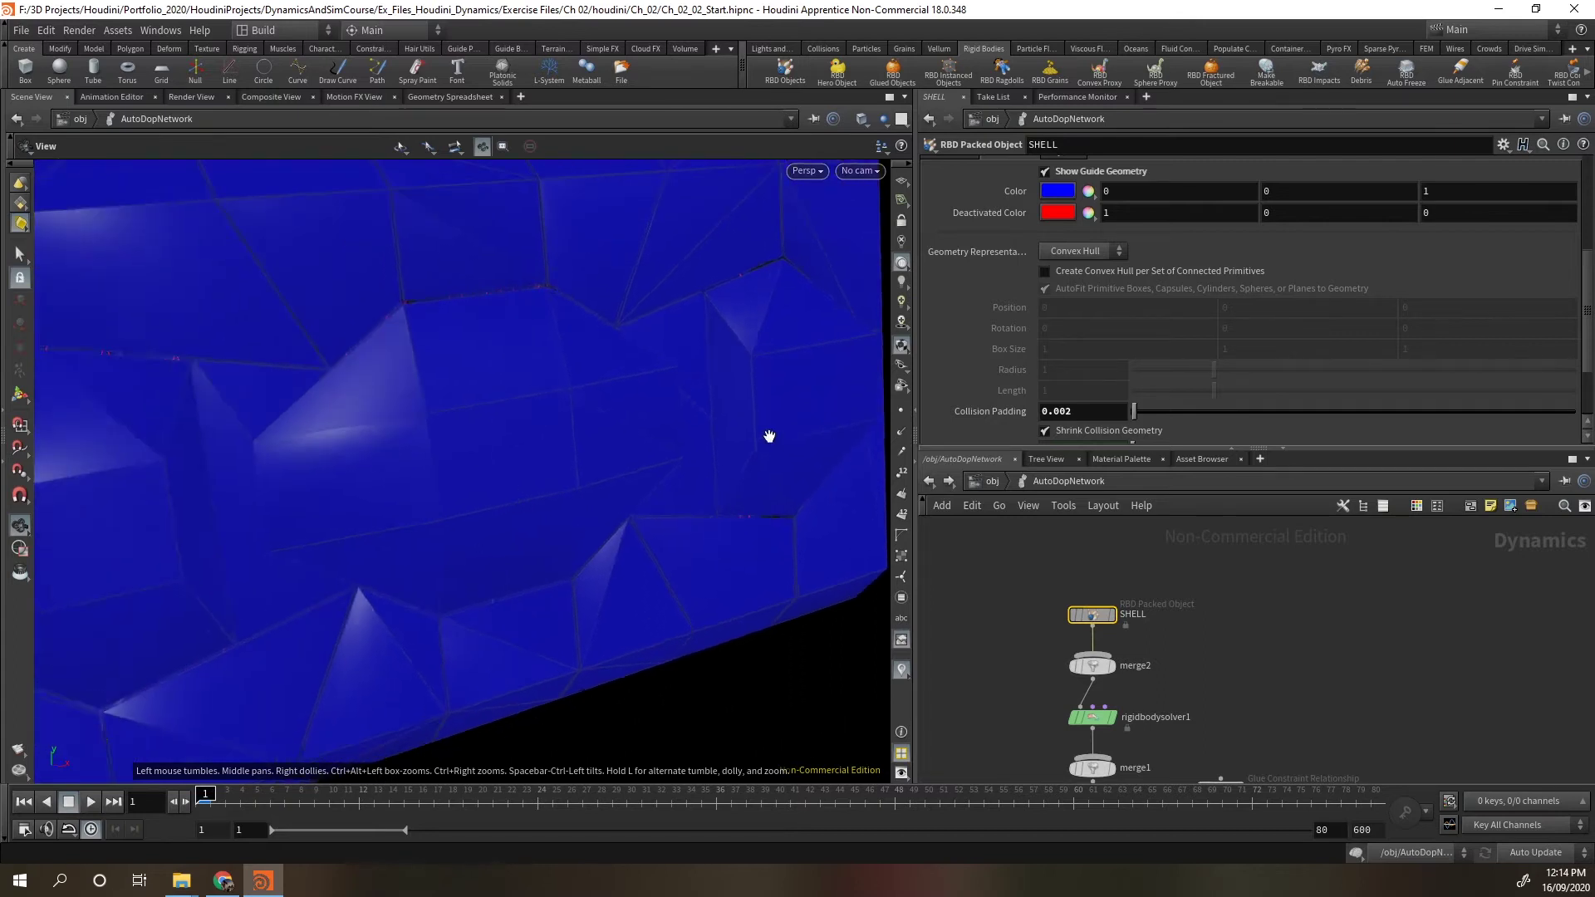
{"action": "left_click_drag", "start_coordinate": [764, 440], "coordinate": [684, 534]}
{"action": "key", "text": "Return"}
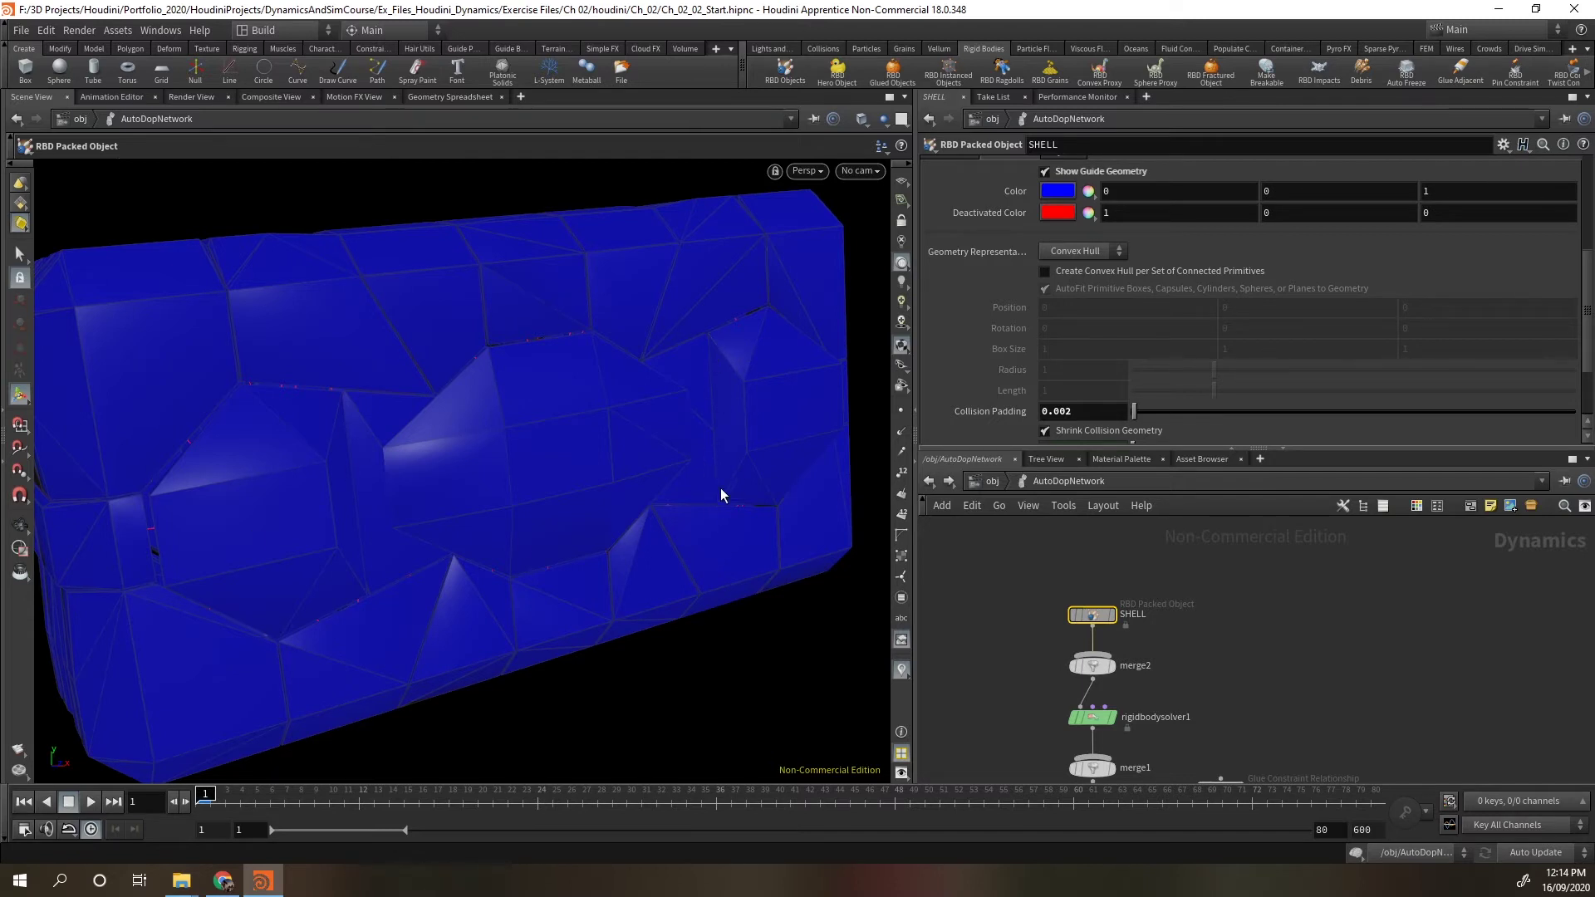
Try the Concave geometry representation on the SHELL packed object and revert it to Convex Hull.
{"action": "left_click", "coordinate": [1108, 254]}
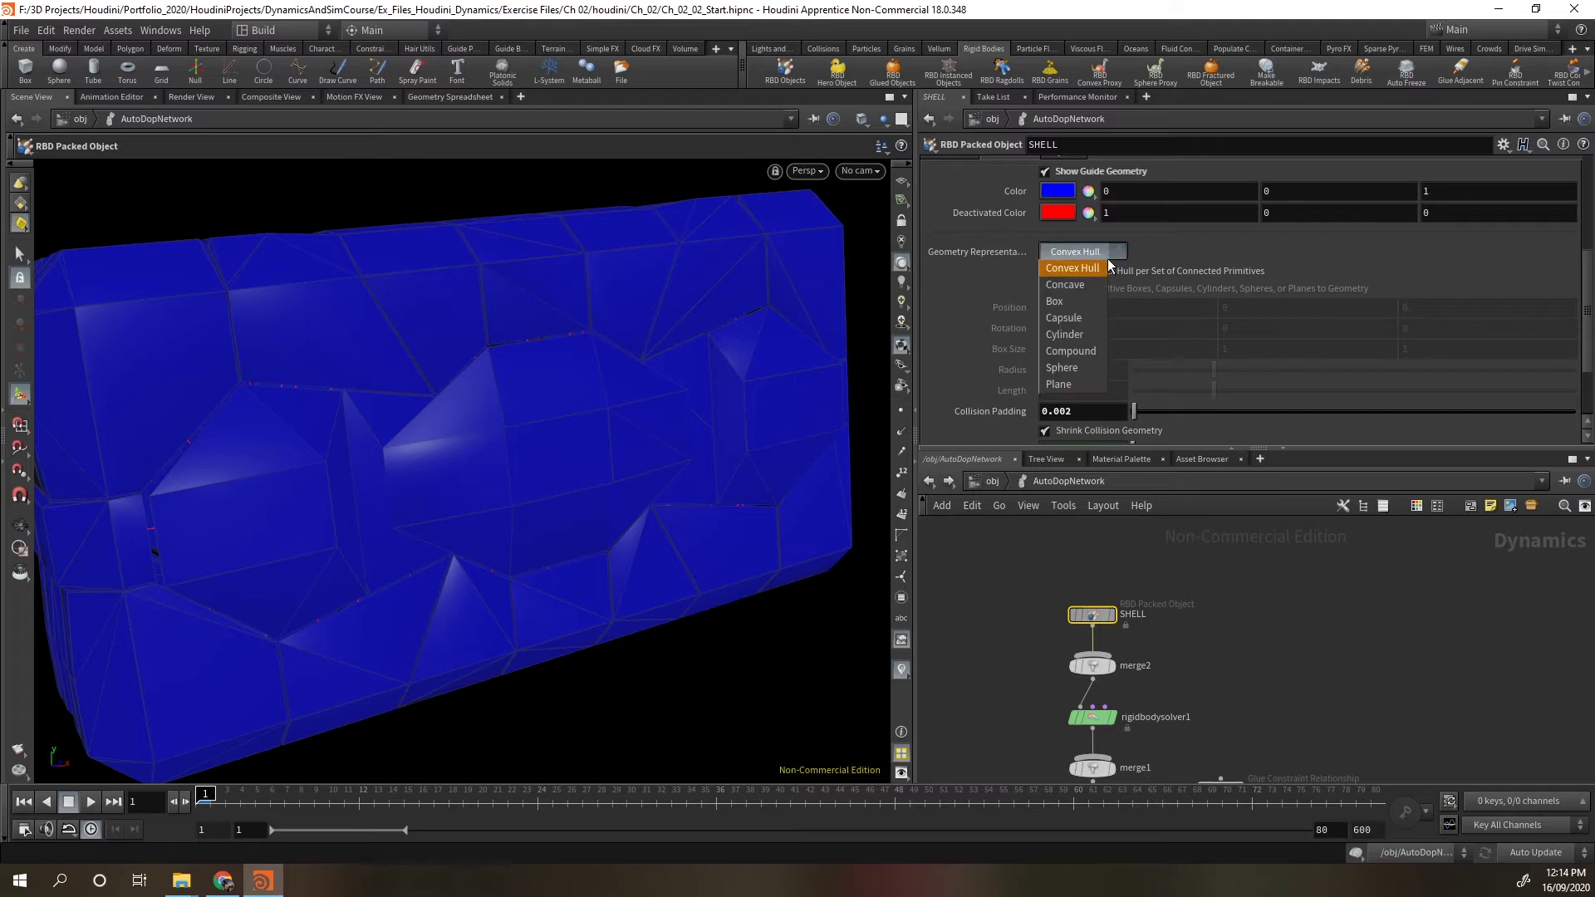
{"action": "left_click", "coordinate": [1080, 298]}
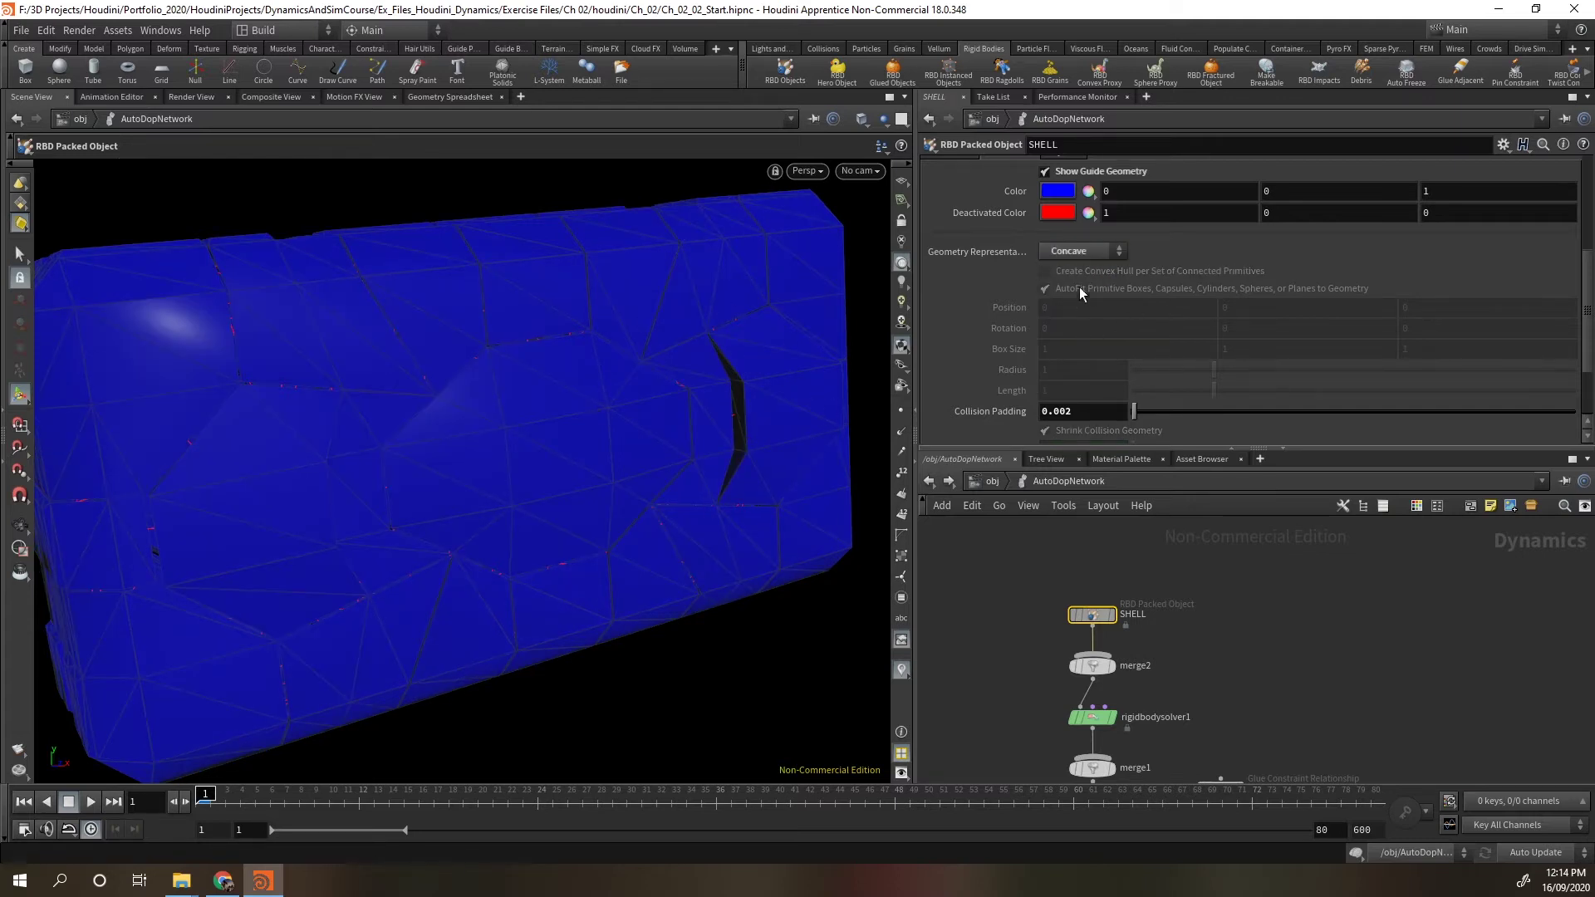
{"action": "left_click", "coordinate": [1101, 255]}
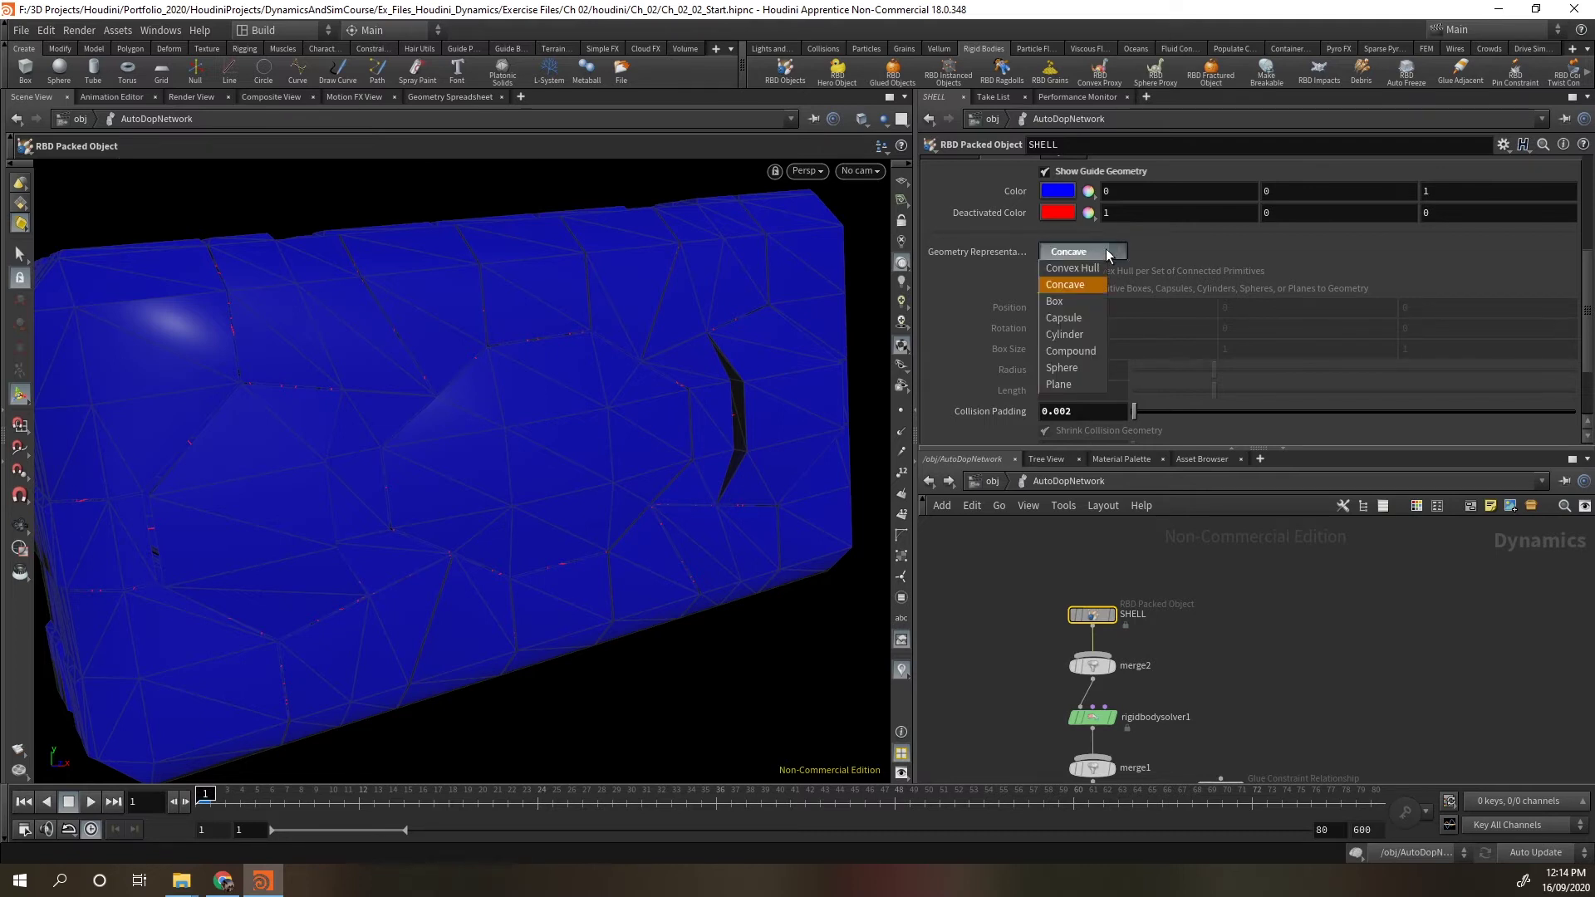
{"action": "left_click", "coordinate": [1072, 288]}
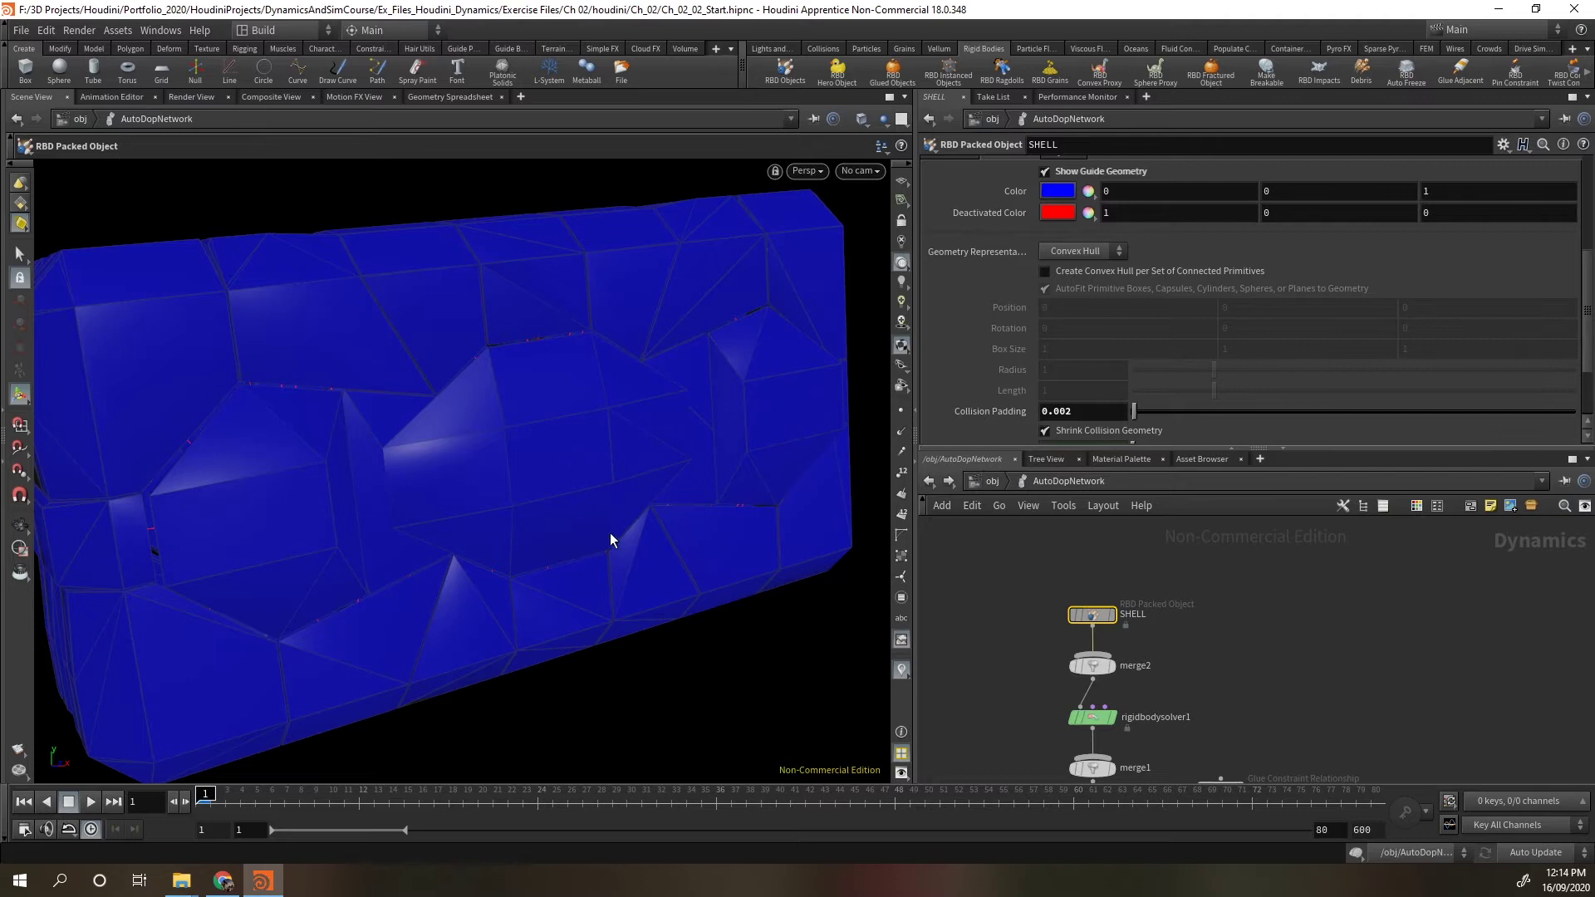
Return to the object level and examine the original shell geometry.
{"action": "left_click", "coordinate": [984, 482]}
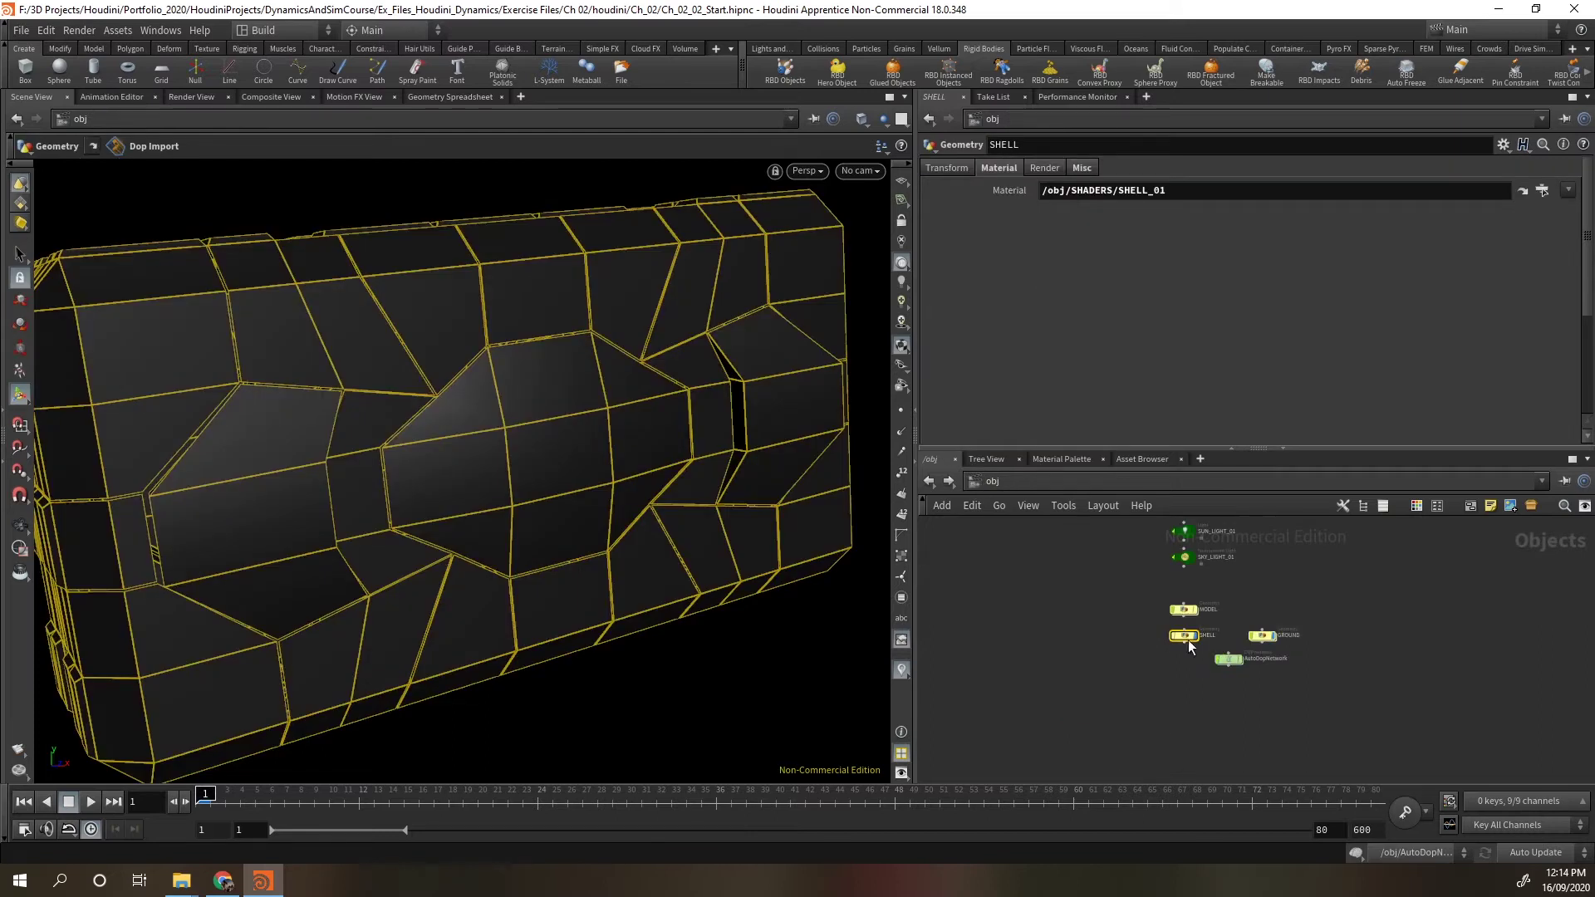
{"action": "key", "text": "space+h"}
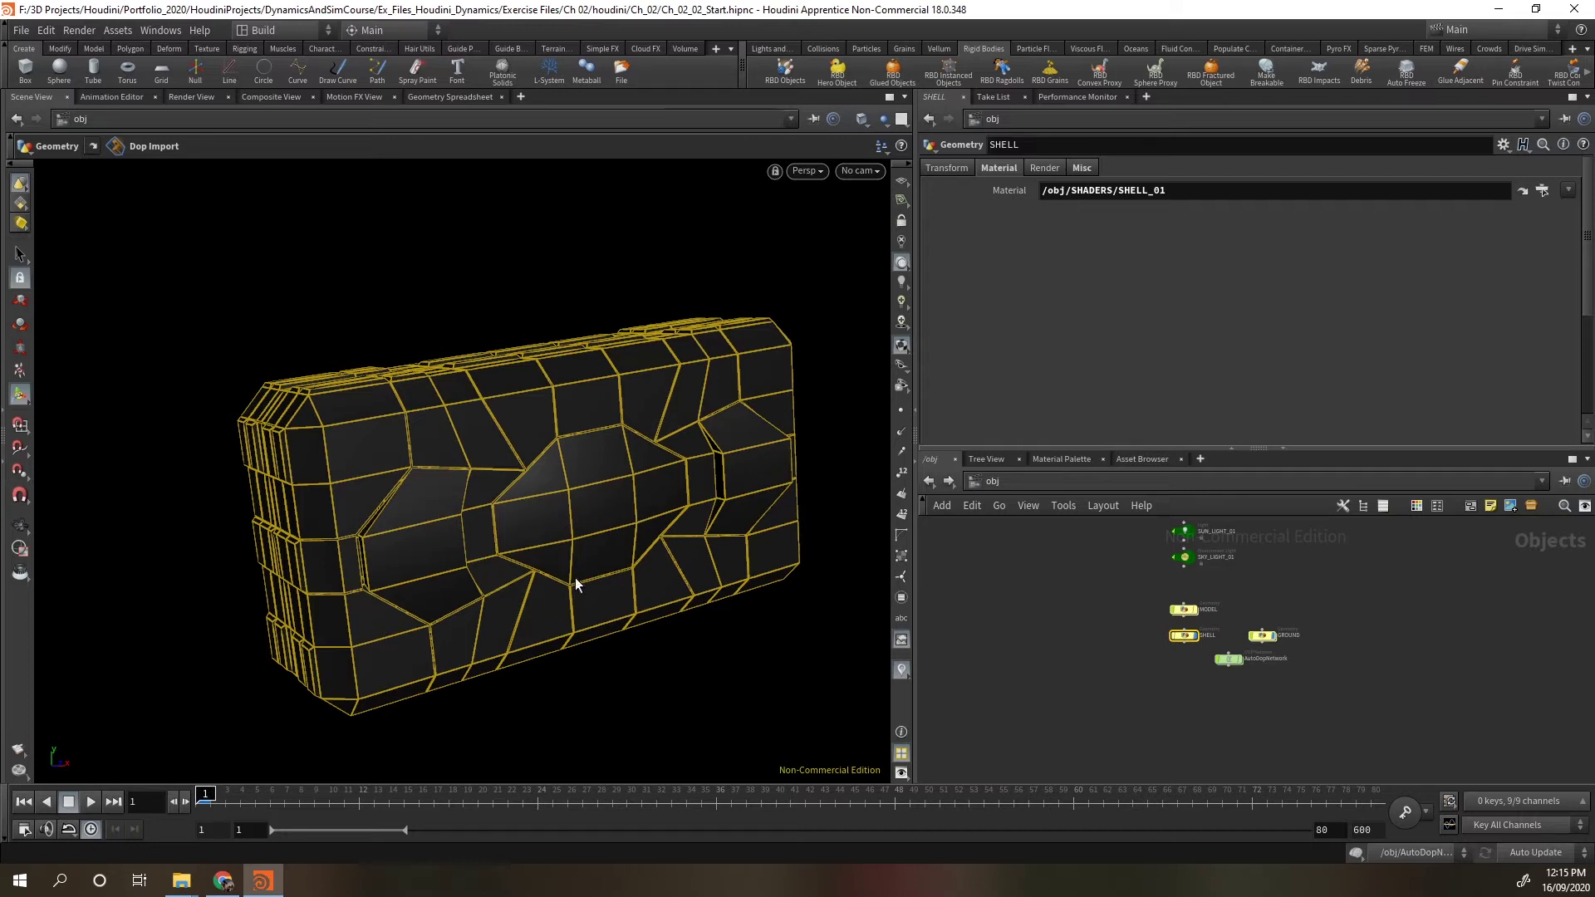
Review the Geometry Representation options of the SHELL packed object in AutoDopNetwork, keeping Convex Hull.
{"action": "double_click", "coordinate": [1231, 661]}
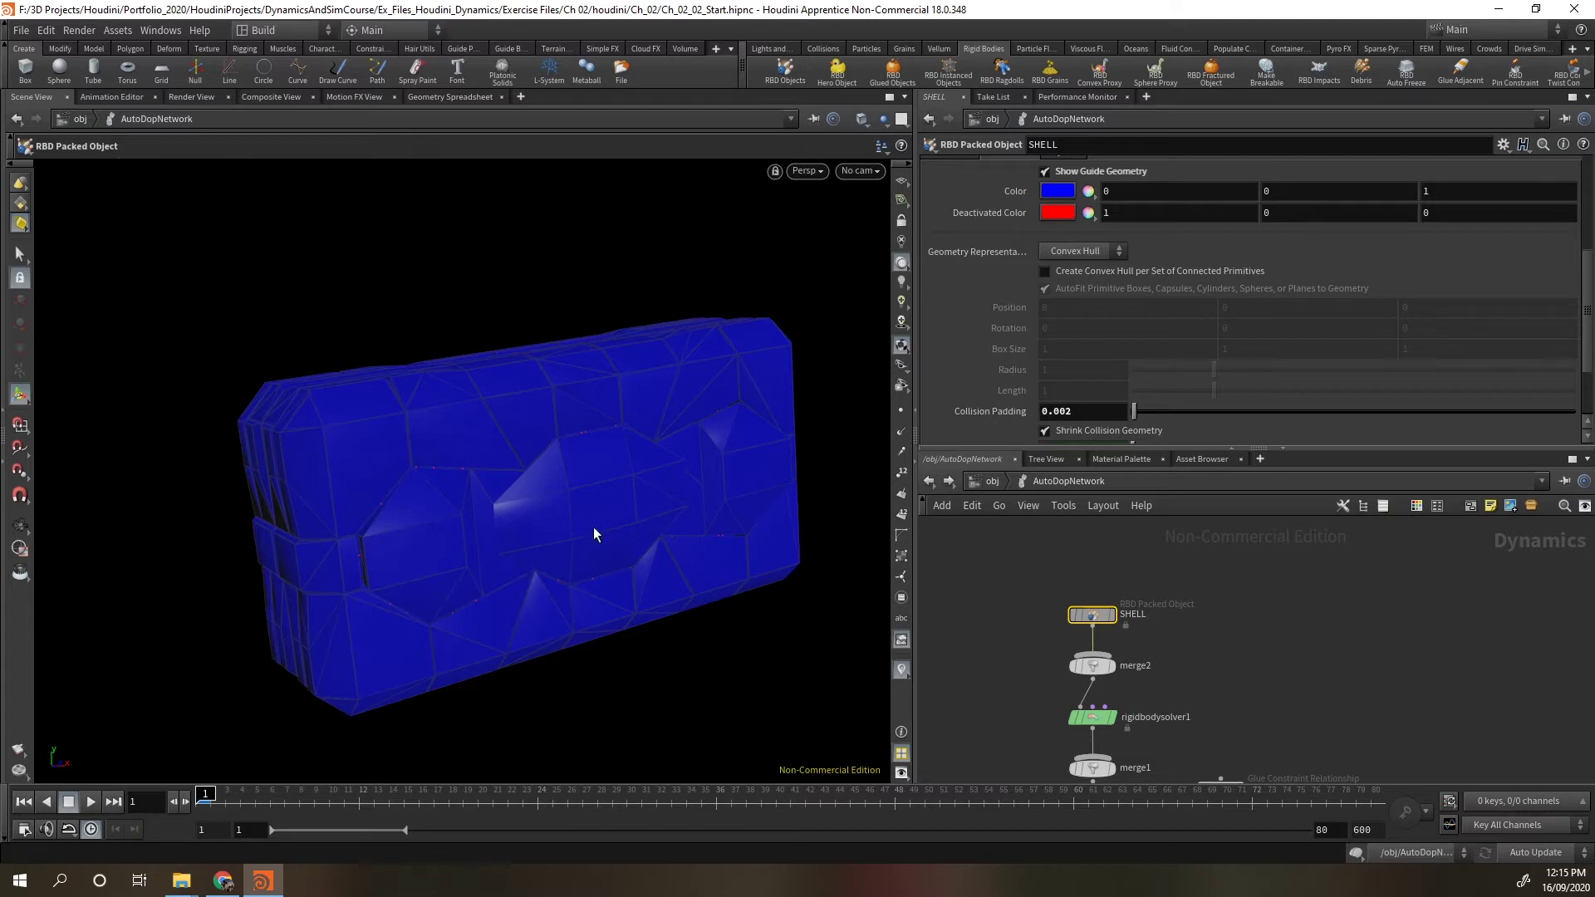
{"action": "left_click", "coordinate": [1079, 249]}
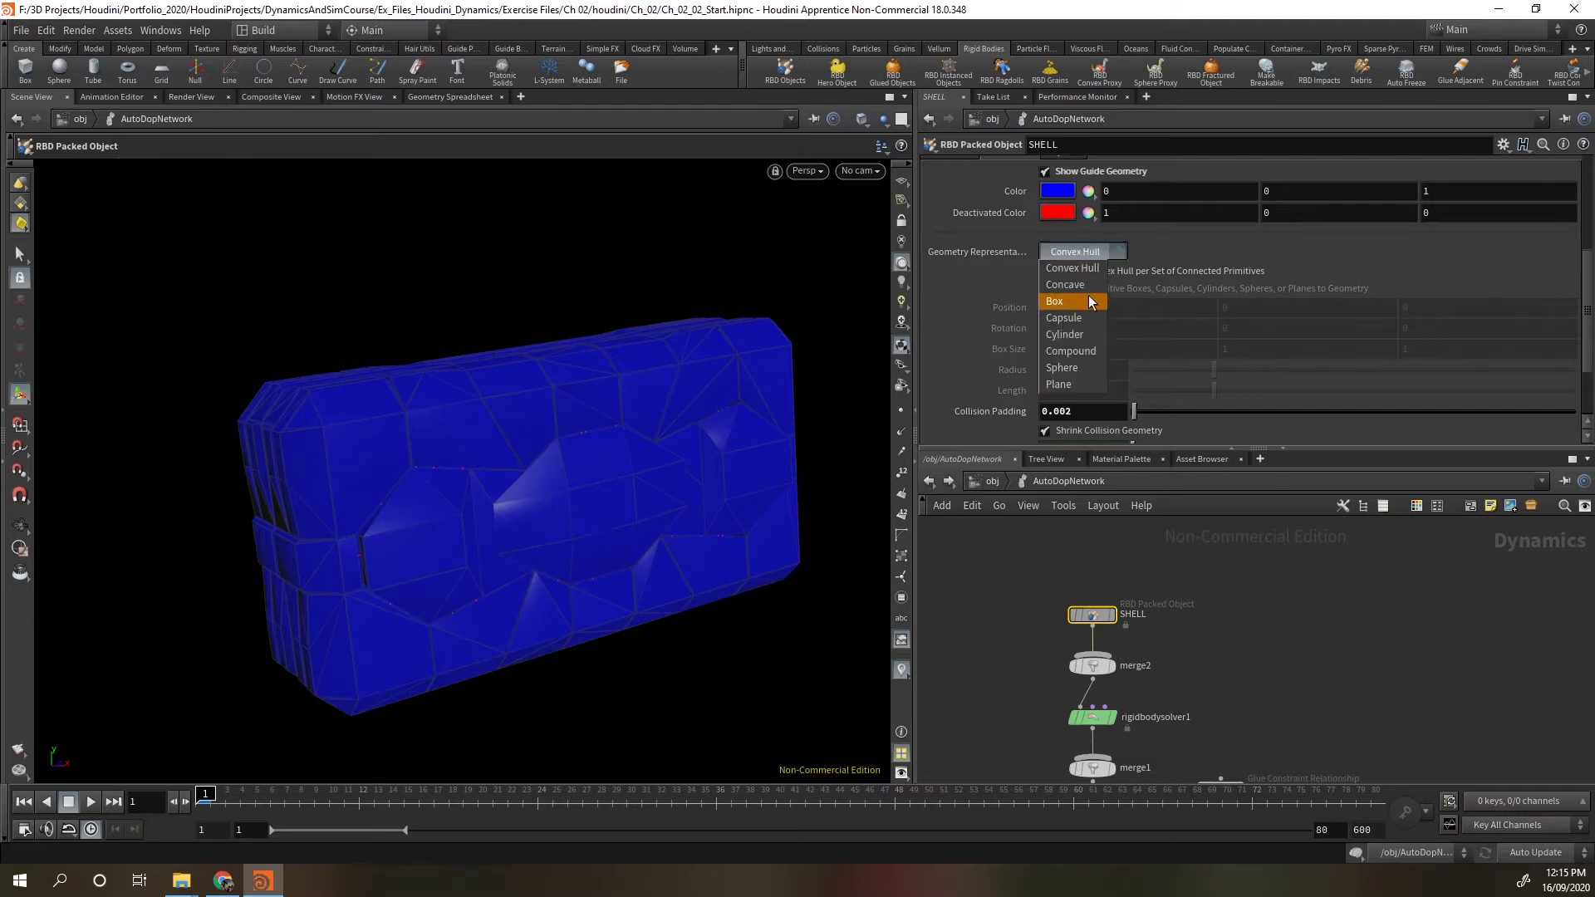
{"action": "left_click", "coordinate": [1090, 270]}
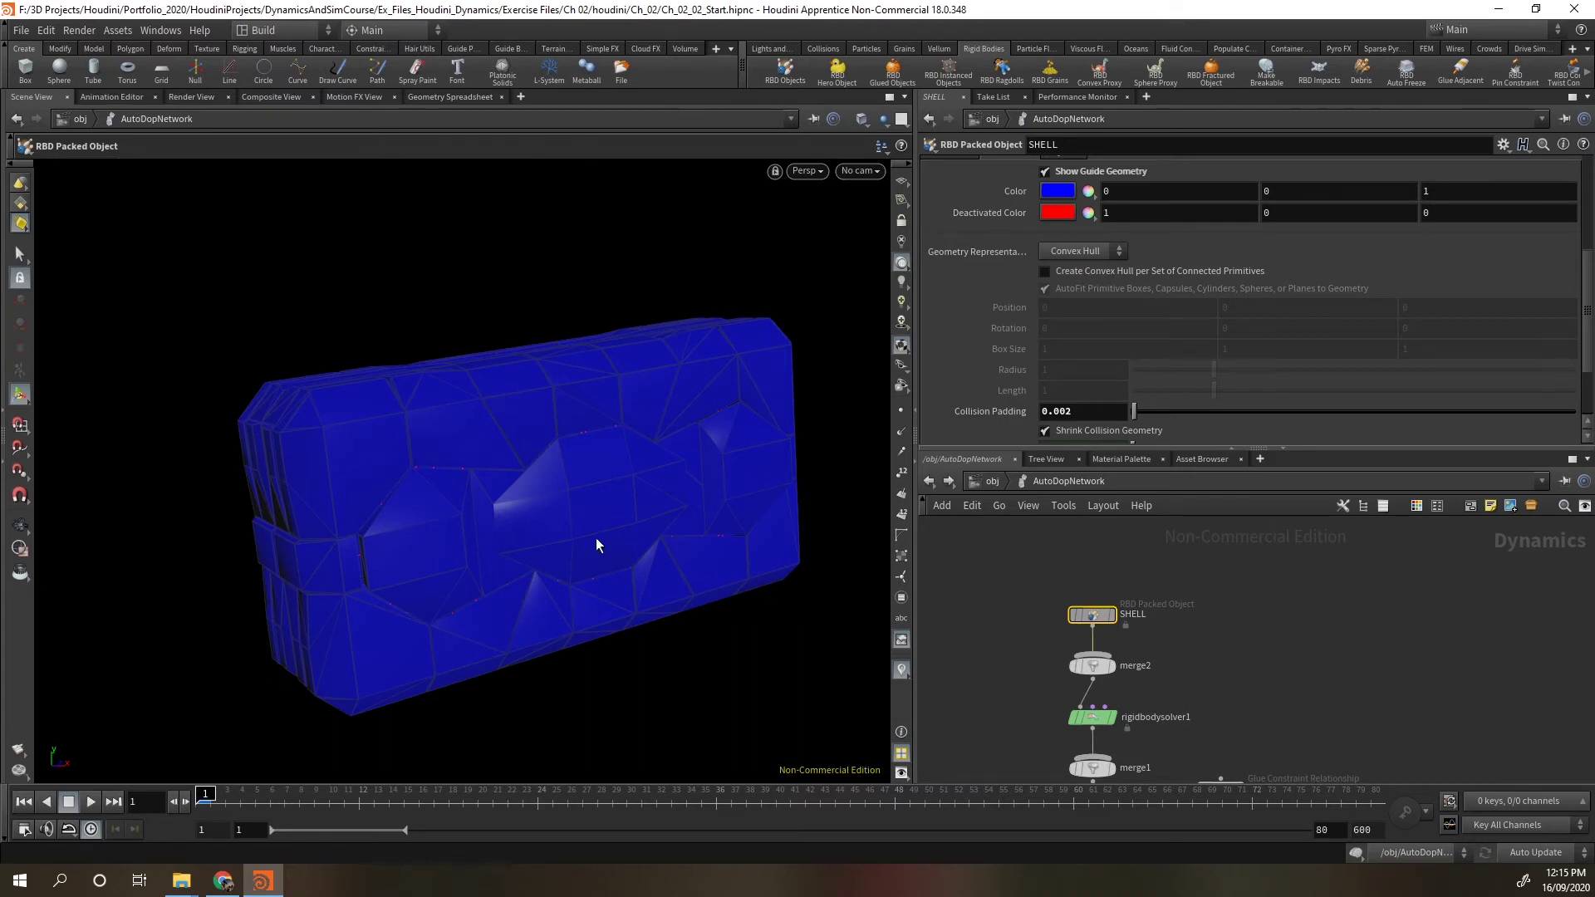
Go into the SHELL geometry network from the object level and enlarge the network editor around its nodes.
{"action": "left_click", "coordinate": [990, 480]}
{"action": "scroll", "coordinate": [1183, 668], "scroll_direction": "up", "scroll_amount": 3}
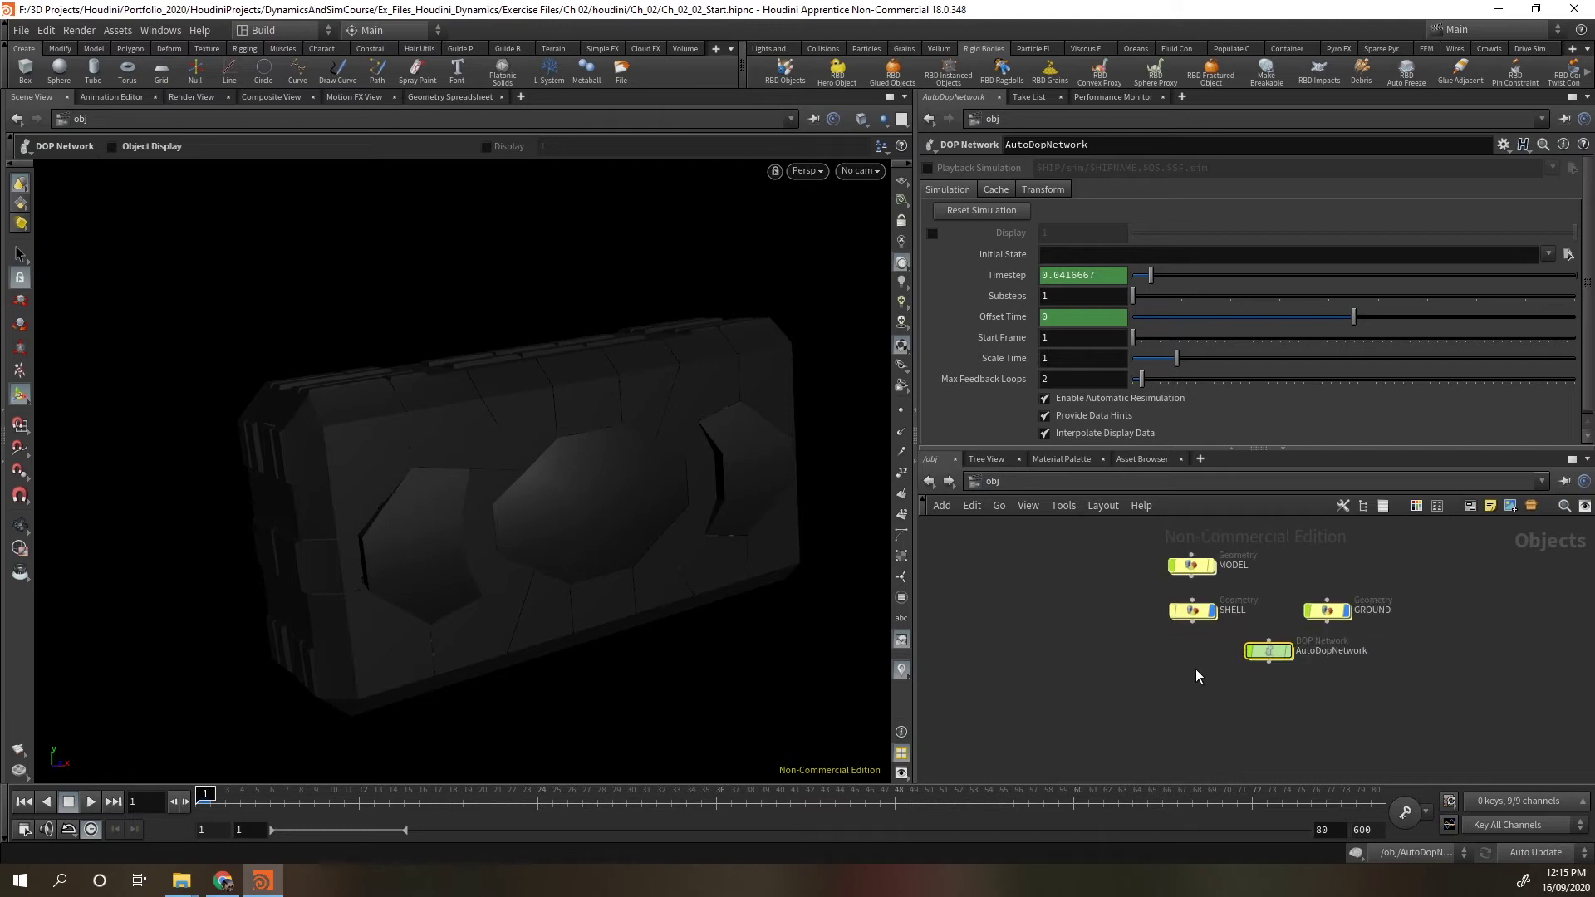
{"action": "double_click", "coordinate": [1202, 614]}
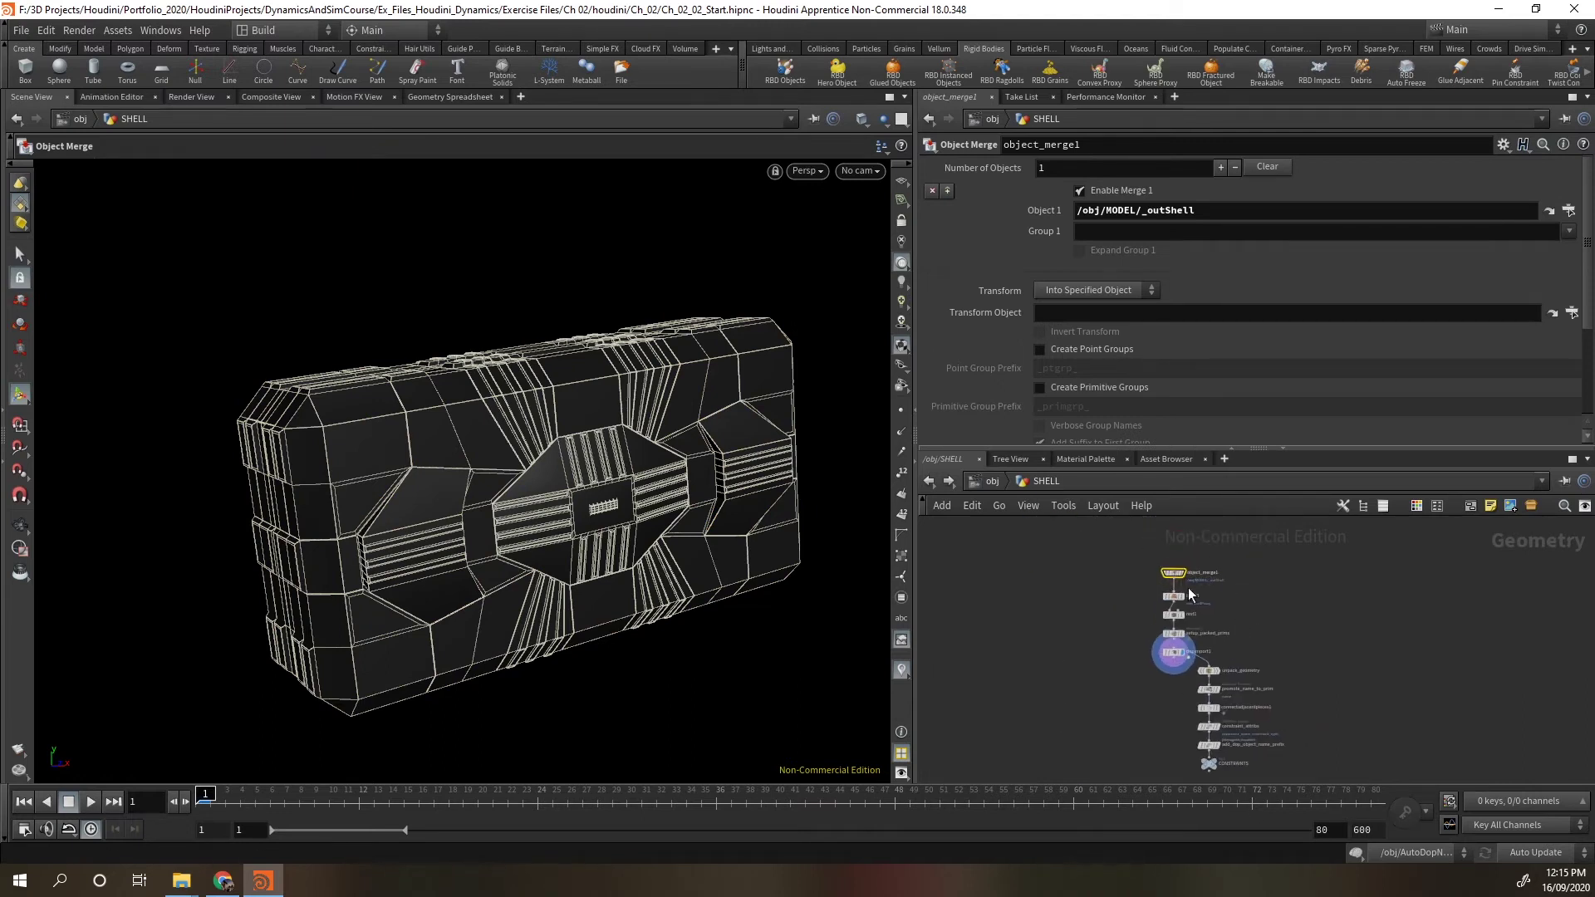
{"action": "scroll", "coordinate": [1249, 666], "scroll_direction": "up", "scroll_amount": 5}
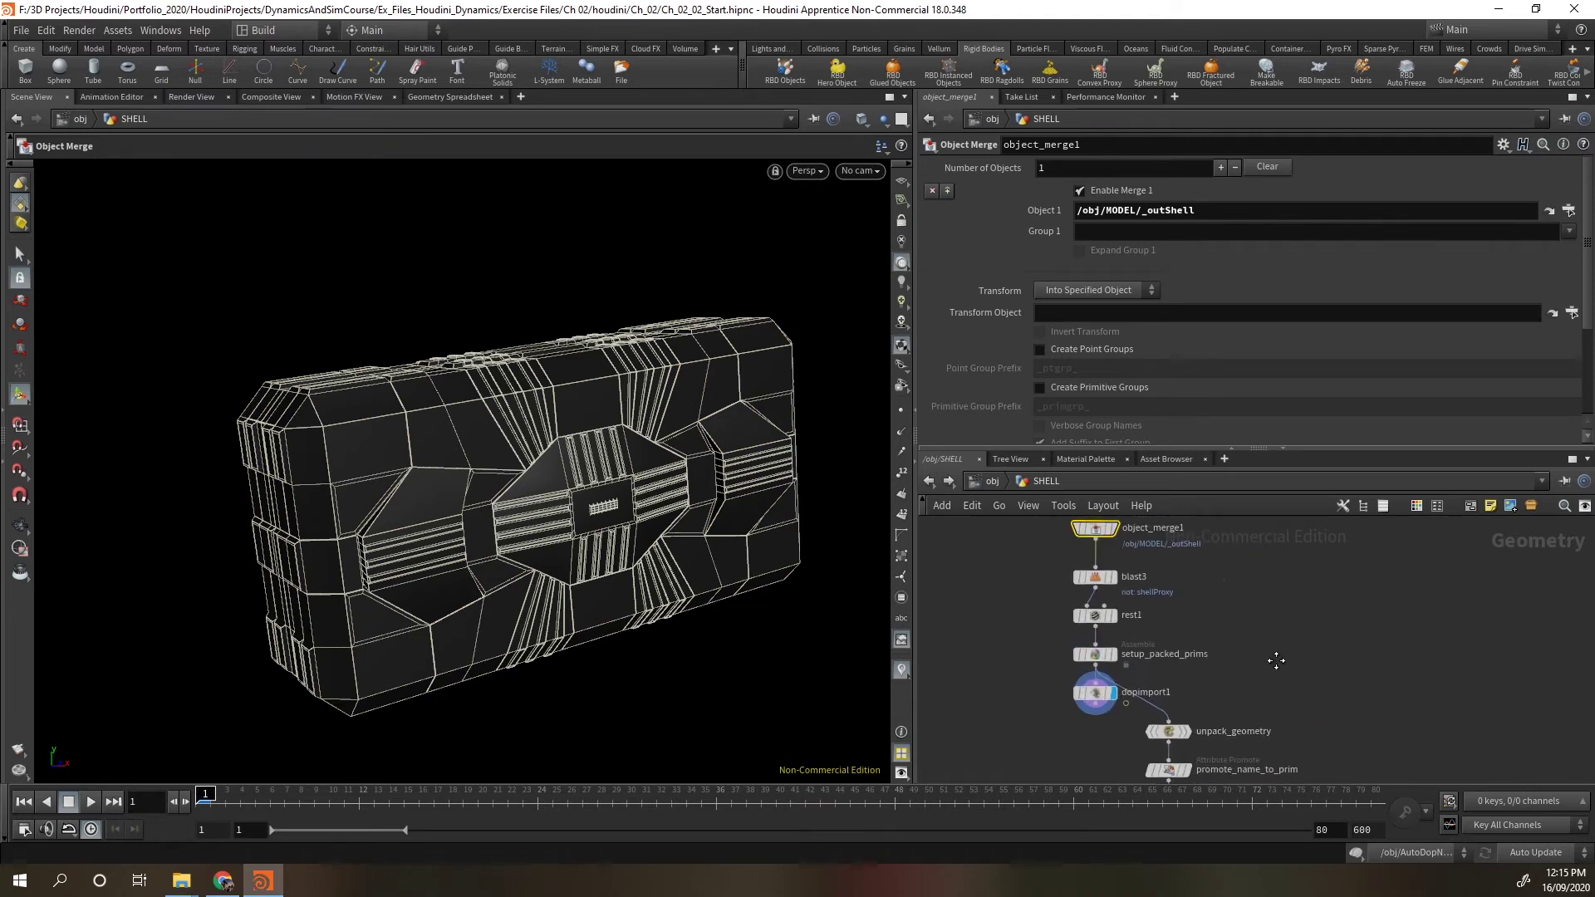
{"action": "scroll", "coordinate": [1271, 702], "scroll_direction": "down", "scroll_amount": 1}
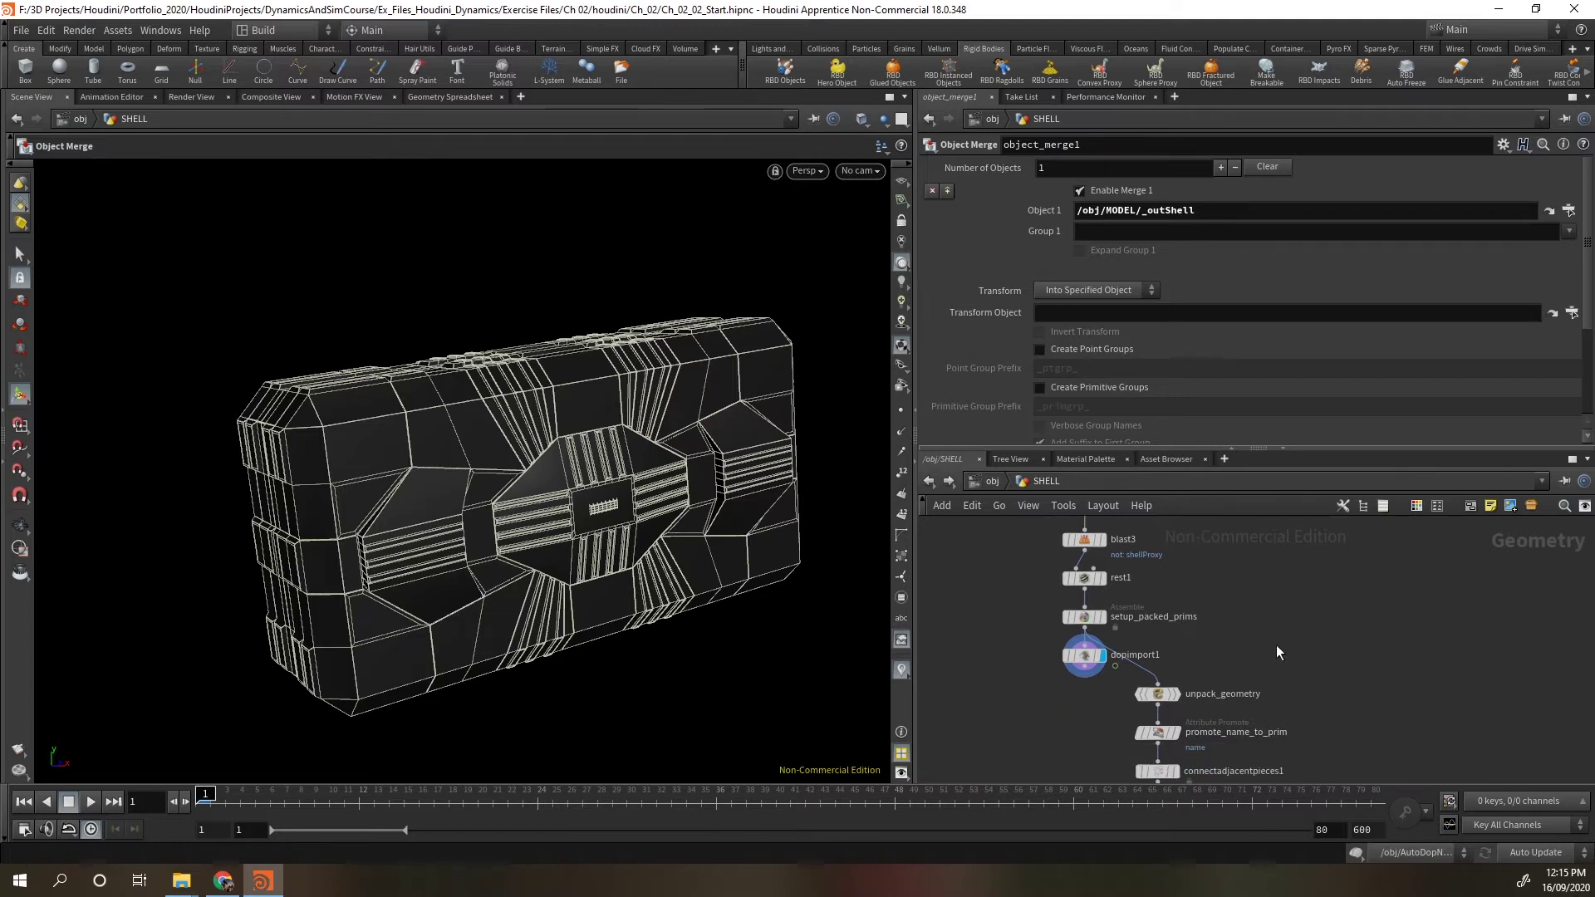
{"action": "middle_click_drag", "start_coordinate": [1276, 647], "coordinate": [1302, 707]}
{"action": "scroll", "coordinate": [1234, 685], "scroll_direction": "up", "scroll_amount": 2}
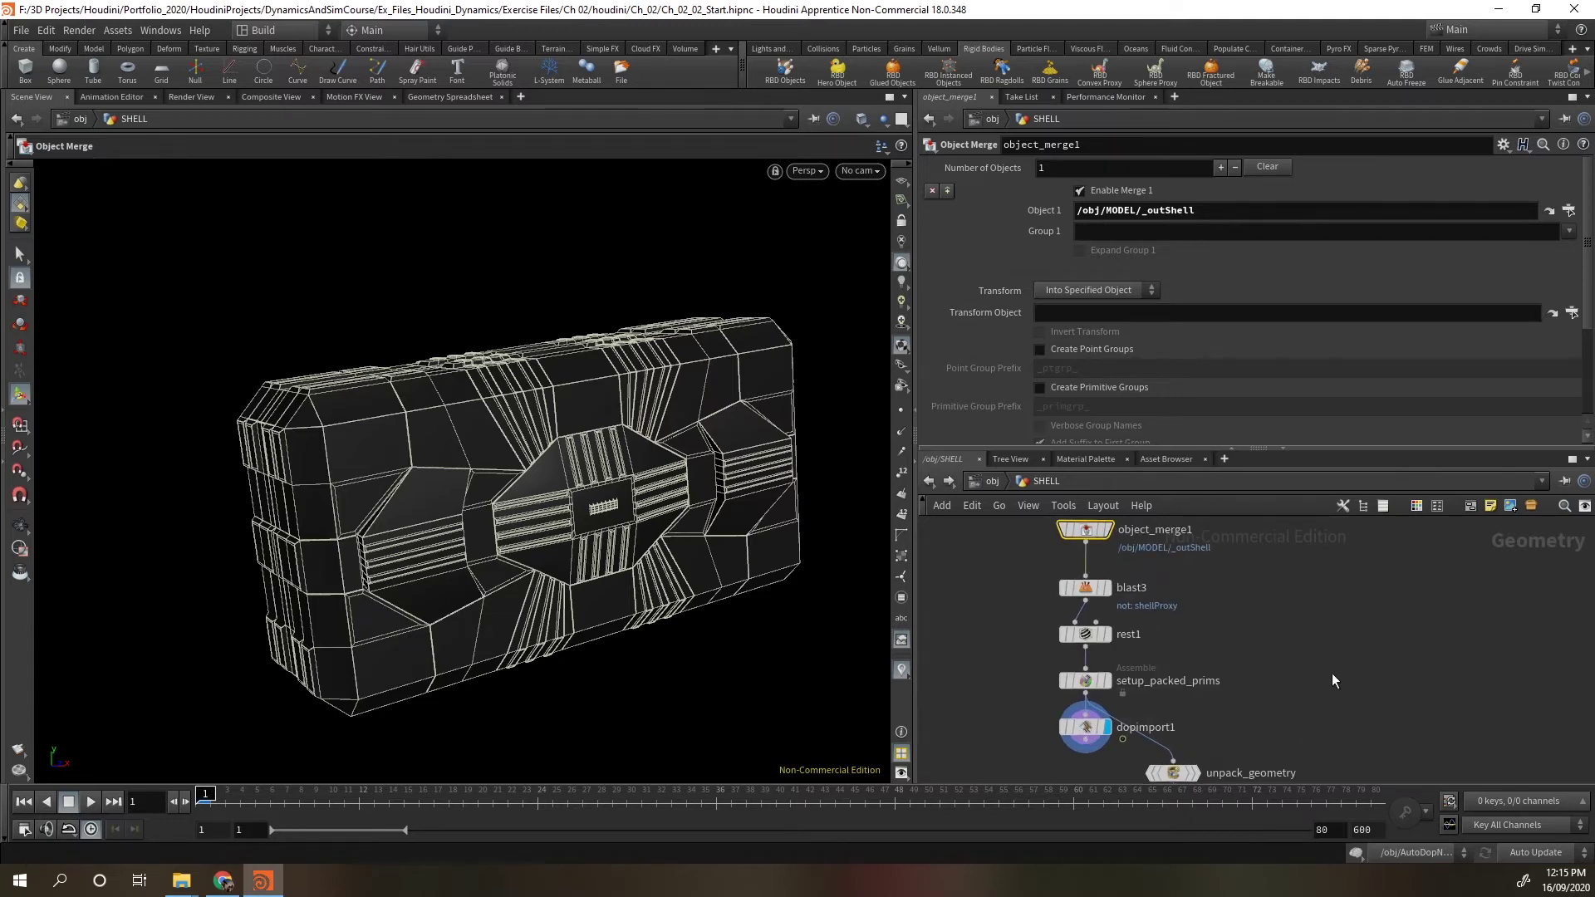
{"action": "left_click_drag", "start_coordinate": [917, 635], "coordinate": [662, 635]}
{"action": "left_click_drag", "start_coordinate": [1055, 446], "coordinate": [1055, 254]}
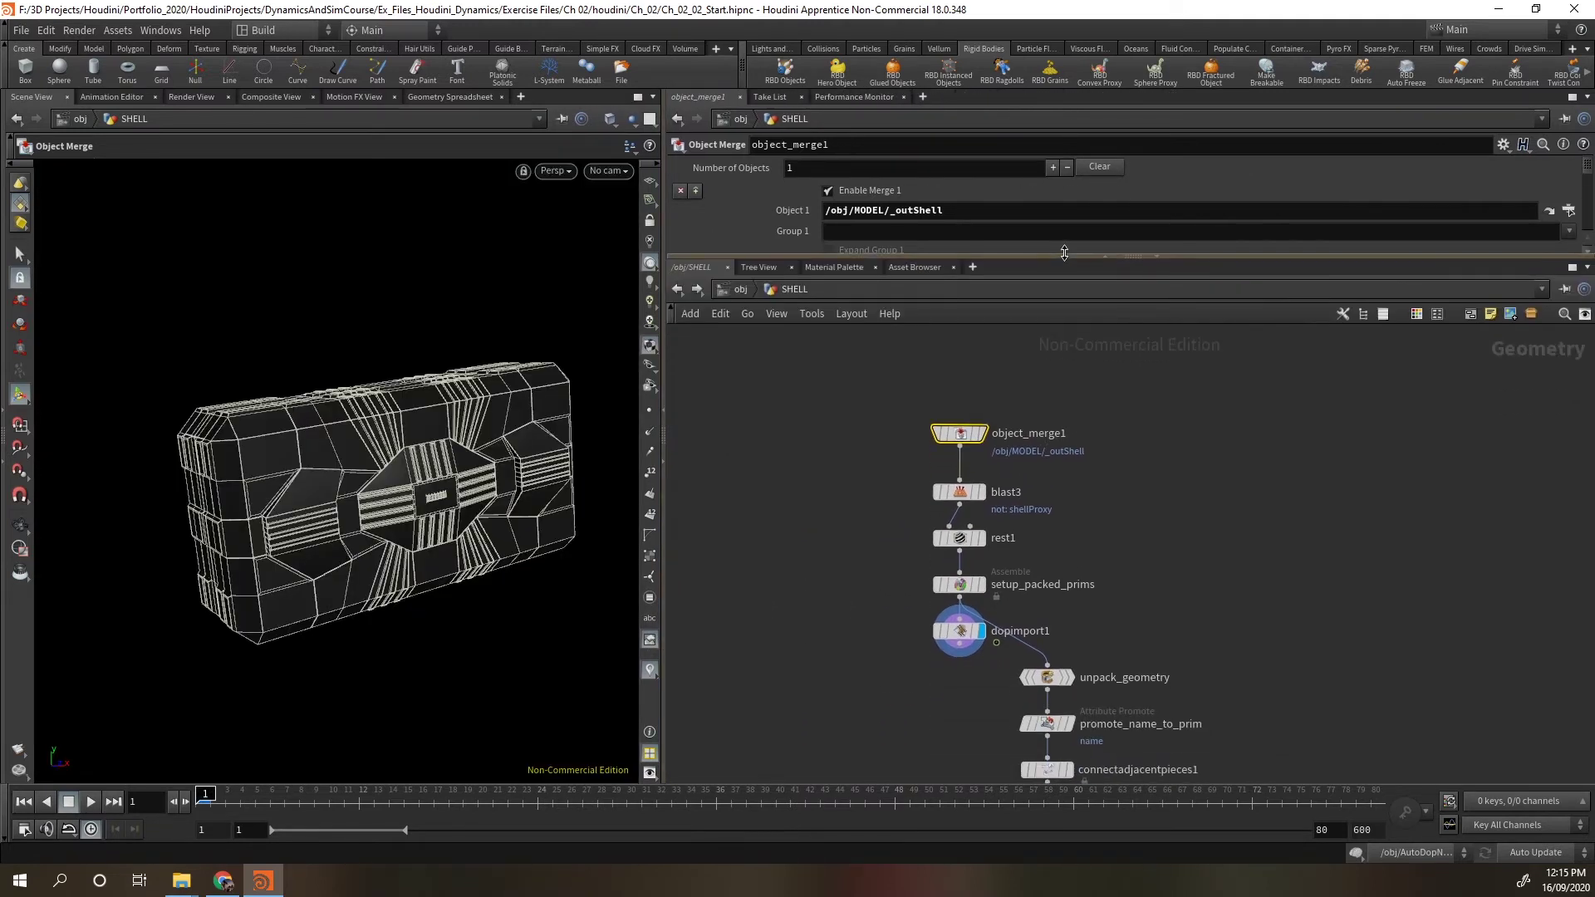
{"action": "scroll", "coordinate": [1150, 621], "scroll_direction": "up", "scroll_amount": 1}
{"action": "middle_click_drag", "start_coordinate": [1162, 646], "coordinate": [1006, 570]}
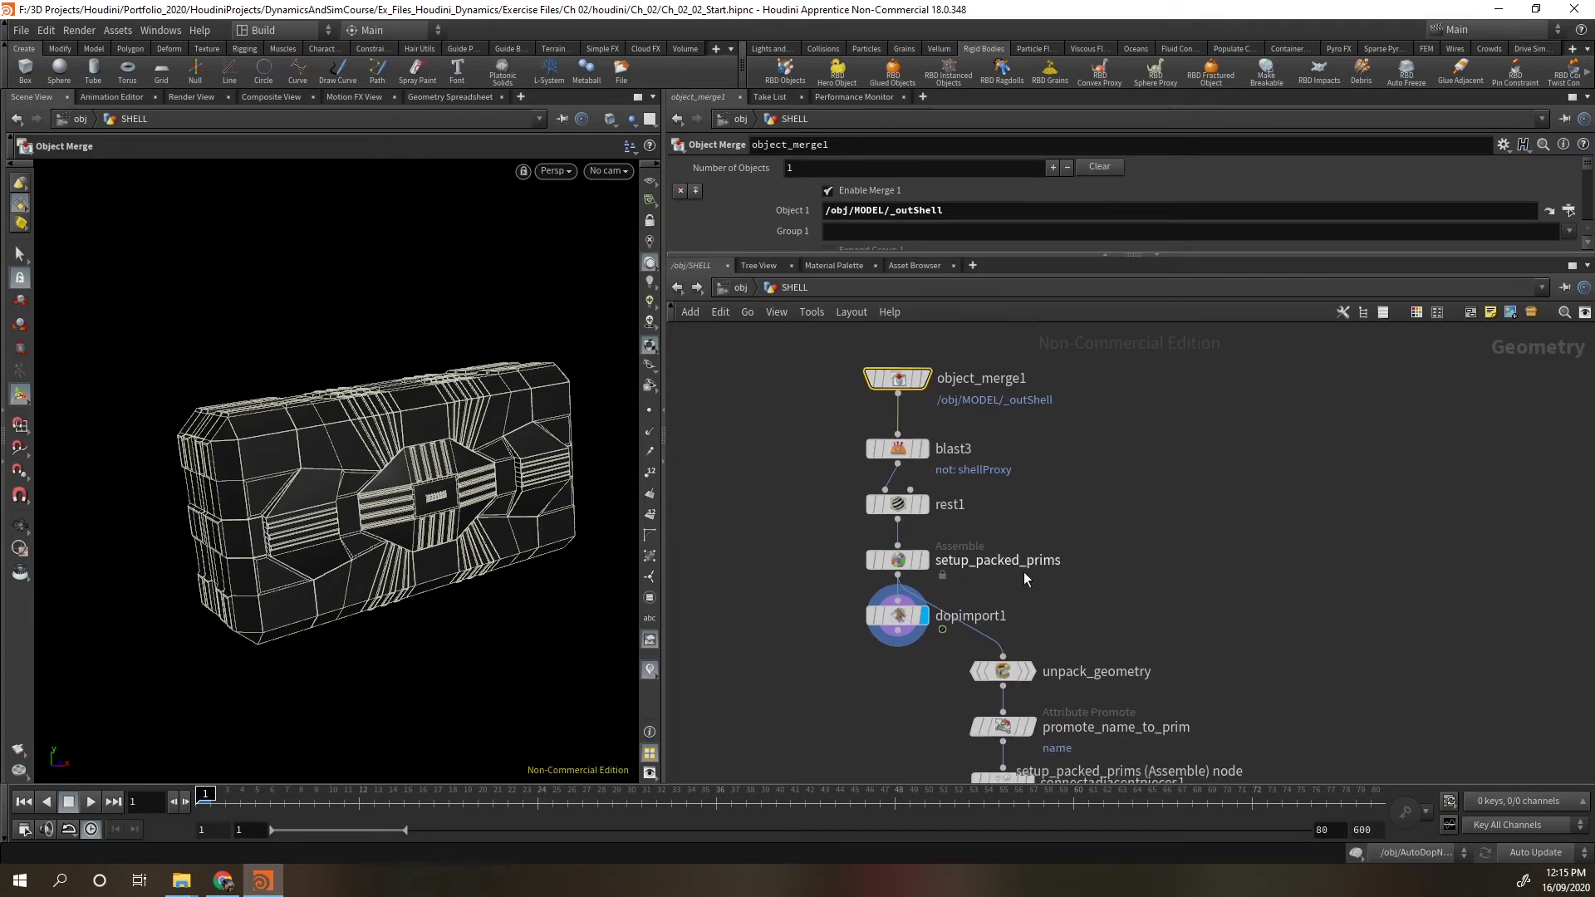
Examine the setup_packed_prims node's info and its per-piece name attribute in the geometry spreadsheet, then return to the scene view.
{"action": "mouse_move", "coordinate": [900, 557]}
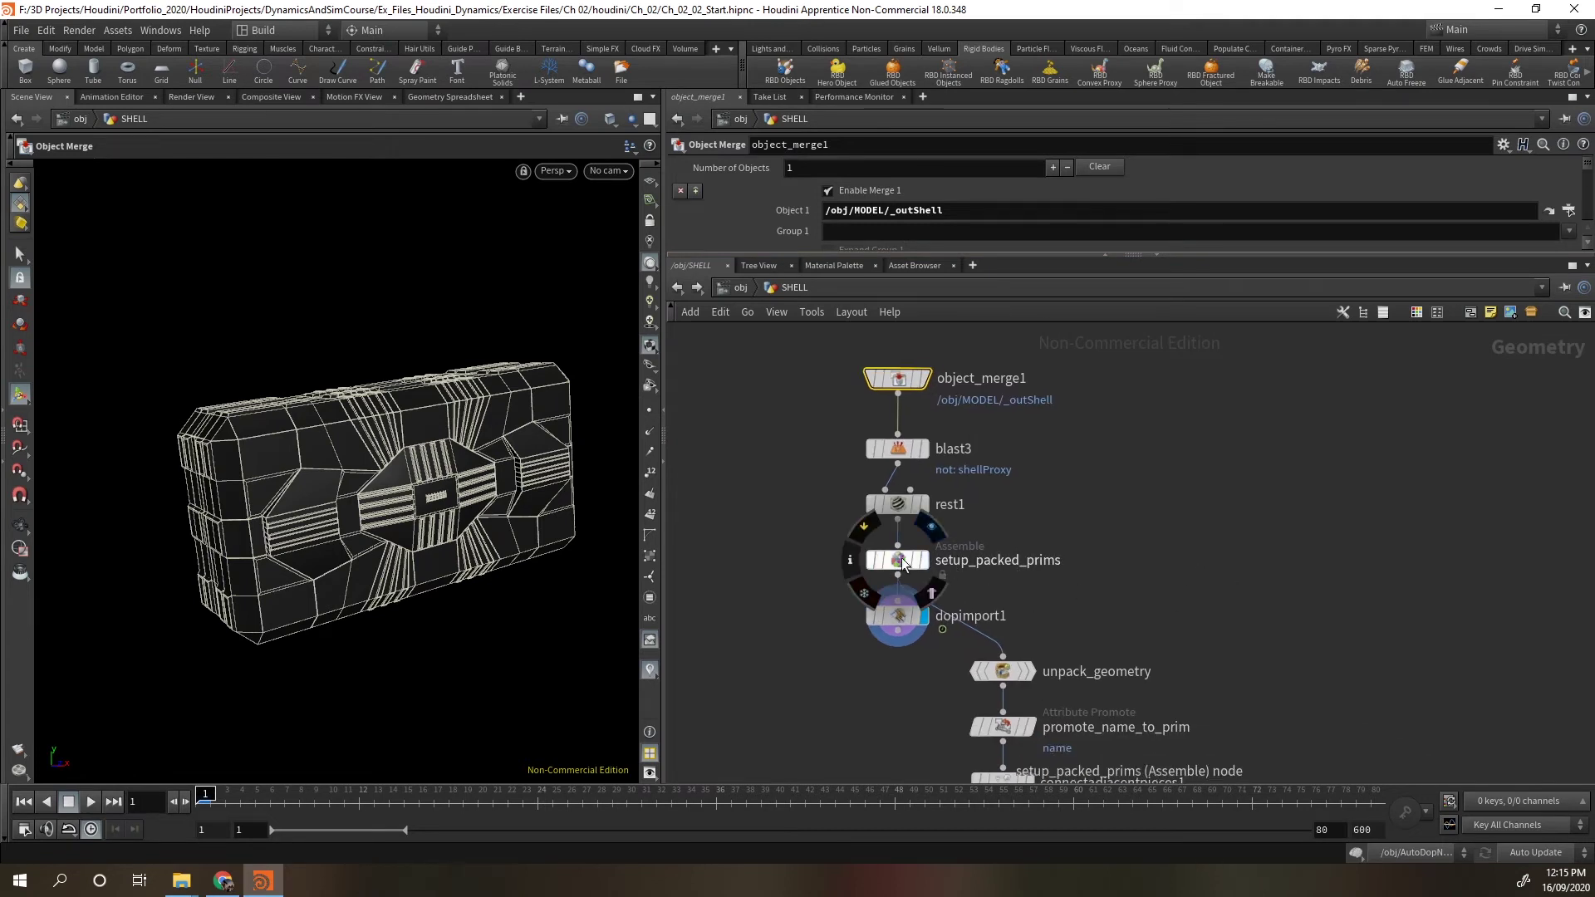
{"action": "left_click", "coordinate": [852, 562]}
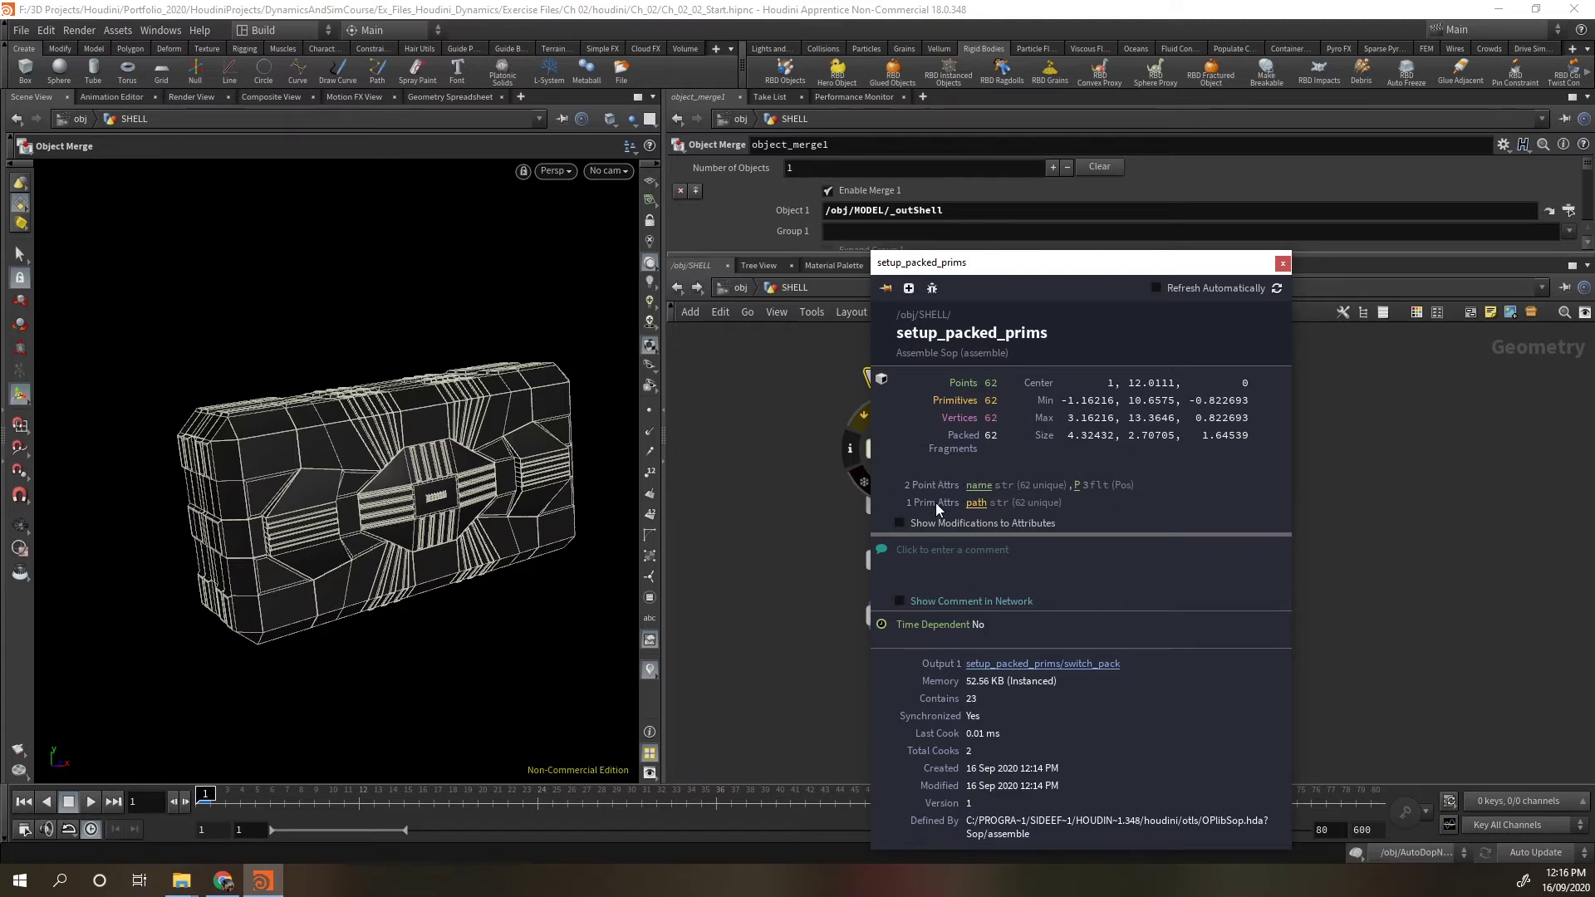
{"action": "left_click", "coordinate": [450, 97]}
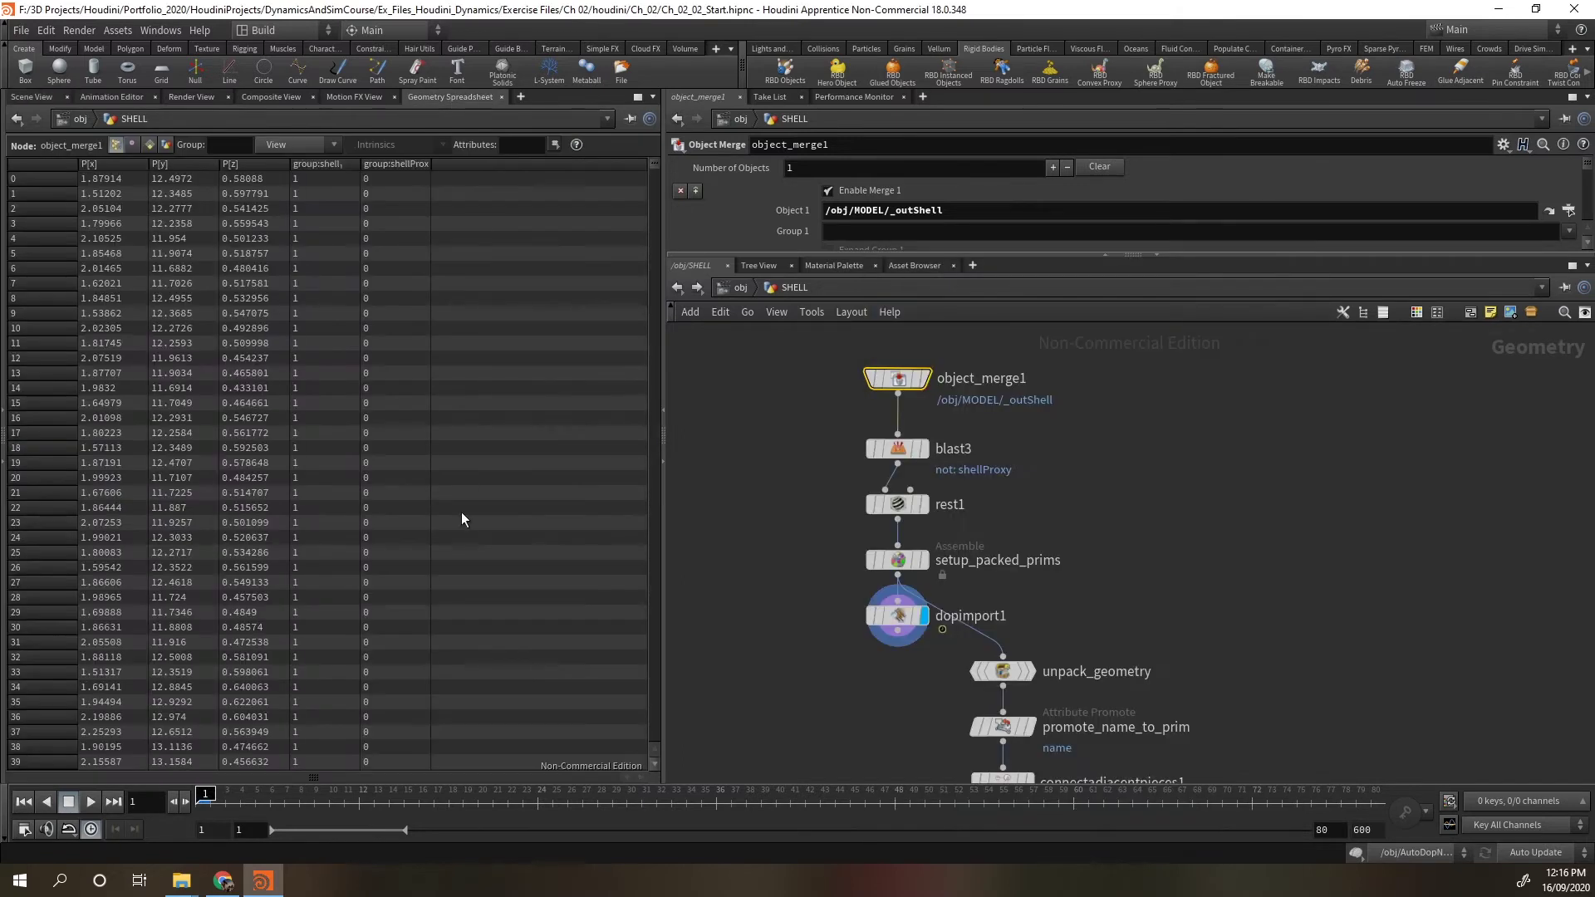
{"action": "left_click", "coordinate": [904, 557]}
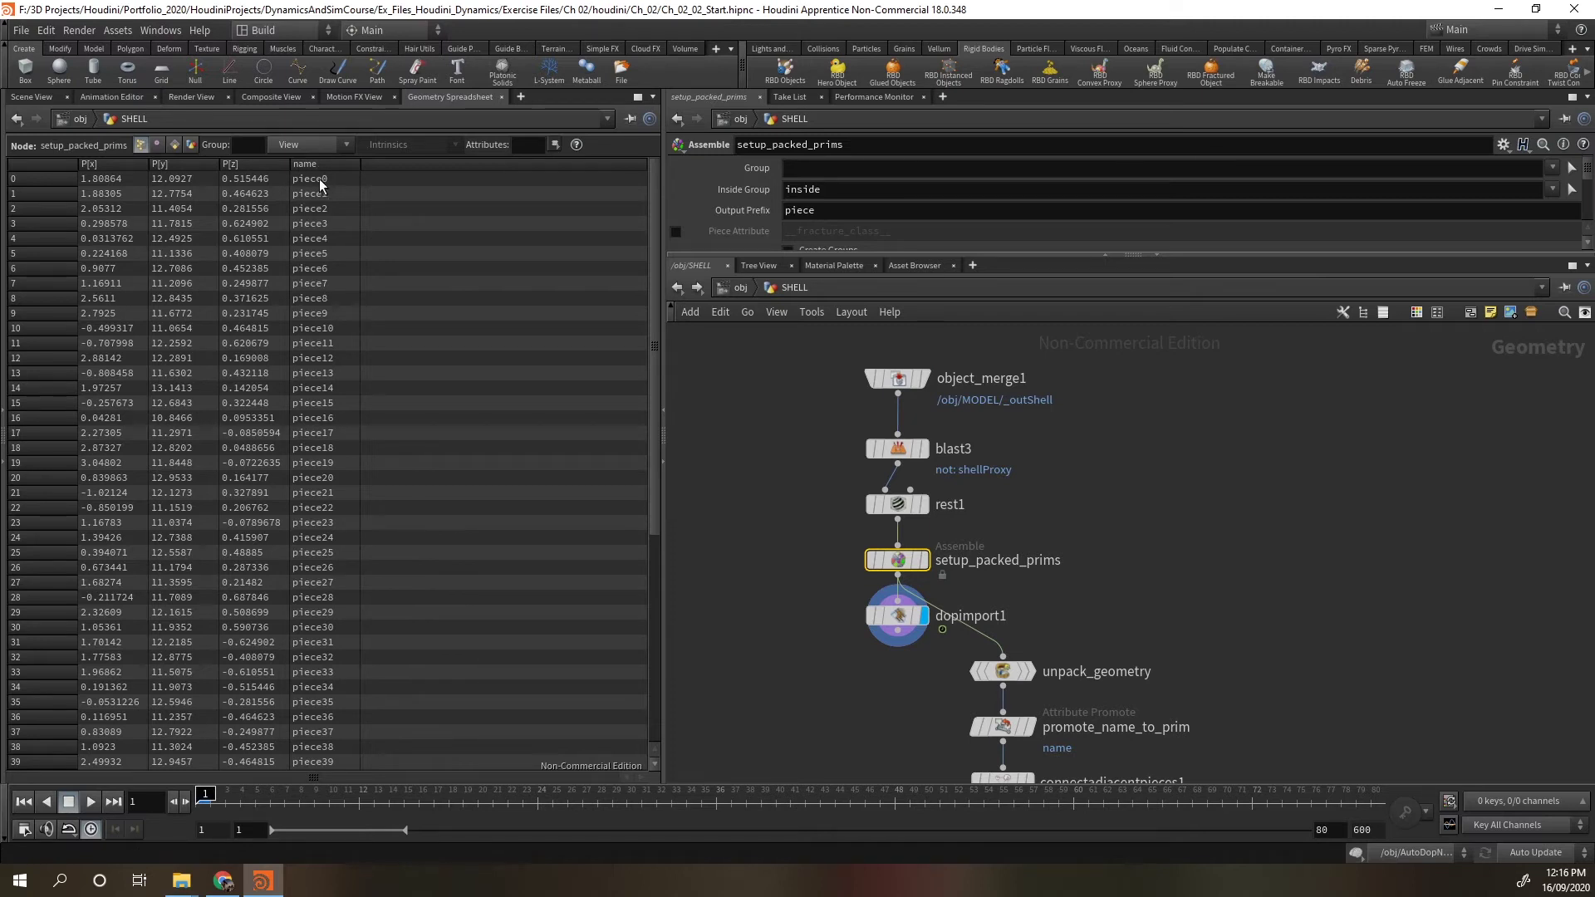
{"action": "scroll", "coordinate": [327, 528], "scroll_direction": "down", "scroll_amount": 7}
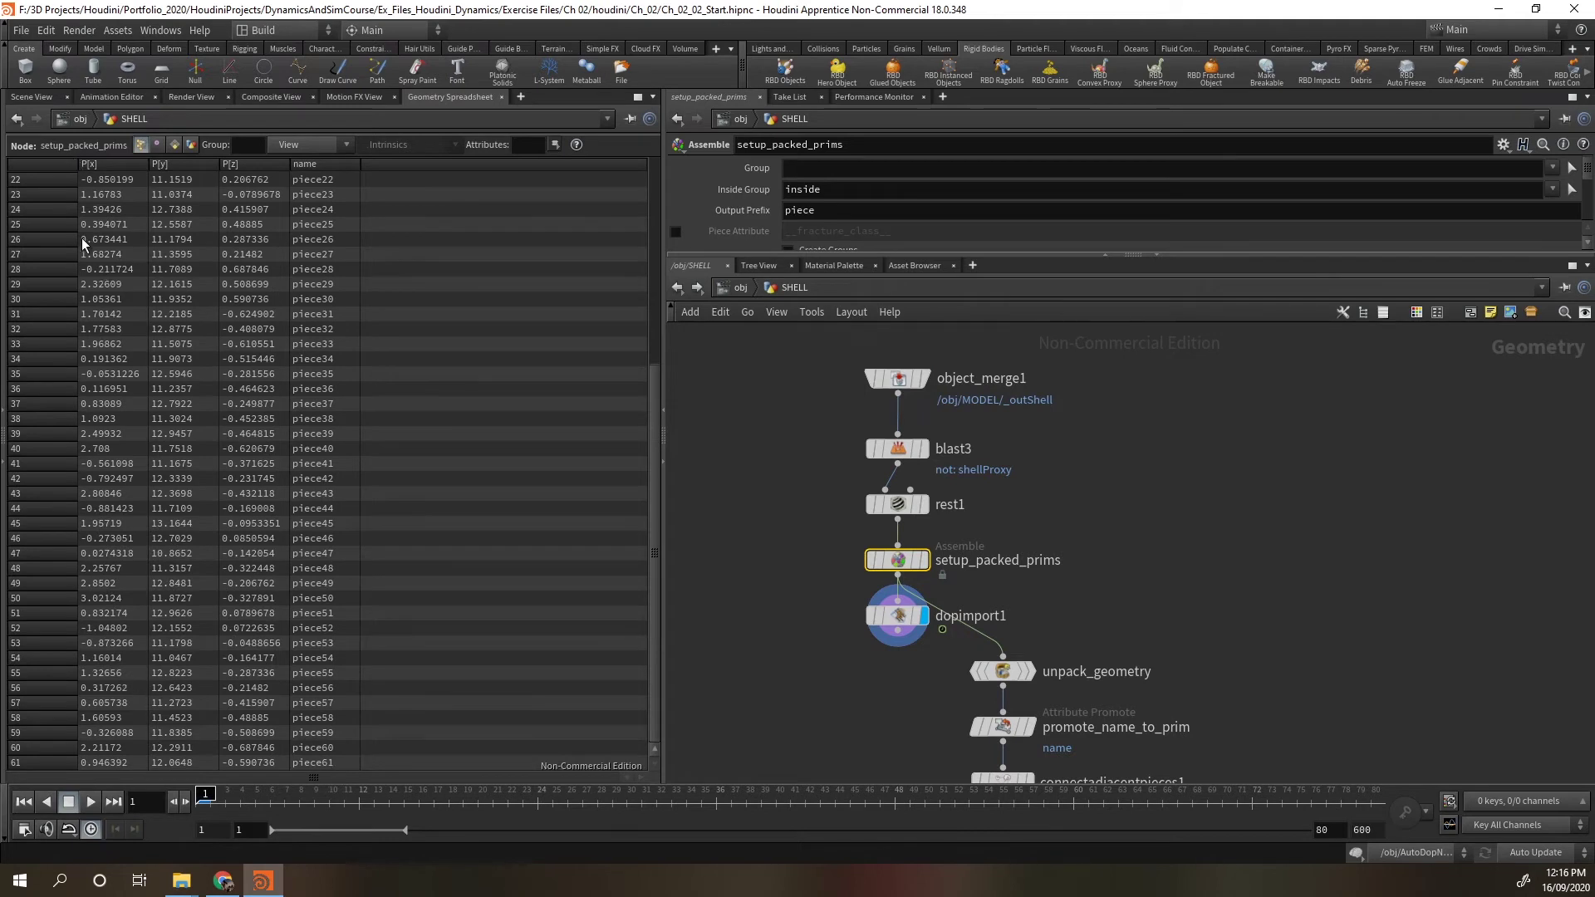
{"action": "scroll", "coordinate": [319, 582], "scroll_direction": "up", "scroll_amount": 7}
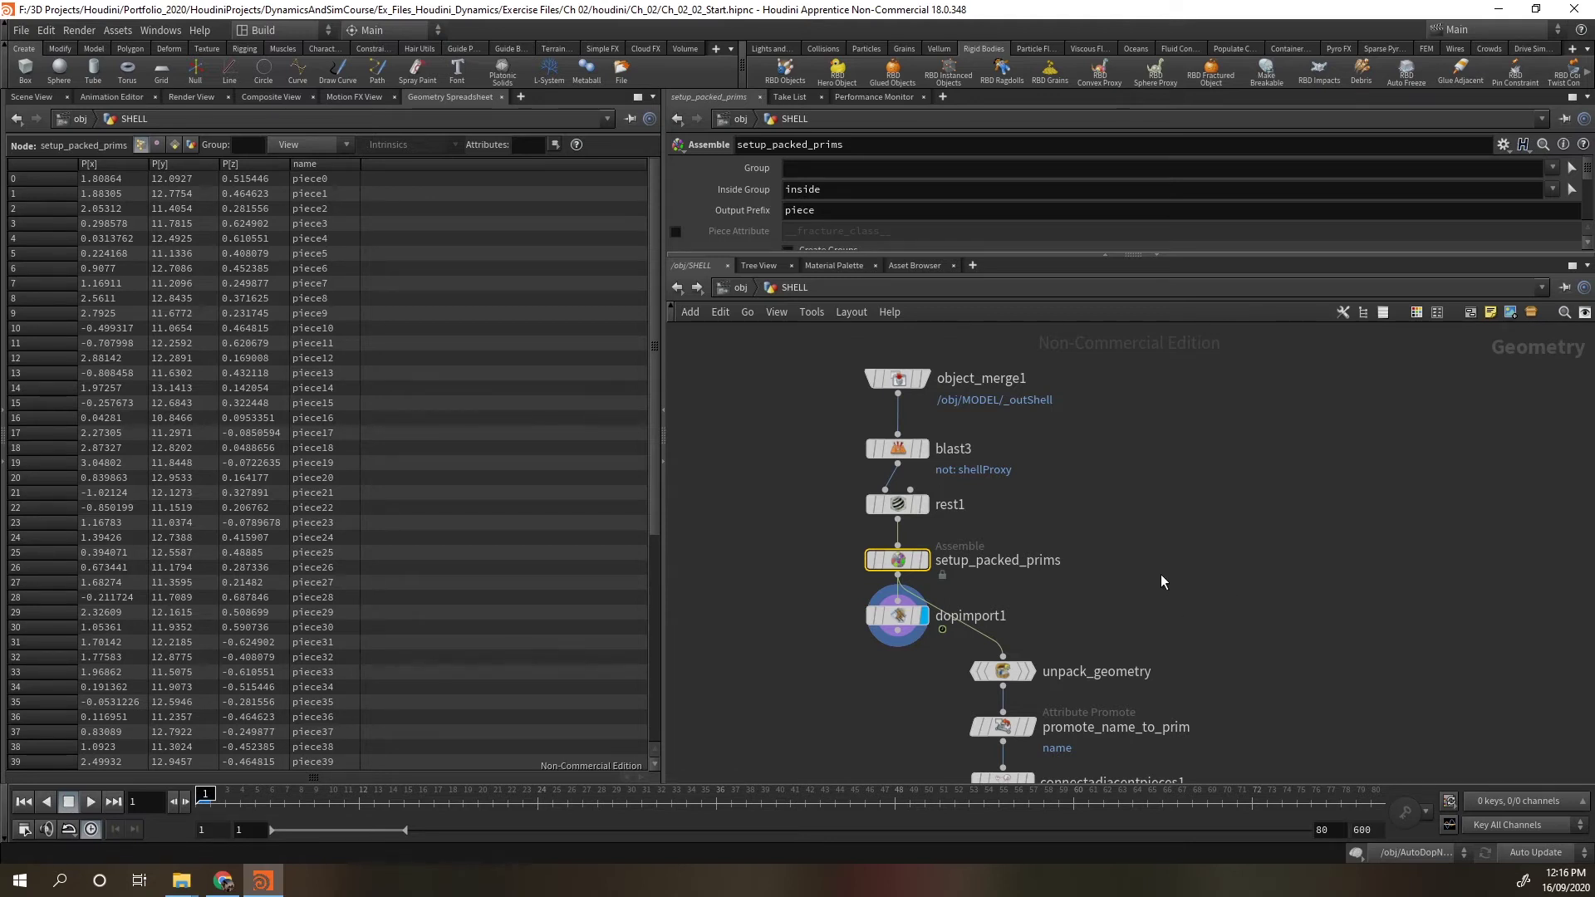
{"action": "left_click", "coordinate": [31, 97]}
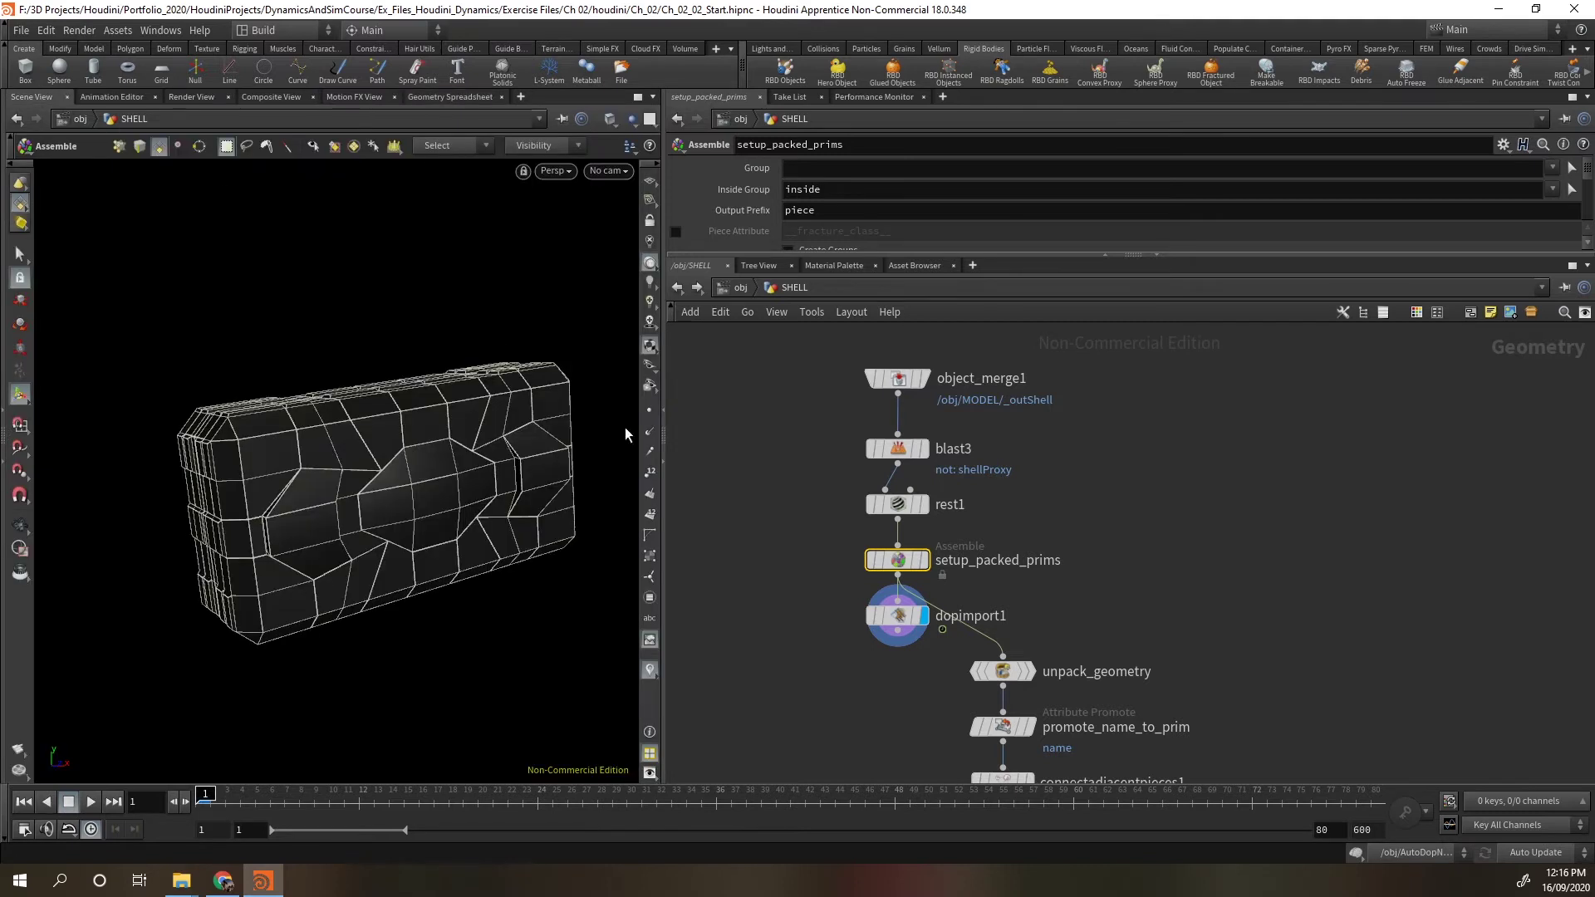
Add an Unpack node beside the main chain and feed it from the setup_packed_prims output.
{"action": "left_click", "coordinate": [1179, 572]}
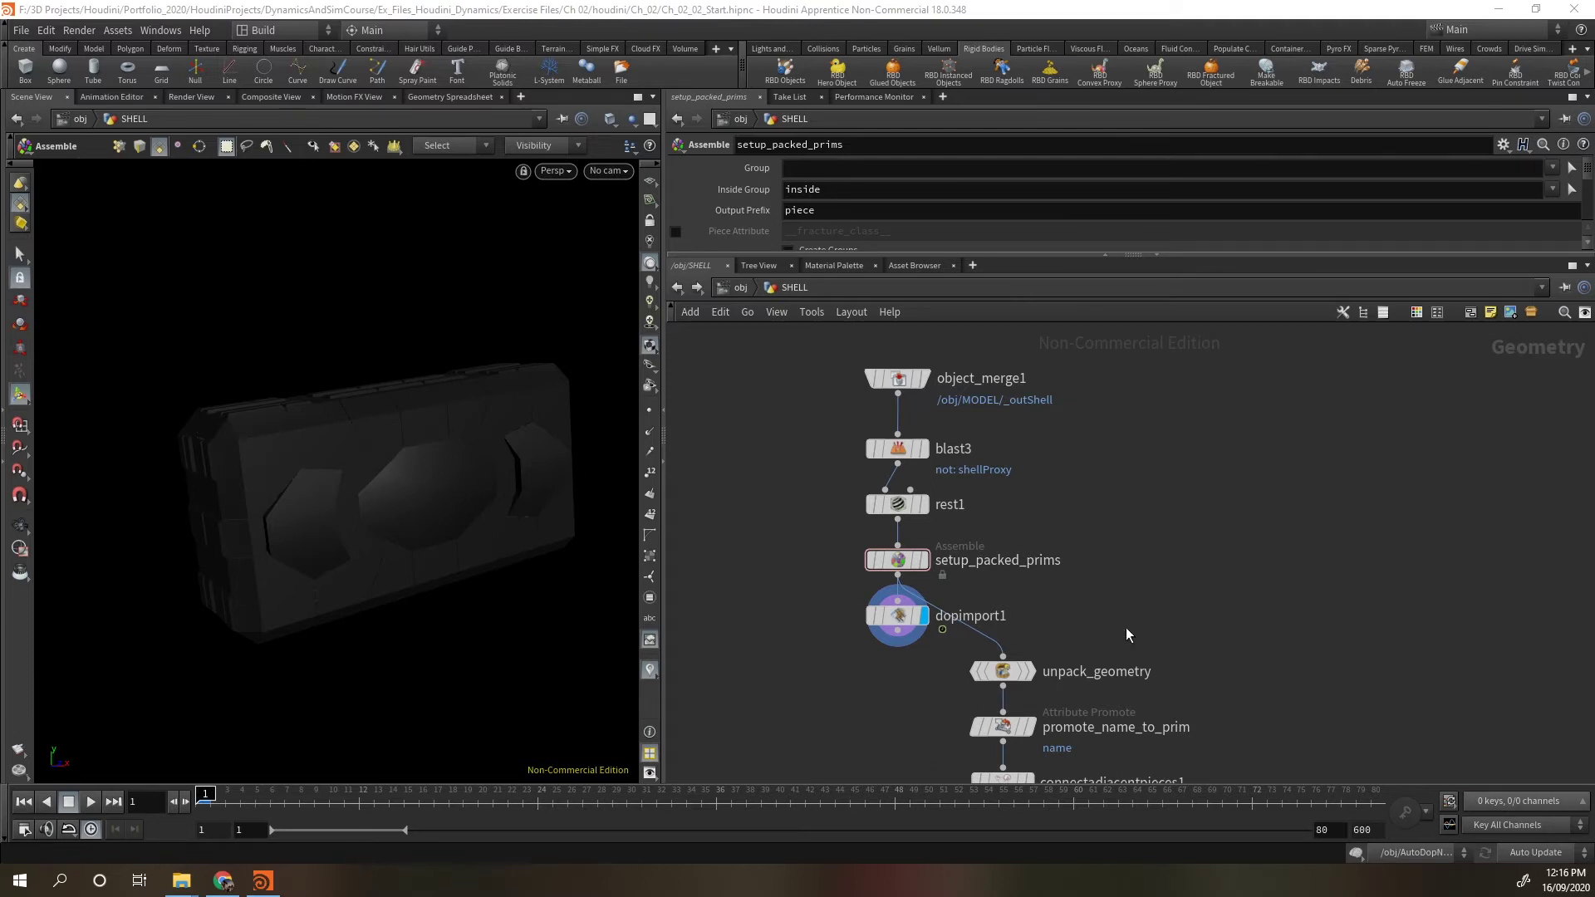
{"action": "middle_click_drag", "start_coordinate": [1232, 578], "coordinate": [1160, 576]}
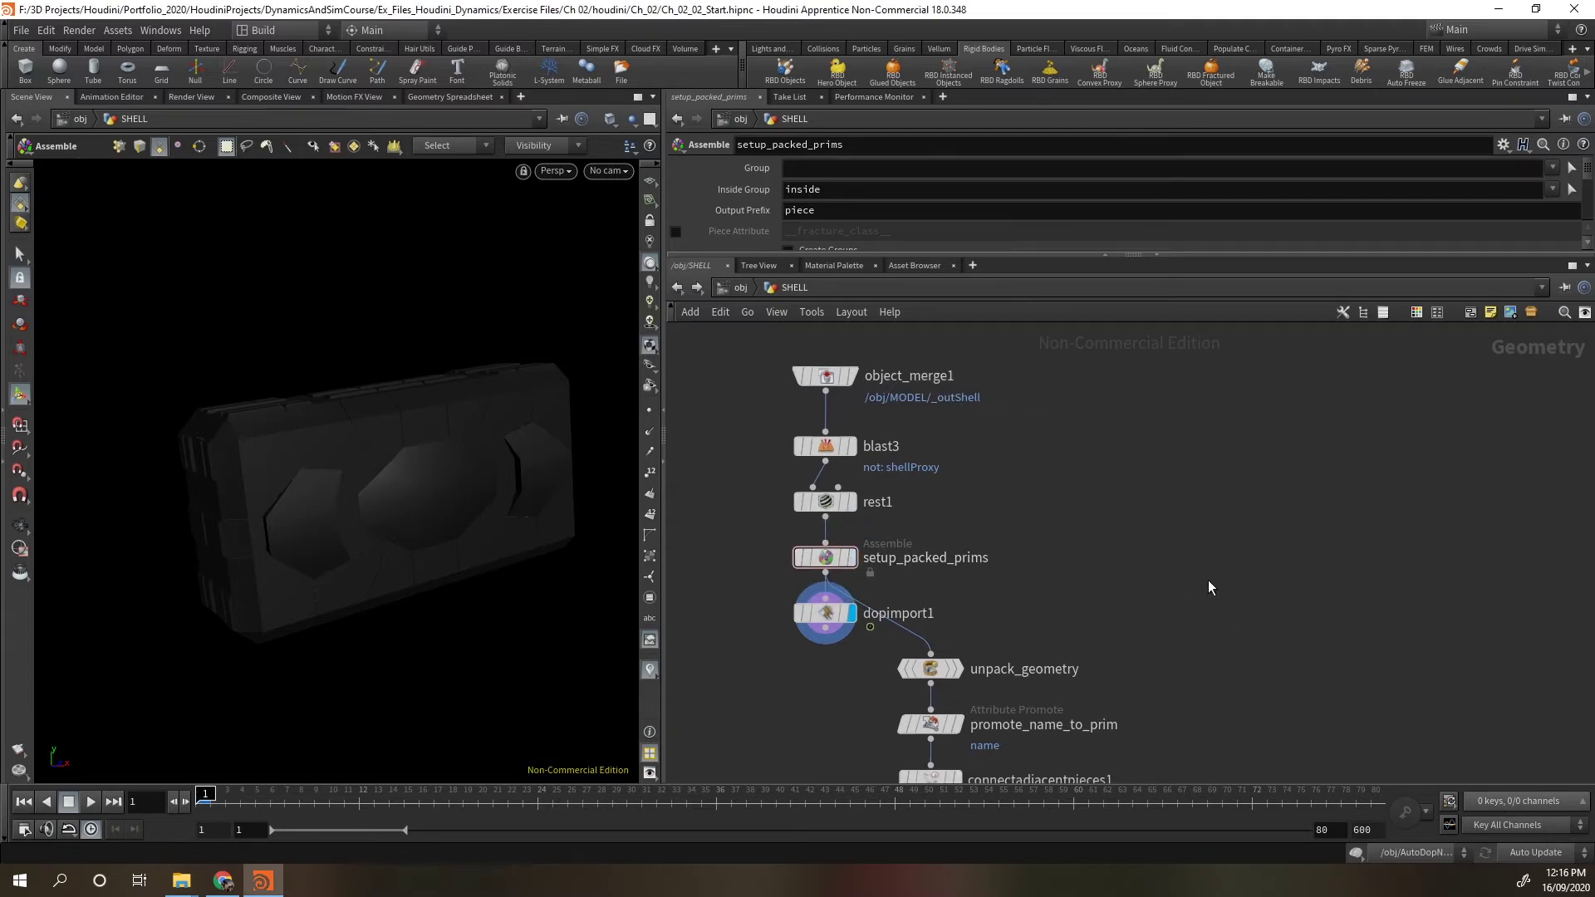
{"action": "key", "text": "Tab"}
{"action": "type", "text": "unpack"}
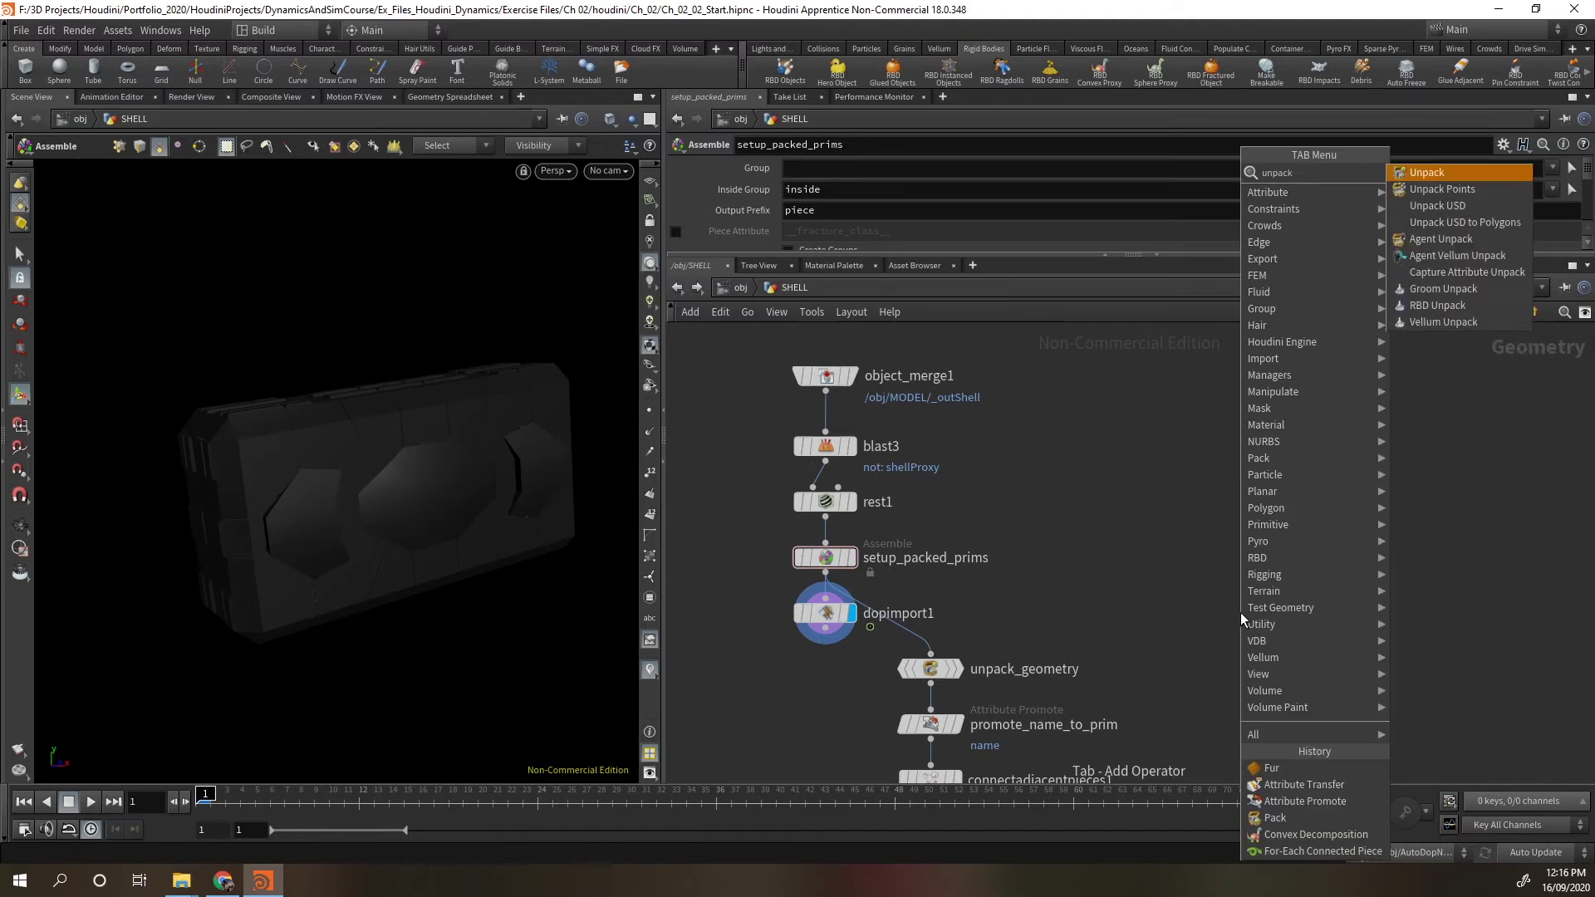
{"action": "left_click", "coordinate": [1447, 171]}
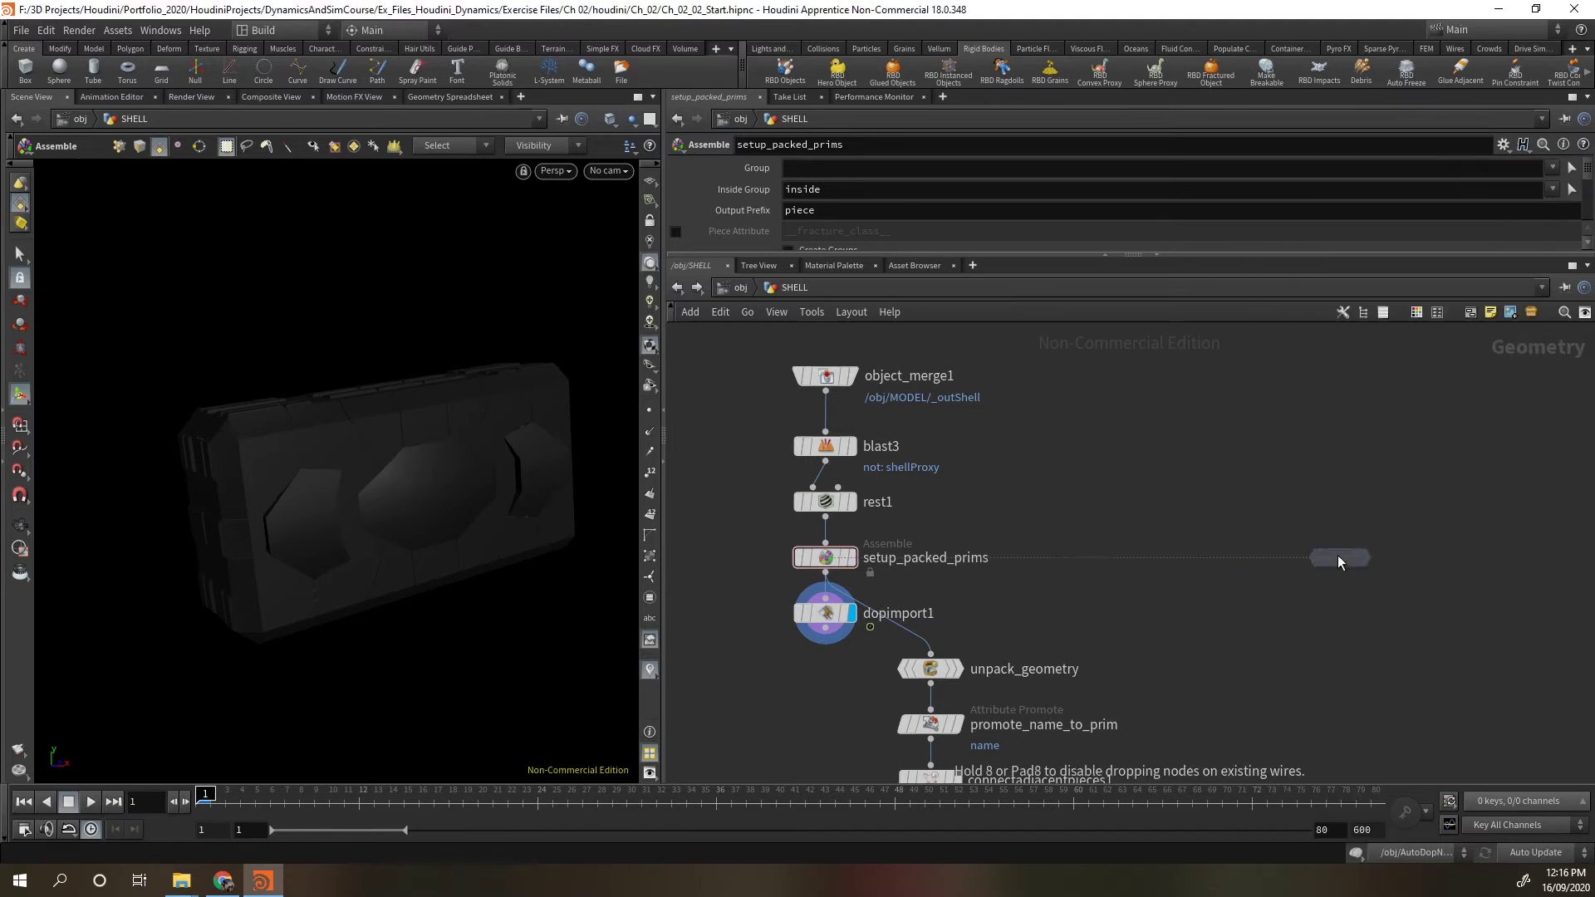
{"action": "left_click", "coordinate": [1219, 558]}
{"action": "mouse_move", "coordinate": [824, 572]}
{"action": "left_mouse_down"}
{"action": "mouse_move", "coordinate": [1184, 529]}
{"action": "mouse_move", "coordinate": [1217, 540]}
{"action": "left_mouse_up"}
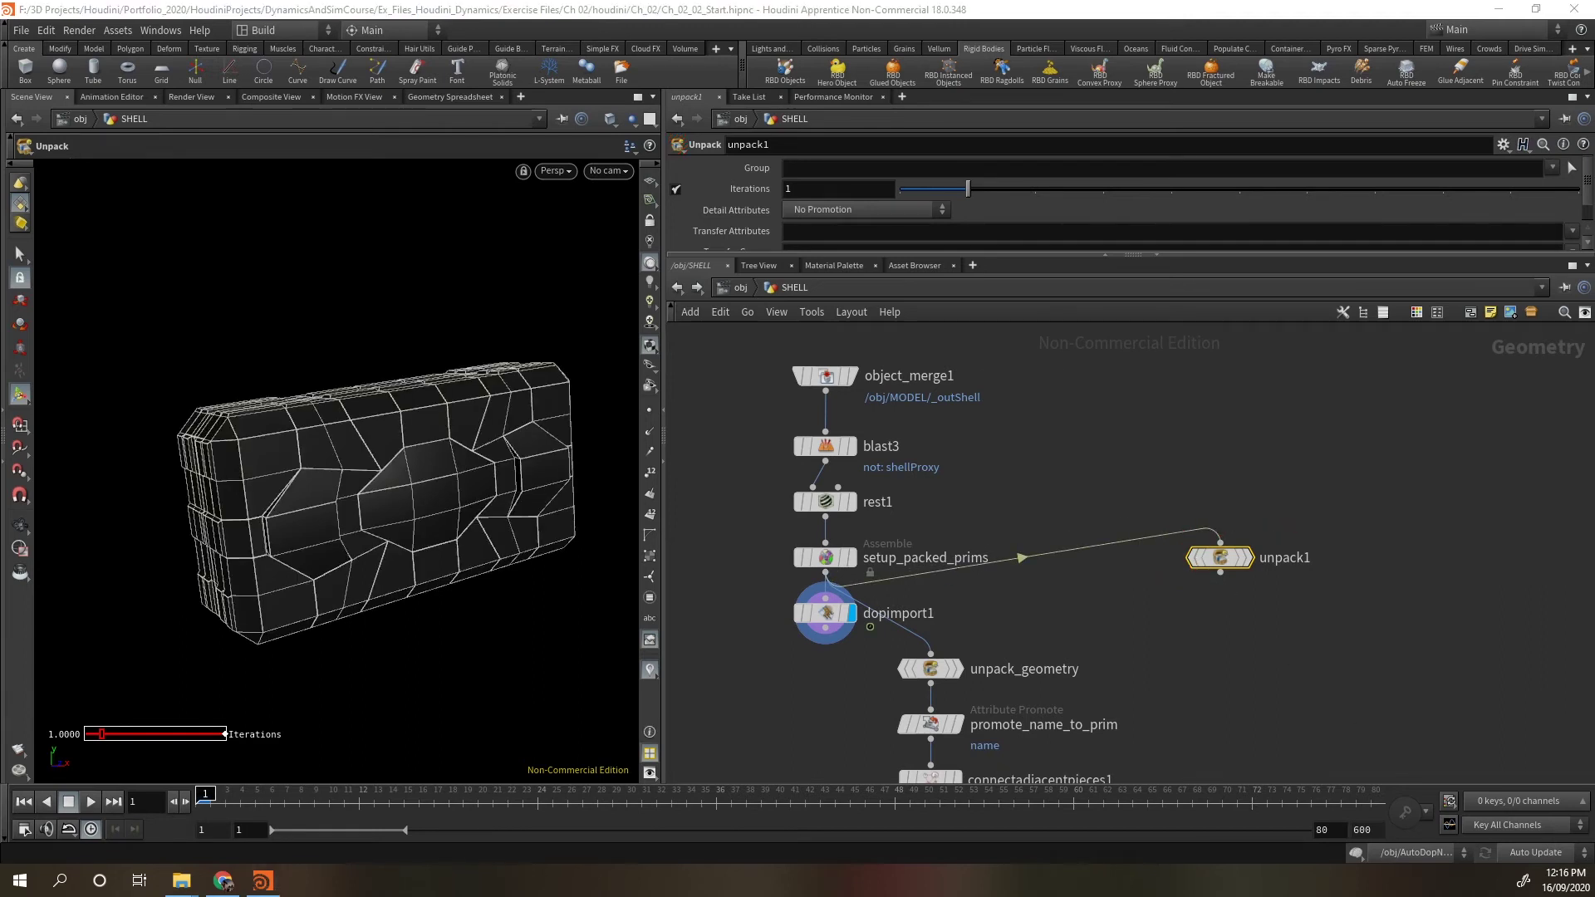
{"action": "left_click_drag", "start_coordinate": [1189, 561], "coordinate": [1202, 561]}
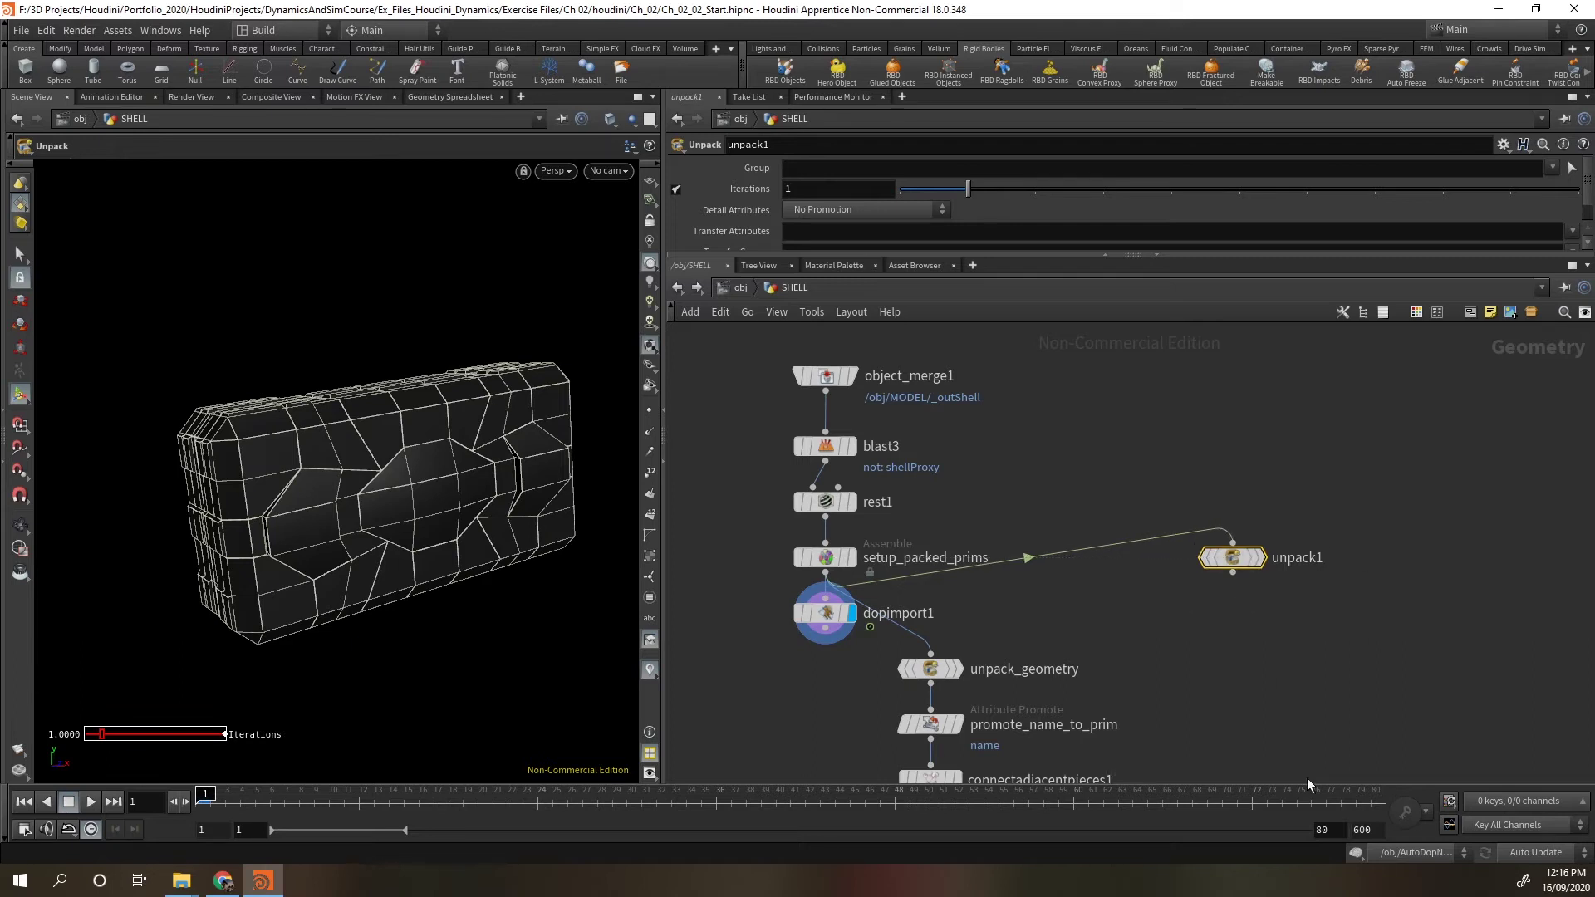
Check the primitive and point attributes in the new Unpack node's info.
{"action": "left_click", "coordinate": [1183, 558]}
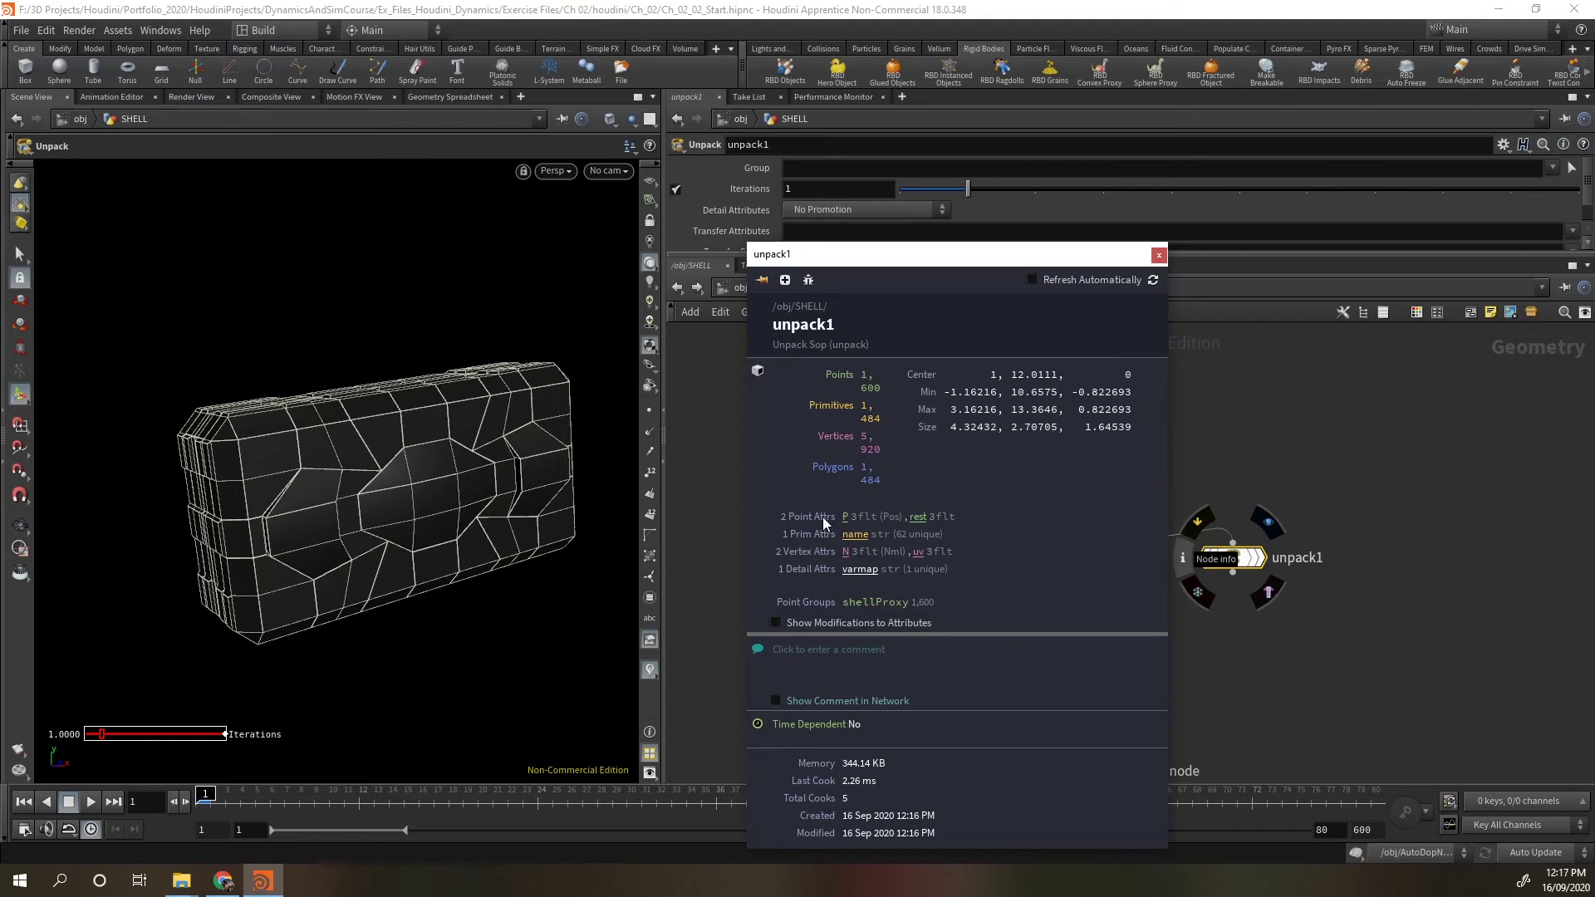
{"action": "left_click", "coordinate": [1158, 254]}
{"action": "scroll", "coordinate": [1312, 626], "scroll_direction": "down", "scroll_amount": 2}
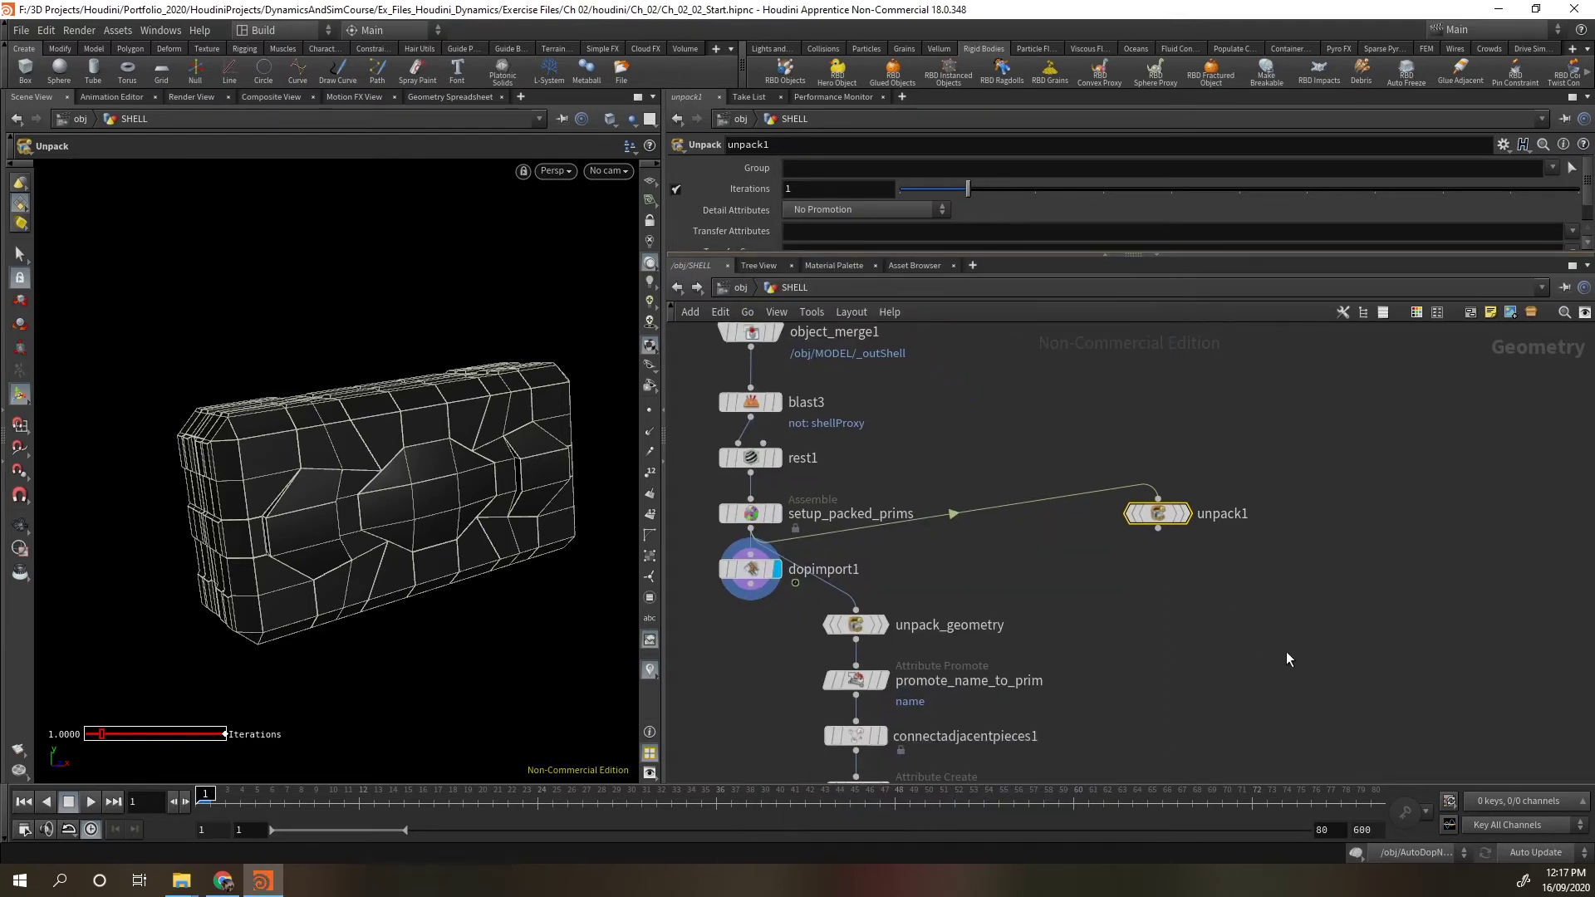
Add a For-Each Connected Piece block below the Unpack node and connect unpack1 to its Connectivity node.
{"action": "key", "text": "Tab"}
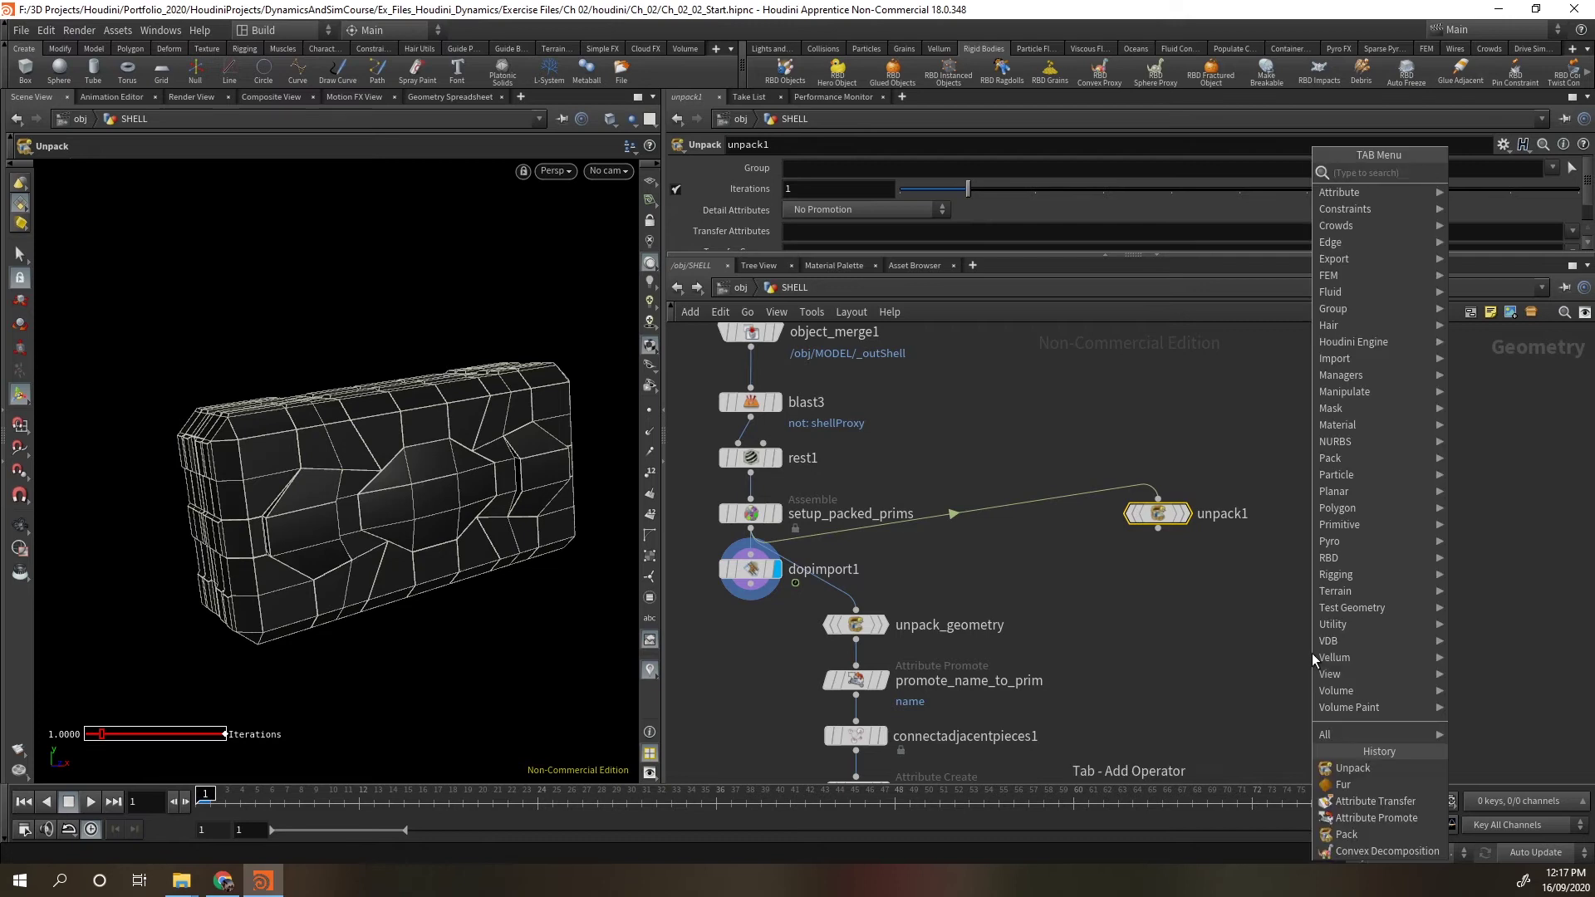
{"action": "type", "text": "for"}
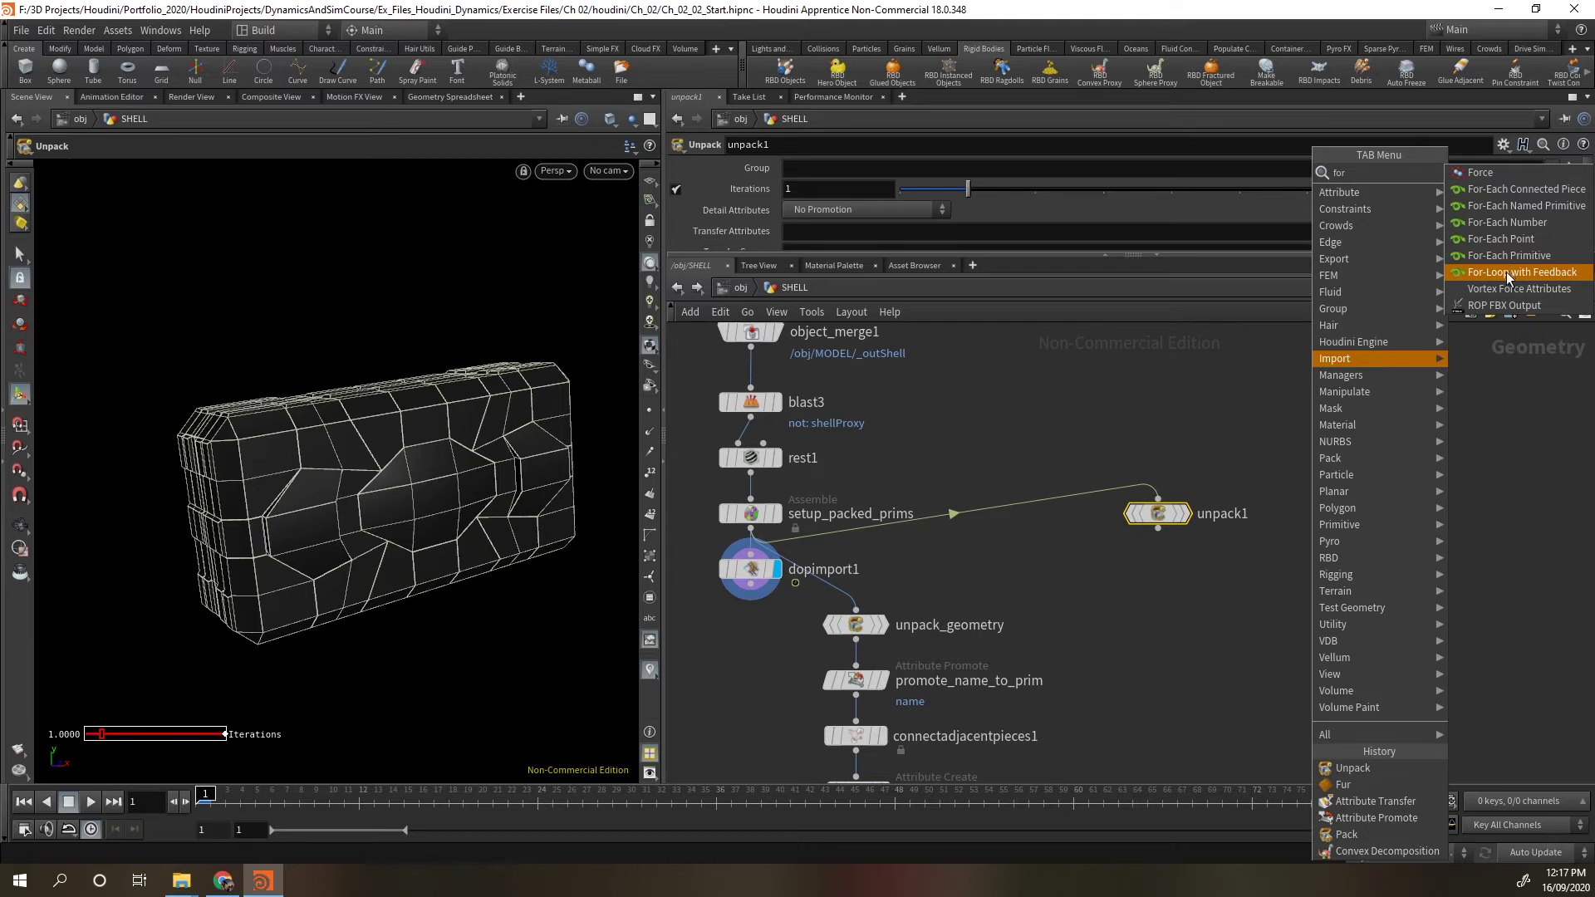
{"action": "left_click", "coordinate": [1503, 188]}
{"action": "left_click", "coordinate": [1183, 563]}
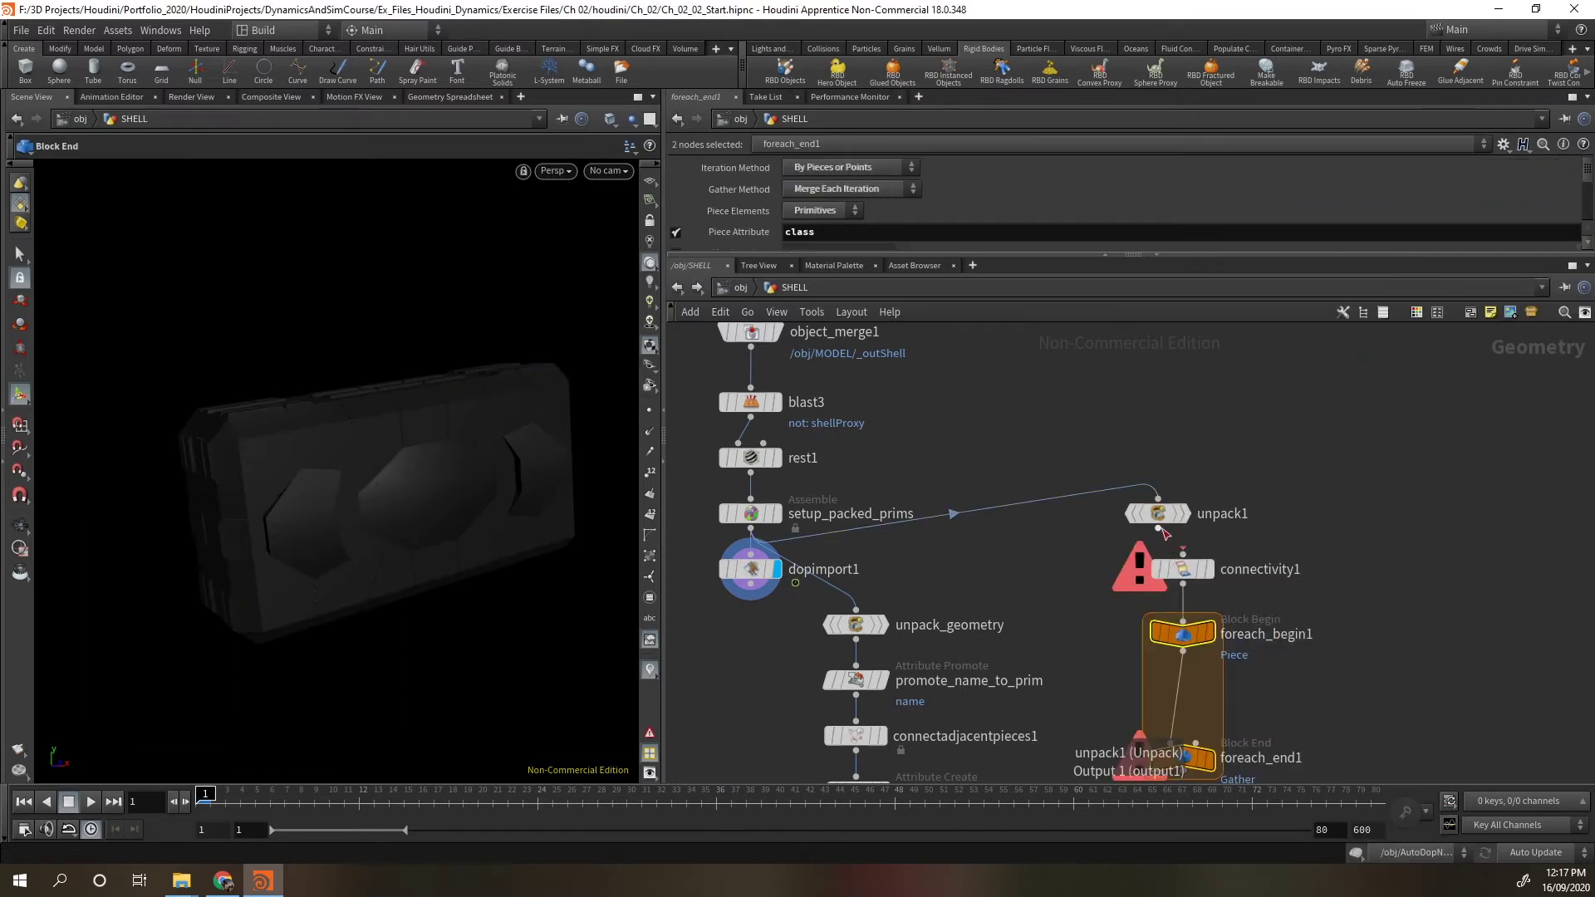
{"action": "left_click_drag", "start_coordinate": [1159, 528], "coordinate": [1182, 553]}
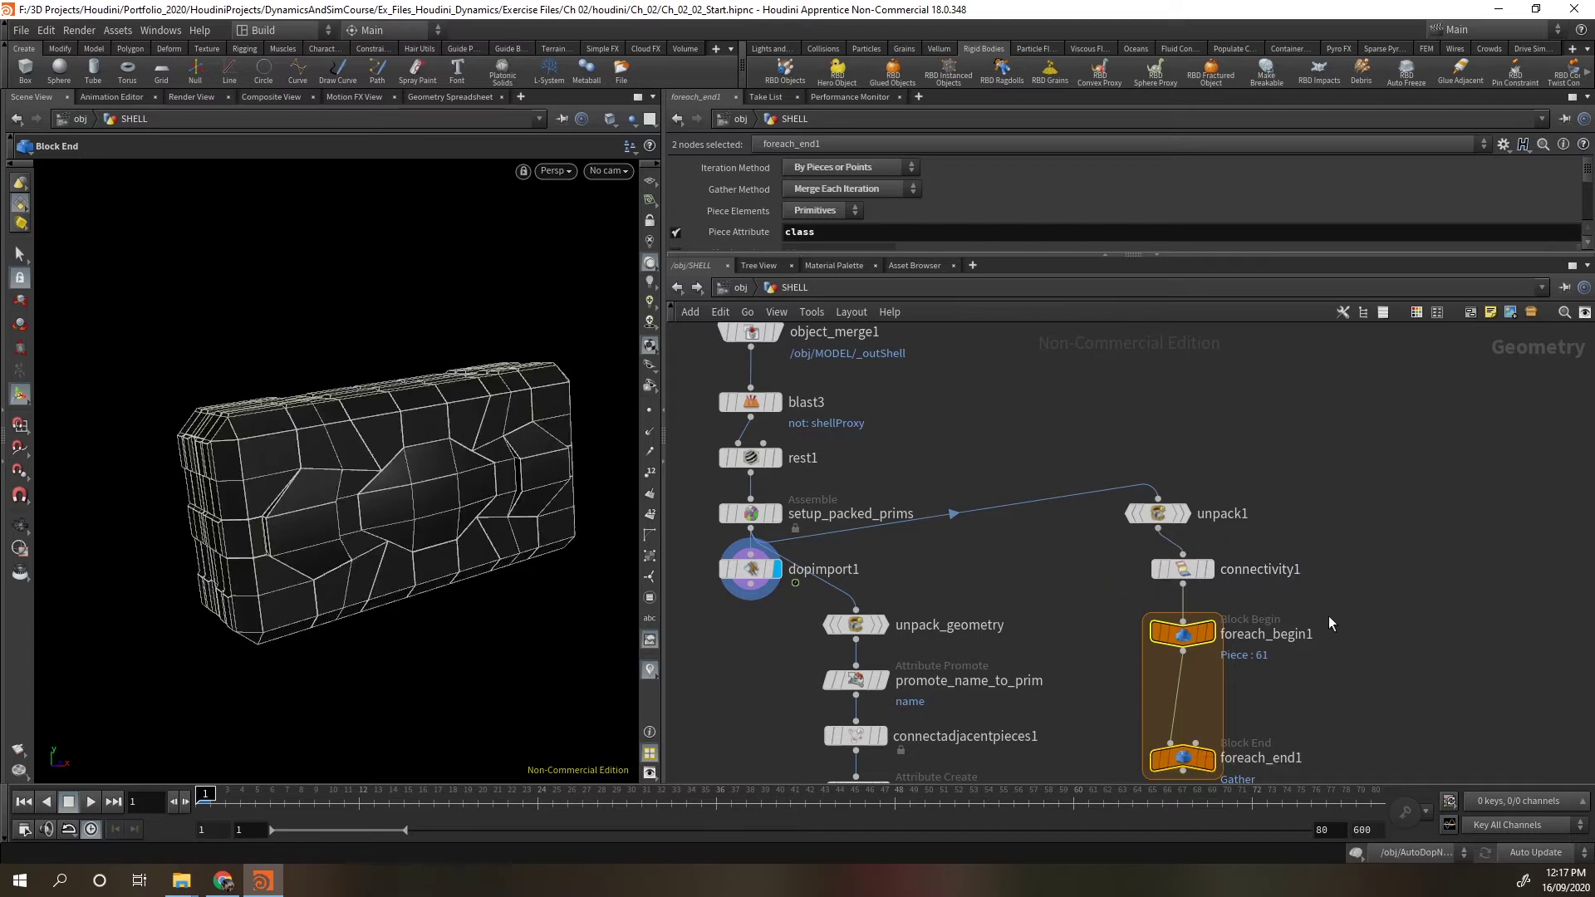
Set the Connectivity node's output attribute to name.
{"action": "middle_click_drag", "start_coordinate": [1328, 615], "coordinate": [1377, 529]}
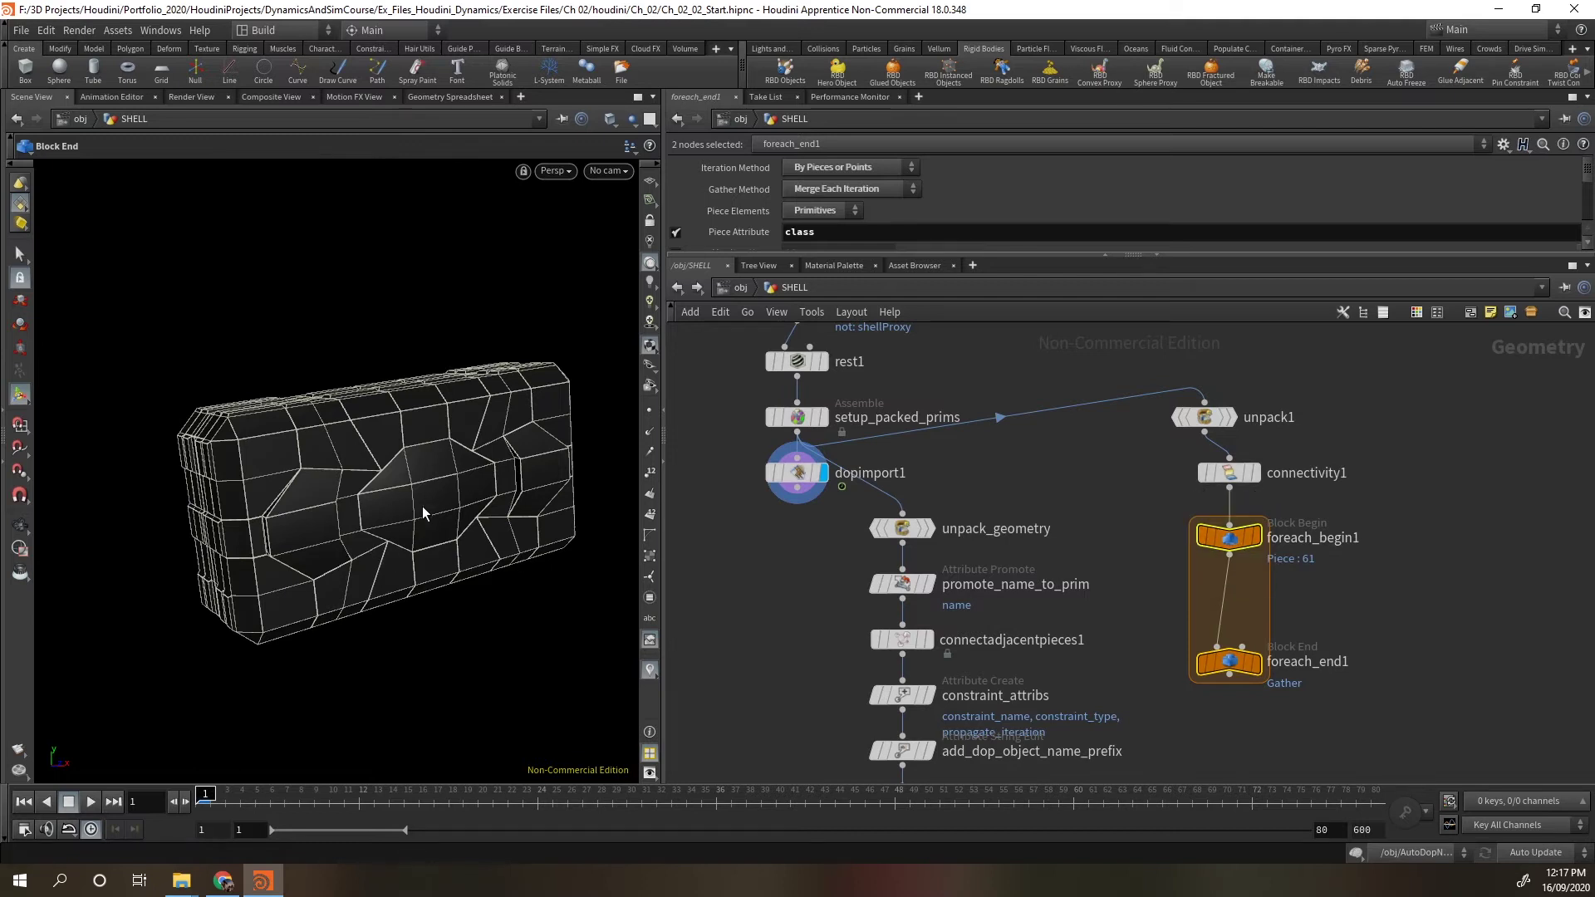
{"action": "mouse_move", "coordinate": [1235, 552]}
{"action": "mouse_move", "coordinate": [818, 420]}
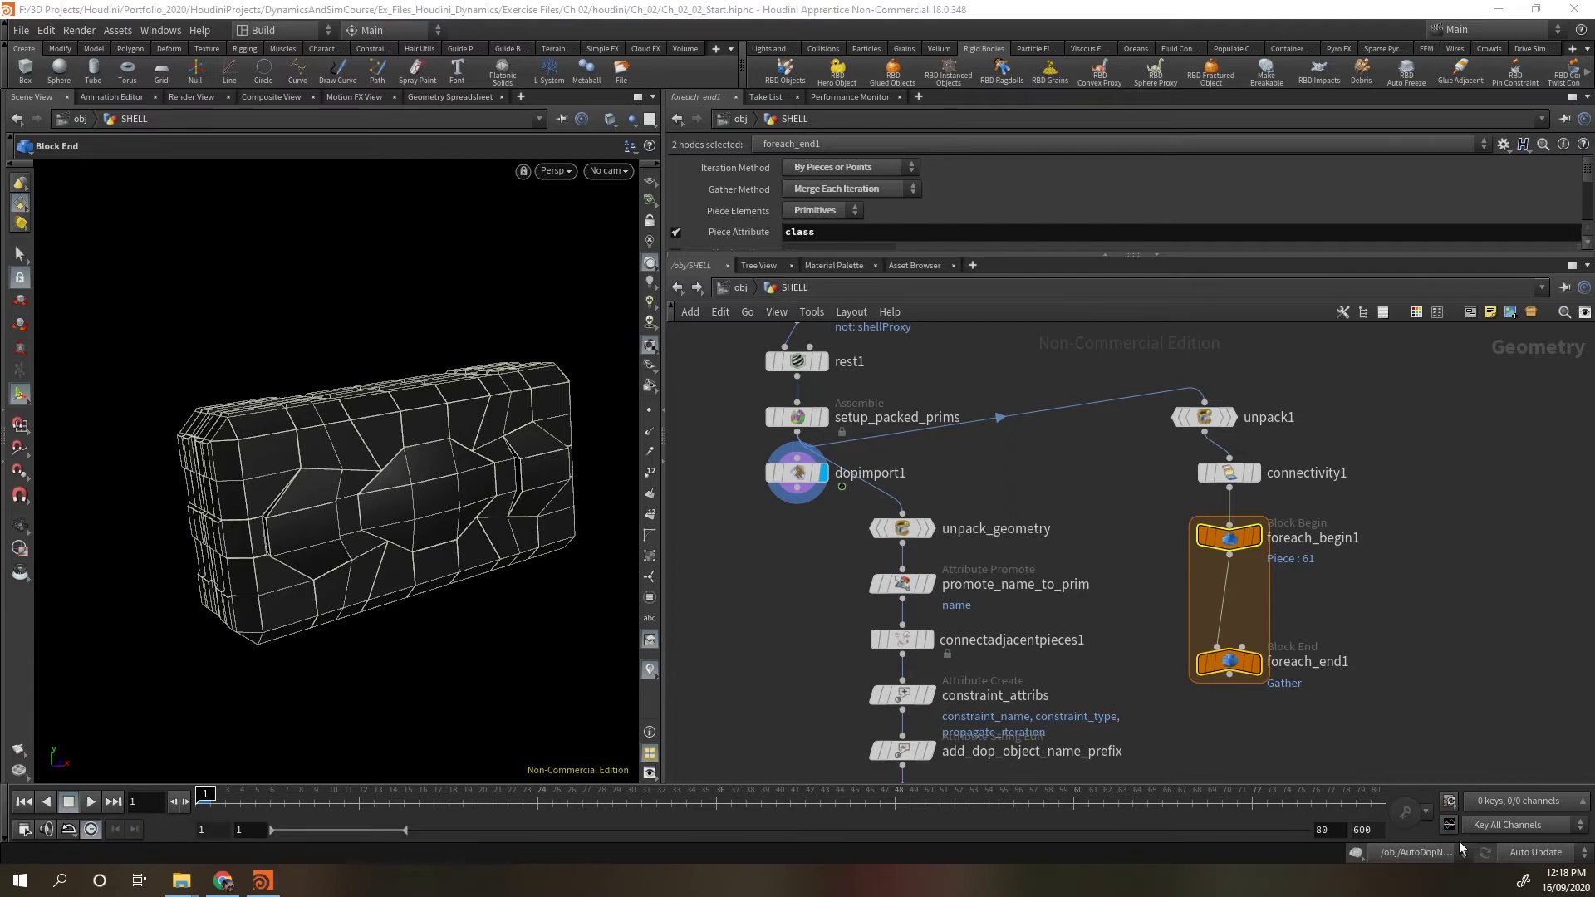
{"action": "mouse_move", "coordinate": [1245, 469]}
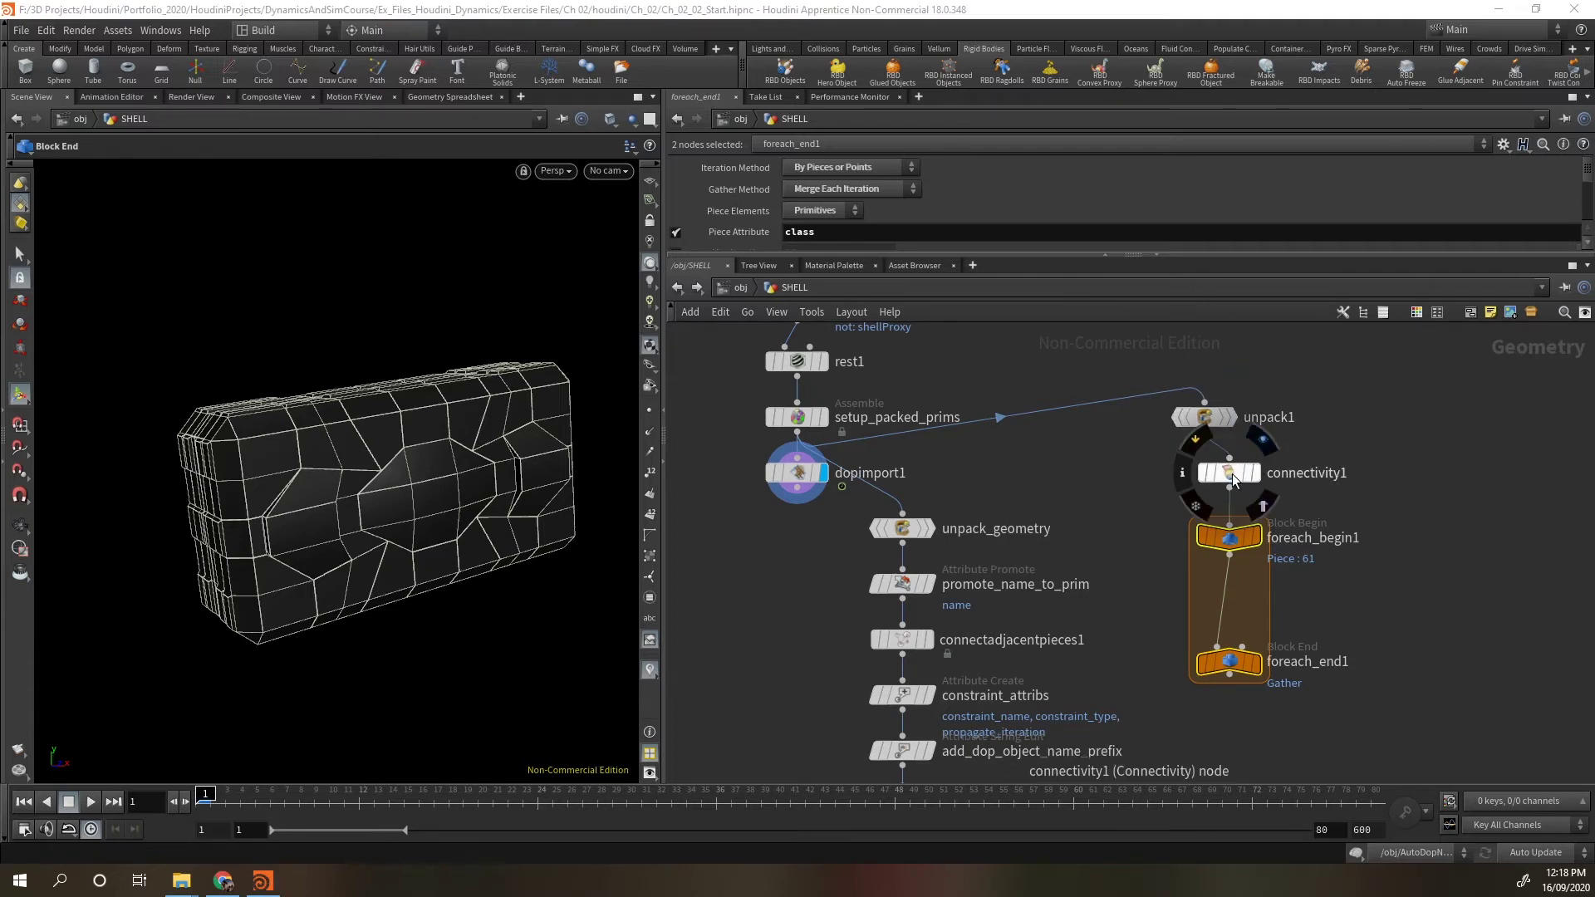
{"action": "left_click", "coordinate": [1239, 475]}
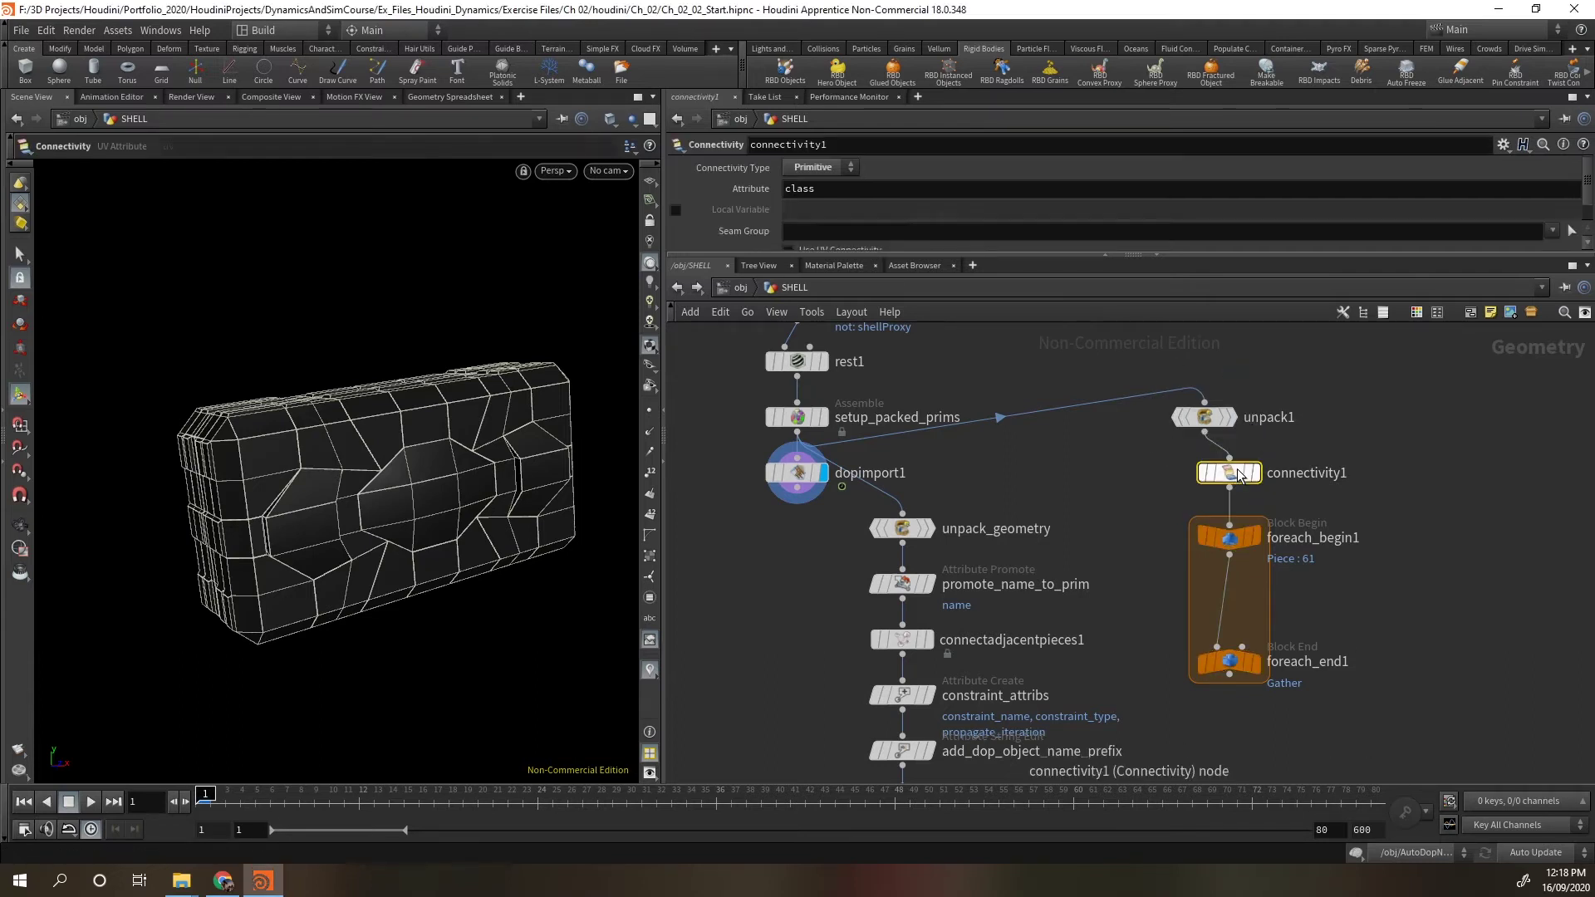
{"action": "double_click", "coordinate": [799, 188]}
{"action": "type", "text": "name"}
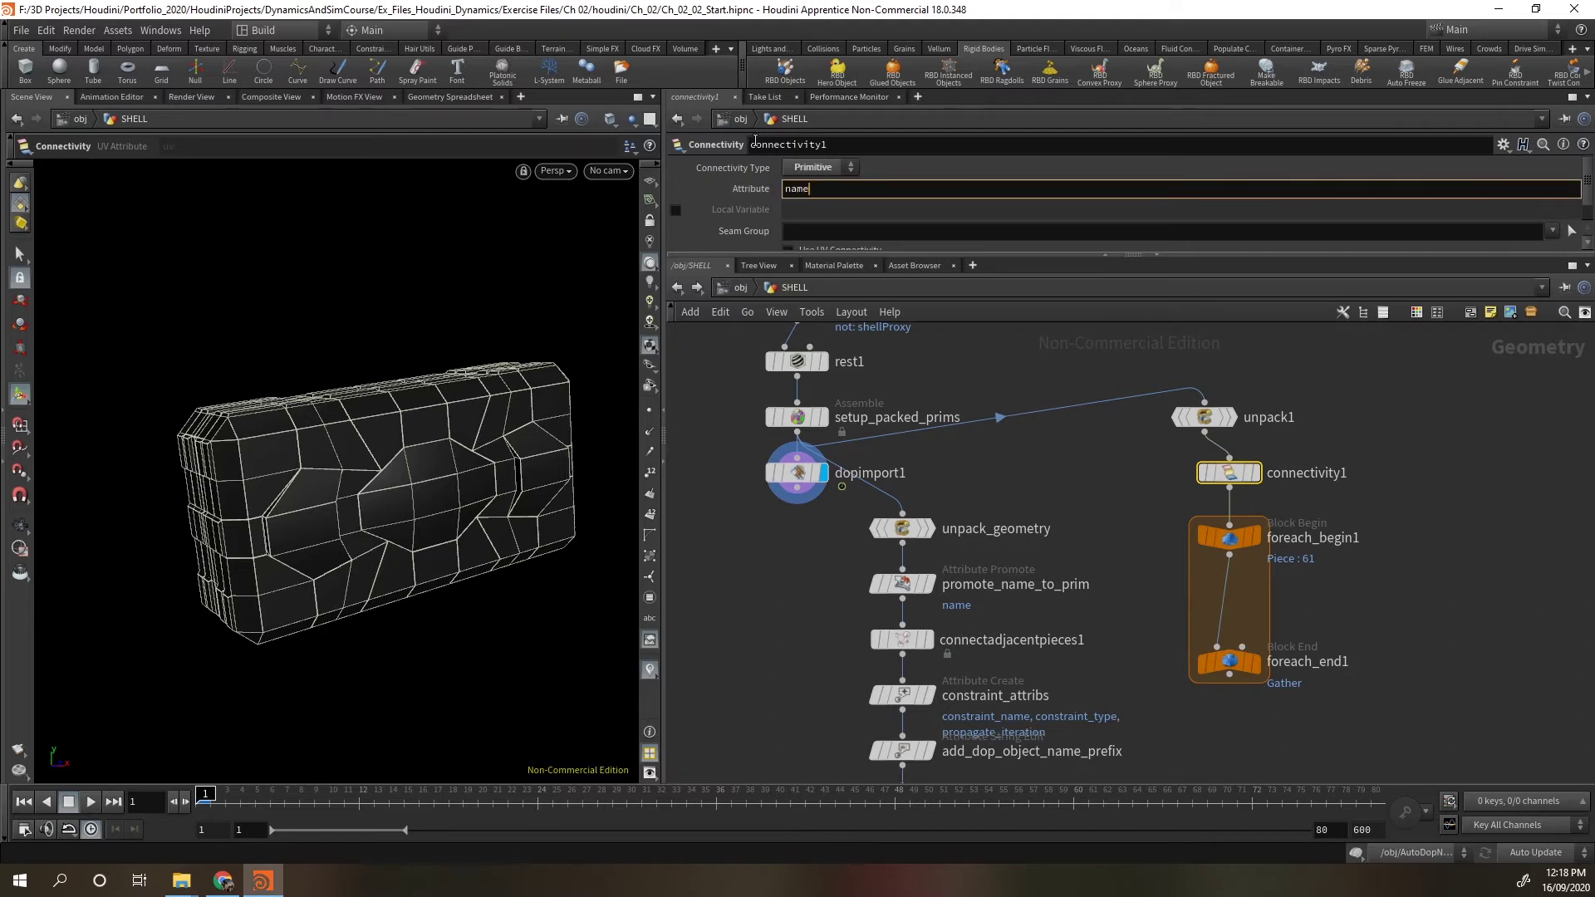
{"action": "key", "text": "Return"}
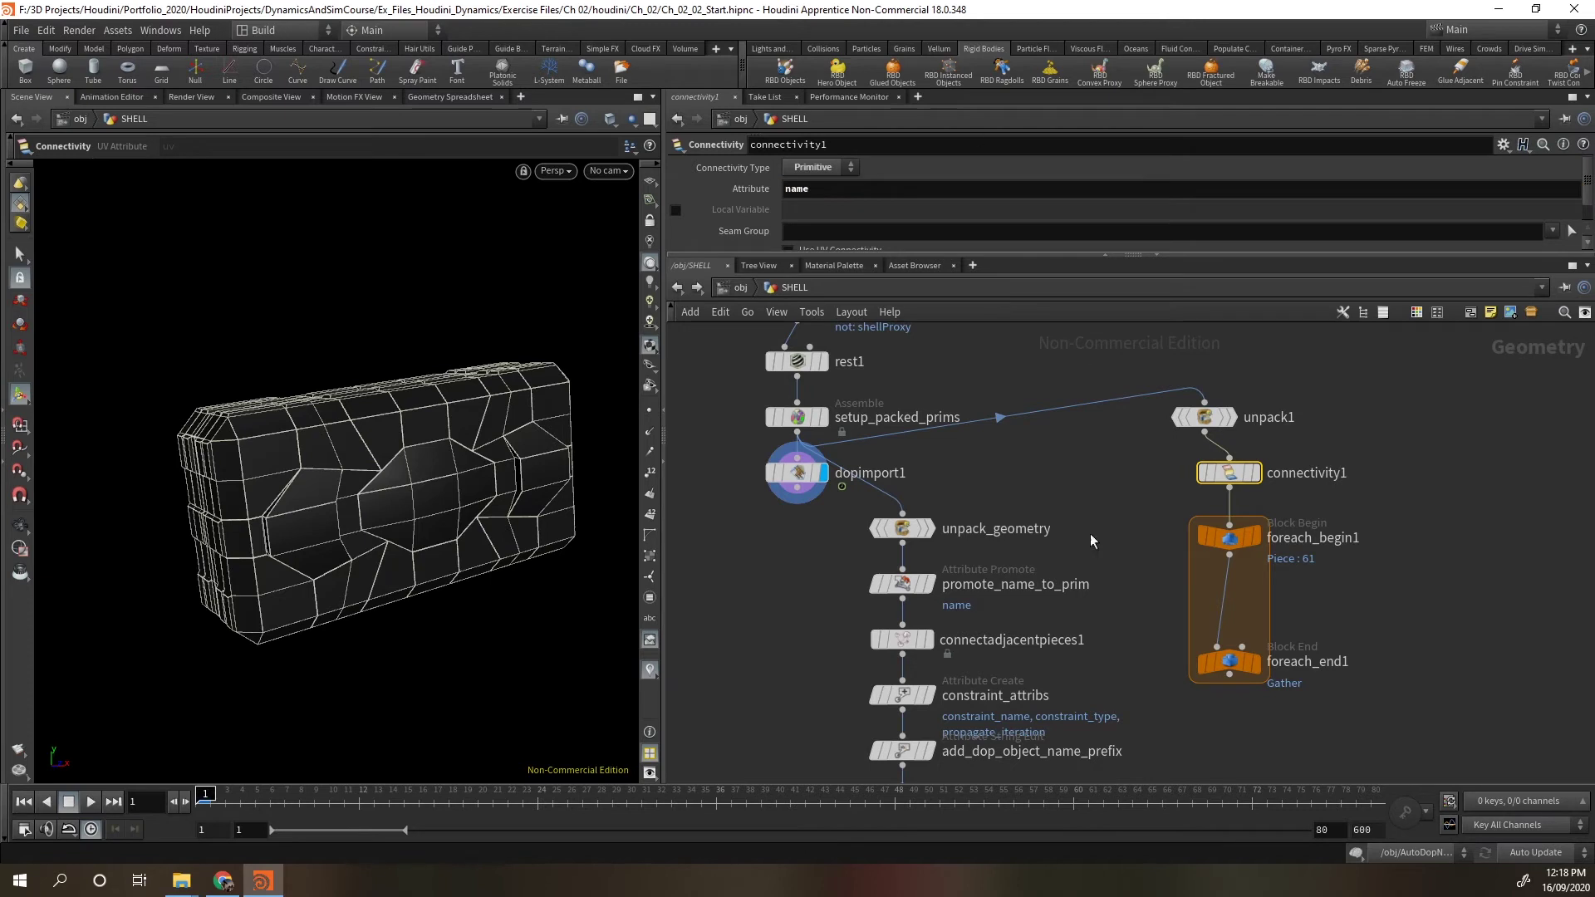
Set the piece attribute of the foreach_end1 block to name.
{"action": "left_click", "coordinate": [1216, 653]}
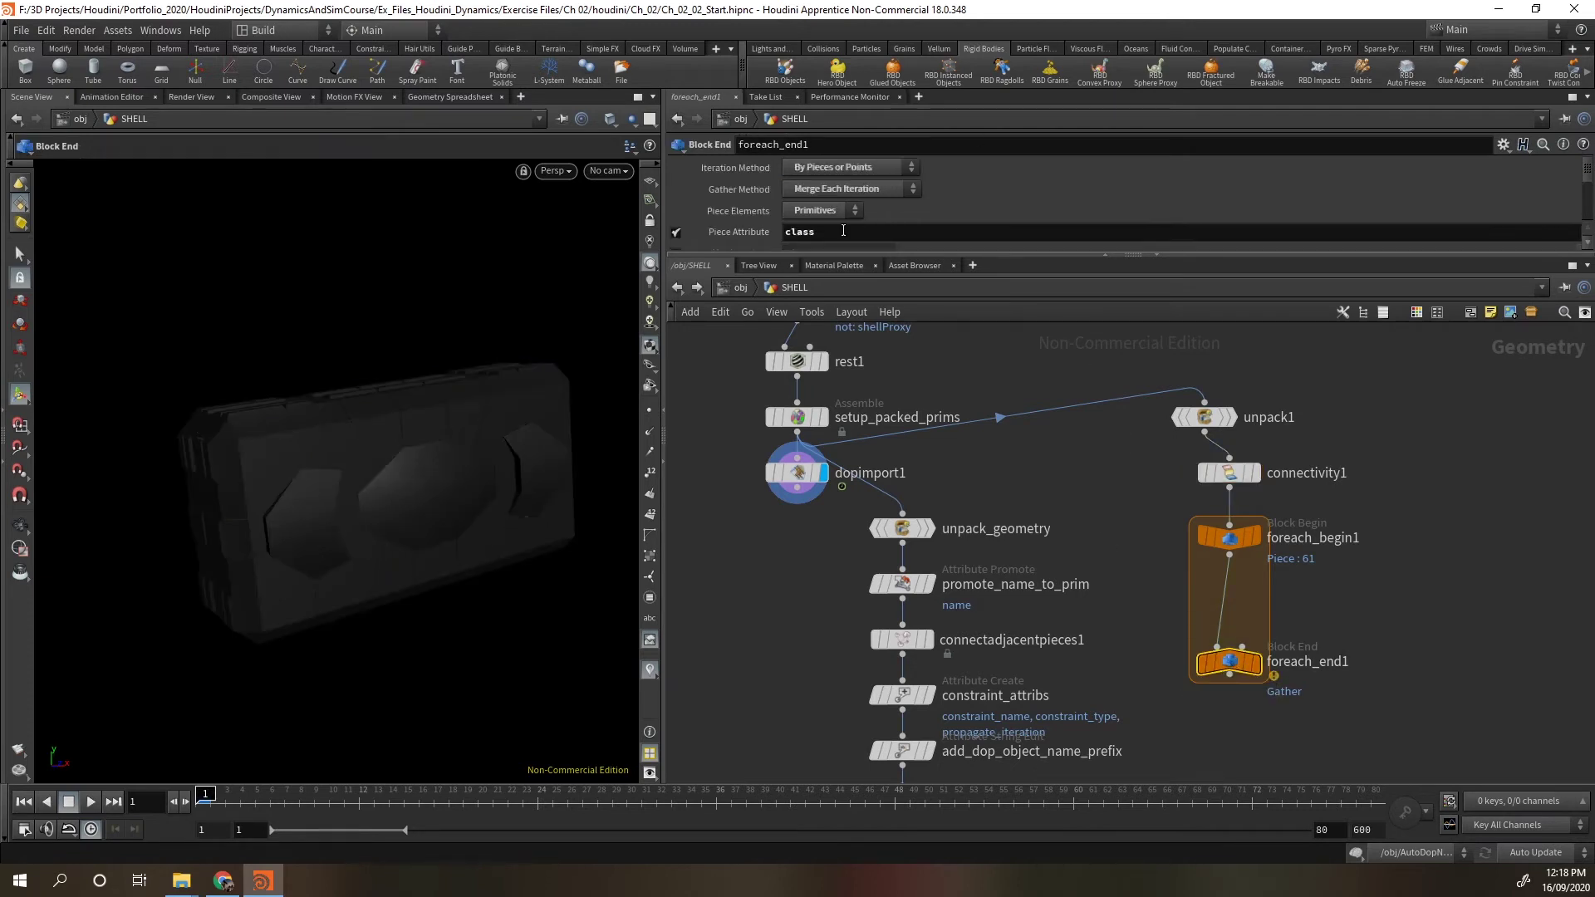
{"action": "type", "text": "name"}
{"action": "key", "text": "Return"}
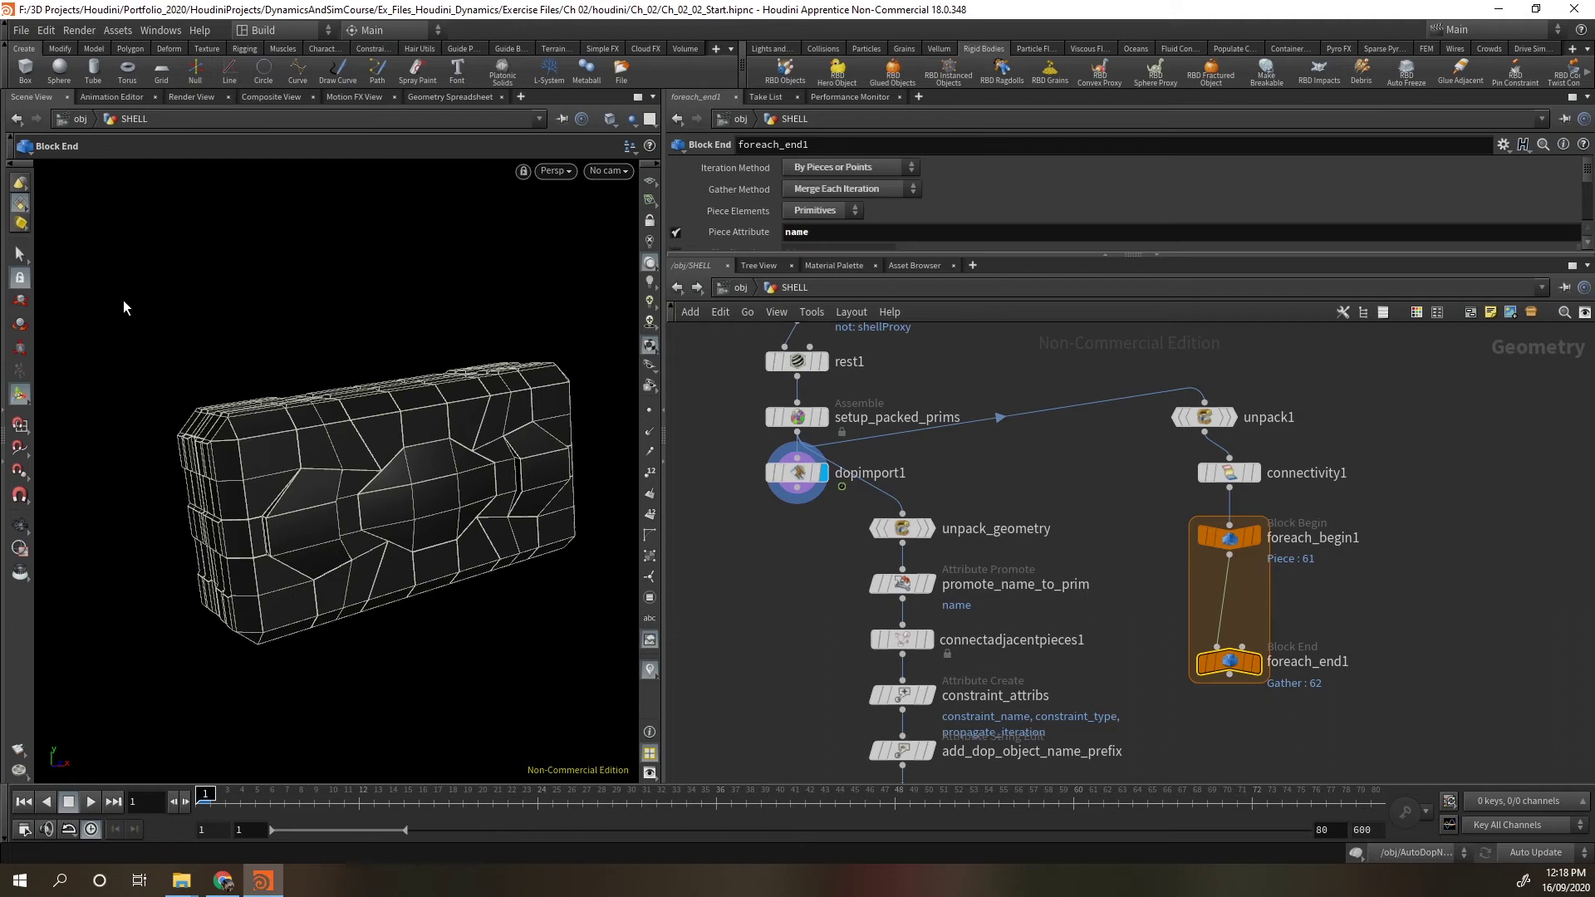
Check the point and primitive attributes in the setup_packed_prims node's info.
{"action": "left_click", "coordinate": [797, 418]}
{"action": "left_click", "coordinate": [754, 421]}
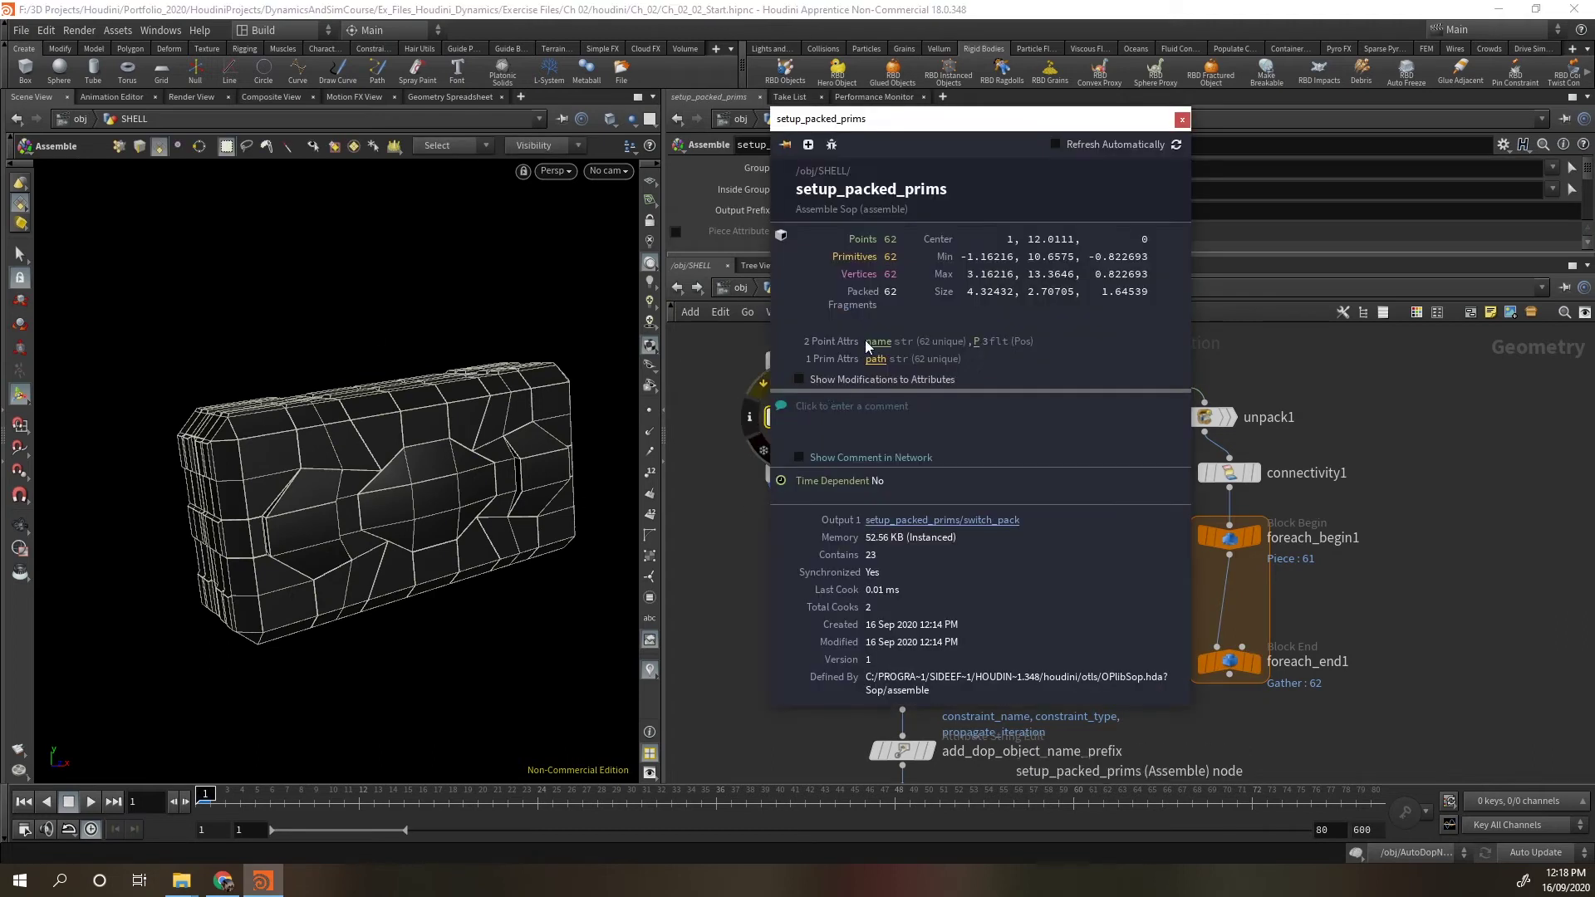
{"action": "left_click", "coordinate": [1181, 119]}
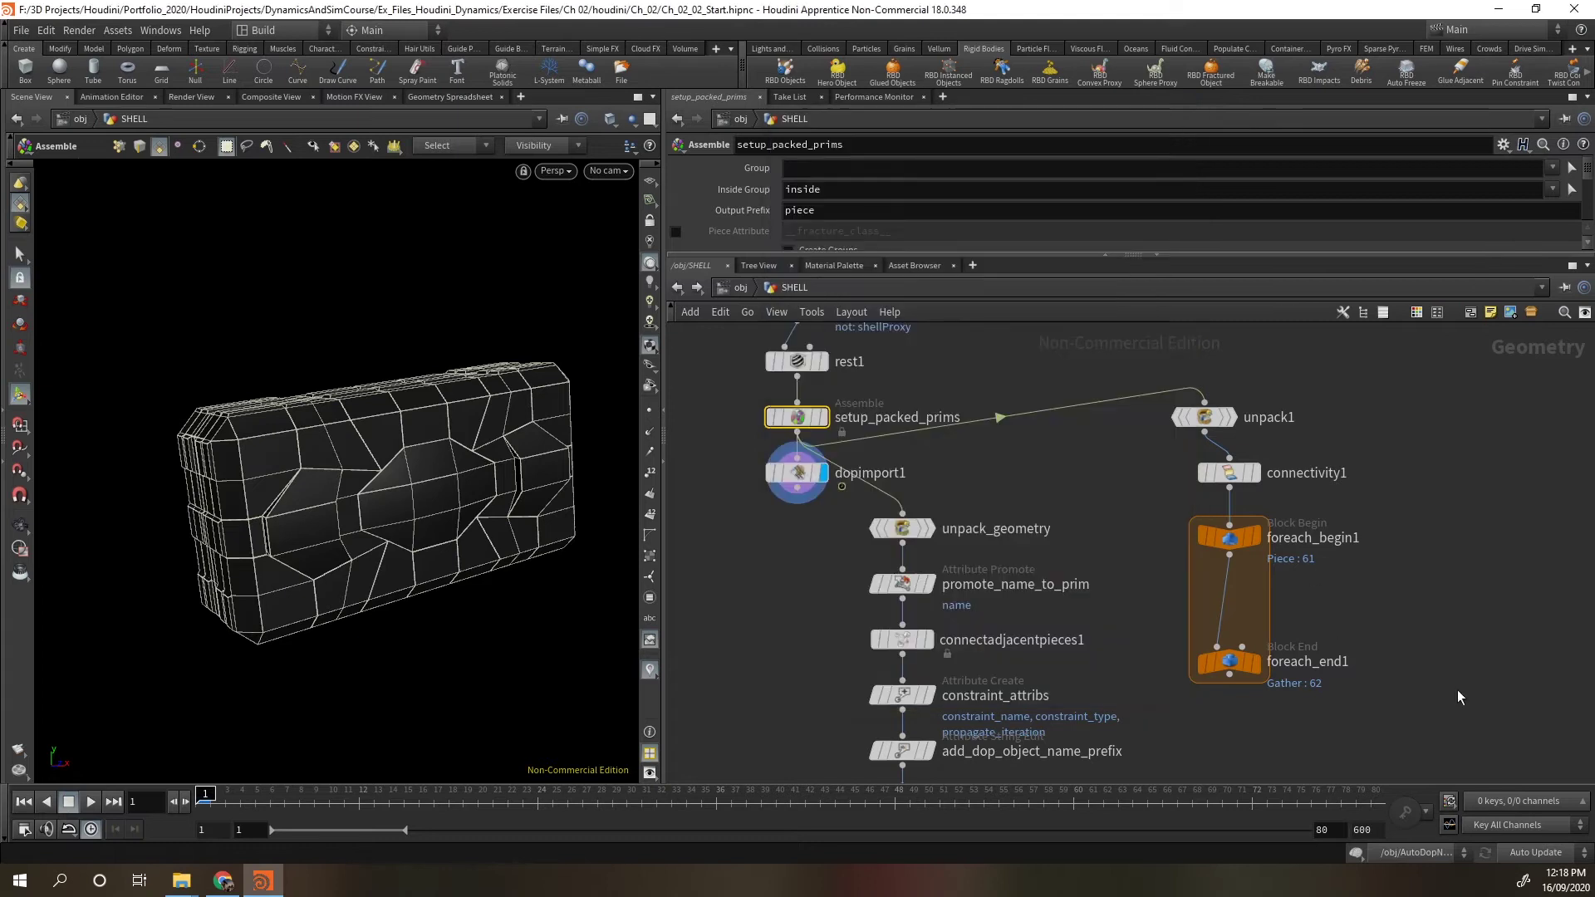
Insert a VDB from Polygons node inside the loop between foreach_begin1 and foreach_end1.
{"action": "scroll", "coordinate": [1324, 636], "scroll_direction": "down", "scroll_amount": 3}
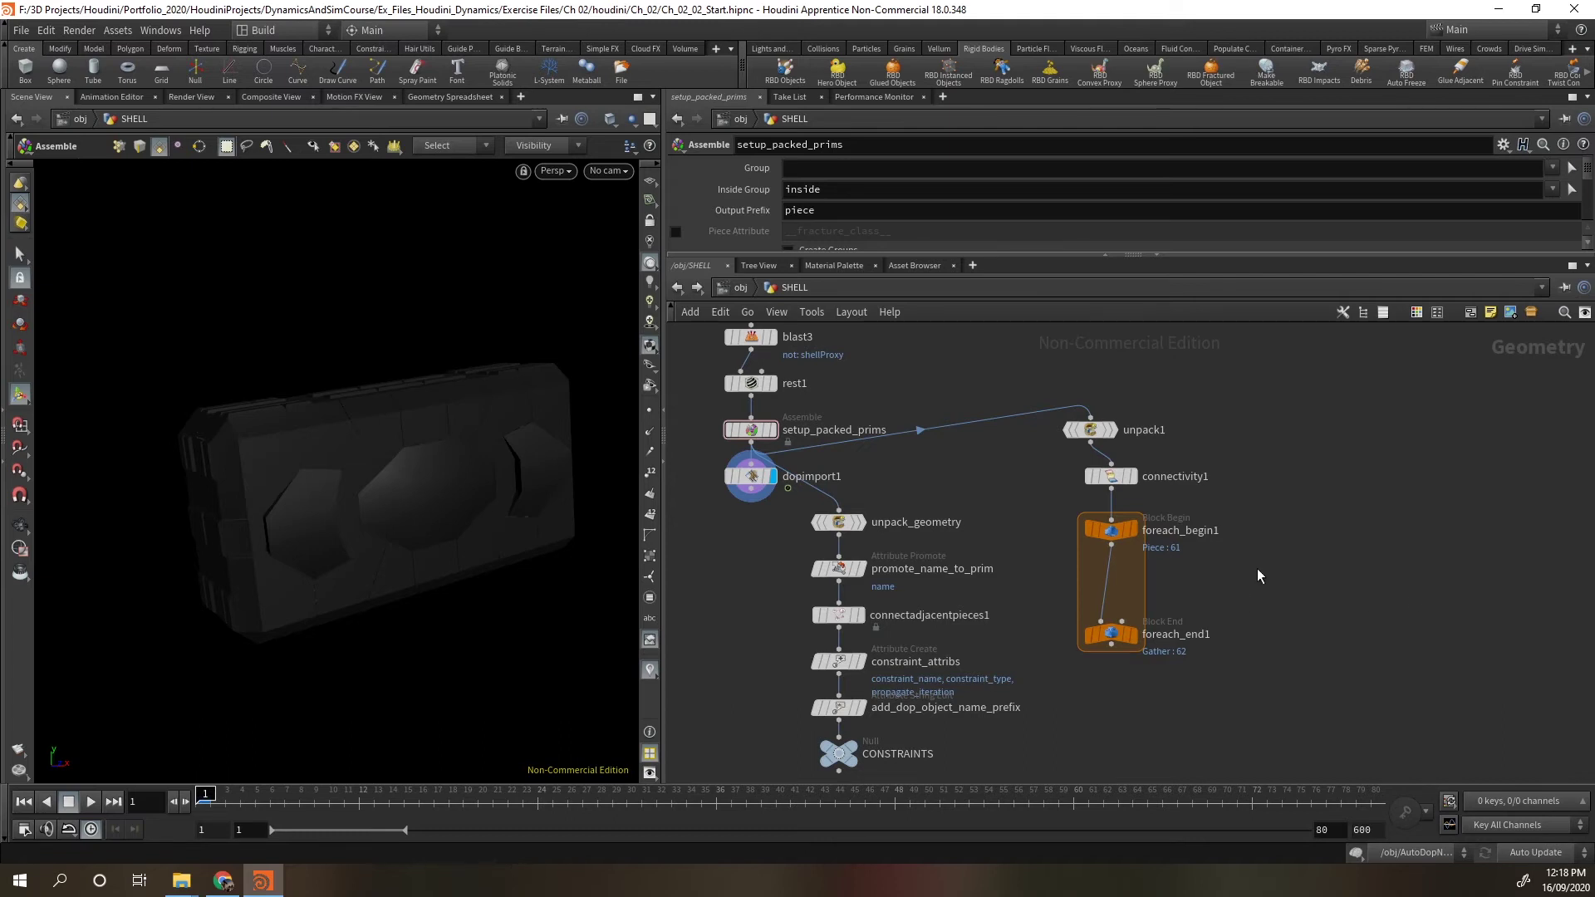
{"action": "key", "text": "Tab"}
{"action": "type", "text": "v"}
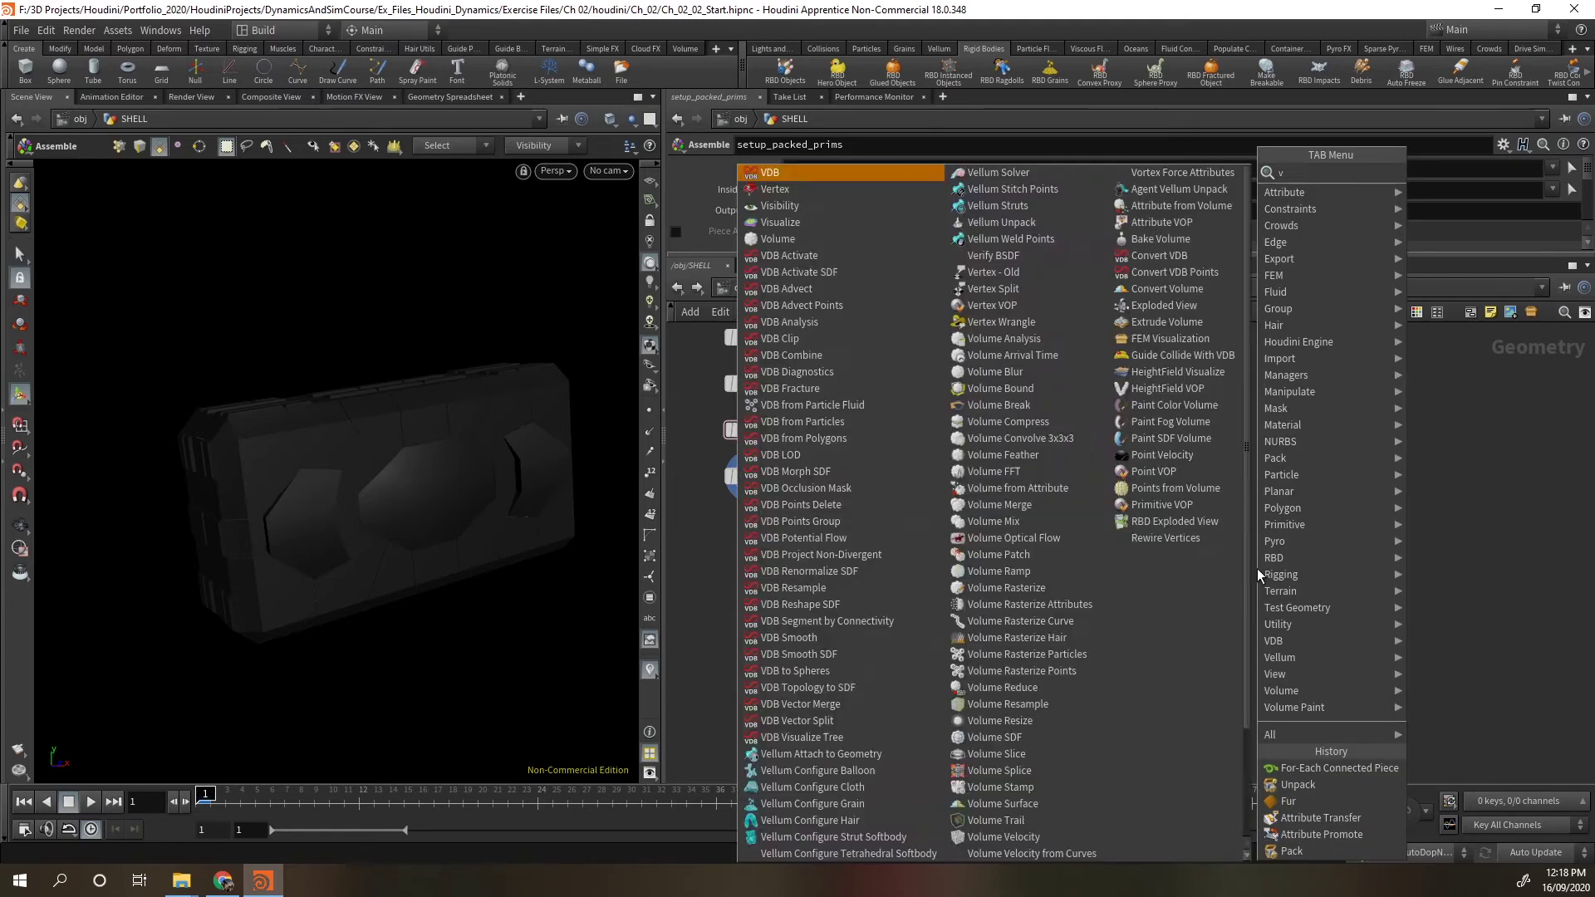
{"action": "type", "text": "dbfrompol"}
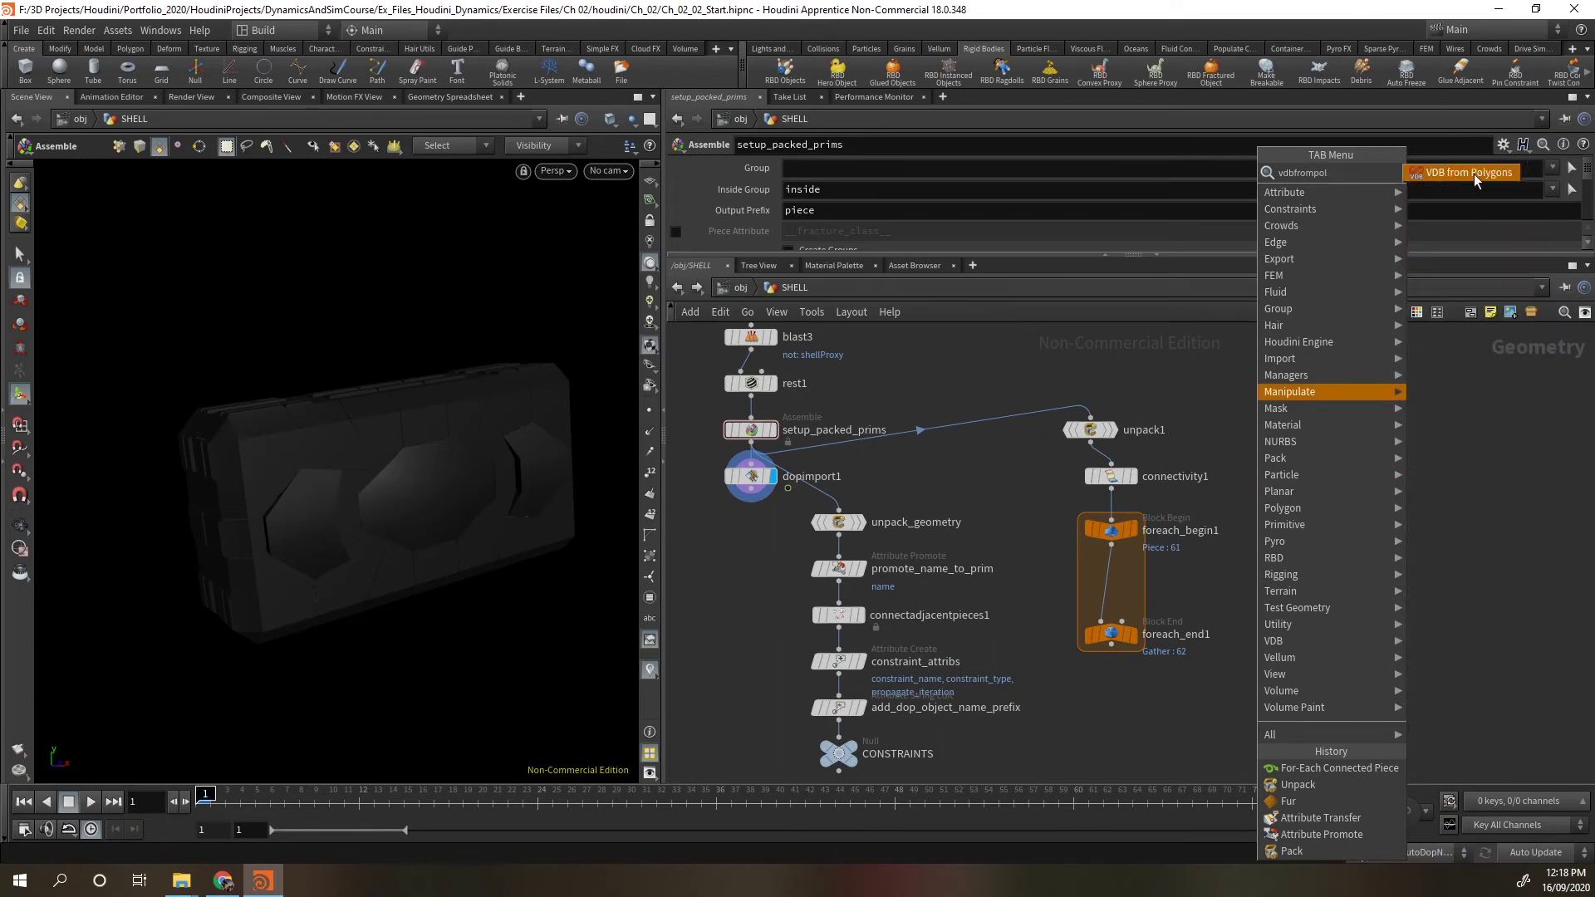
{"action": "left_click", "coordinate": [1473, 173]}
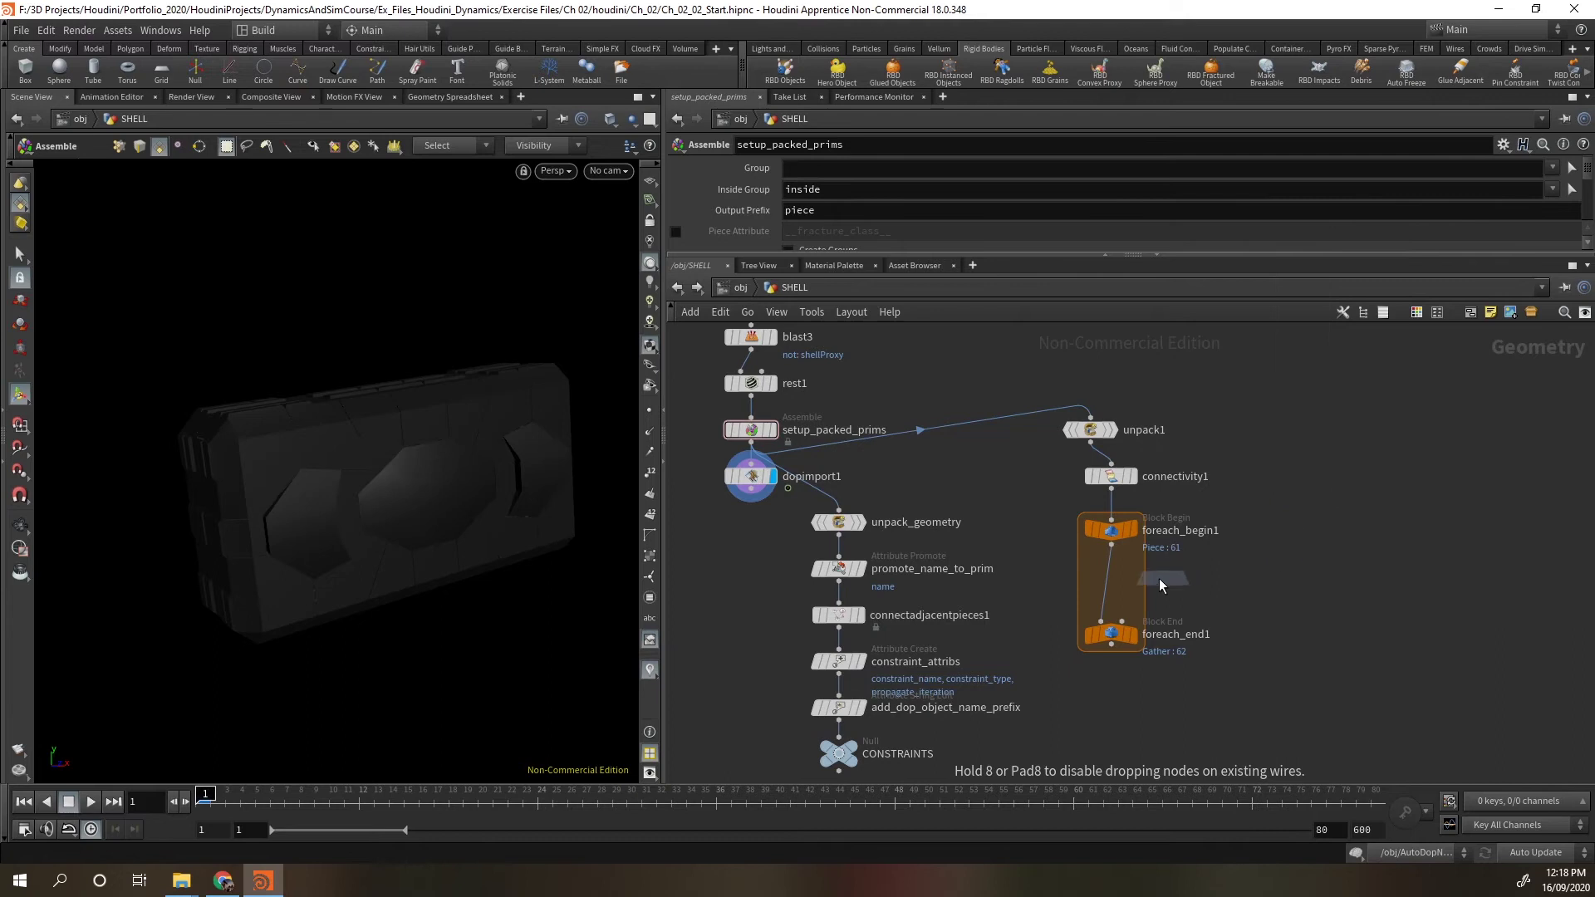
{"action": "left_click", "coordinate": [1111, 583]}
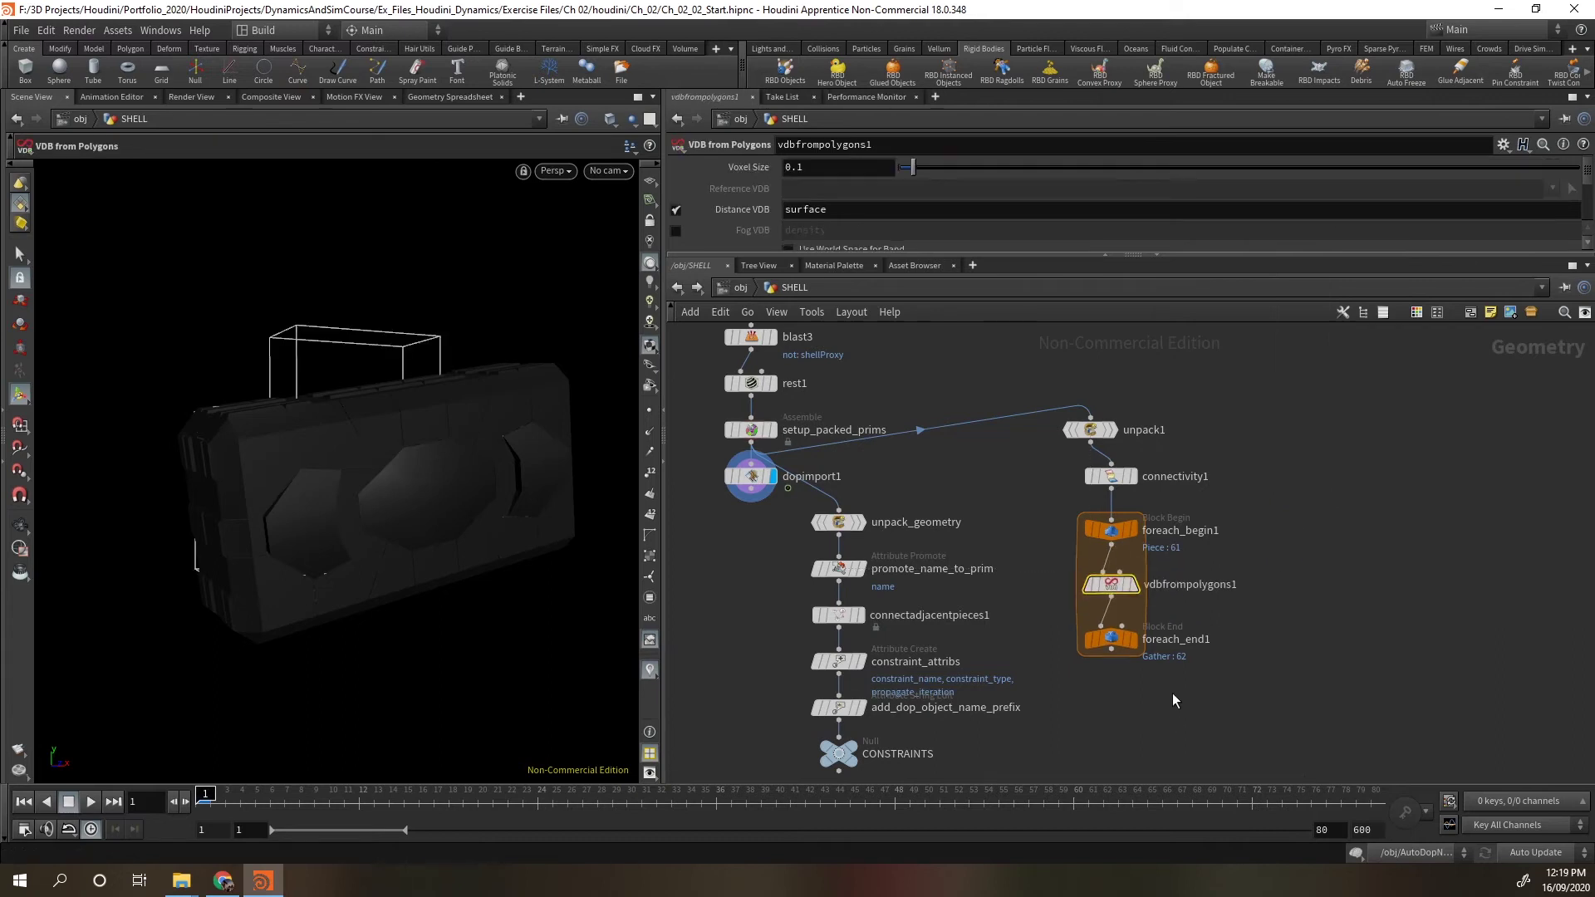
Display the VDB from Polygons node and make it output a density fog VDB instead of the distance VDB, with voxel size 0.02.
{"action": "left_click", "coordinate": [1135, 530]}
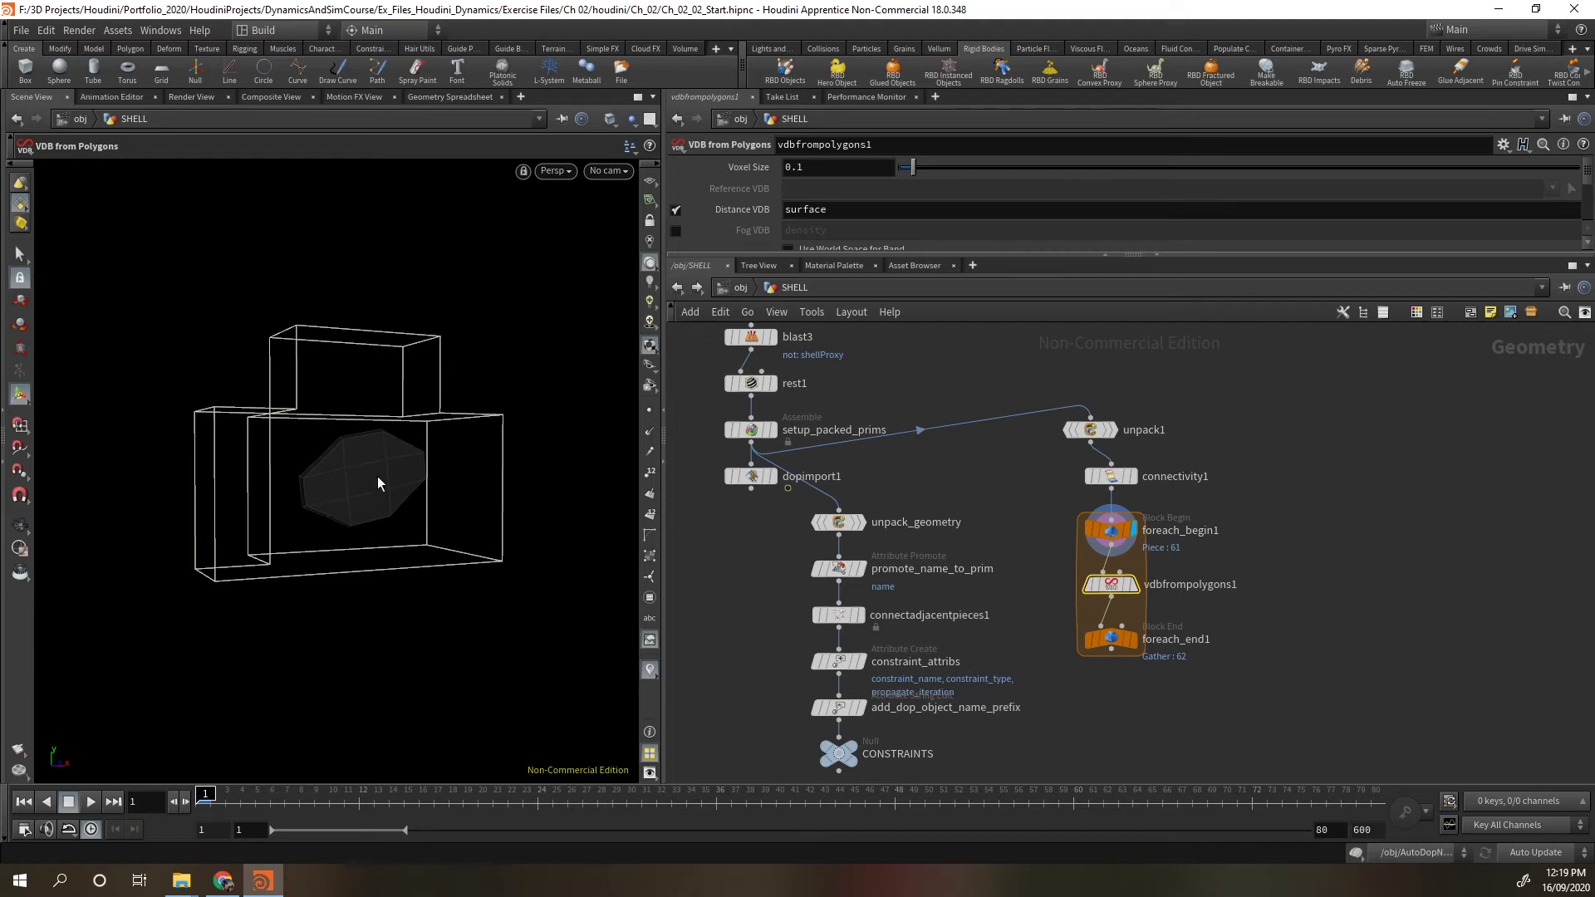
{"action": "left_click", "coordinate": [1134, 590]}
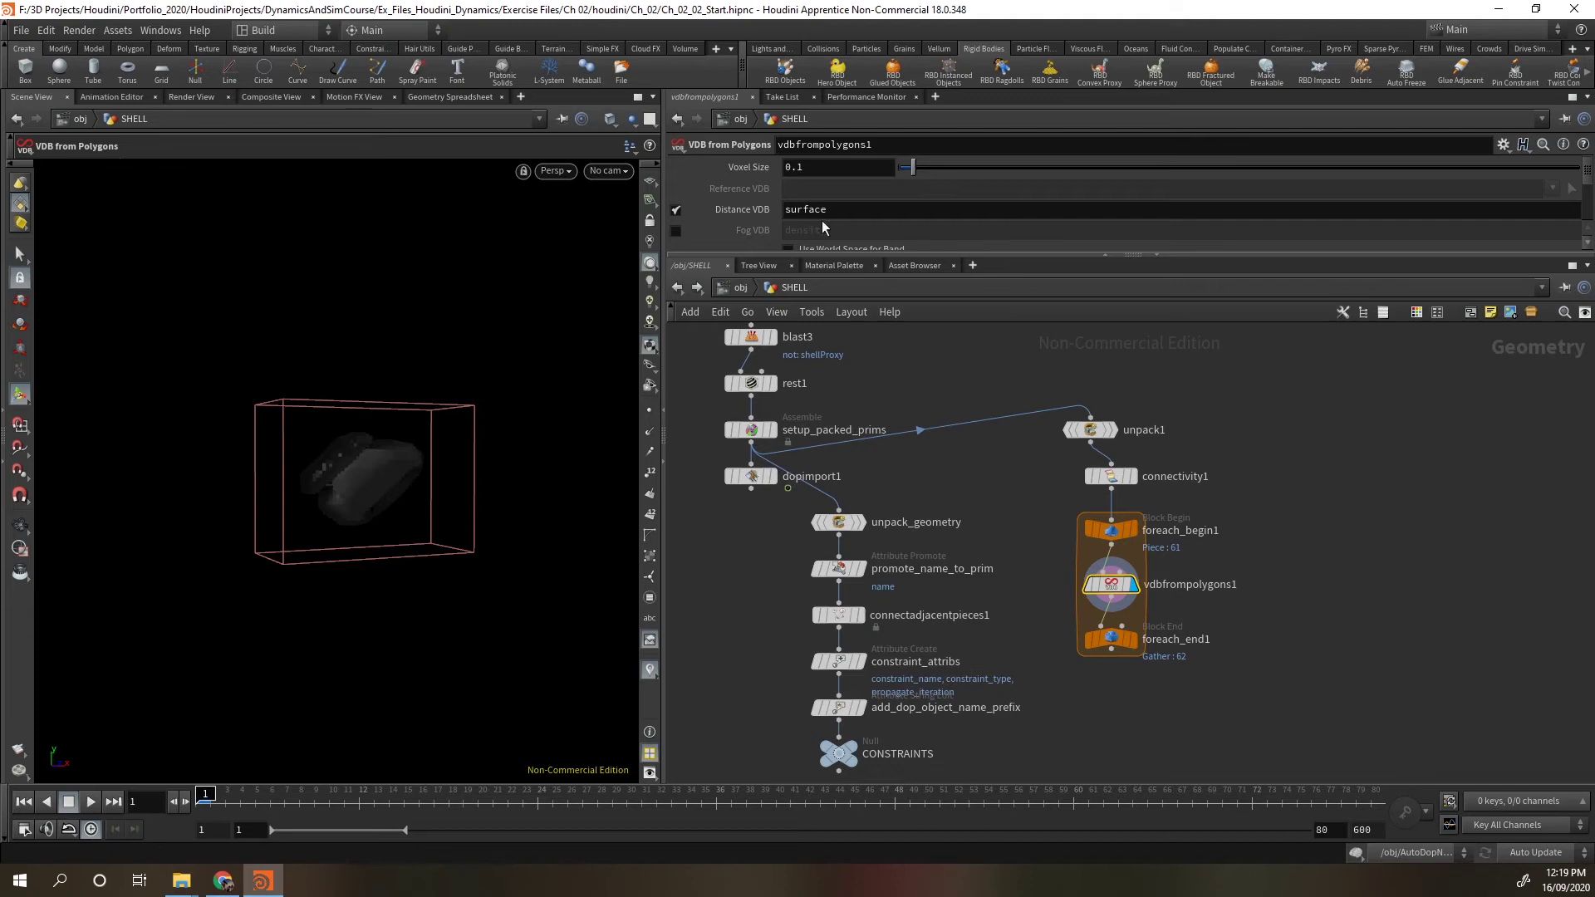
{"action": "left_click_drag", "start_coordinate": [947, 254], "coordinate": [947, 432]}
{"action": "left_click", "coordinate": [676, 231]}
{"action": "left_click", "coordinate": [676, 210]}
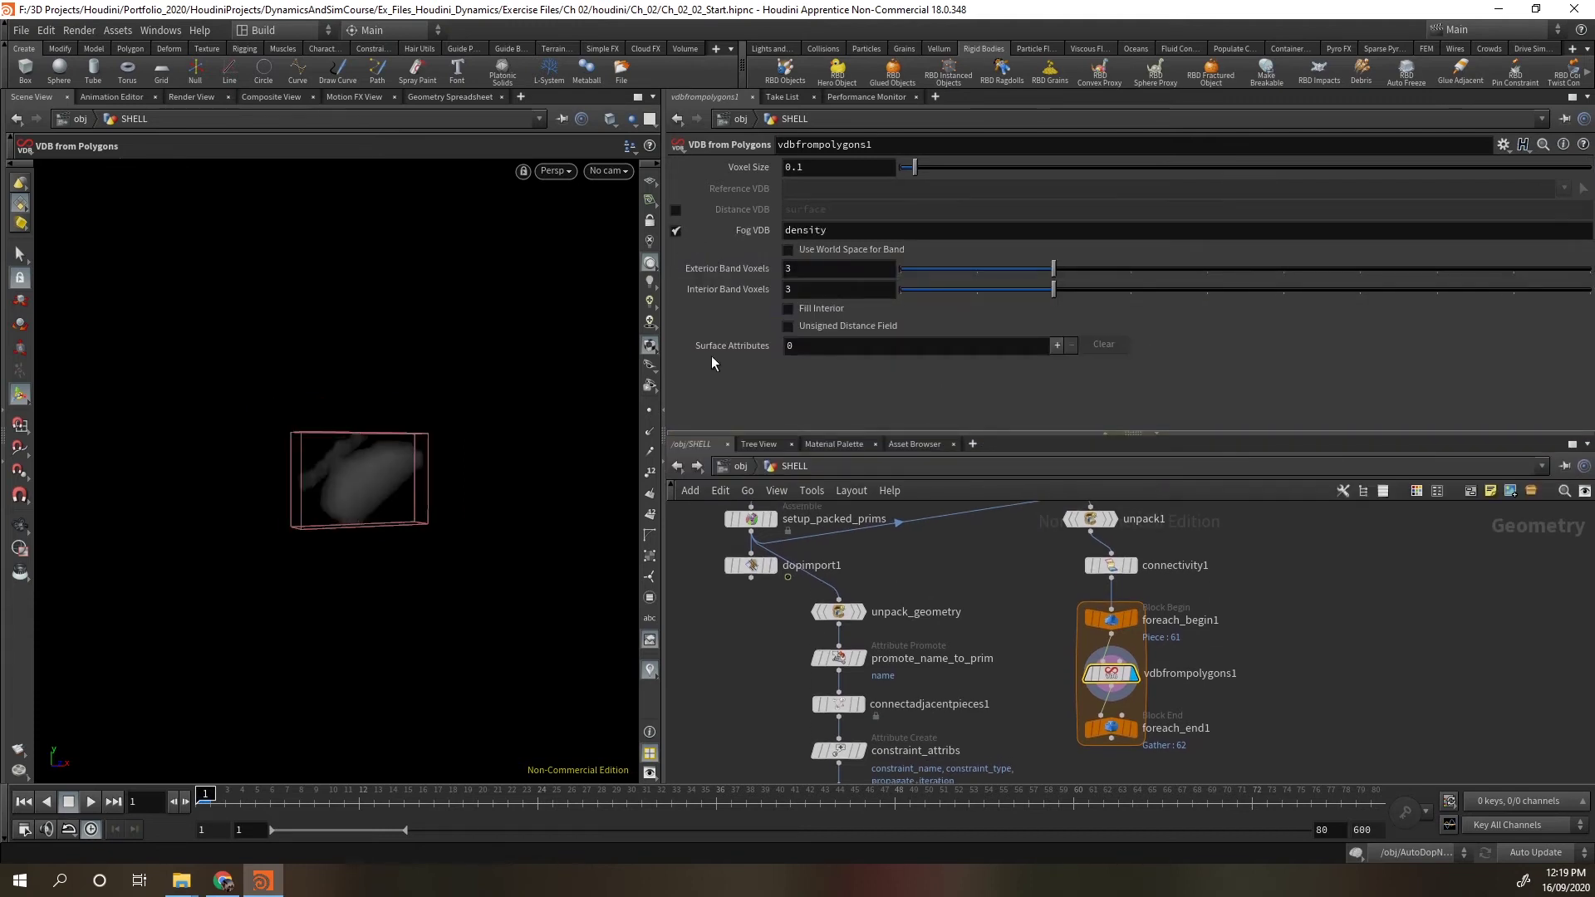
{"action": "left_click", "coordinate": [809, 168]}
{"action": "key", "text": "Return"}
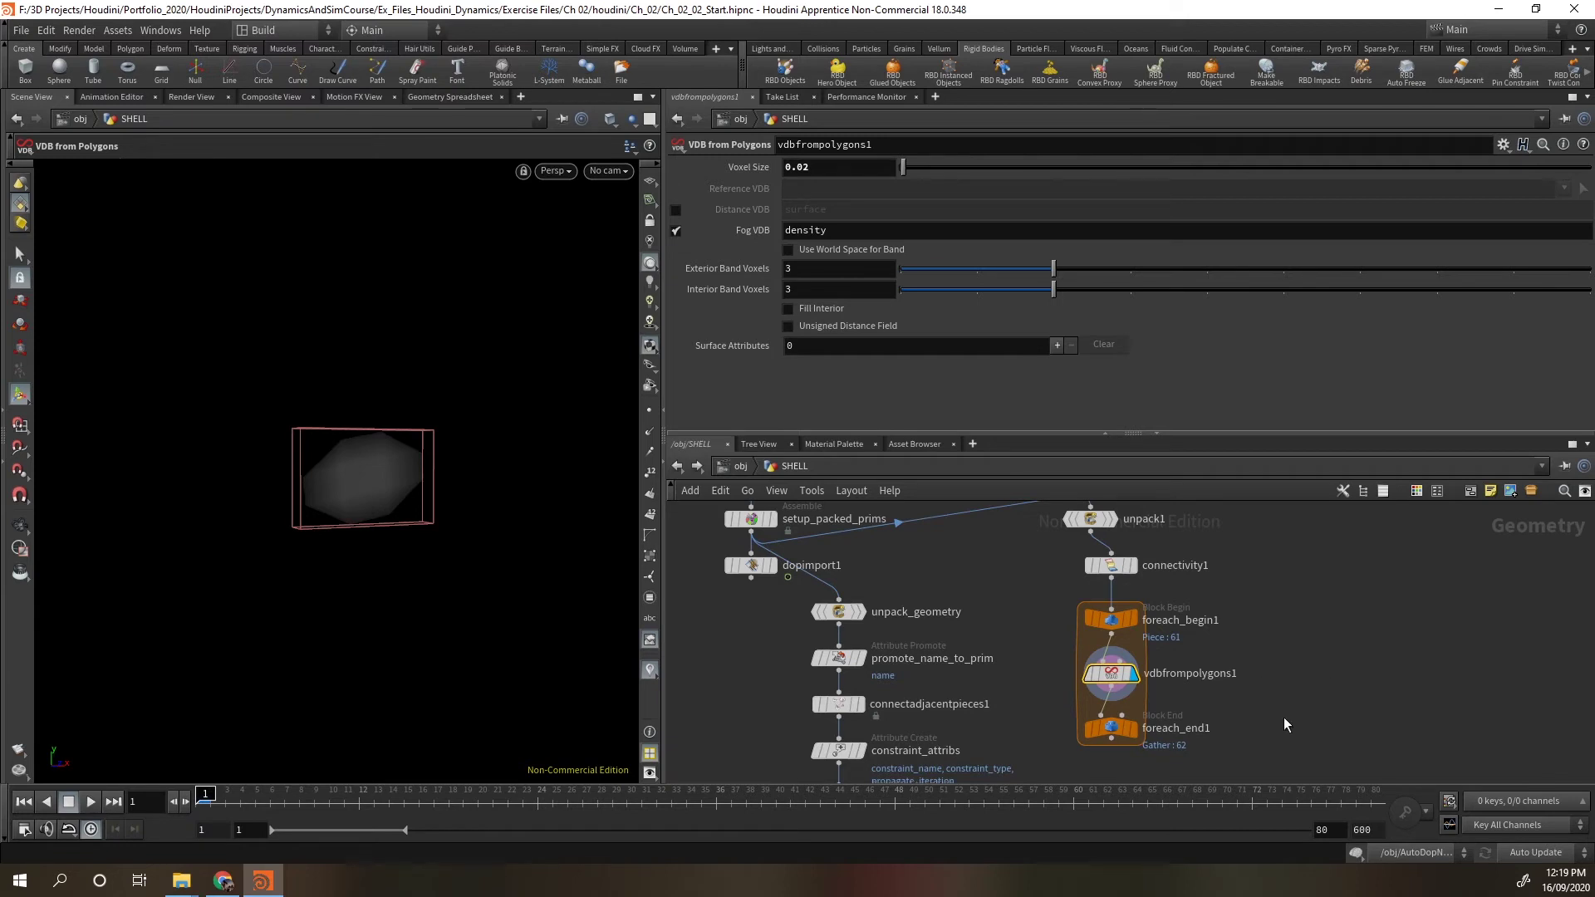
Insert a Scatter node after vdbfrompolygons1 in the loop, display it and set its forced total count to 20.
{"action": "key", "text": "Tab"}
{"action": "type", "text": "scat"}
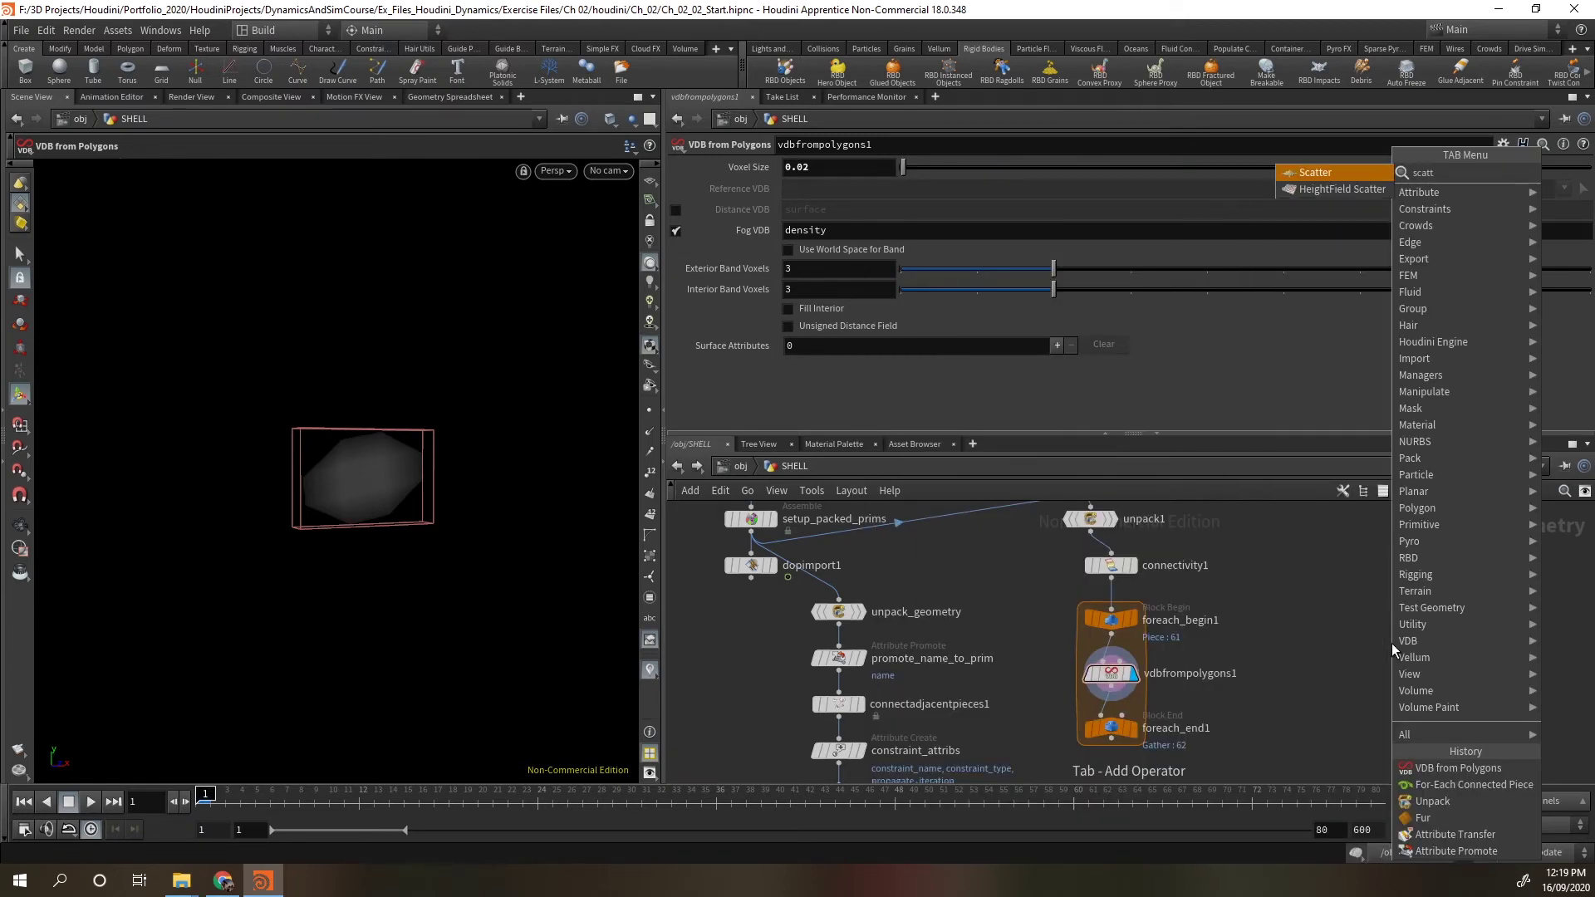
{"action": "left_click", "coordinate": [1314, 174]}
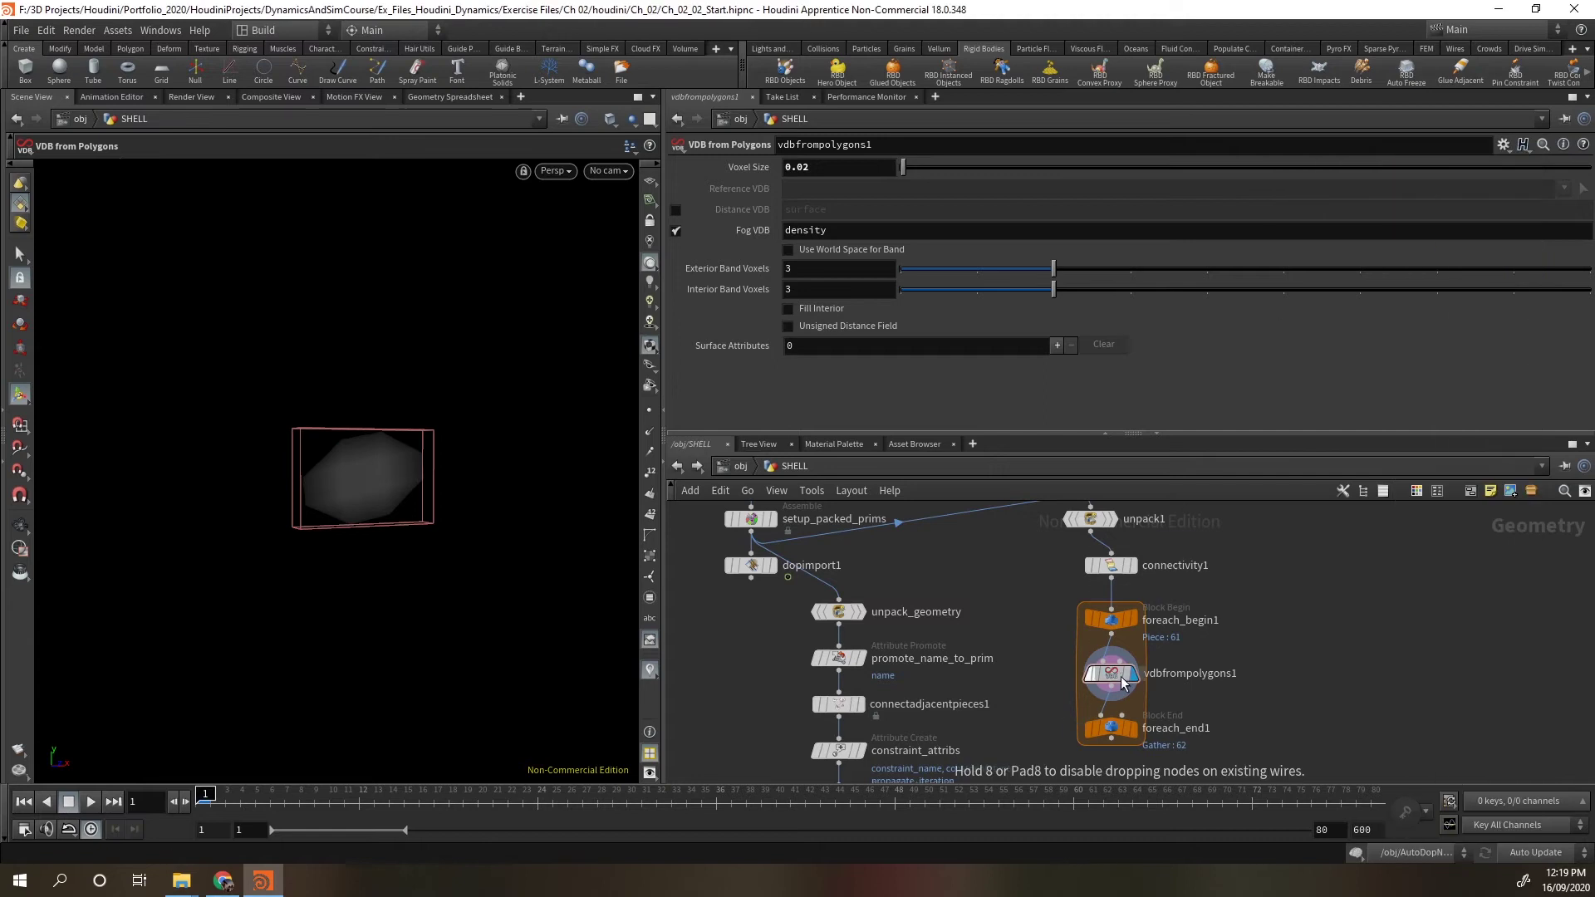
{"action": "left_click", "coordinate": [1112, 708]}
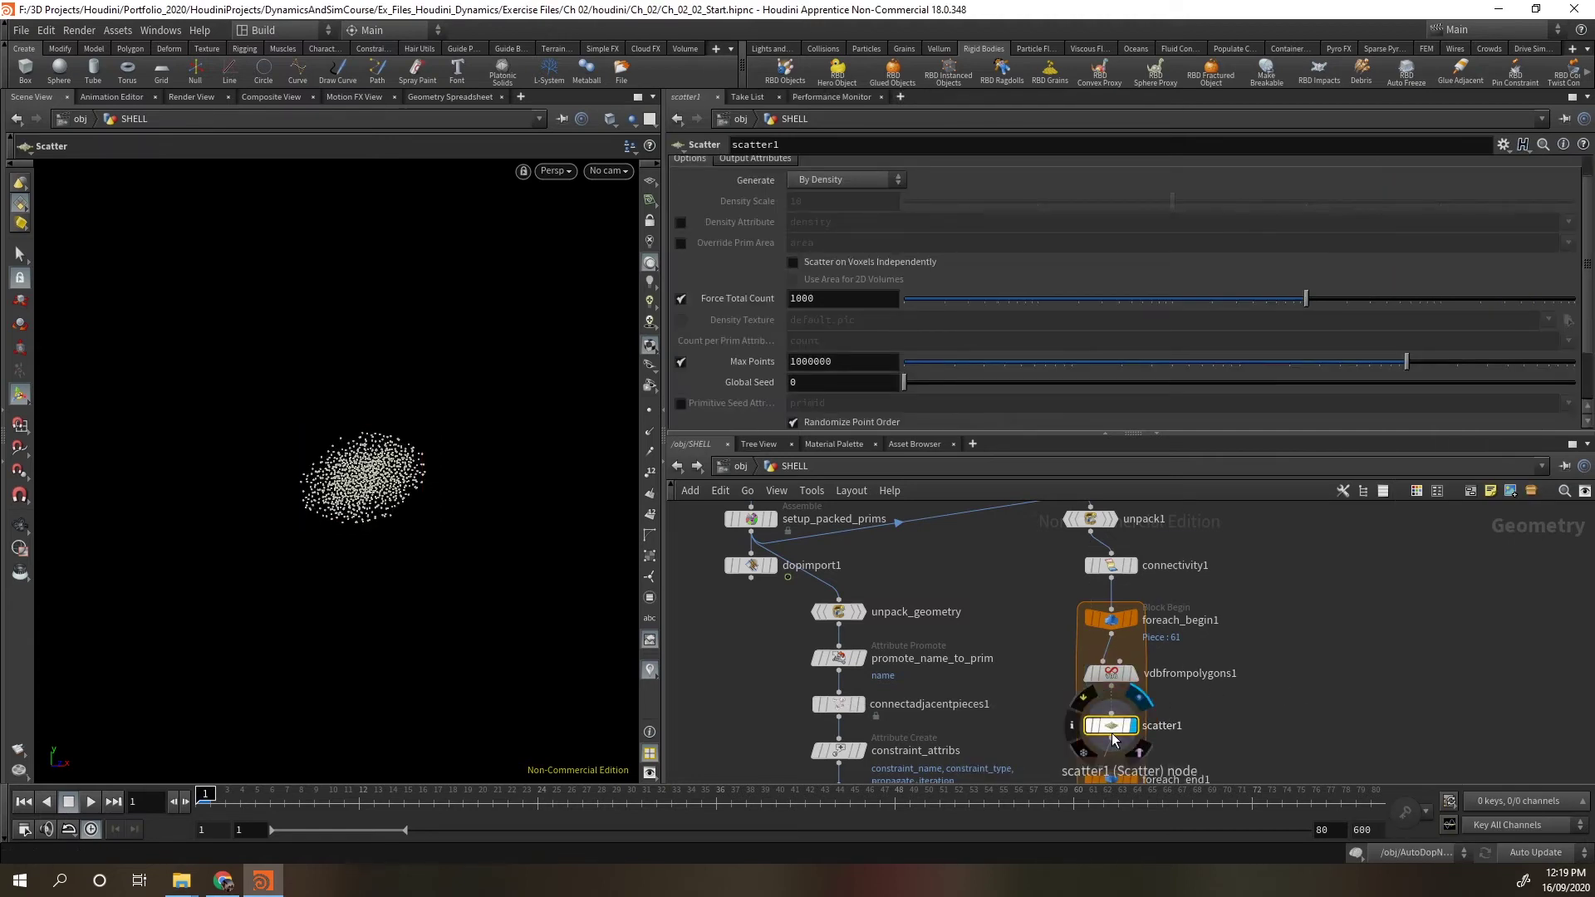
{"action": "left_click", "coordinate": [802, 301]}
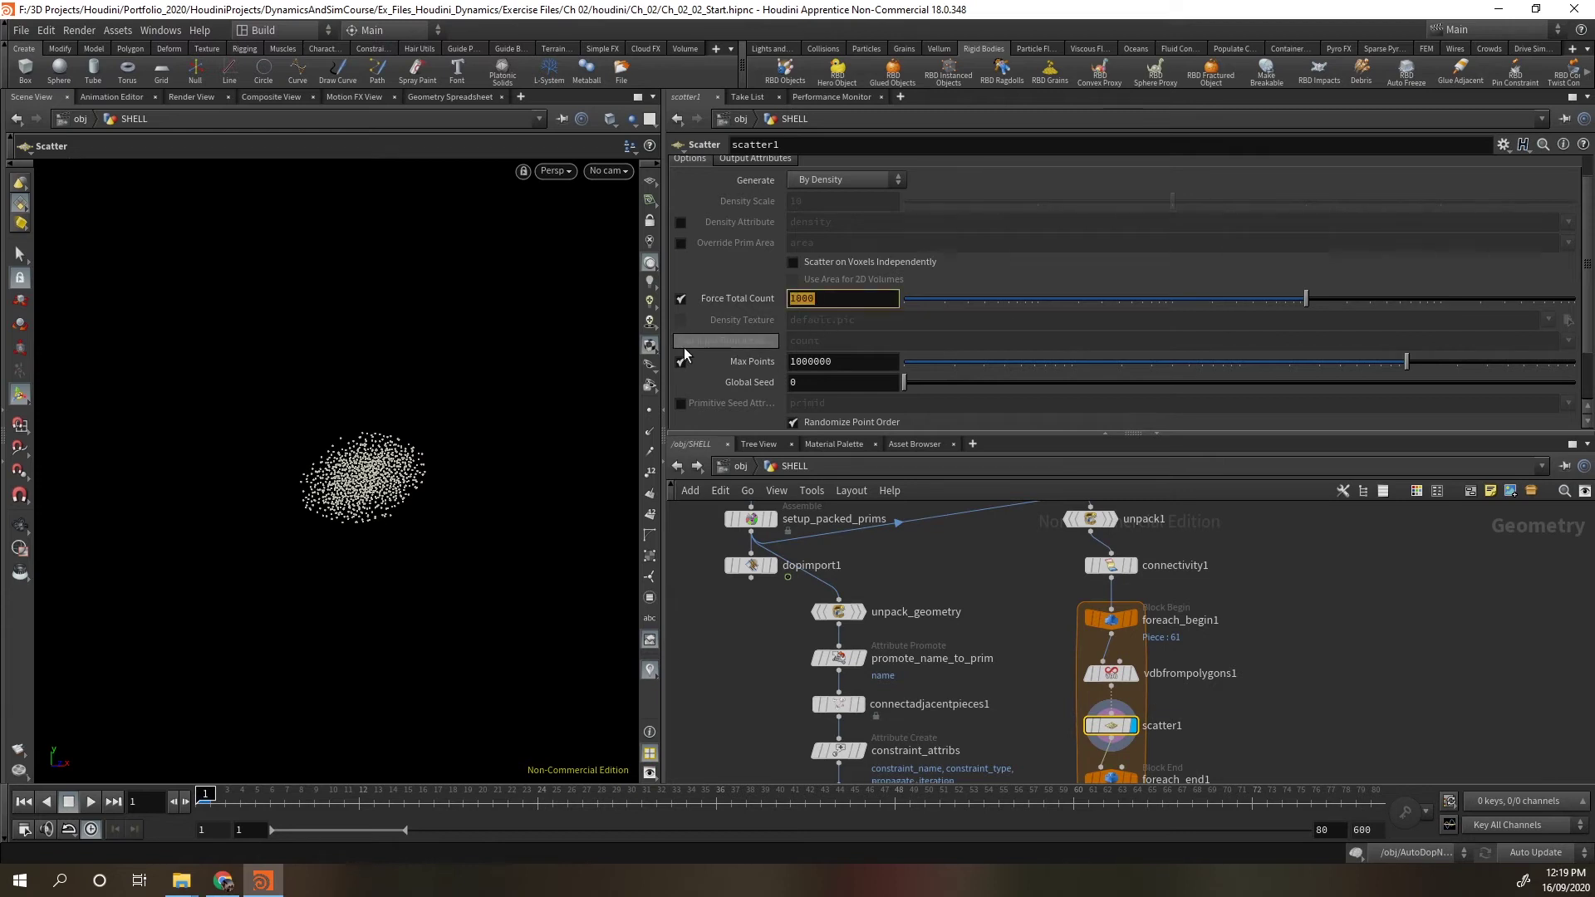
{"action": "type", "text": "20"}
{"action": "key", "text": "Return"}
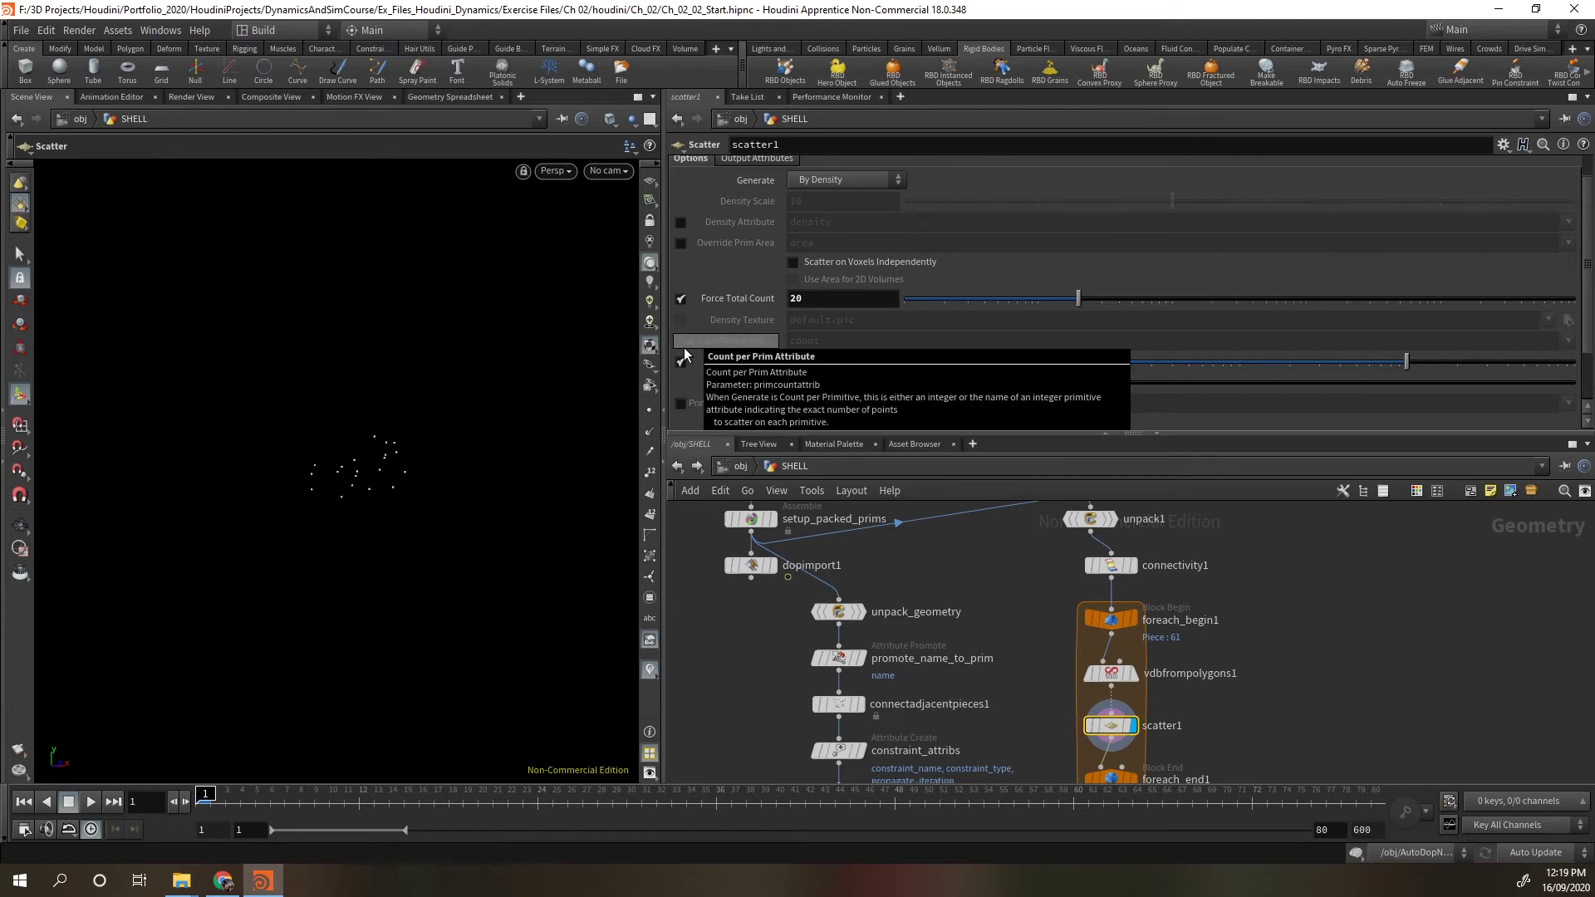
Add a Voronoi Fracture node, taking its geometry from foreach_begin1 and its cell points from scatter1.
{"action": "scroll", "coordinate": [1292, 691], "scroll_direction": "down", "scroll_amount": 2}
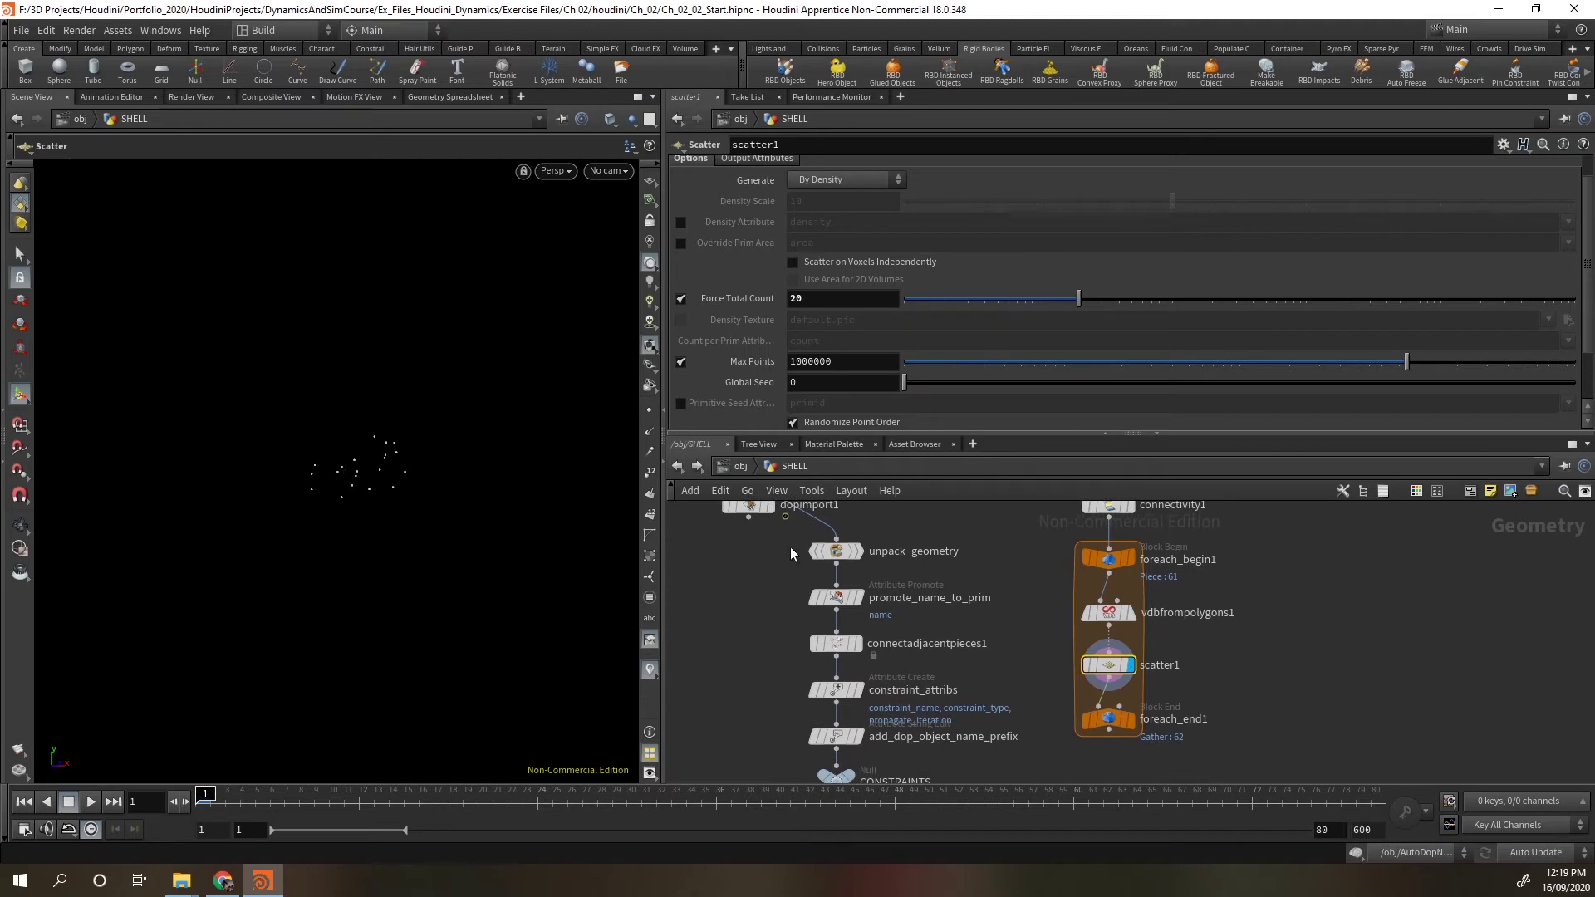
{"action": "key", "text": "Tab"}
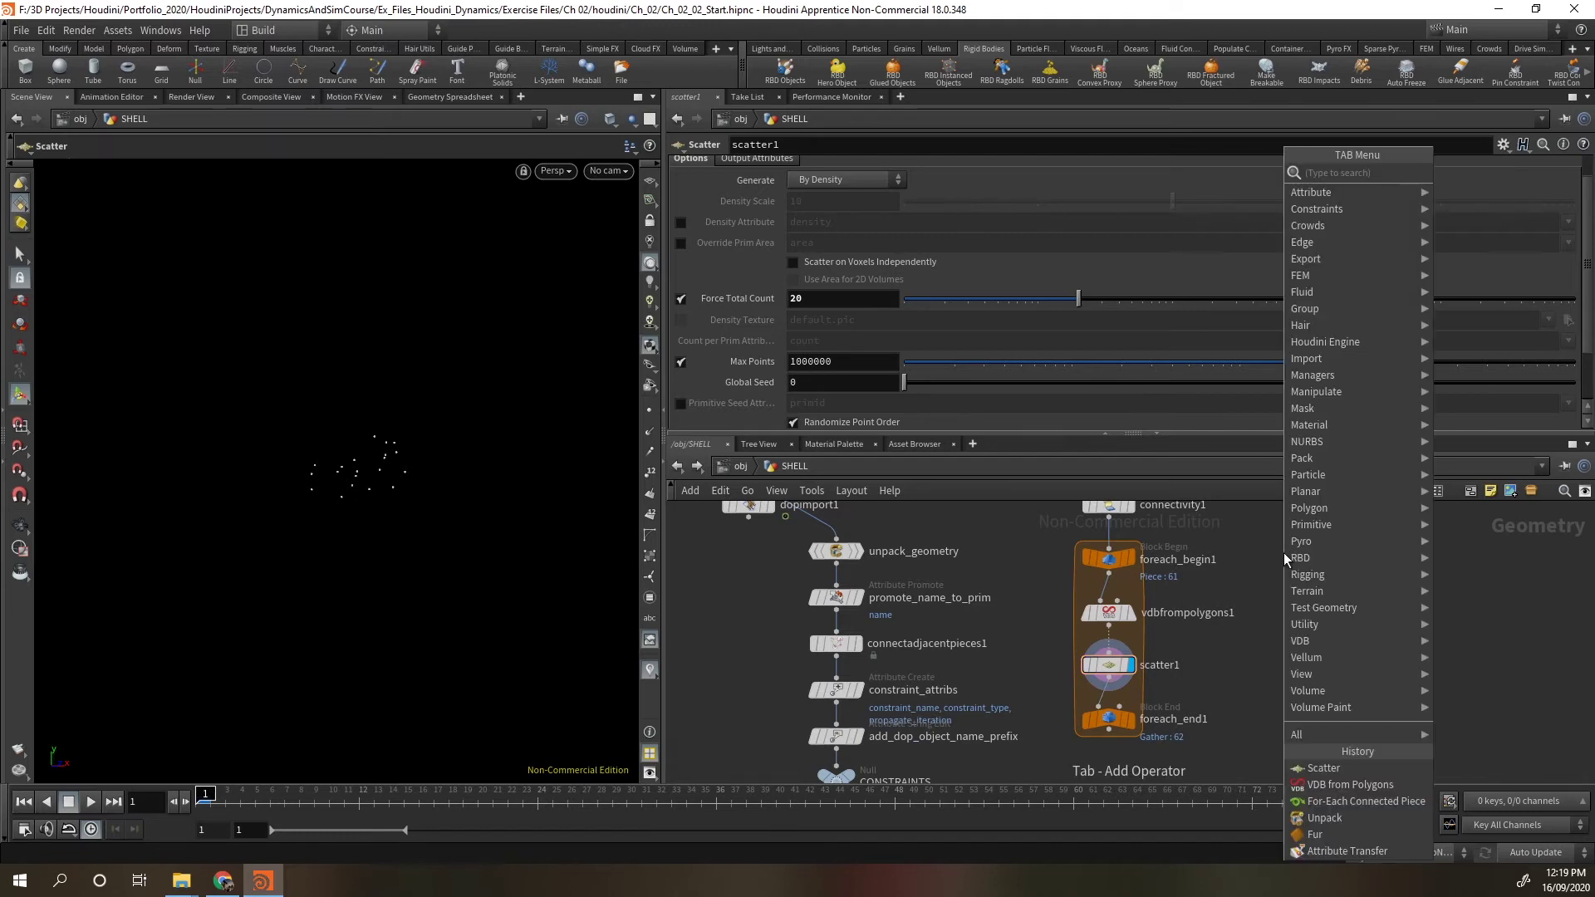
{"action": "type", "text": "voro"}
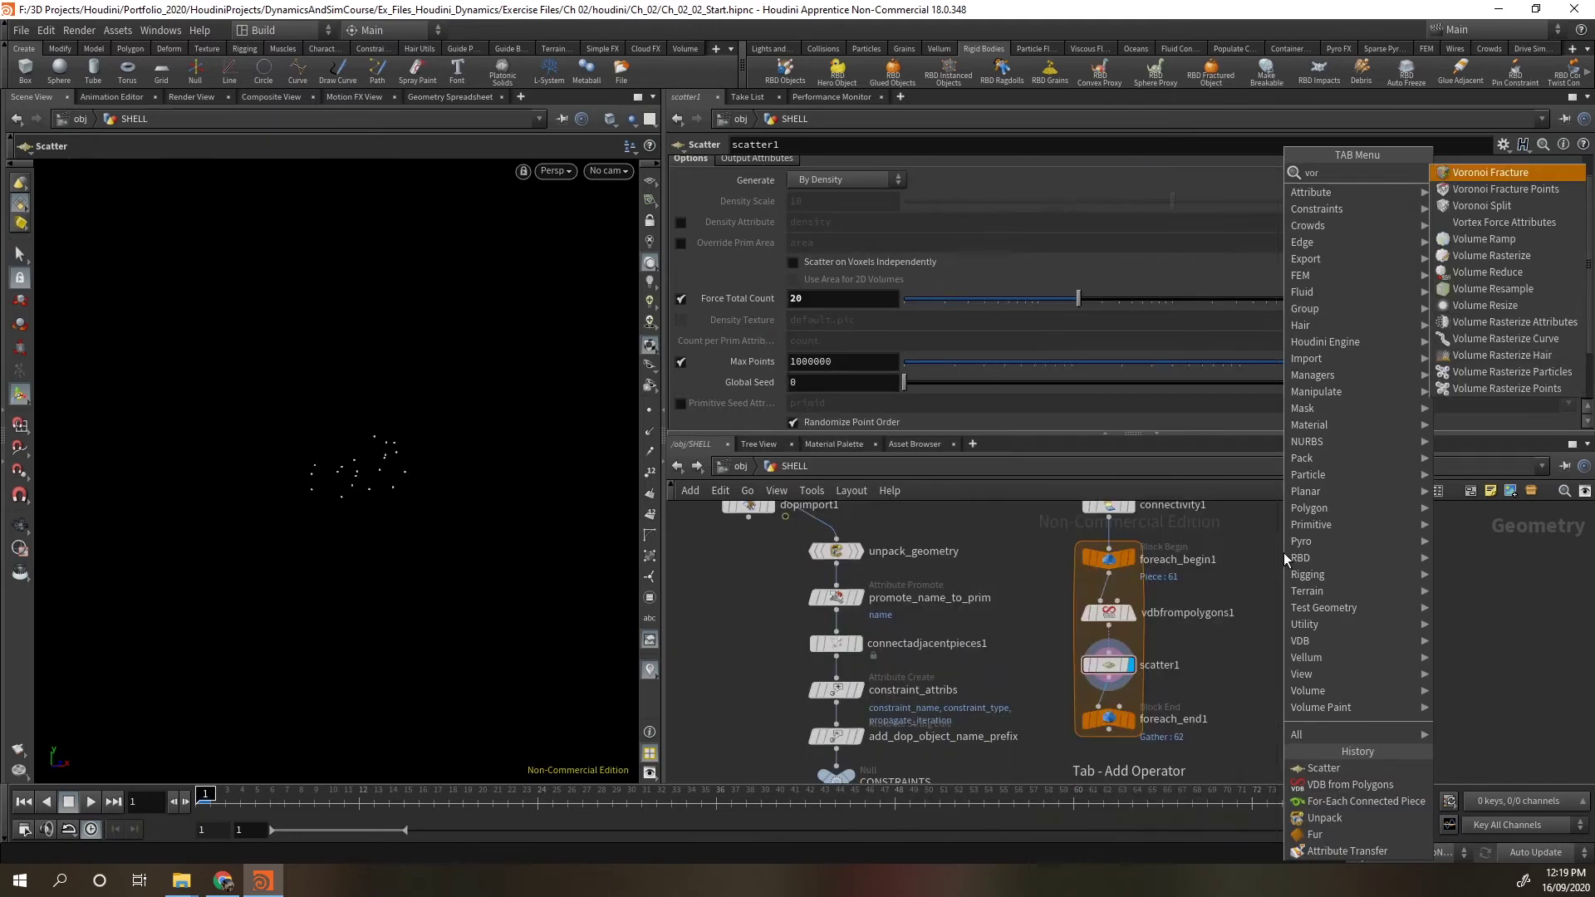
{"action": "left_click", "coordinate": [1486, 173]}
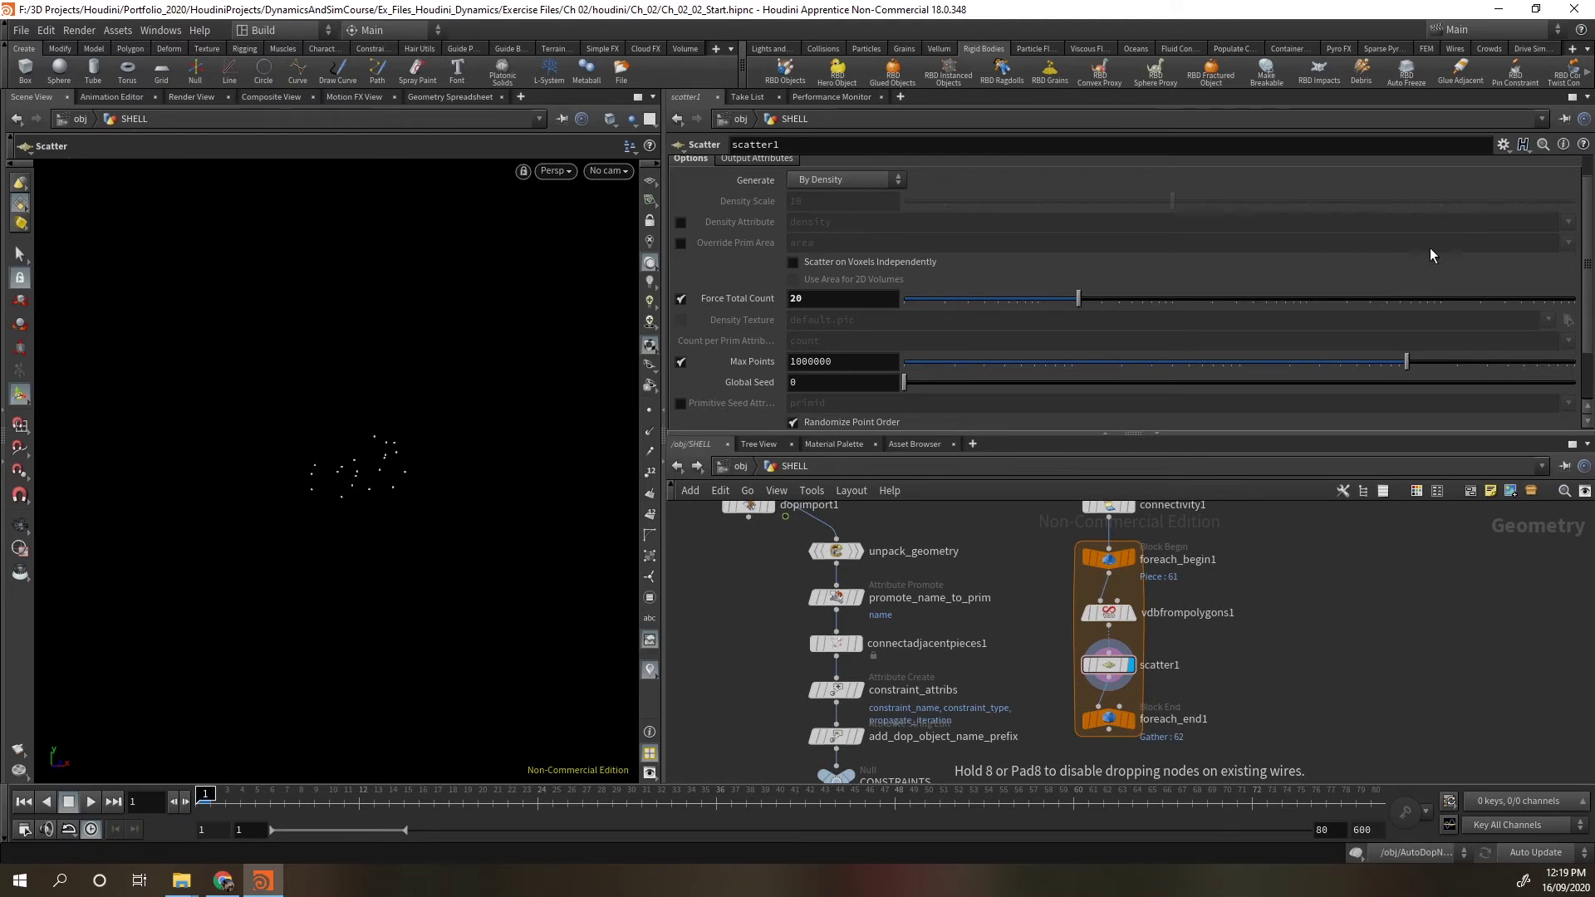
{"action": "left_click", "coordinate": [1283, 700]}
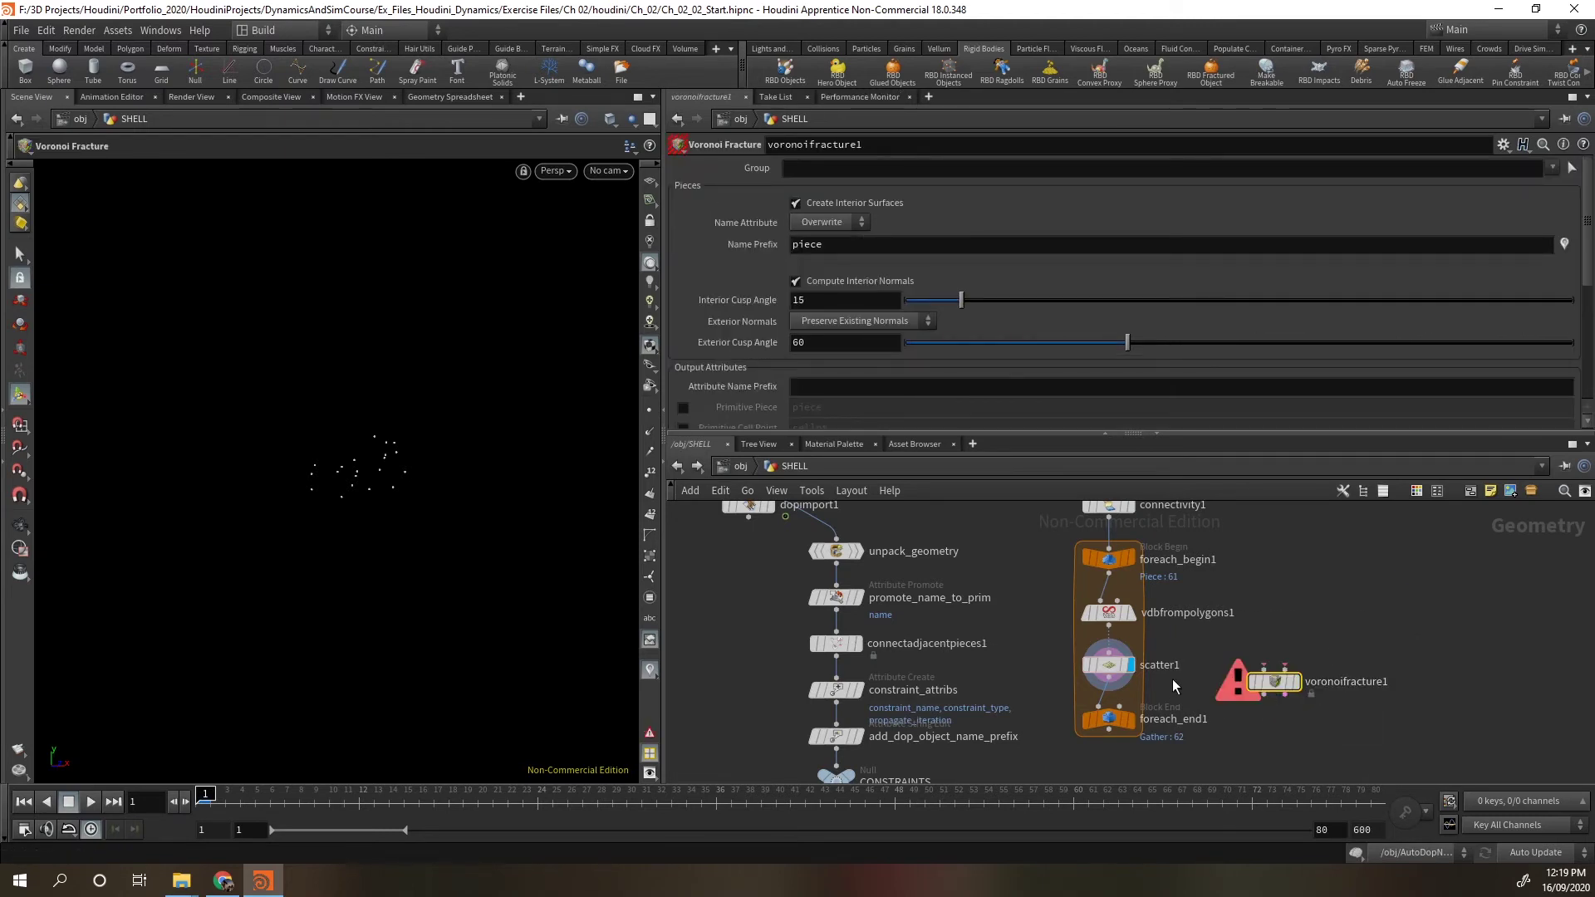
{"action": "left_click_drag", "start_coordinate": [1117, 683], "coordinate": [1295, 659]}
{"action": "middle_click_drag", "start_coordinate": [1340, 594], "coordinate": [1329, 613]}
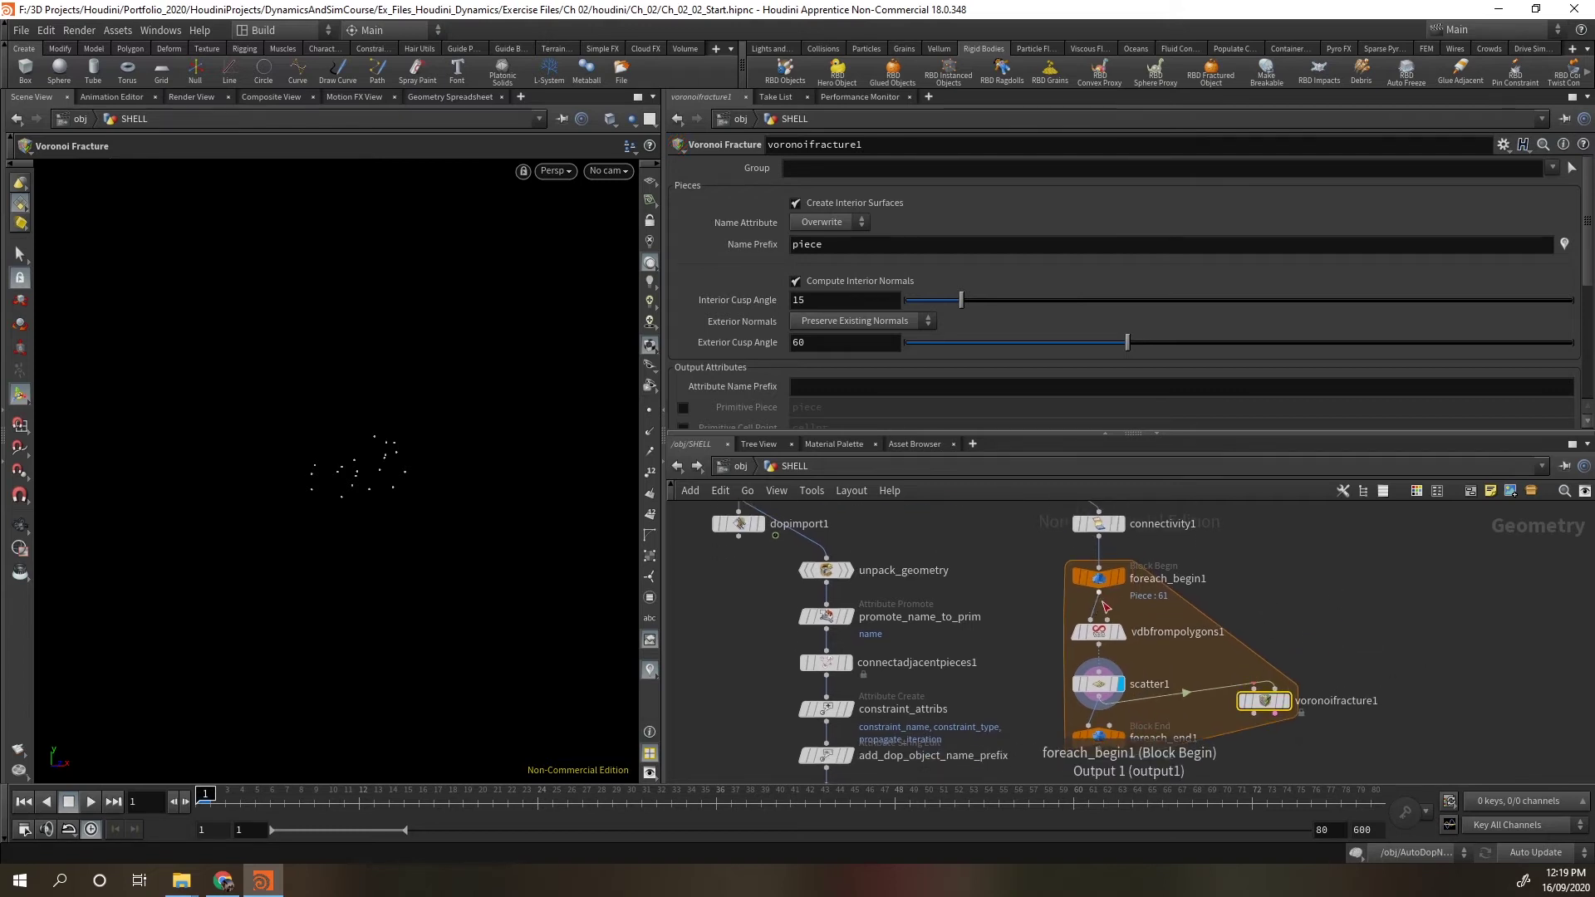
{"action": "left_click_drag", "start_coordinate": [1105, 598], "coordinate": [1275, 690]}
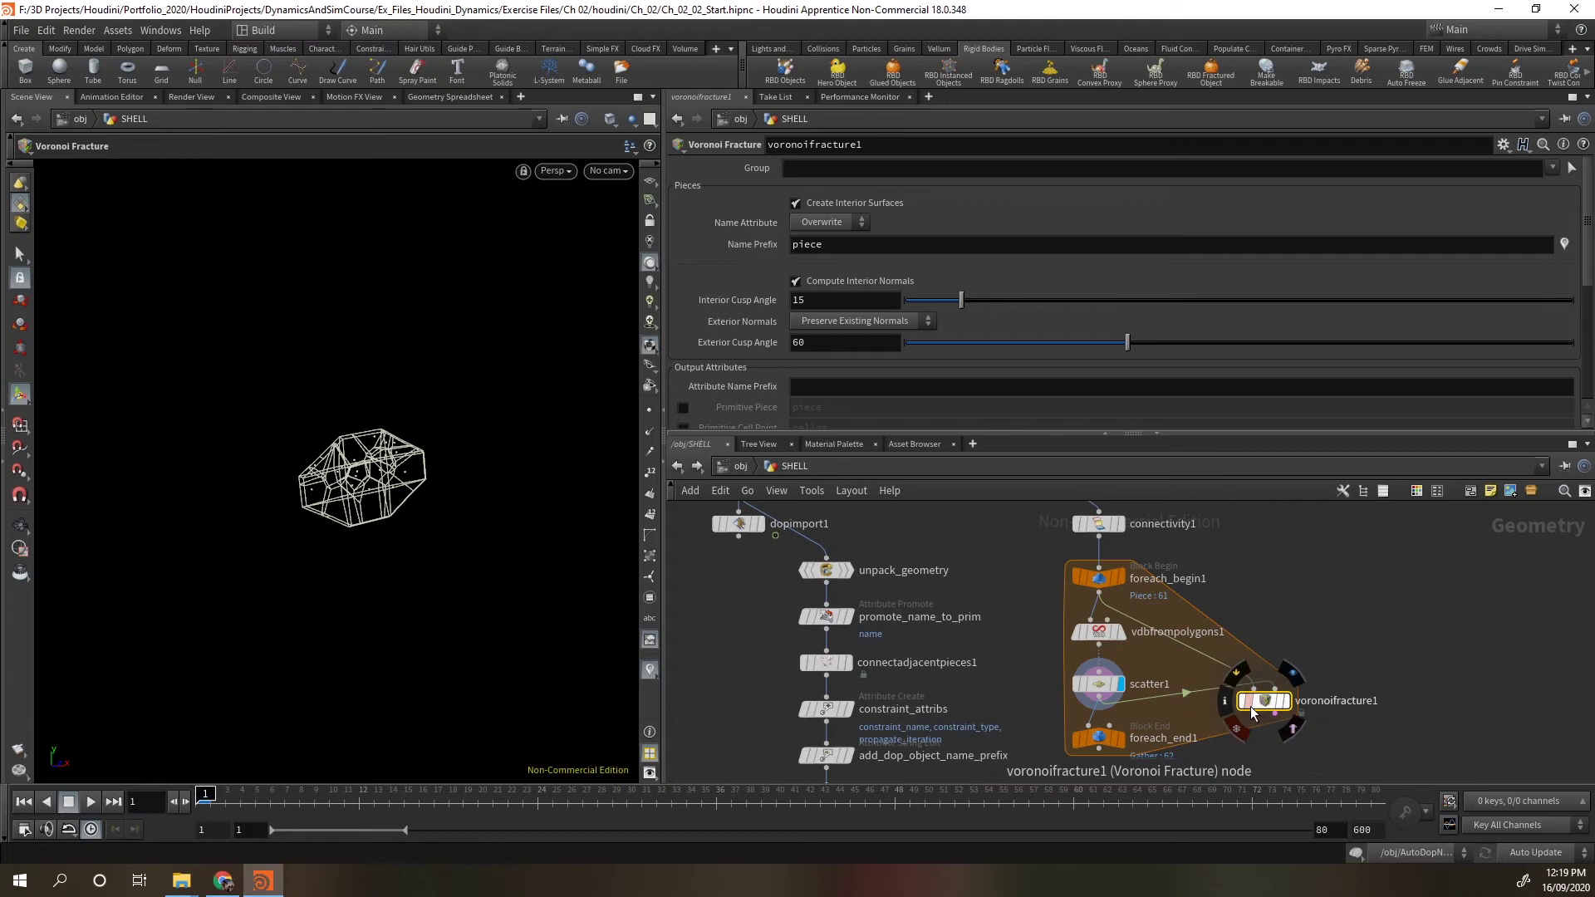
Feed foreach_end1 from the Voronoi Fracture node, placed between scatter1 and the block end, and display the fractured piece.
{"action": "scroll", "coordinate": [1152, 737], "scroll_direction": "down", "scroll_amount": 2}
{"action": "left_click_drag", "start_coordinate": [1111, 713], "coordinate": [1136, 757]}
{"action": "left_click_drag", "start_coordinate": [1245, 683], "coordinate": [1130, 743]}
{"action": "left_click_drag", "start_coordinate": [1238, 671], "coordinate": [1167, 706]}
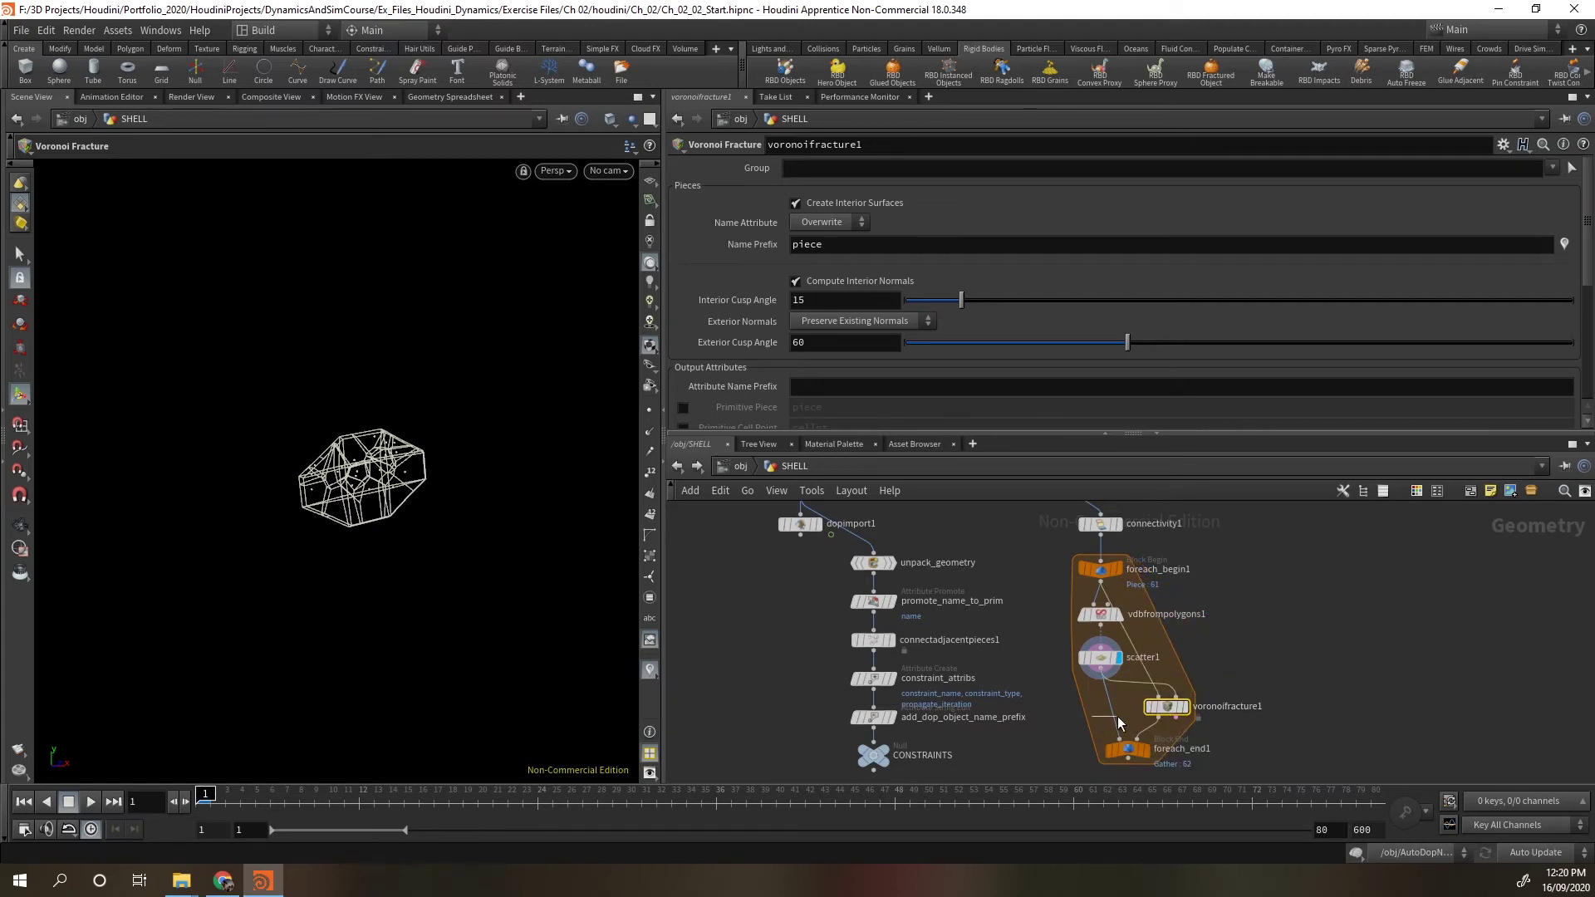
{"action": "mouse_move", "coordinate": [1161, 717]}
{"action": "left_mouse_down"}
{"action": "mouse_move", "coordinate": [1110, 731]}
{"action": "mouse_move", "coordinate": [1149, 716]}
{"action": "left_mouse_up"}
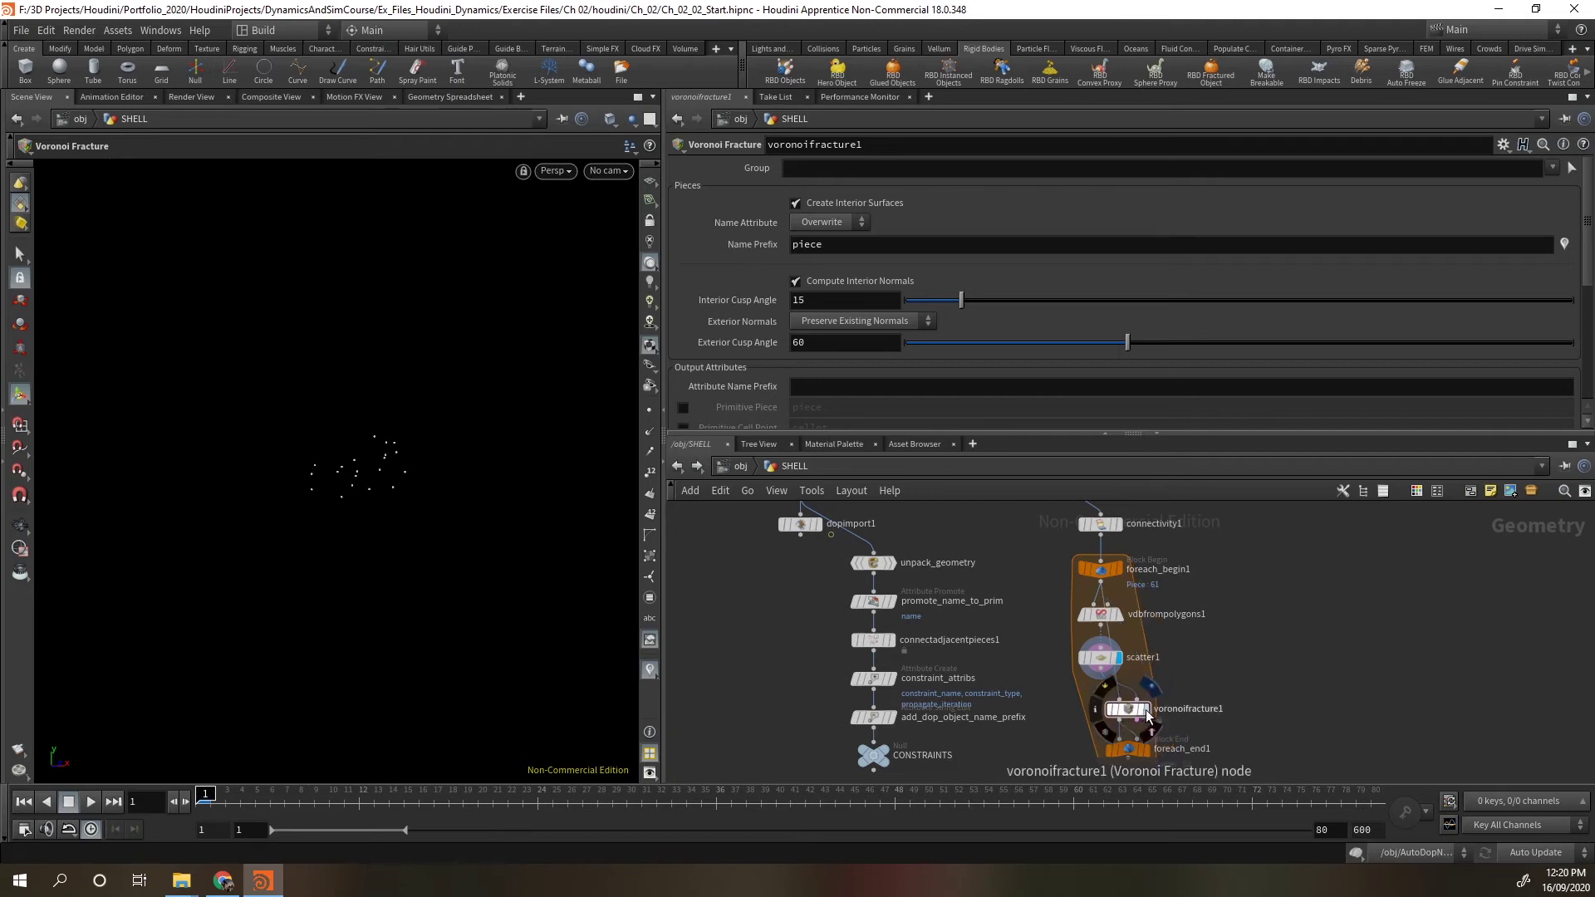
{"action": "left_click", "coordinate": [1148, 711]}
{"action": "key", "text": "Escape"}
{"action": "scroll", "coordinate": [402, 502], "scroll_direction": "up", "scroll_amount": 4}
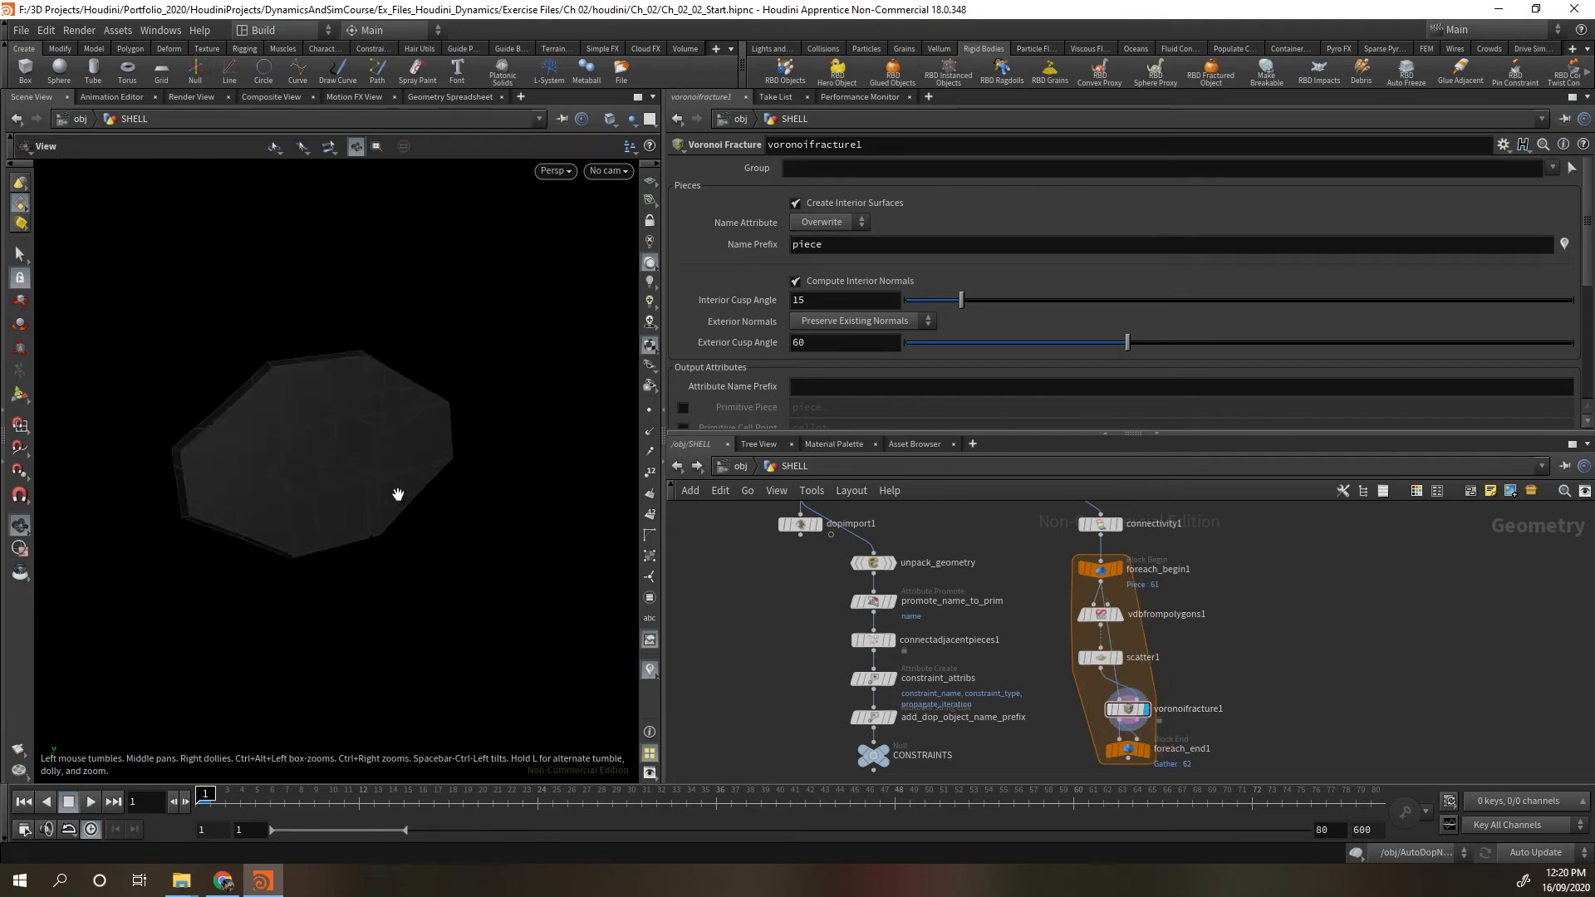
{"action": "scroll", "coordinate": [370, 495], "scroll_direction": "down", "scroll_amount": 3}
{"action": "key", "text": "Return"}
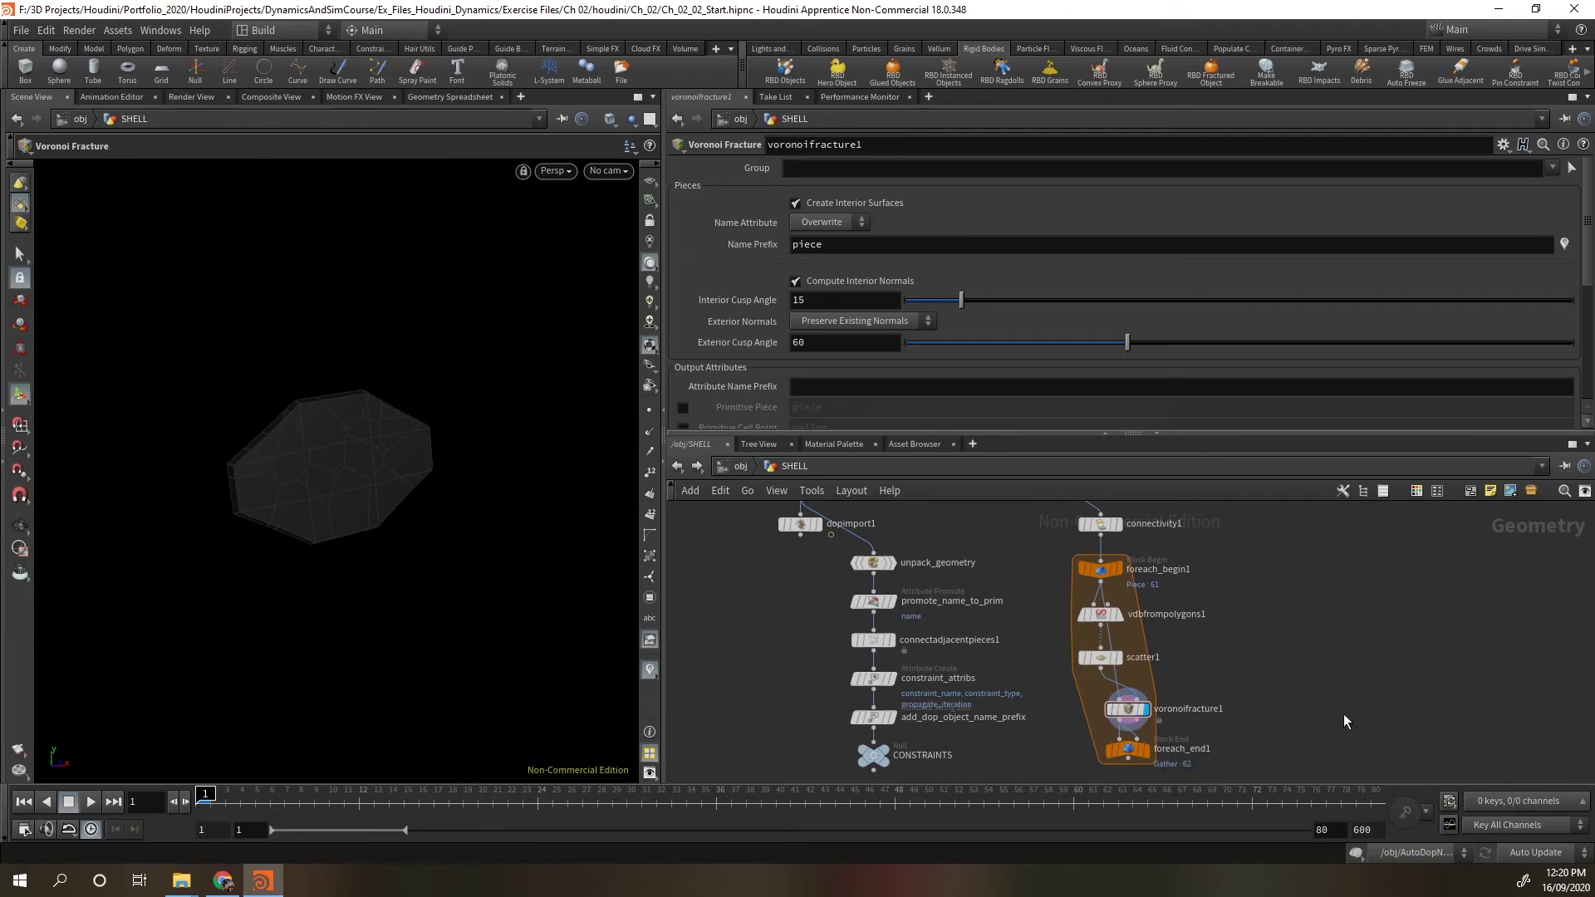
Add an Exploded View node beside voronoifracture1 and connect the fracture output to it.
{"action": "key", "text": "Tab"}
{"action": "type", "text": "ep"}
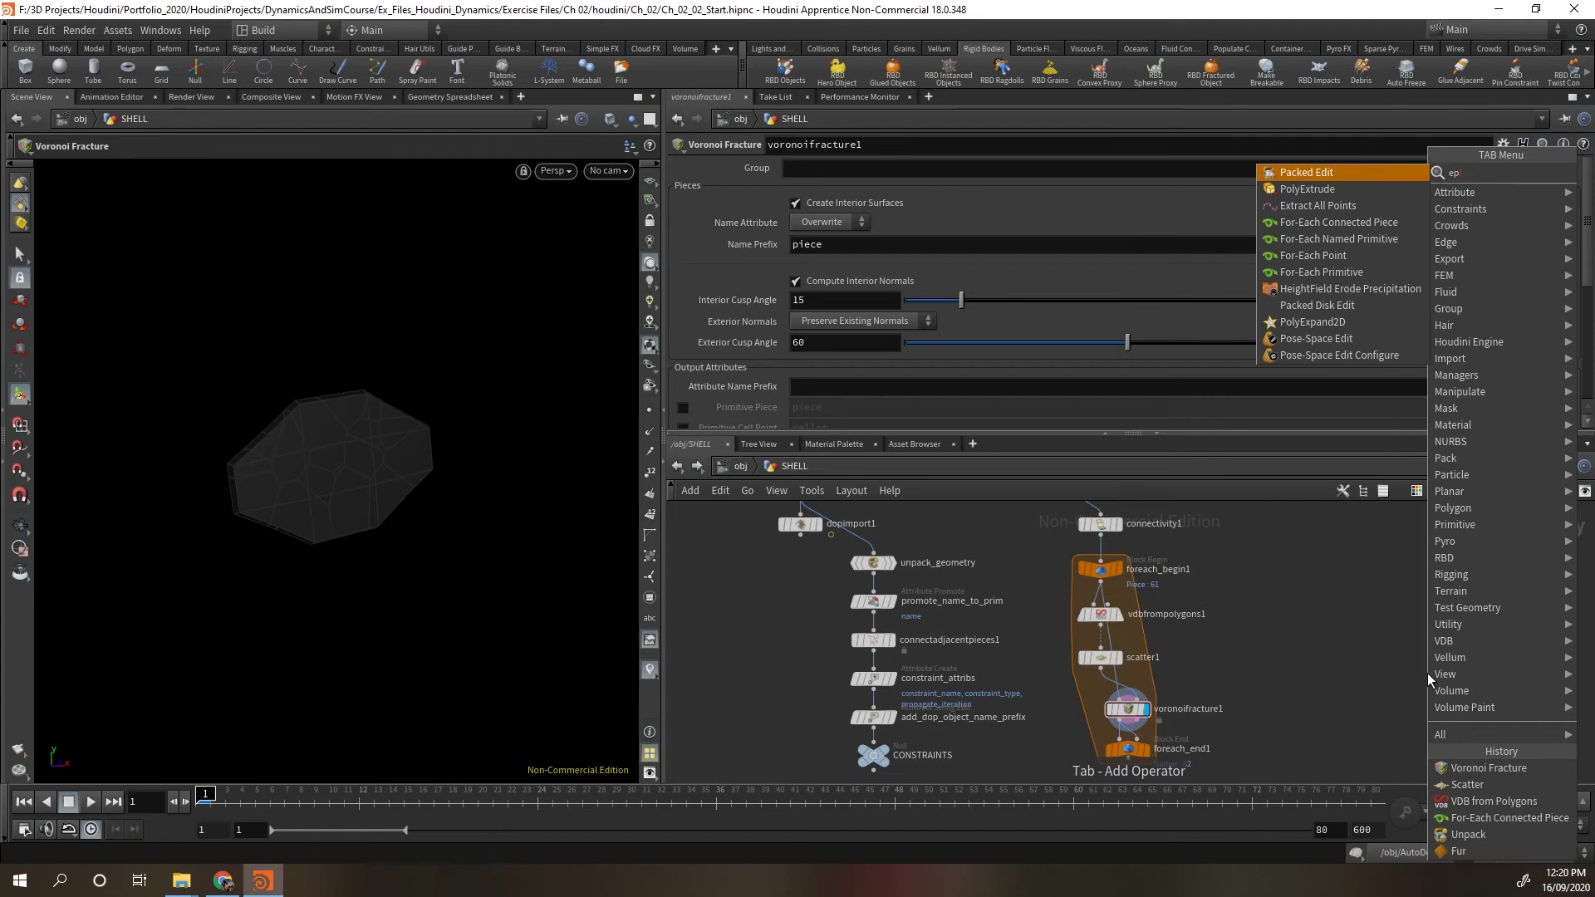
{"action": "key", "text": "BackSpace"}
{"action": "type", "text": "xpl"}
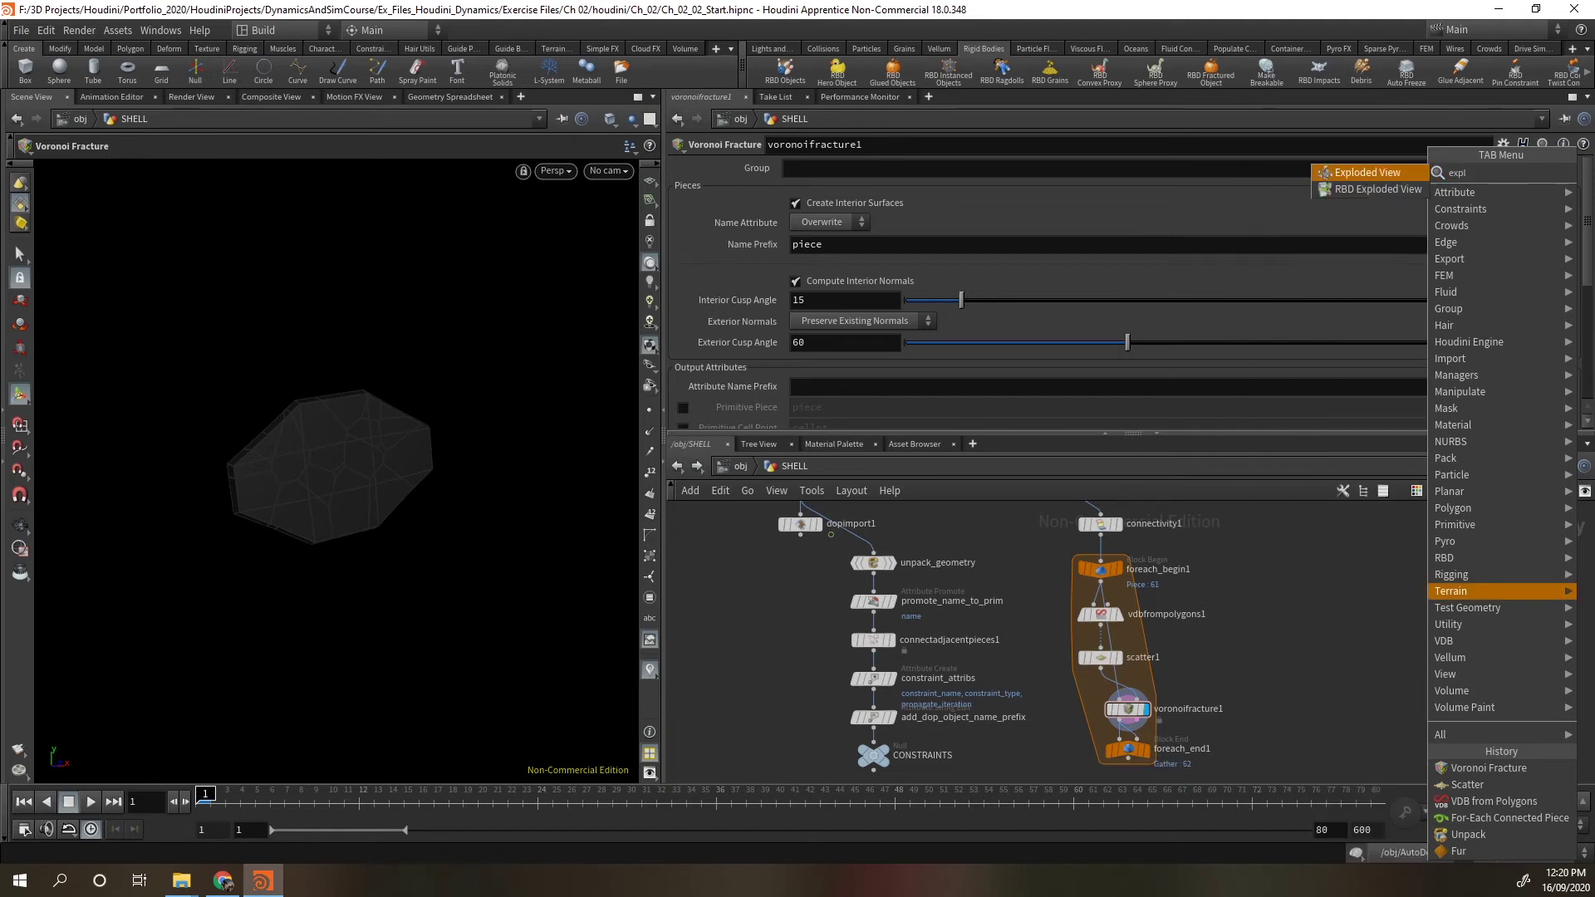
{"action": "key", "text": "Return"}
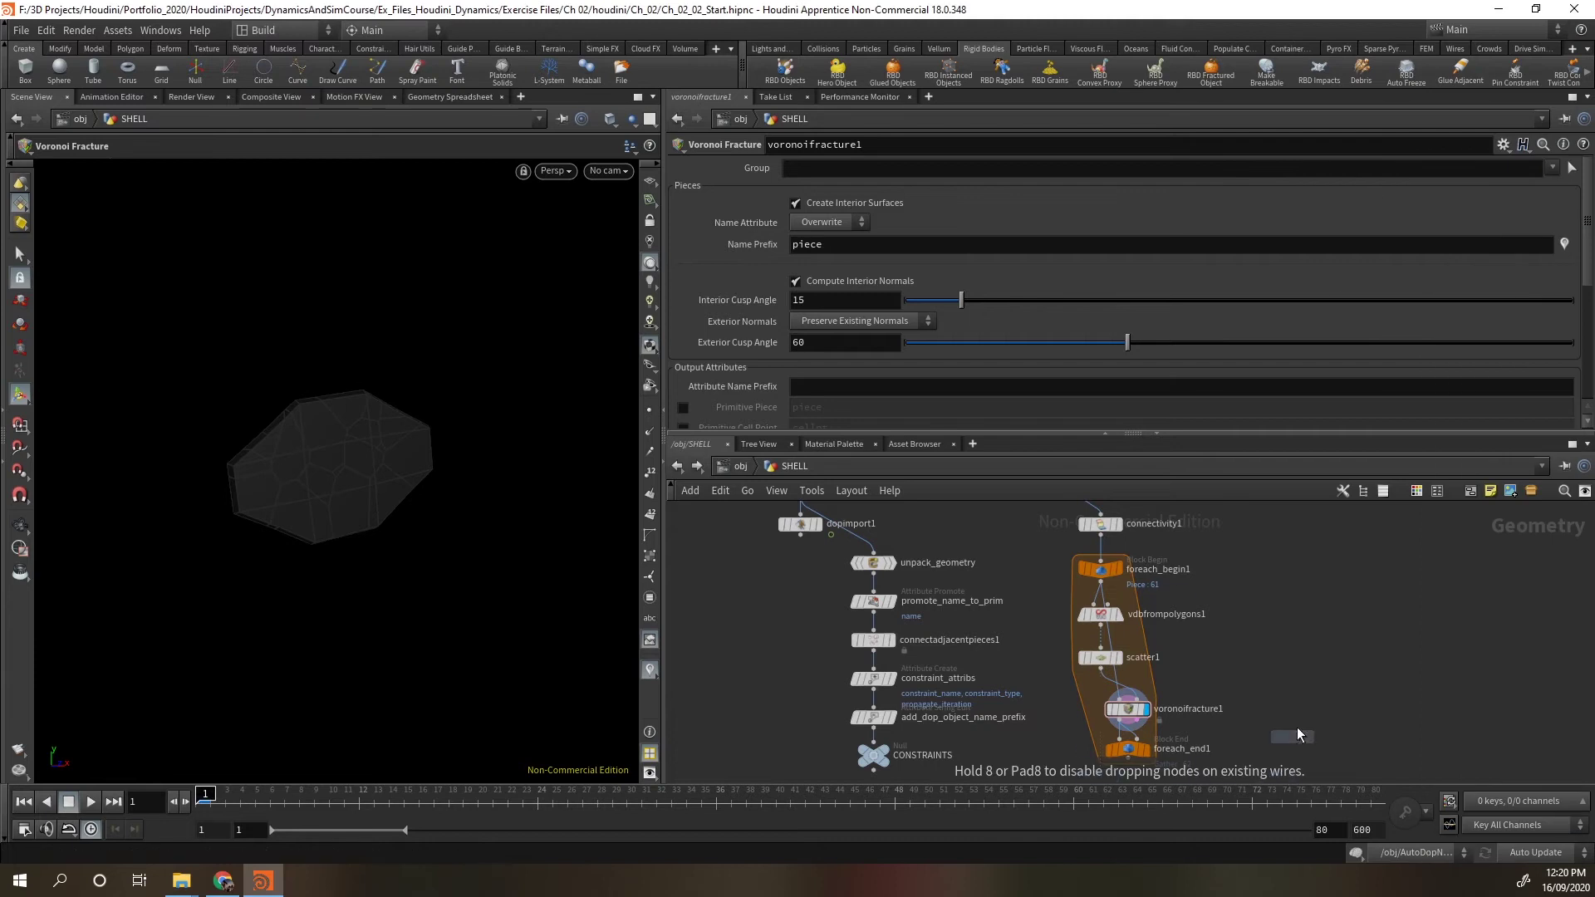
{"action": "left_click", "coordinate": [1302, 708]}
{"action": "left_click_drag", "start_coordinate": [1126, 722], "coordinate": [1293, 721]}
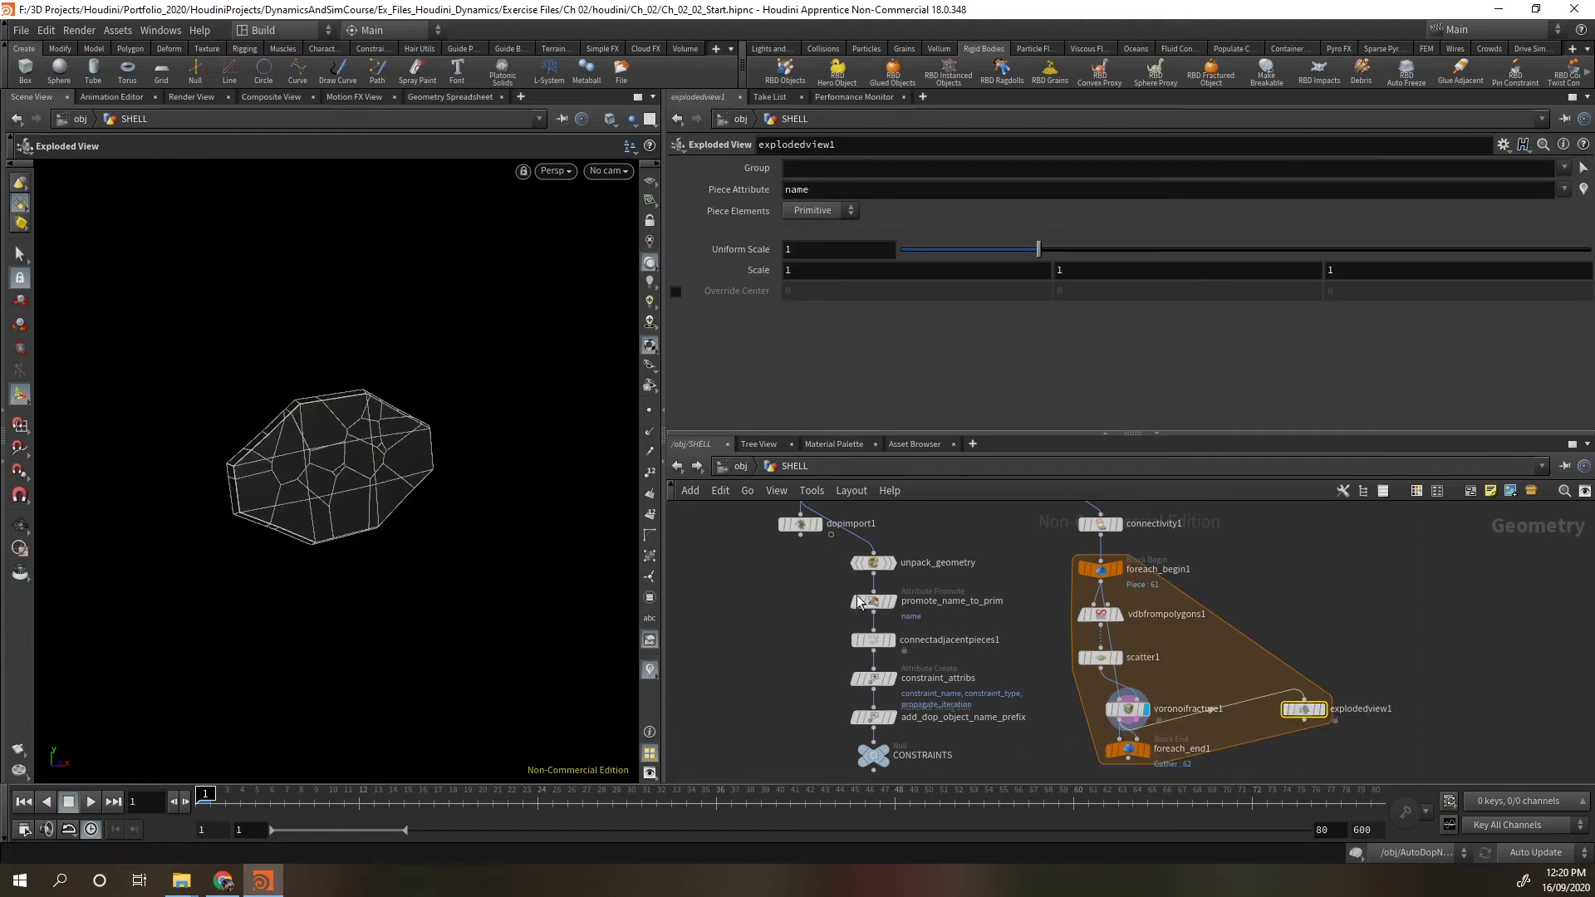
Display the Exploded View node and set its piece elements to Point.
{"action": "left_click", "coordinate": [1314, 708]}
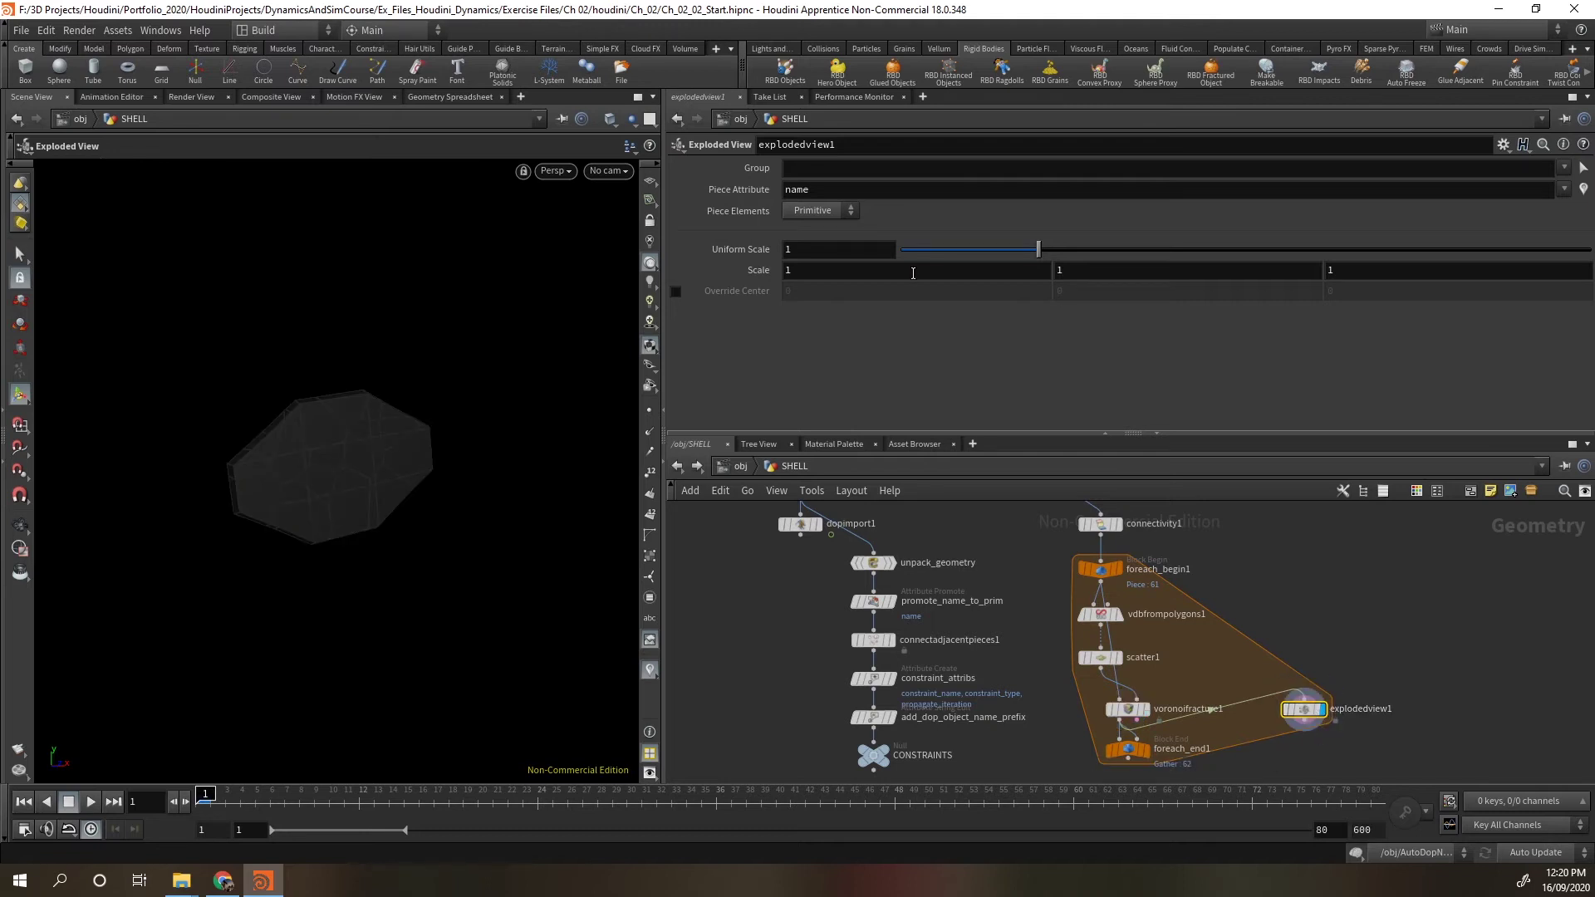
{"action": "left_click", "coordinate": [814, 213]}
{"action": "left_click", "coordinate": [811, 232]}
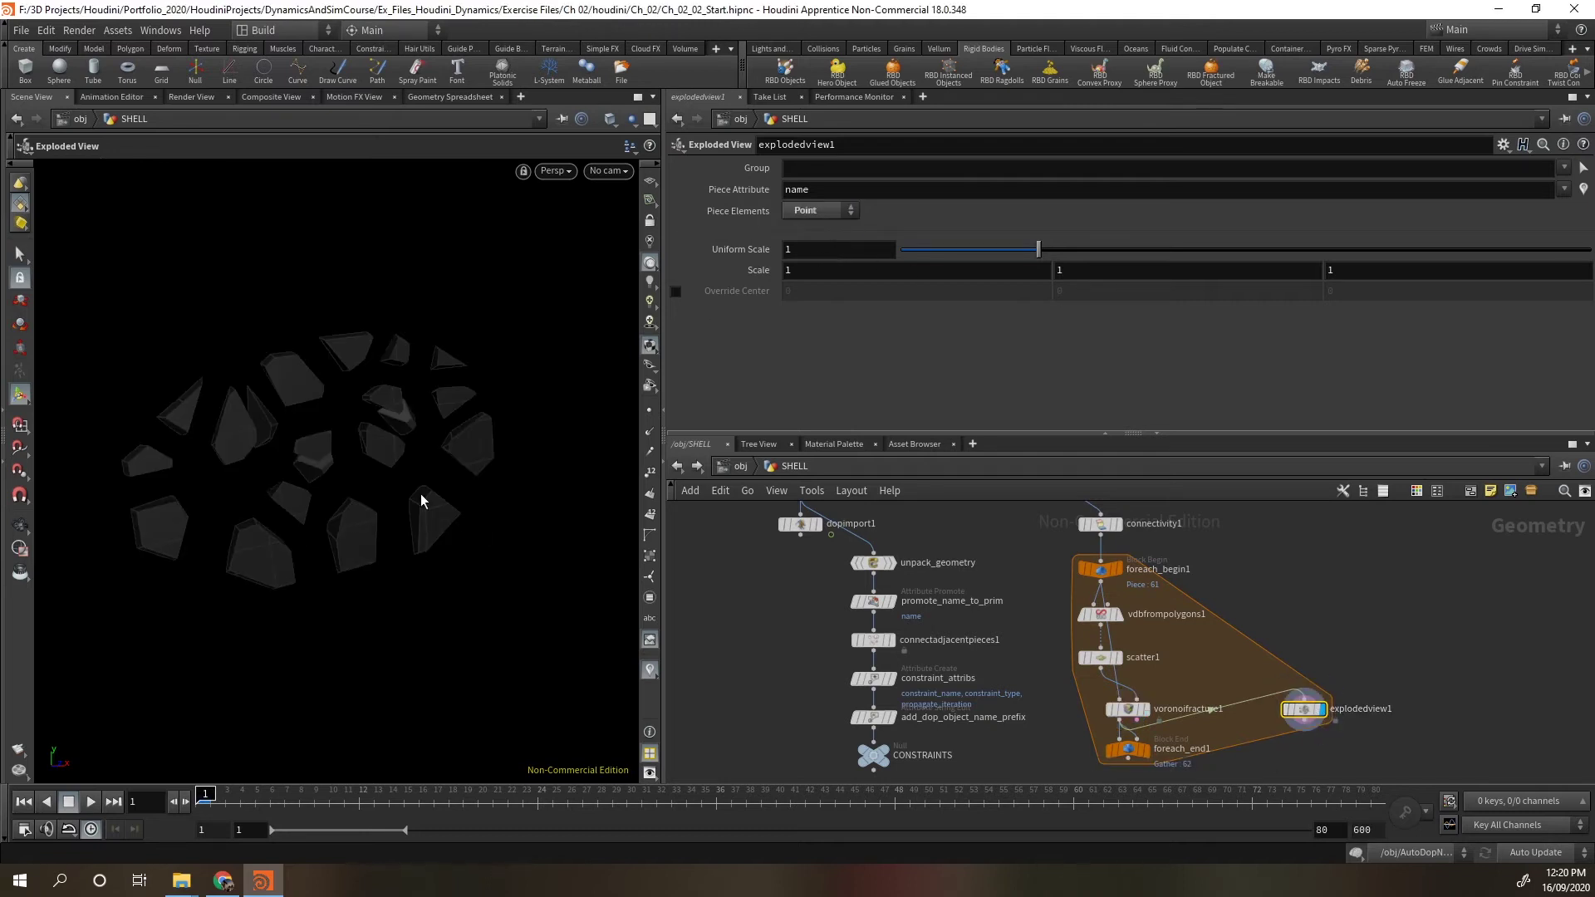
Move foreach_end1 lower, remove its duplicate connection from voronoifracture1, reposition explodedview1 closer to the loop, and enlarge the network editor.
{"action": "scroll", "coordinate": [1310, 731], "scroll_direction": "up", "scroll_amount": 2}
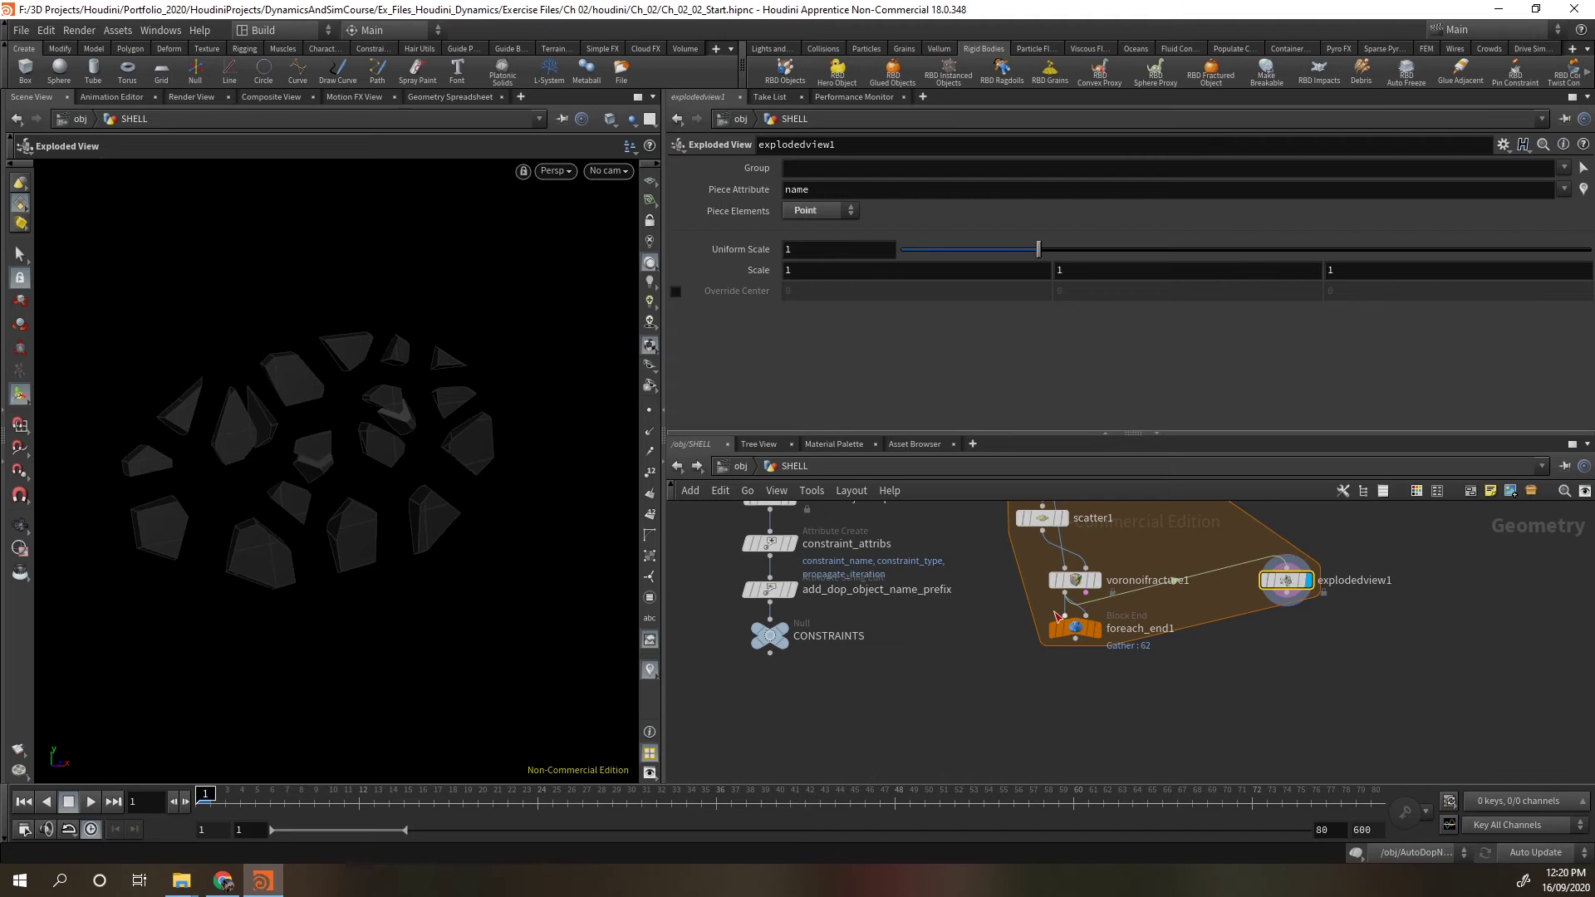
{"action": "left_click_drag", "start_coordinate": [1057, 618], "coordinate": [1080, 737]}
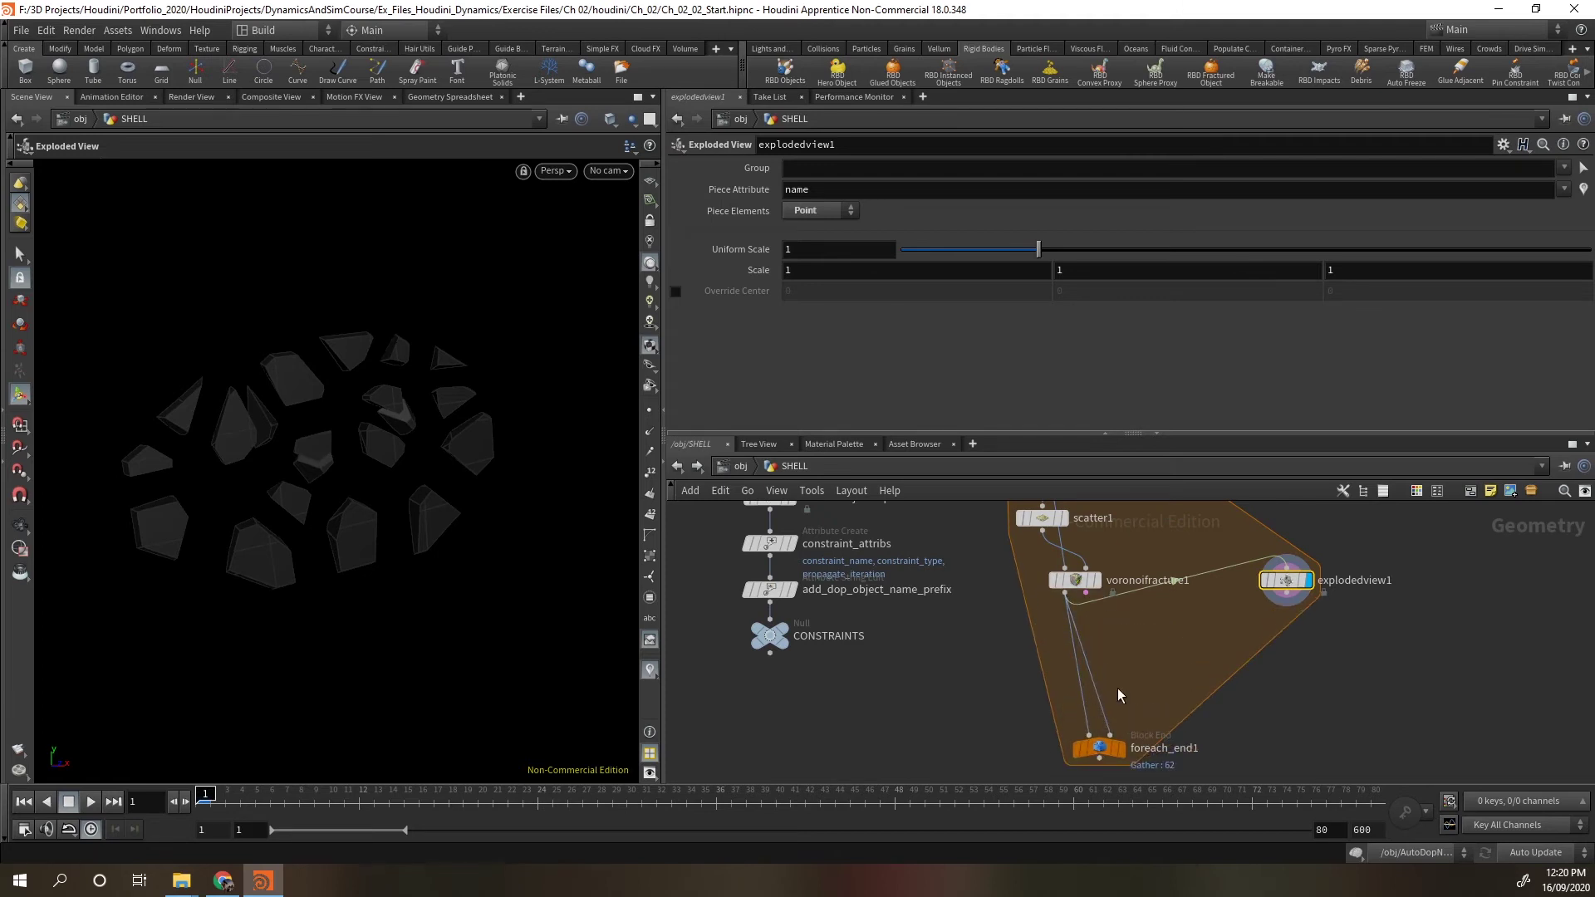
{"action": "left_click", "coordinate": [1102, 716]}
{"action": "key", "text": "Delete"}
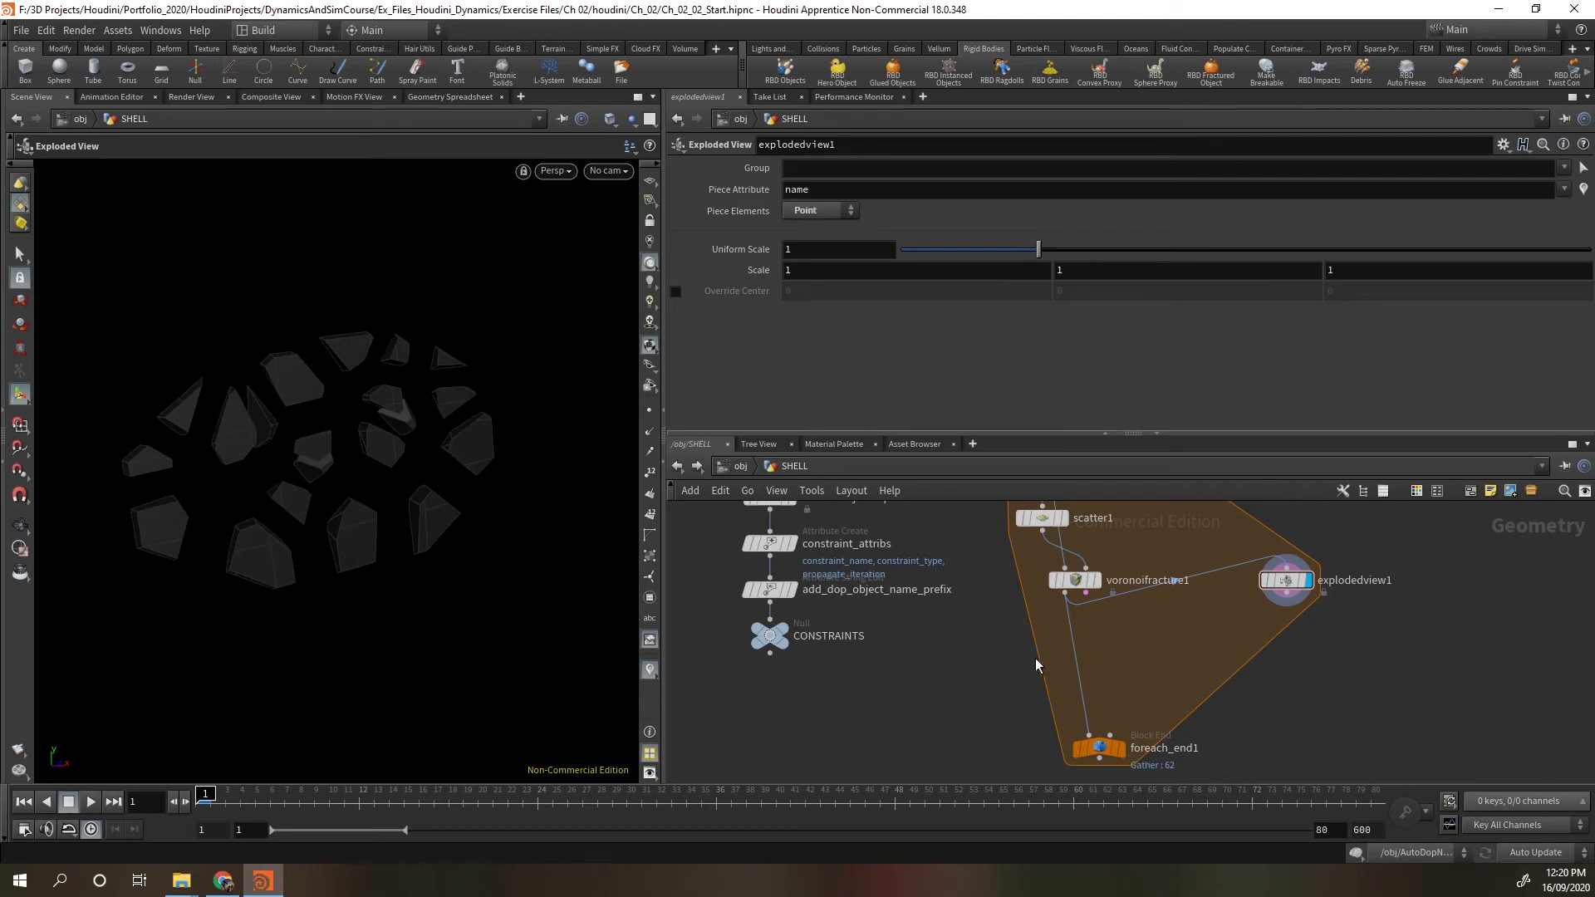
{"action": "left_click_drag", "start_coordinate": [1294, 588], "coordinate": [1231, 647]}
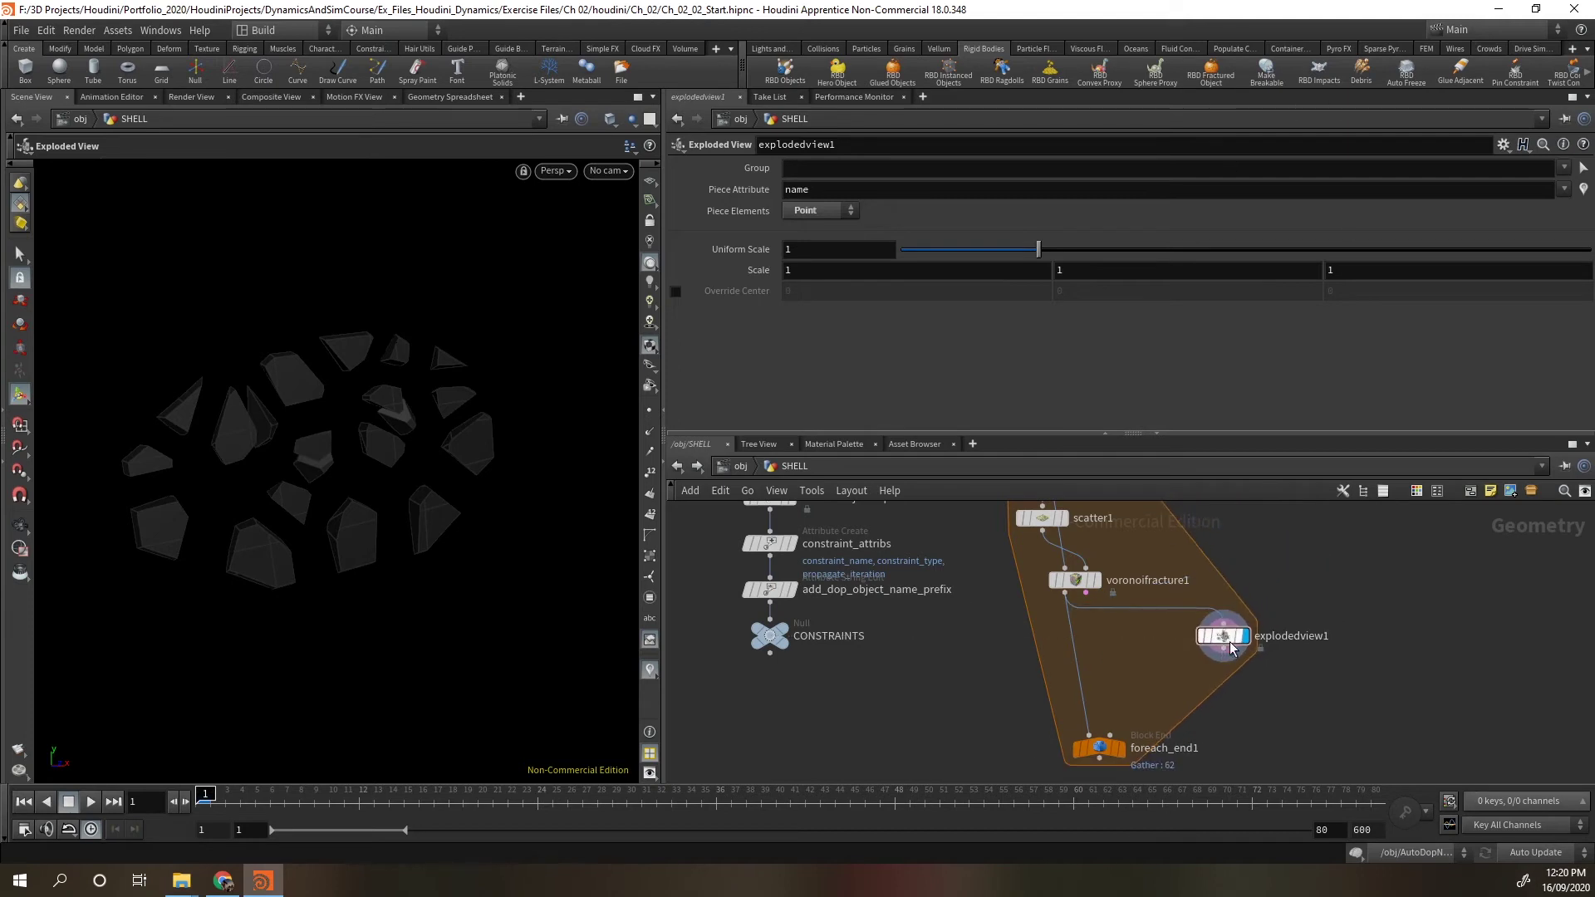
{"action": "scroll", "coordinate": [1312, 652], "scroll_direction": "down", "scroll_amount": 1}
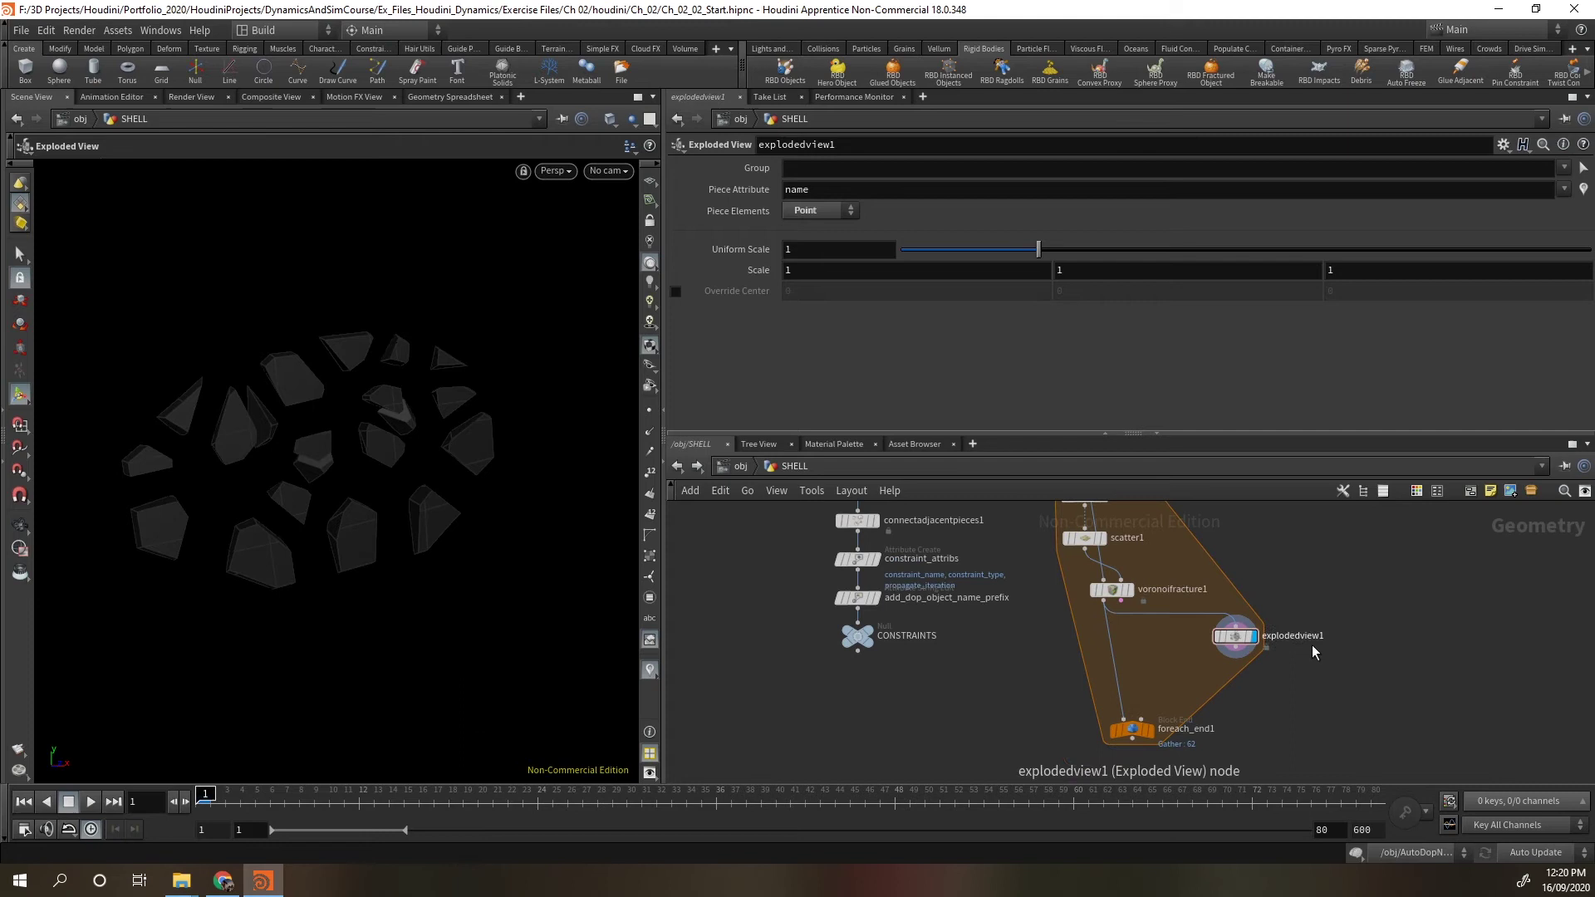
{"action": "left_click_drag", "start_coordinate": [1200, 433], "coordinate": [1200, 270]}
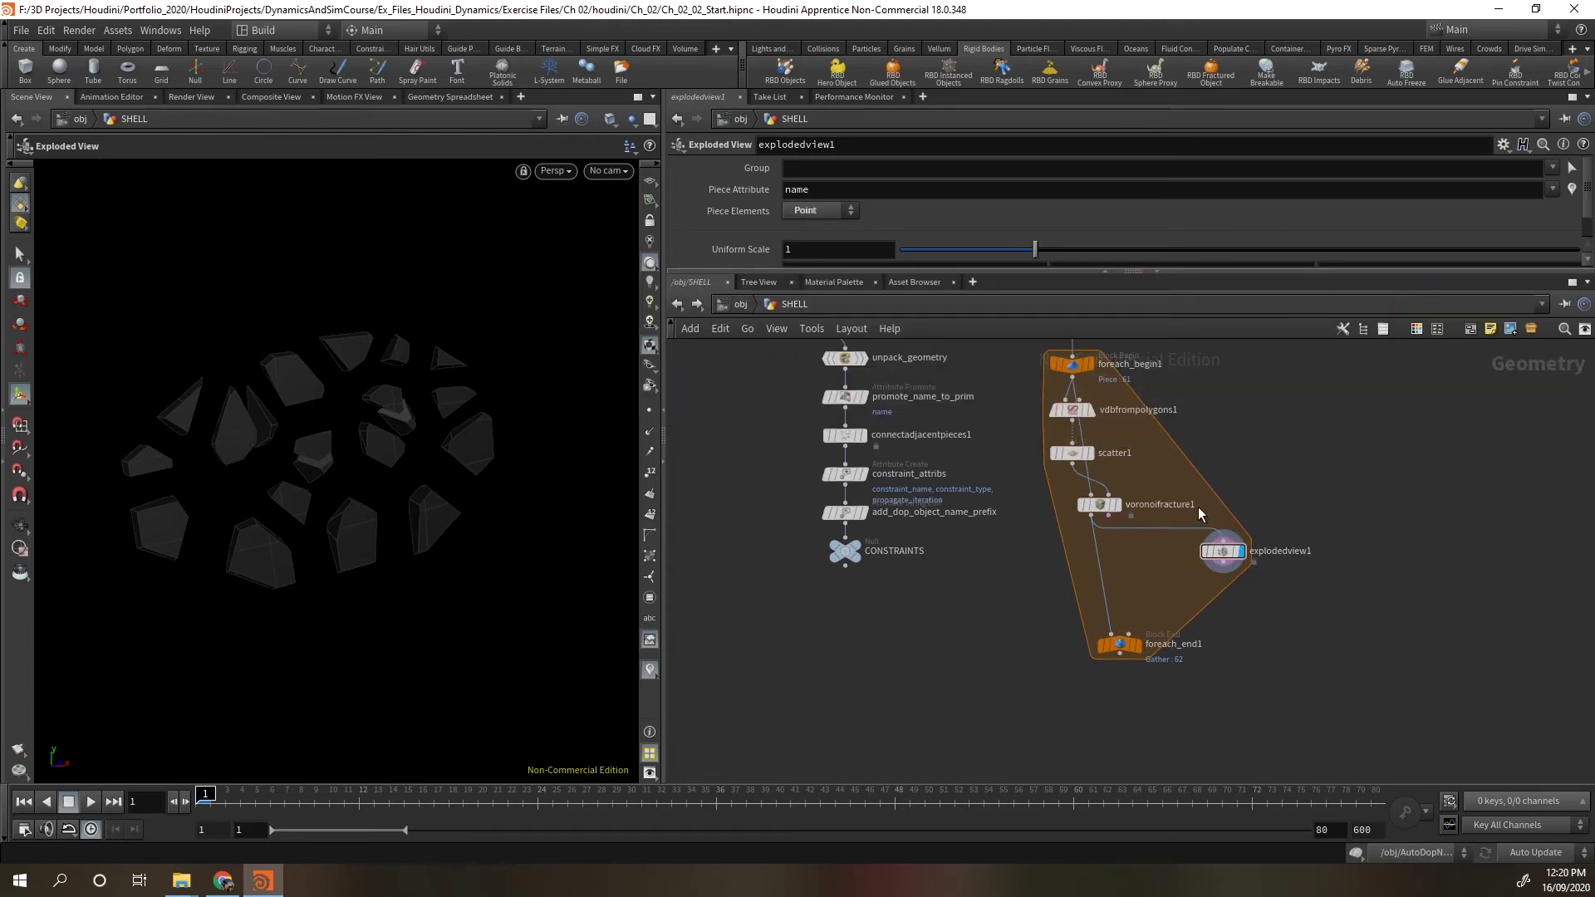
Disconnect explodedview1 from voronoifracture1 and park it outside the loop, below the CONSTRAINTS node.
{"action": "left_click", "coordinate": [1217, 553]}
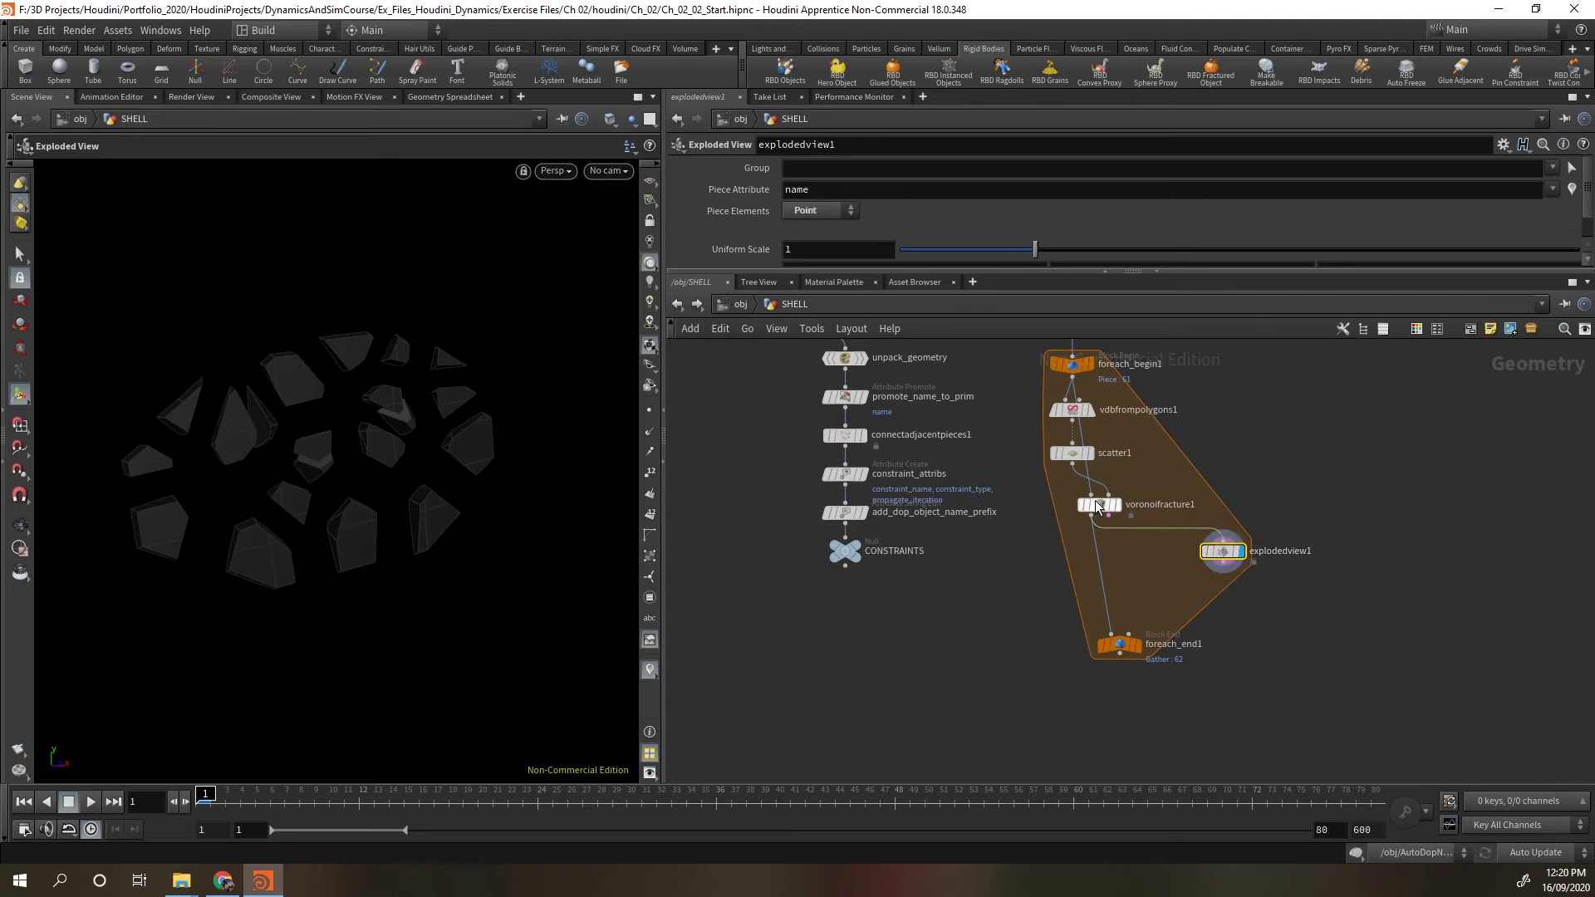
{"action": "key", "text": "Delete"}
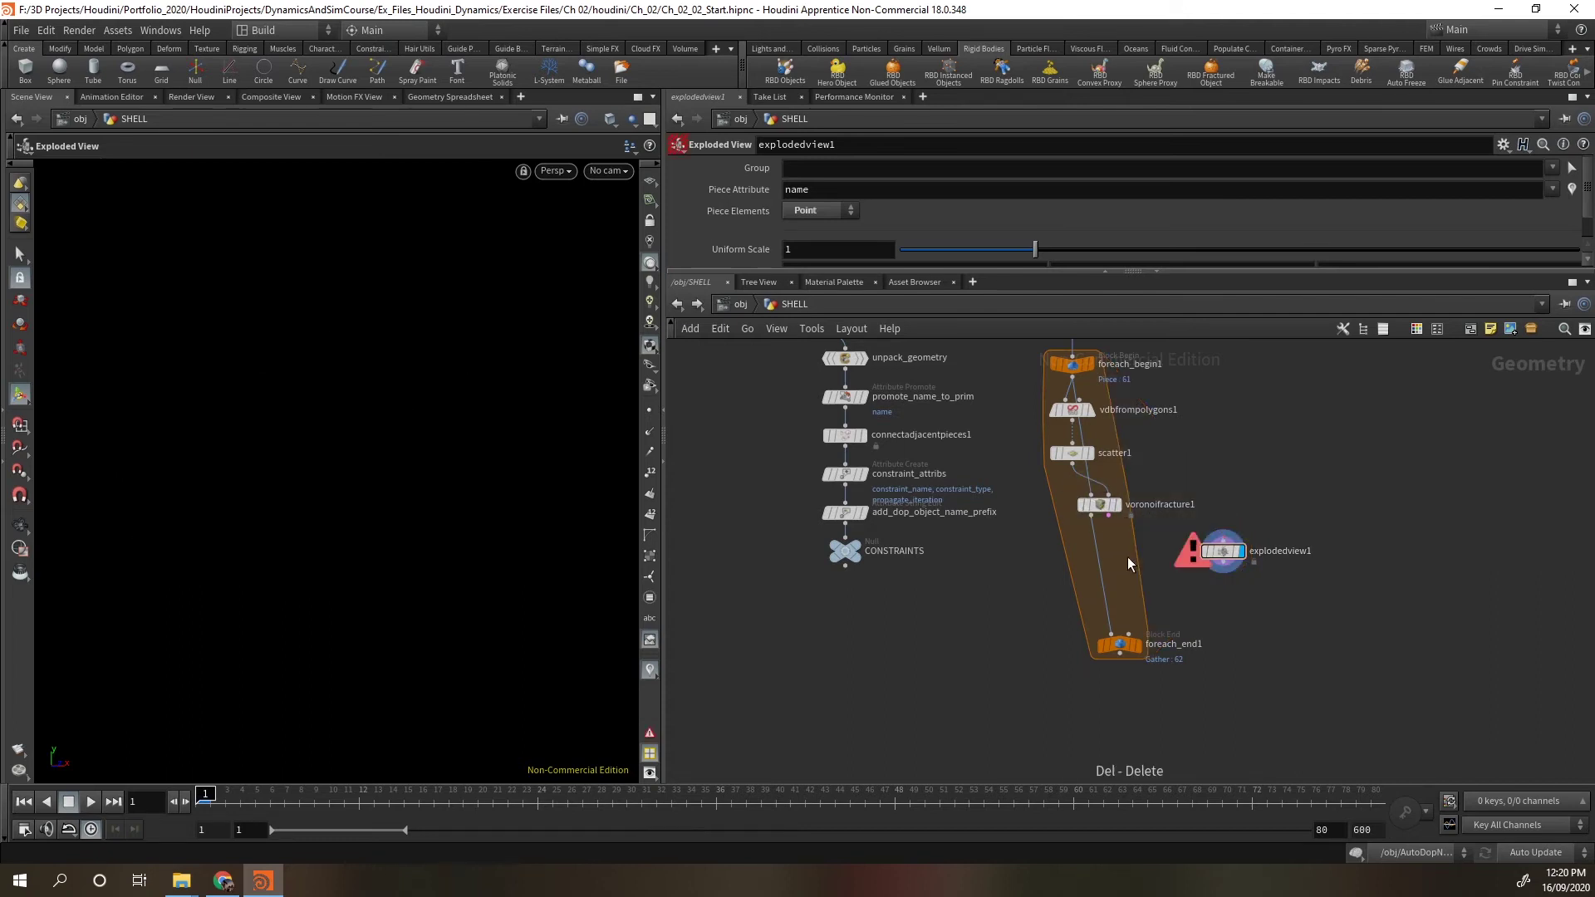
{"action": "mouse_move", "coordinate": [1224, 556]}
{"action": "left_click_drag", "start_coordinate": [1224, 557], "coordinate": [857, 655]}
Examine the node info of voronoifracture1 for its point and primitive counts and attributes.
{"action": "left_click", "coordinate": [1091, 515]}
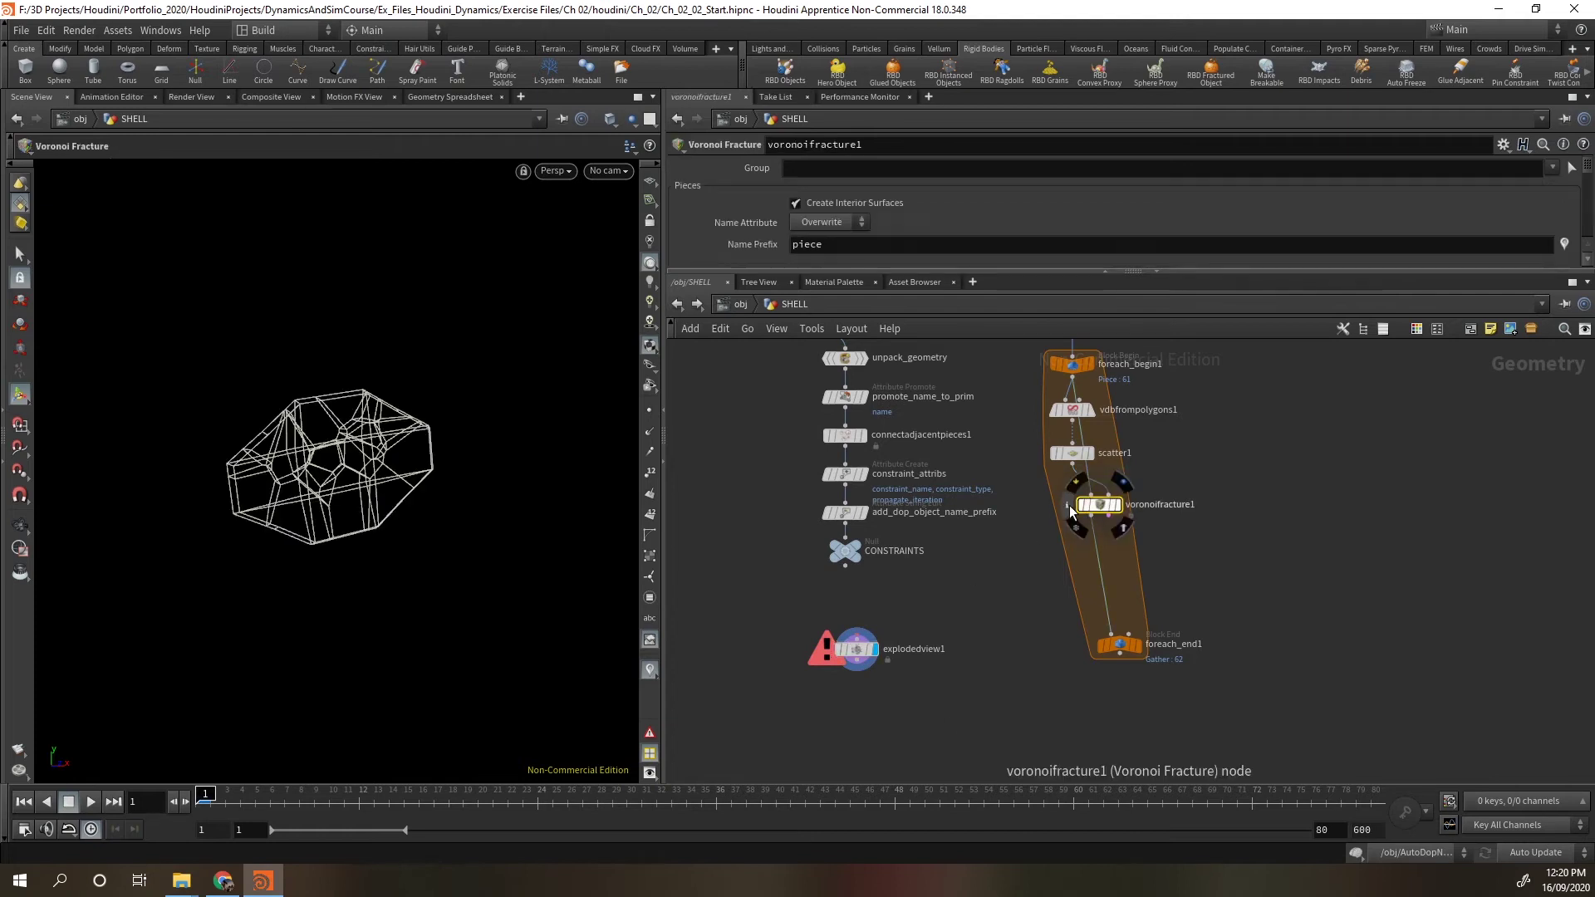
{"action": "left_click", "coordinate": [1067, 504]}
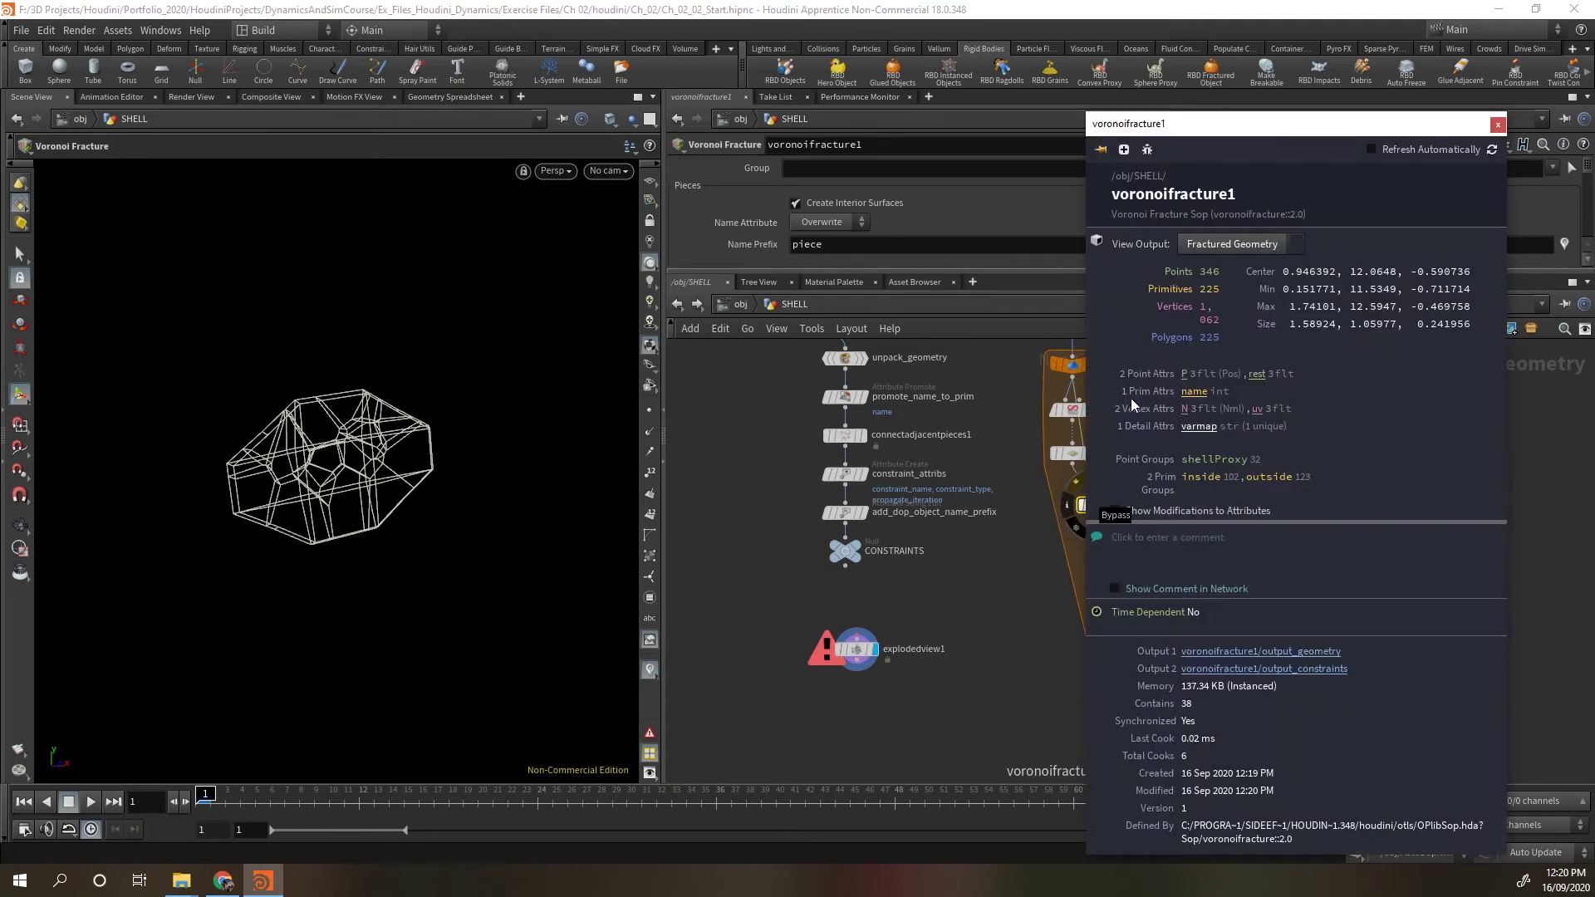
{"action": "left_click", "coordinate": [1498, 125]}
Insert a Pack node between voronoifracture1 and foreach_end1 inside the loop, and display it.
{"action": "left_click", "coordinate": [1227, 582]}
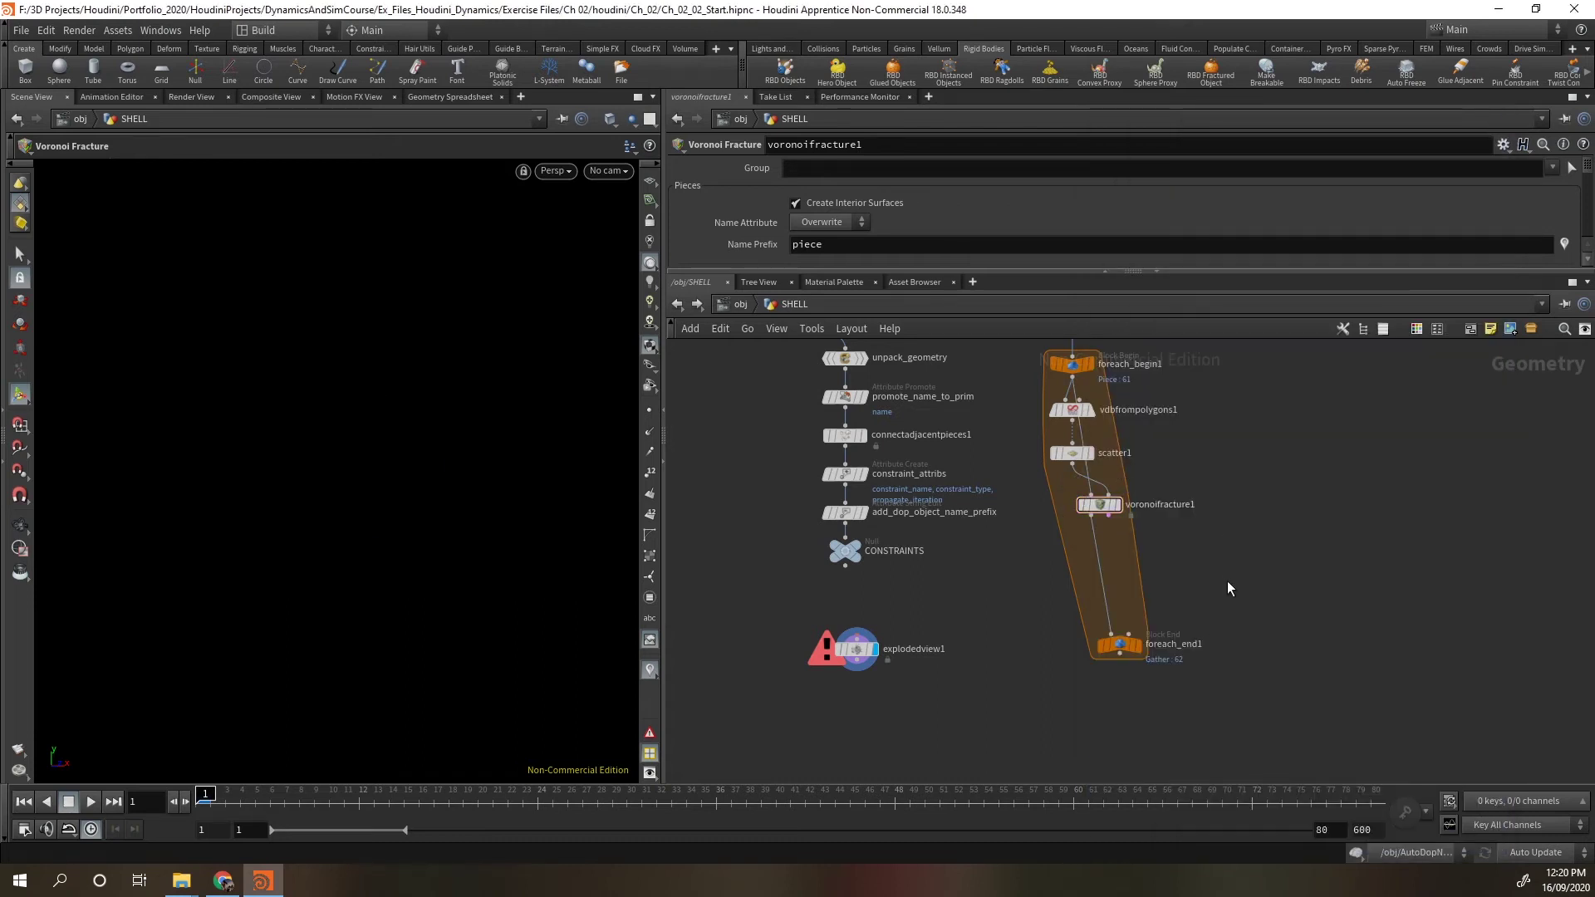
{"action": "key", "text": "Tab"}
{"action": "type", "text": "pack"}
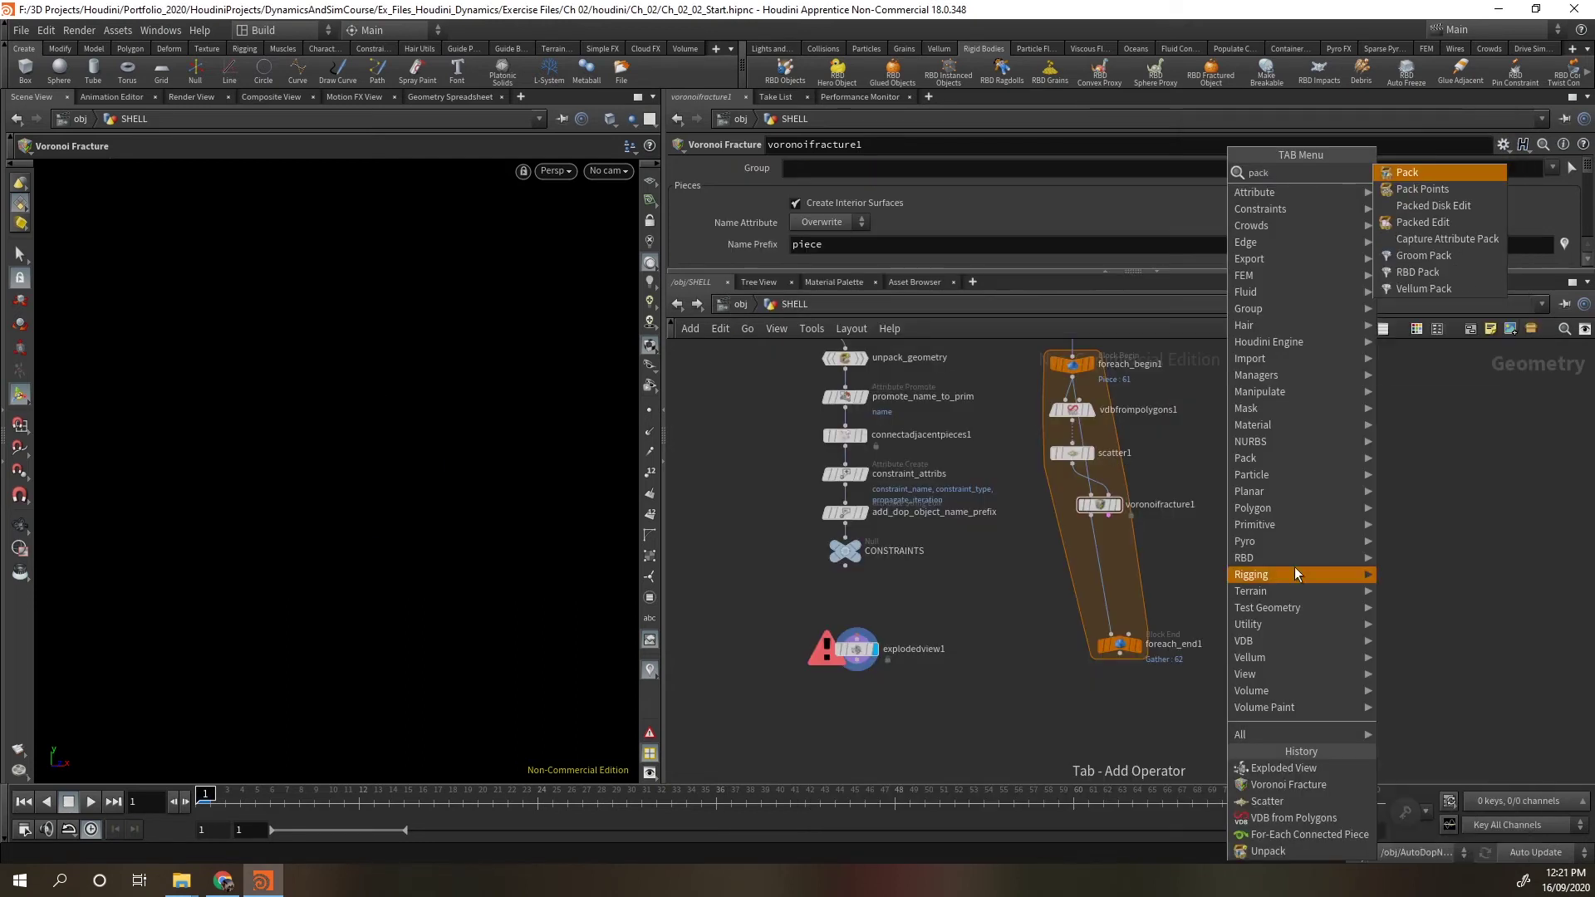
{"action": "left_click", "coordinate": [1440, 170]}
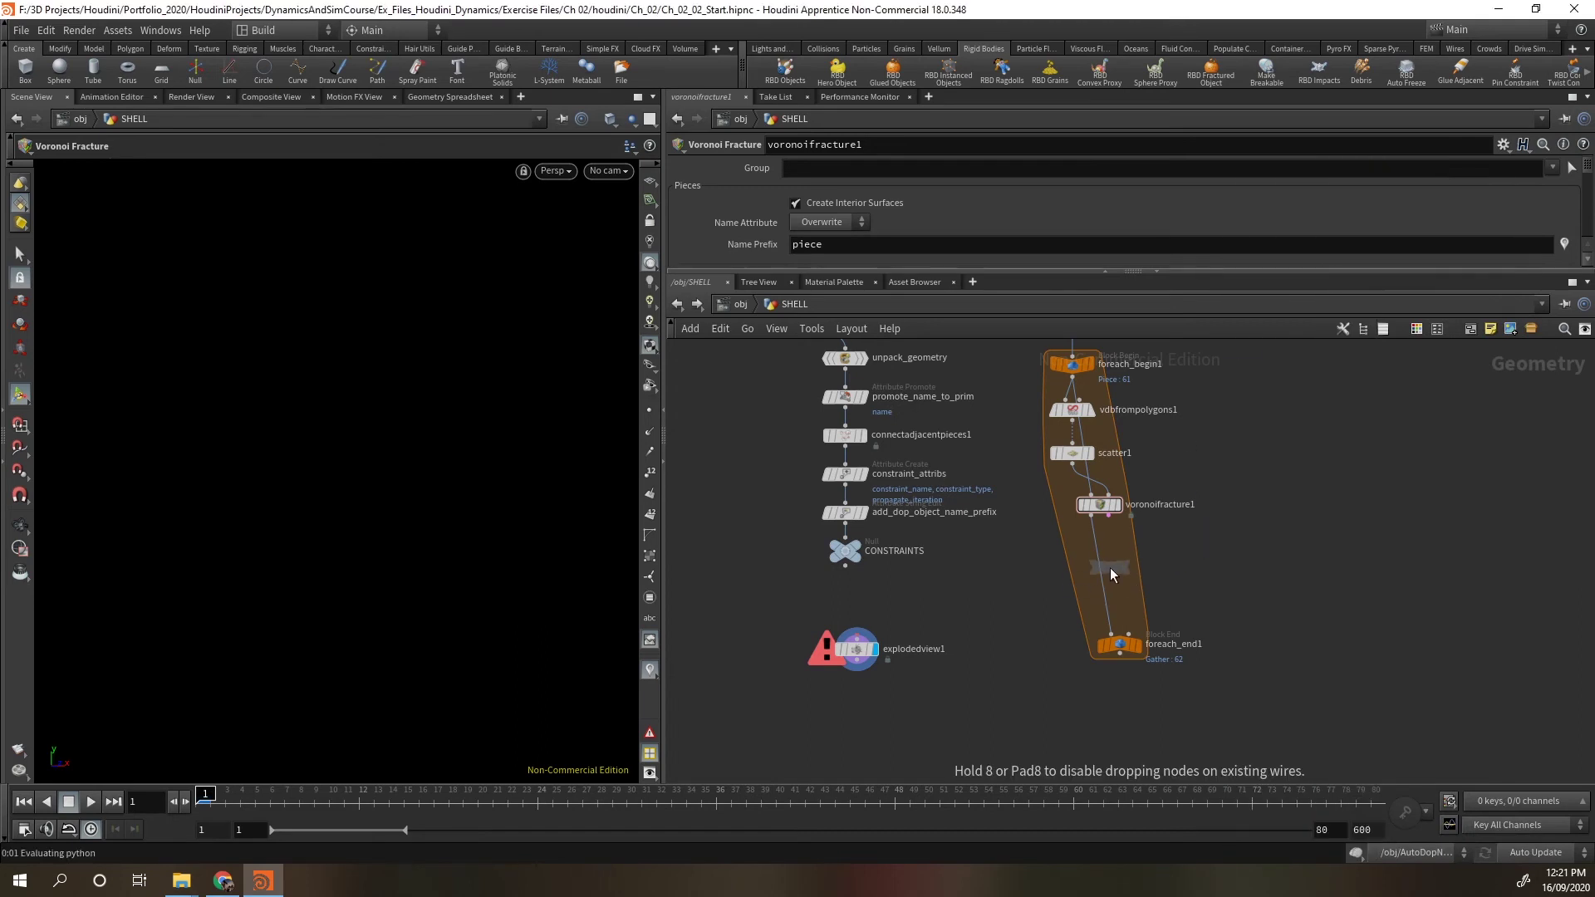
{"action": "left_click", "coordinate": [1102, 566]}
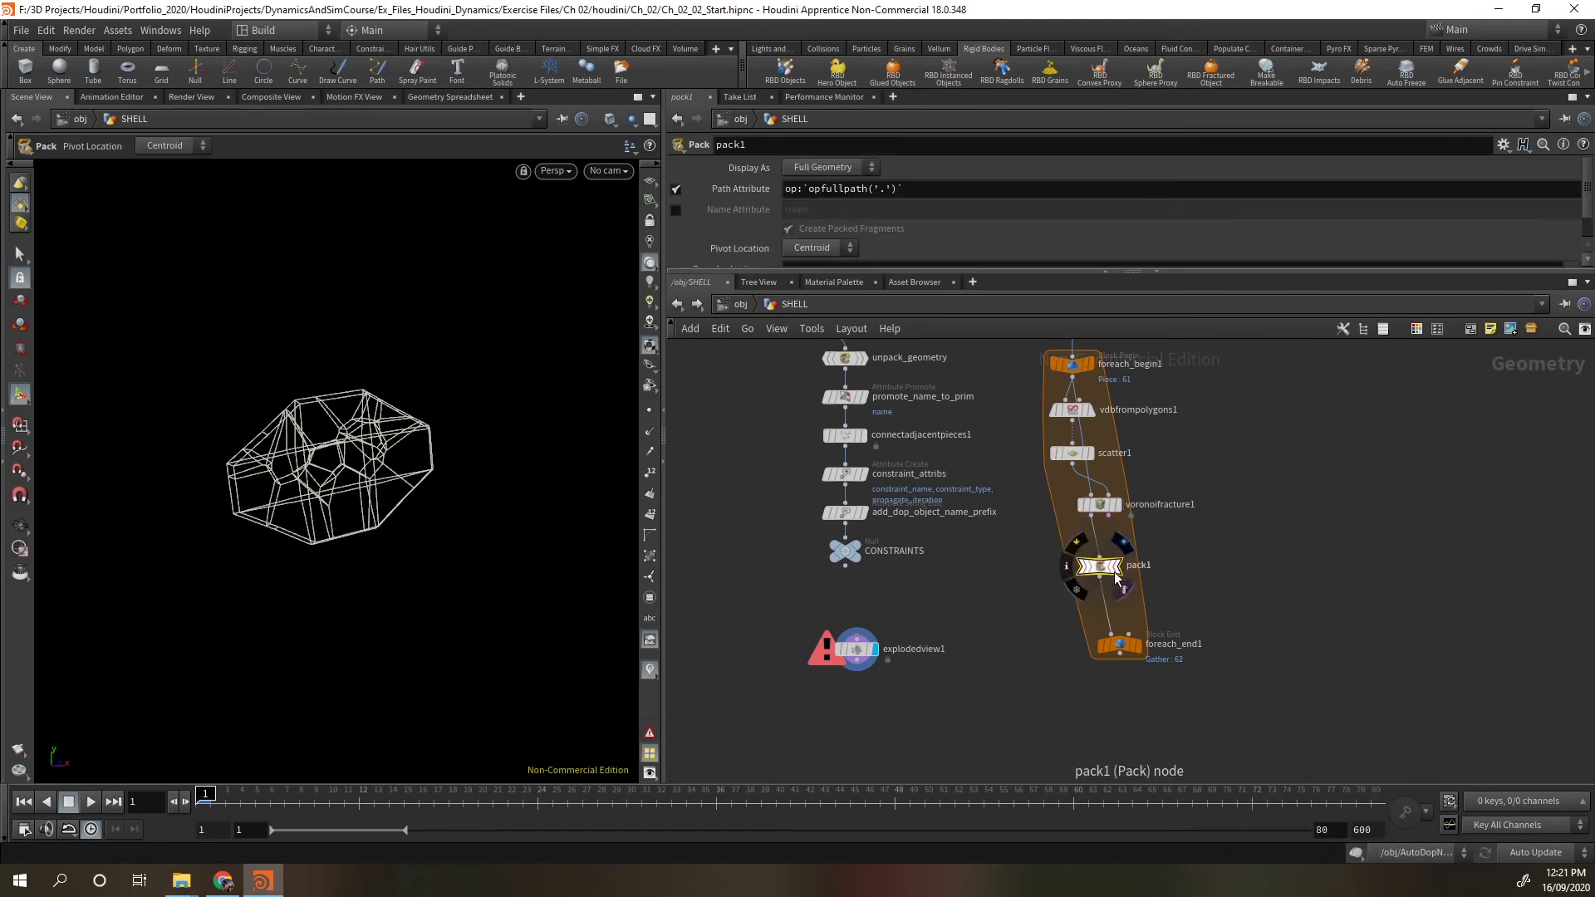
{"action": "left_click", "coordinate": [1122, 543]}
{"action": "mouse_move", "coordinate": [1103, 573]}
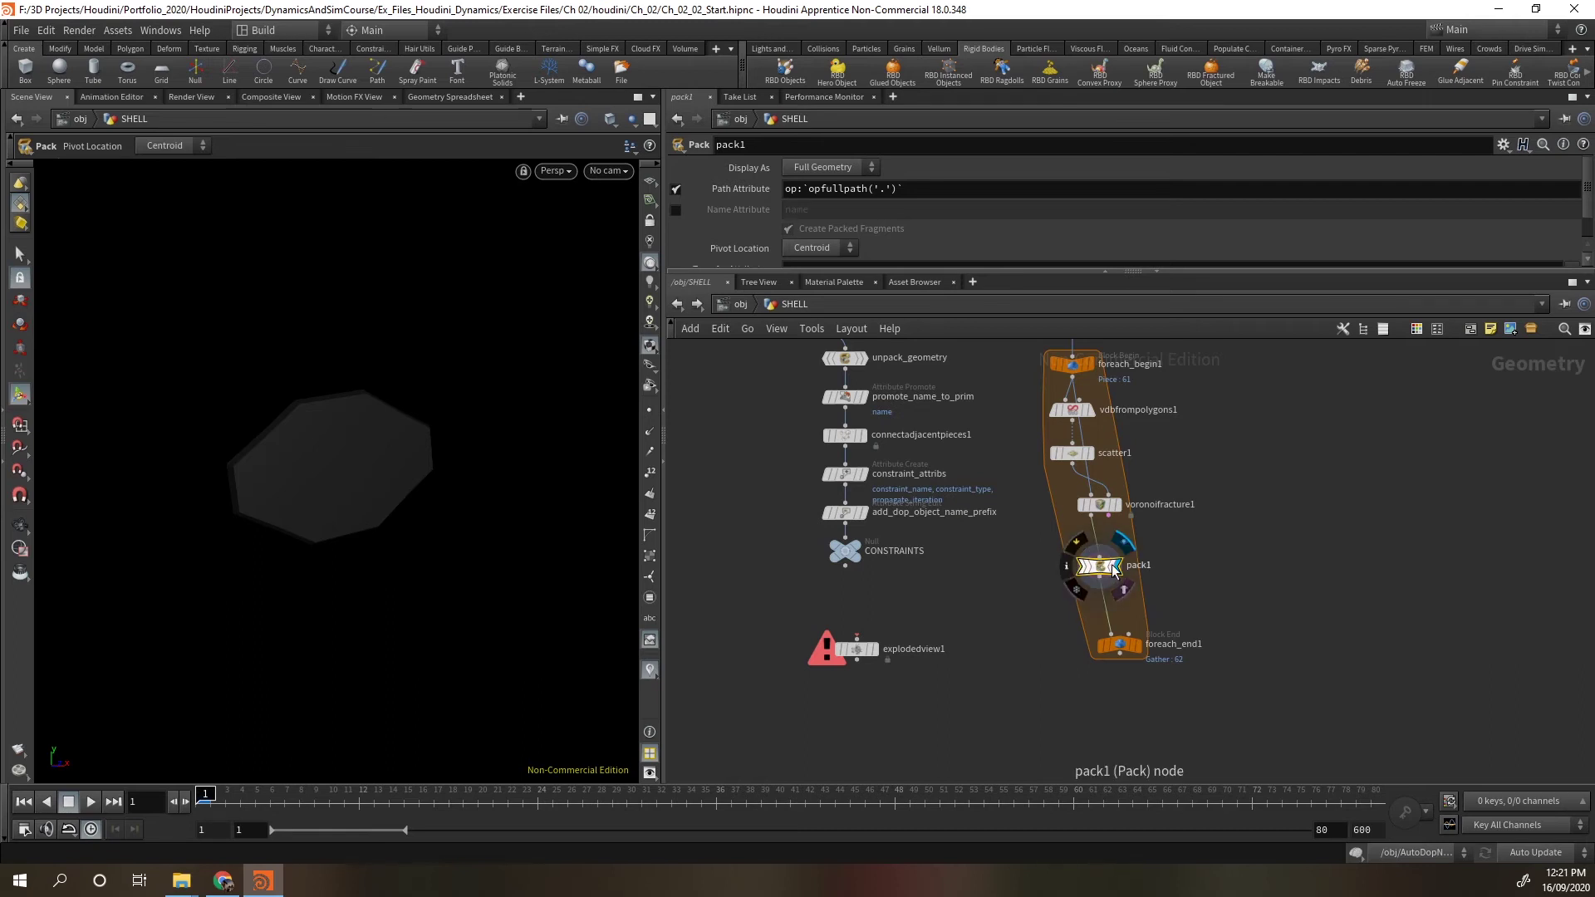
Inspect the packed piece in Wireframe and Smooth Wire Shaded views, and check the primitive count in pack1's node info.
{"action": "left_click", "coordinate": [611, 118]}
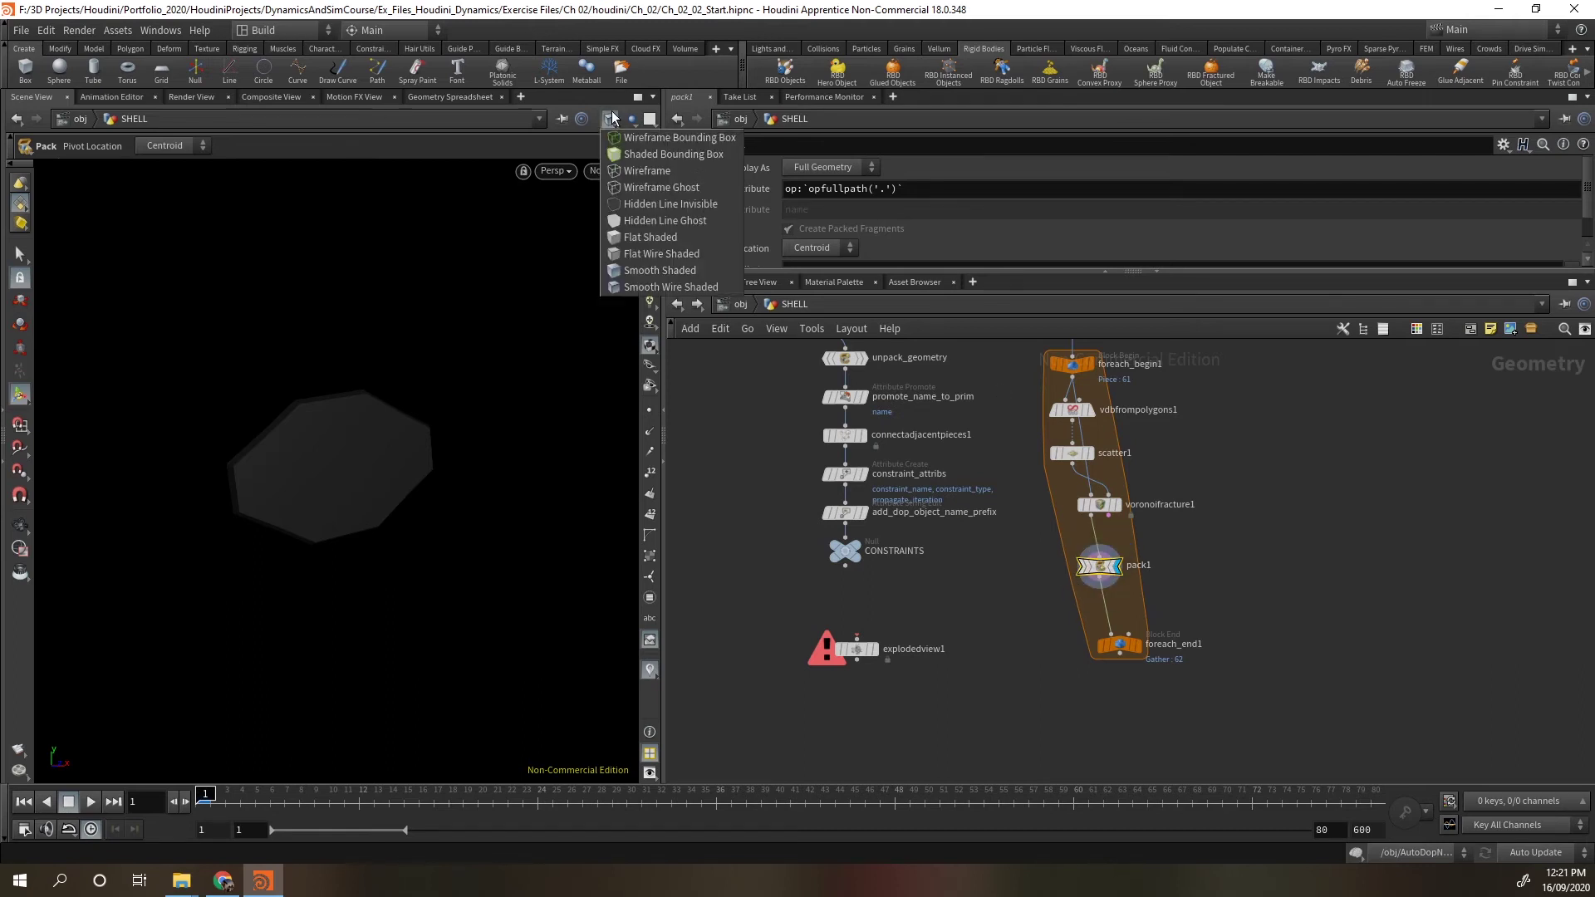
{"action": "left_click", "coordinate": [653, 176]}
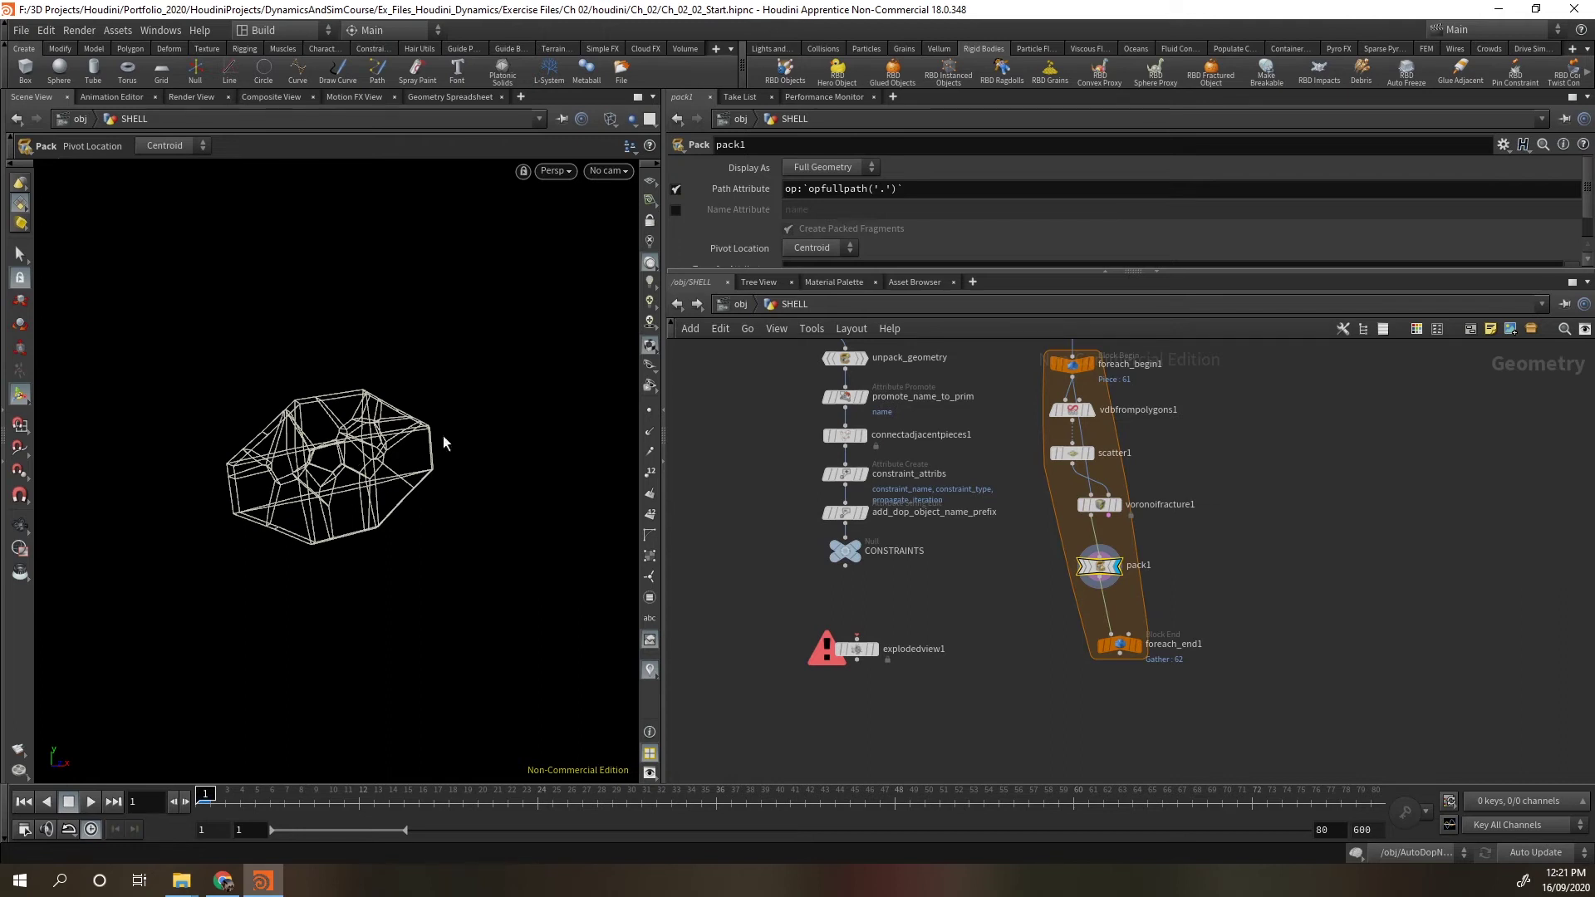
{"action": "left_click", "coordinate": [608, 119]}
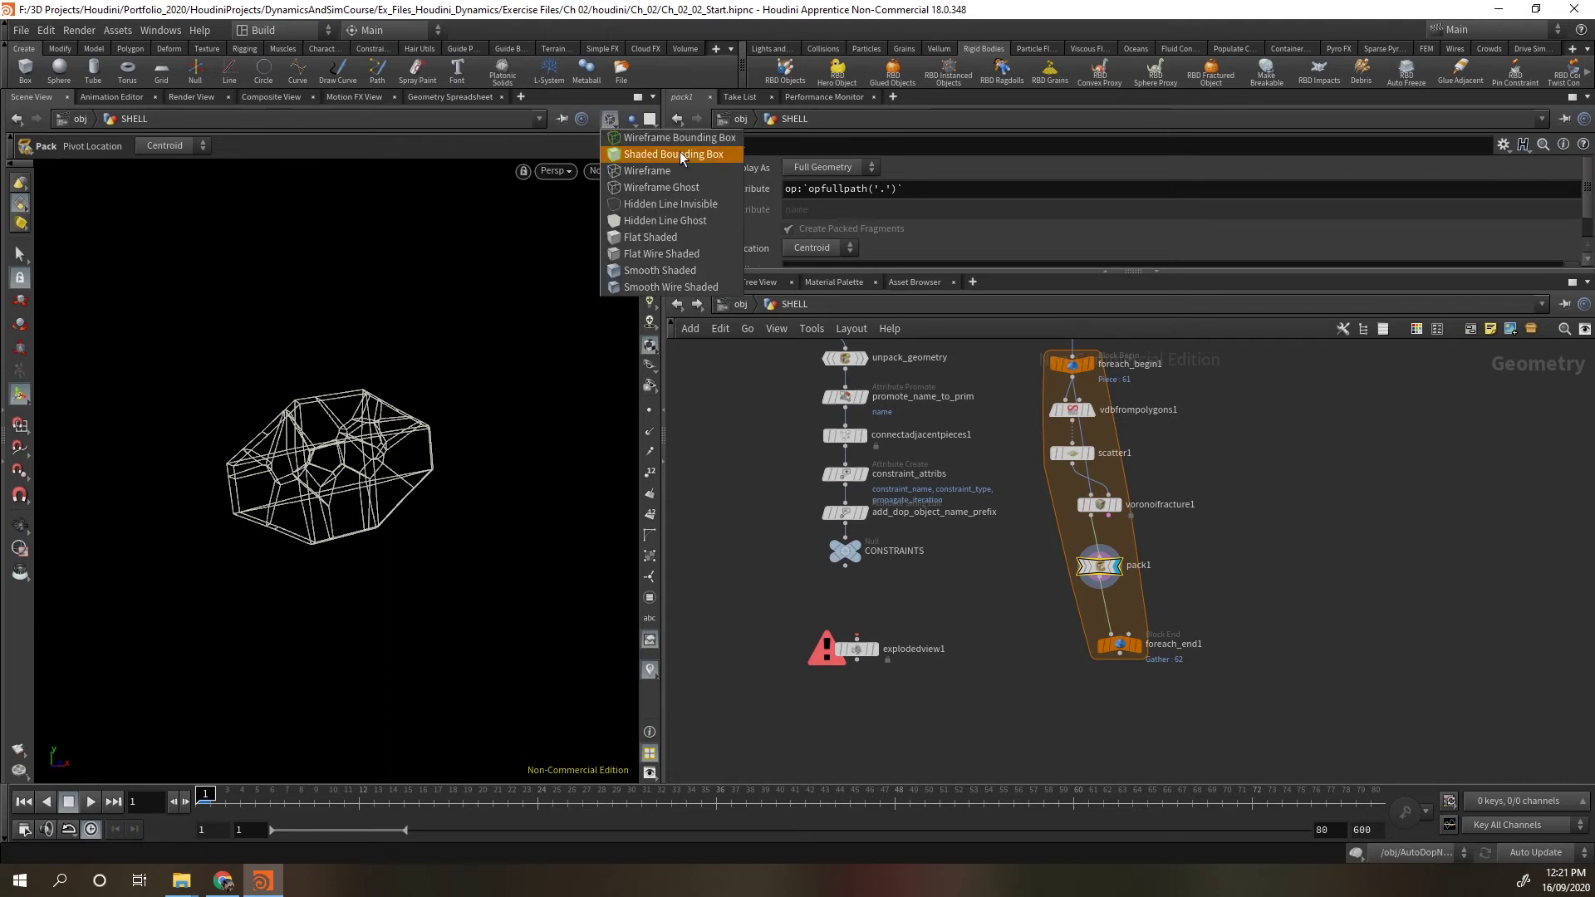
{"action": "left_click", "coordinate": [668, 285]}
{"action": "left_click", "coordinate": [1072, 563]}
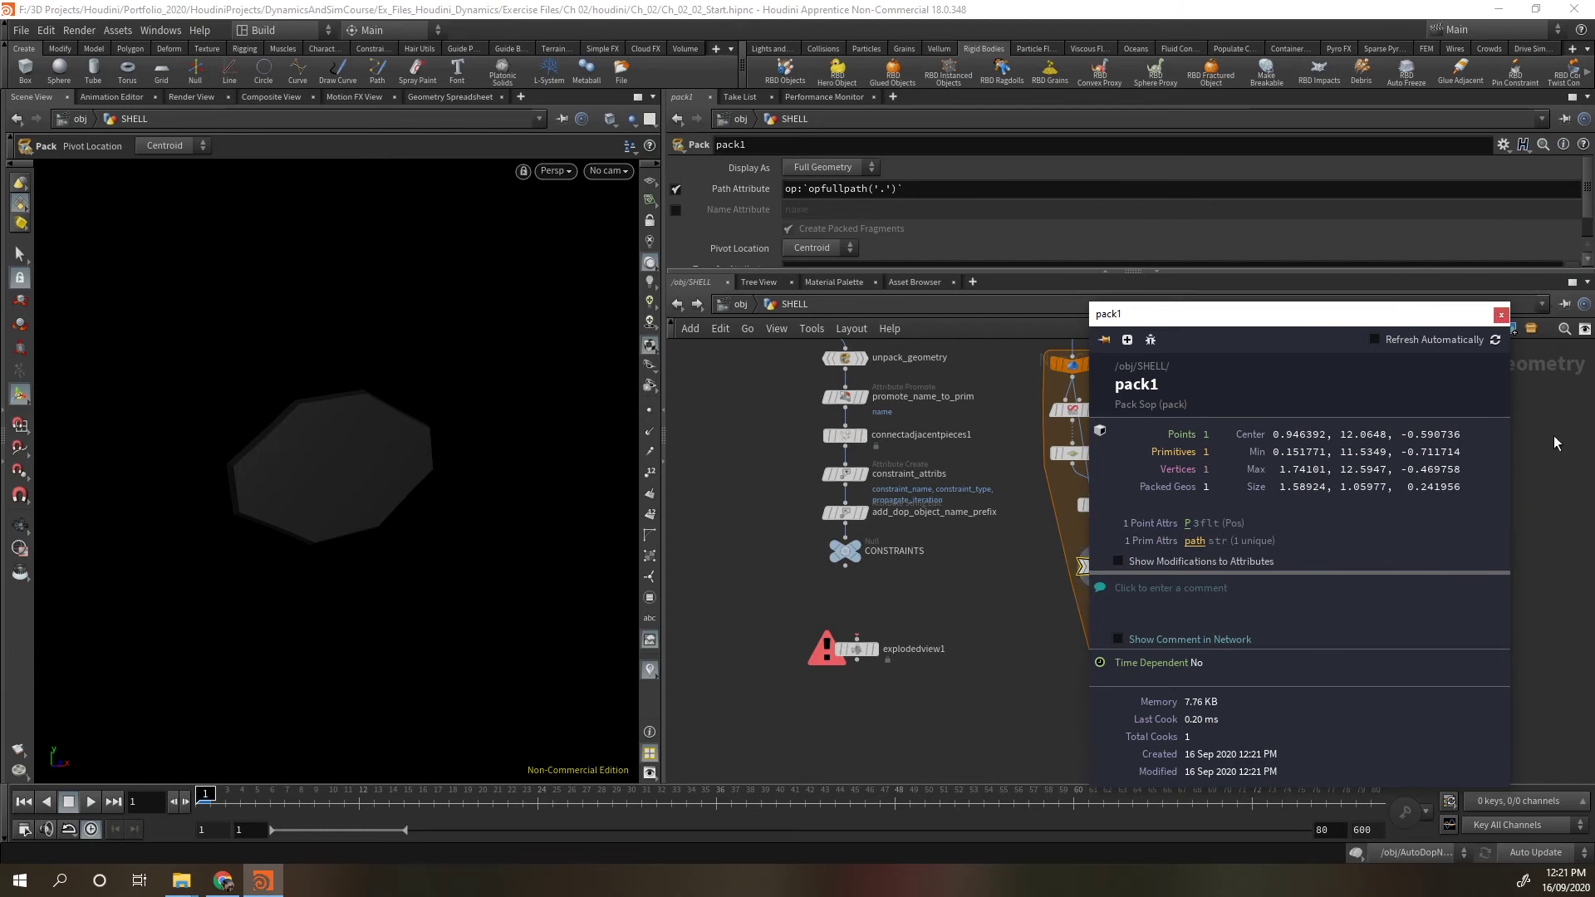
{"action": "left_click", "coordinate": [1501, 315]}
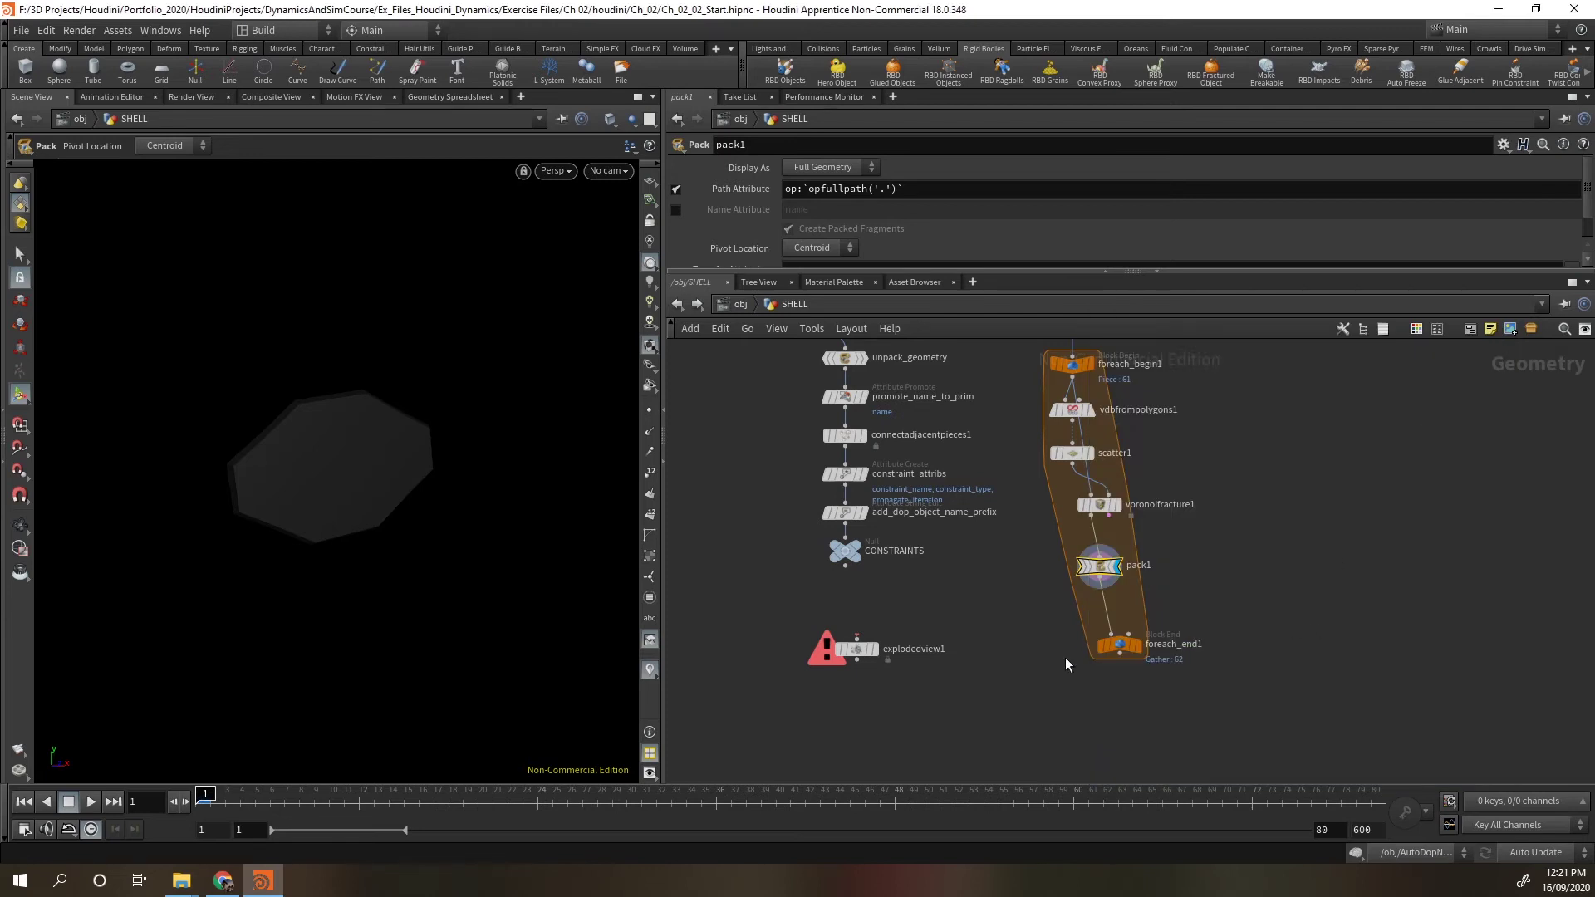
Display foreach_end1 and inspect the whole packed shell in Wireframe shading.
{"action": "left_click", "coordinate": [1134, 645]}
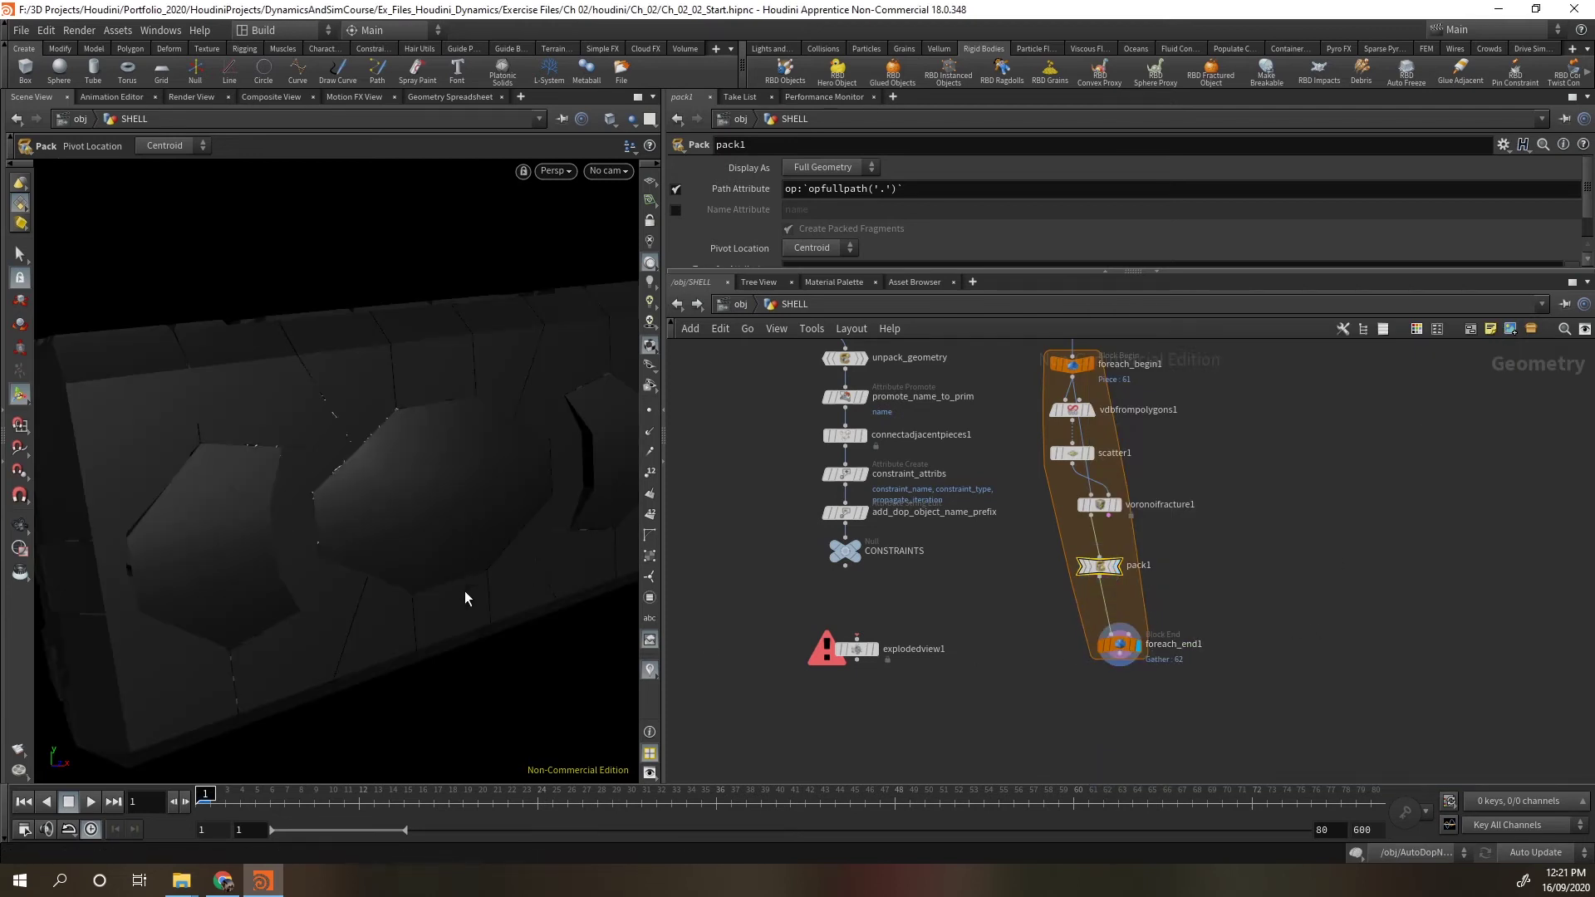
{"action": "key", "text": "h"}
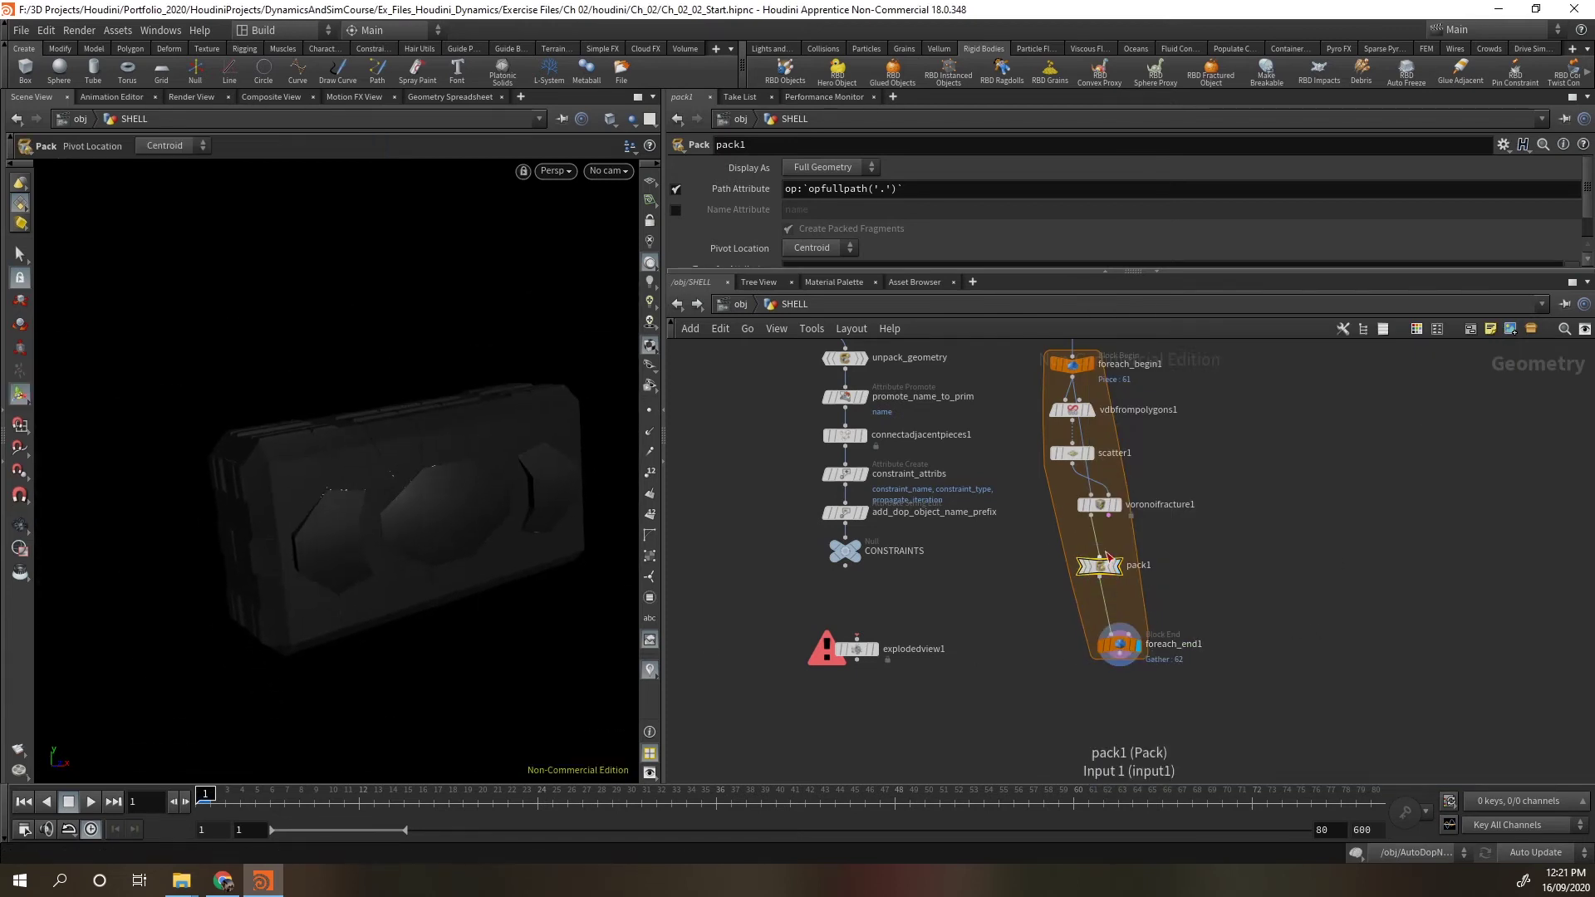
{"action": "left_click", "coordinate": [611, 120]}
{"action": "left_click", "coordinate": [642, 162]}
{"action": "scroll", "coordinate": [498, 523], "scroll_direction": "down", "scroll_amount": 3}
{"action": "scroll", "coordinate": [490, 598], "scroll_direction": "up", "scroll_amount": 10}
{"action": "key", "text": "Escape"}
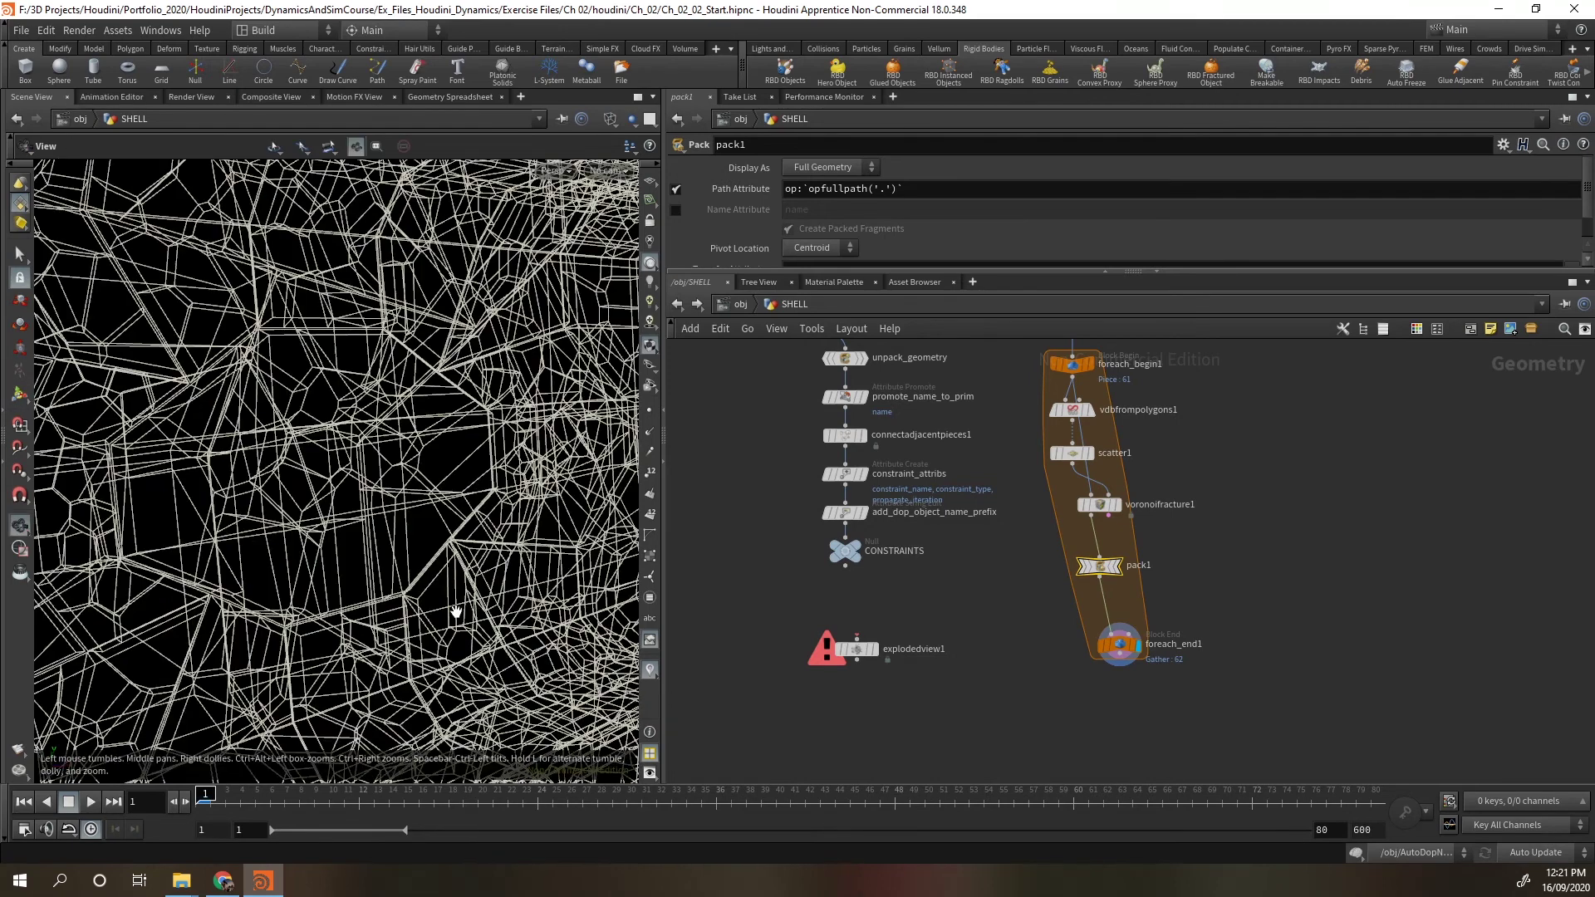
Return the view of the whole shell to Smooth Wire Shaded and check the packed geometry count in foreach_end1's node info.
{"action": "key", "text": "h"}
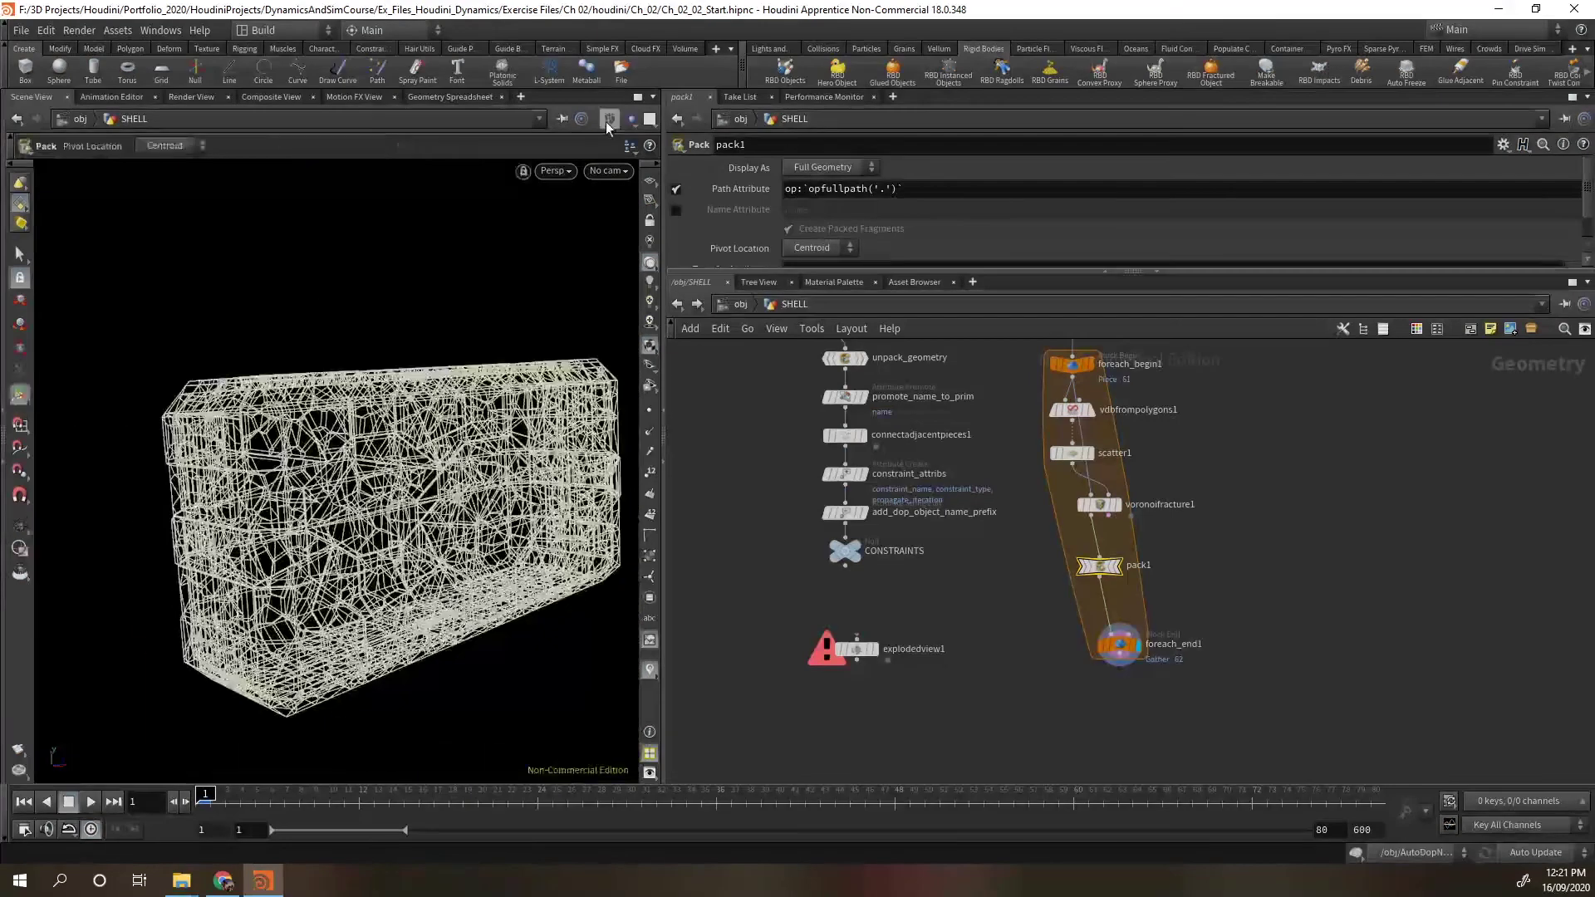
{"action": "left_click", "coordinate": [605, 121]}
{"action": "left_click", "coordinate": [674, 298]}
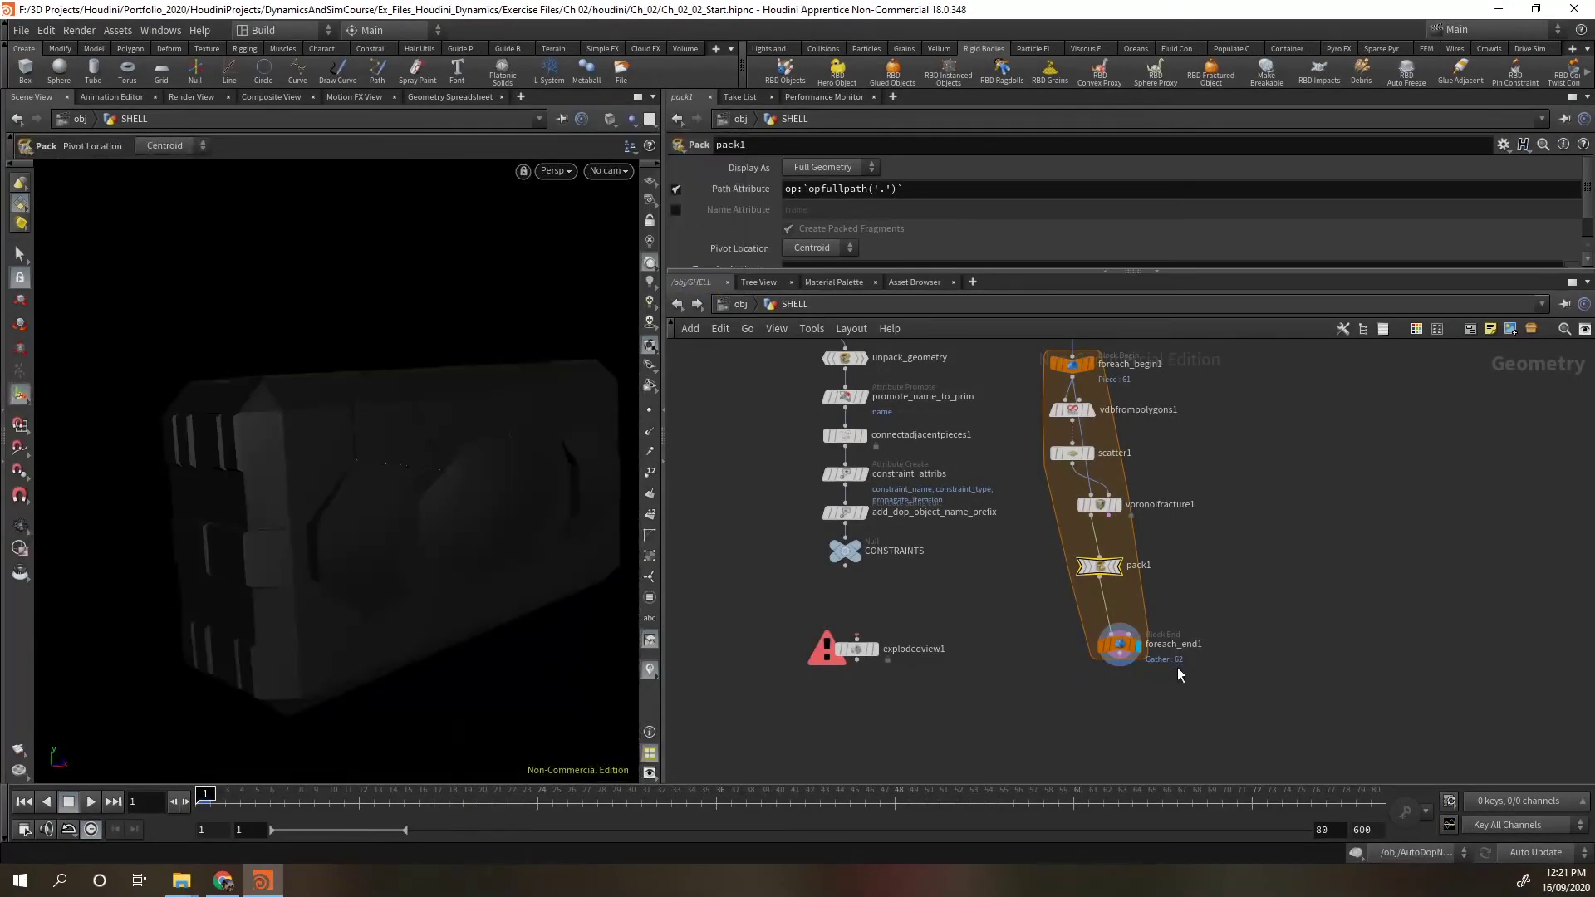
{"action": "left_click", "coordinate": [1088, 641]}
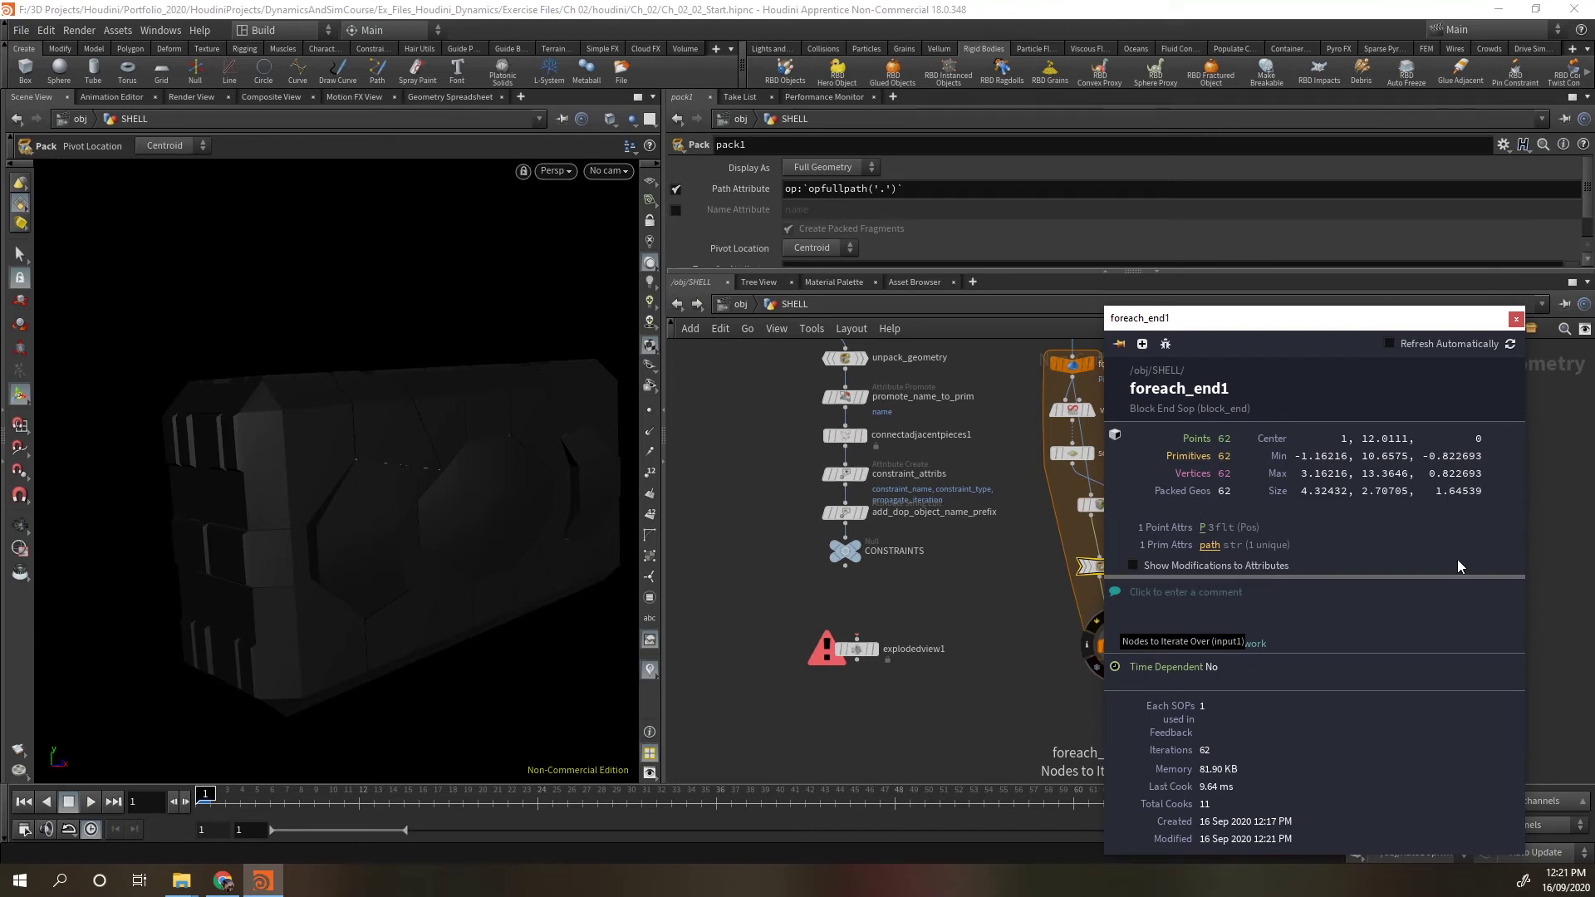
{"action": "left_click", "coordinate": [1516, 322]}
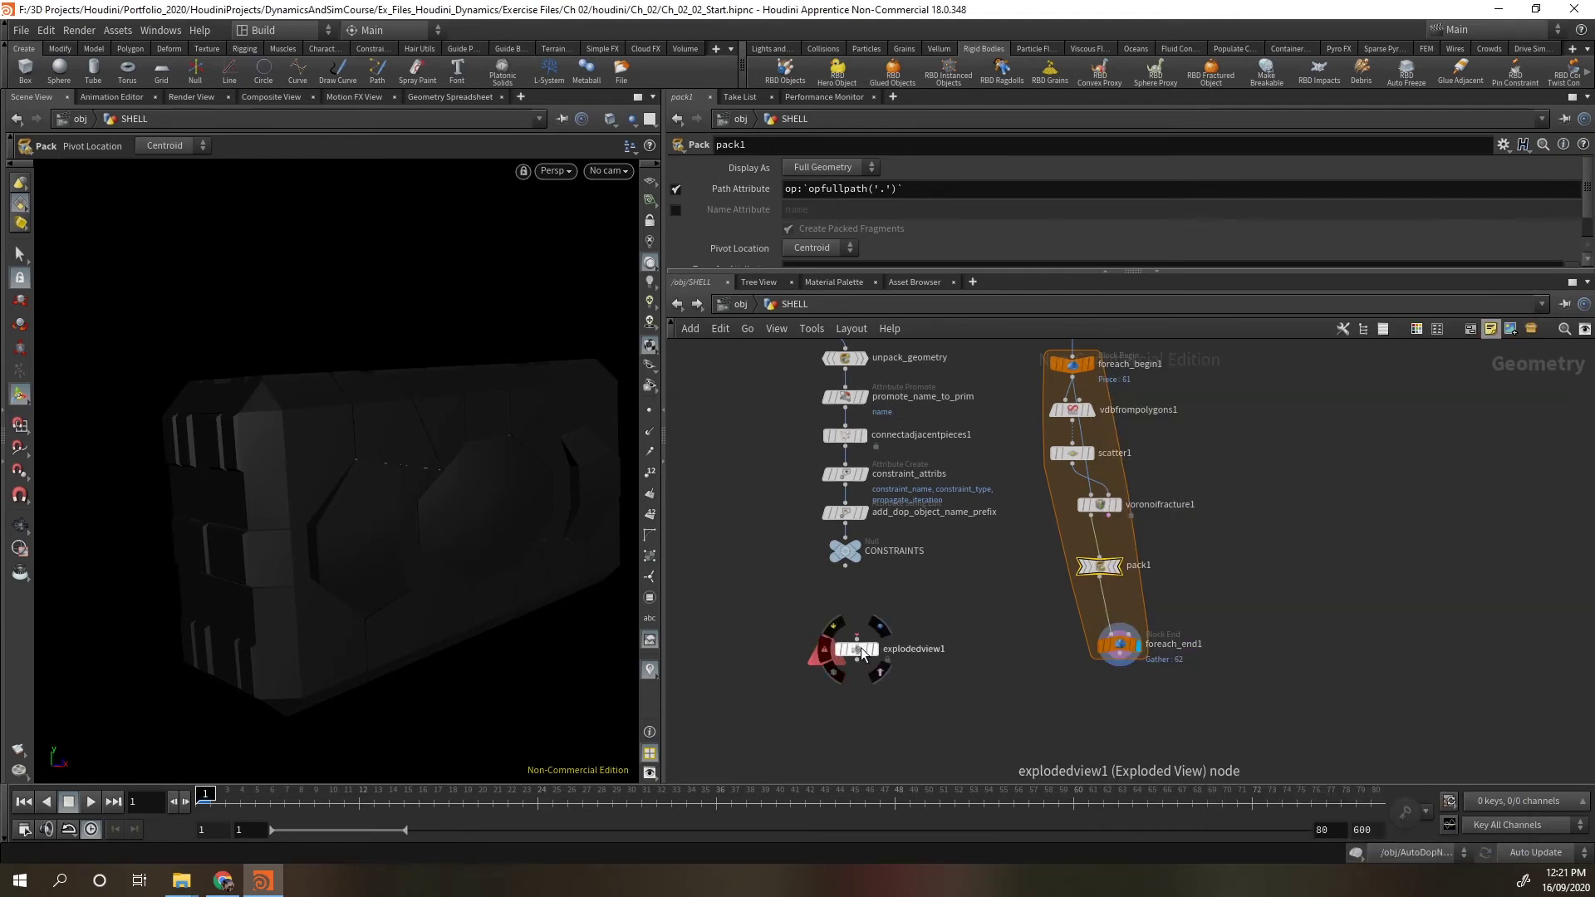
Preview the packed pieces spread apart by connecting and displaying explodedview1 on foreach_end1, and disconnect it after the check.
{"action": "left_click_drag", "start_coordinate": [863, 655], "coordinate": [963, 683]}
{"action": "scroll", "coordinate": [994, 734], "scroll_direction": "down", "scroll_amount": 2}
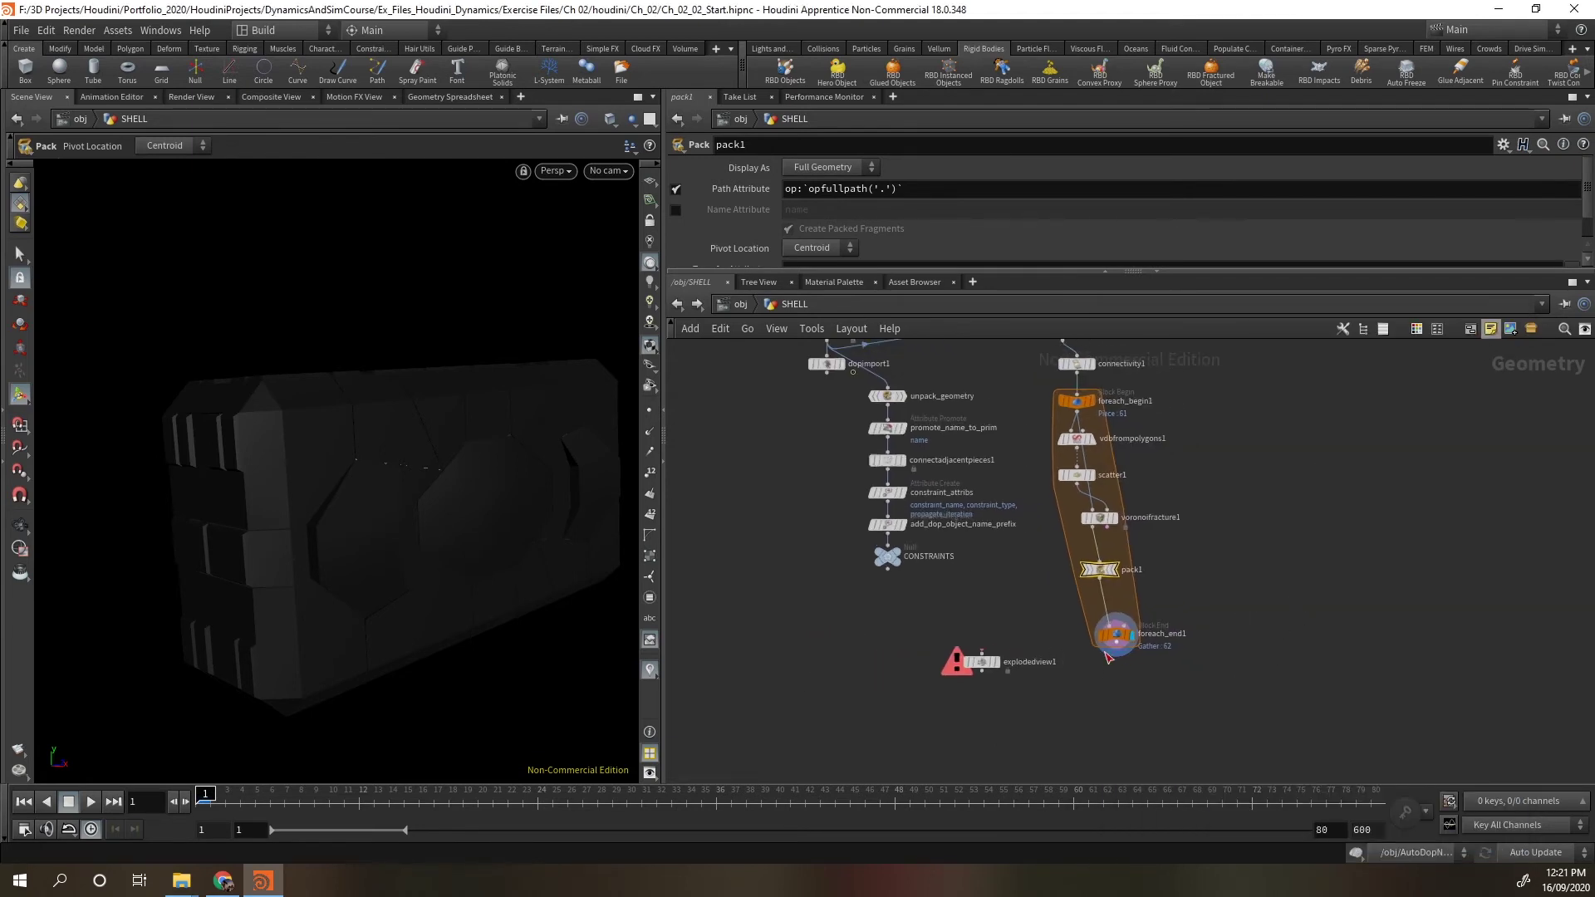
{"action": "left_click_drag", "start_coordinate": [1111, 653], "coordinate": [981, 653]}
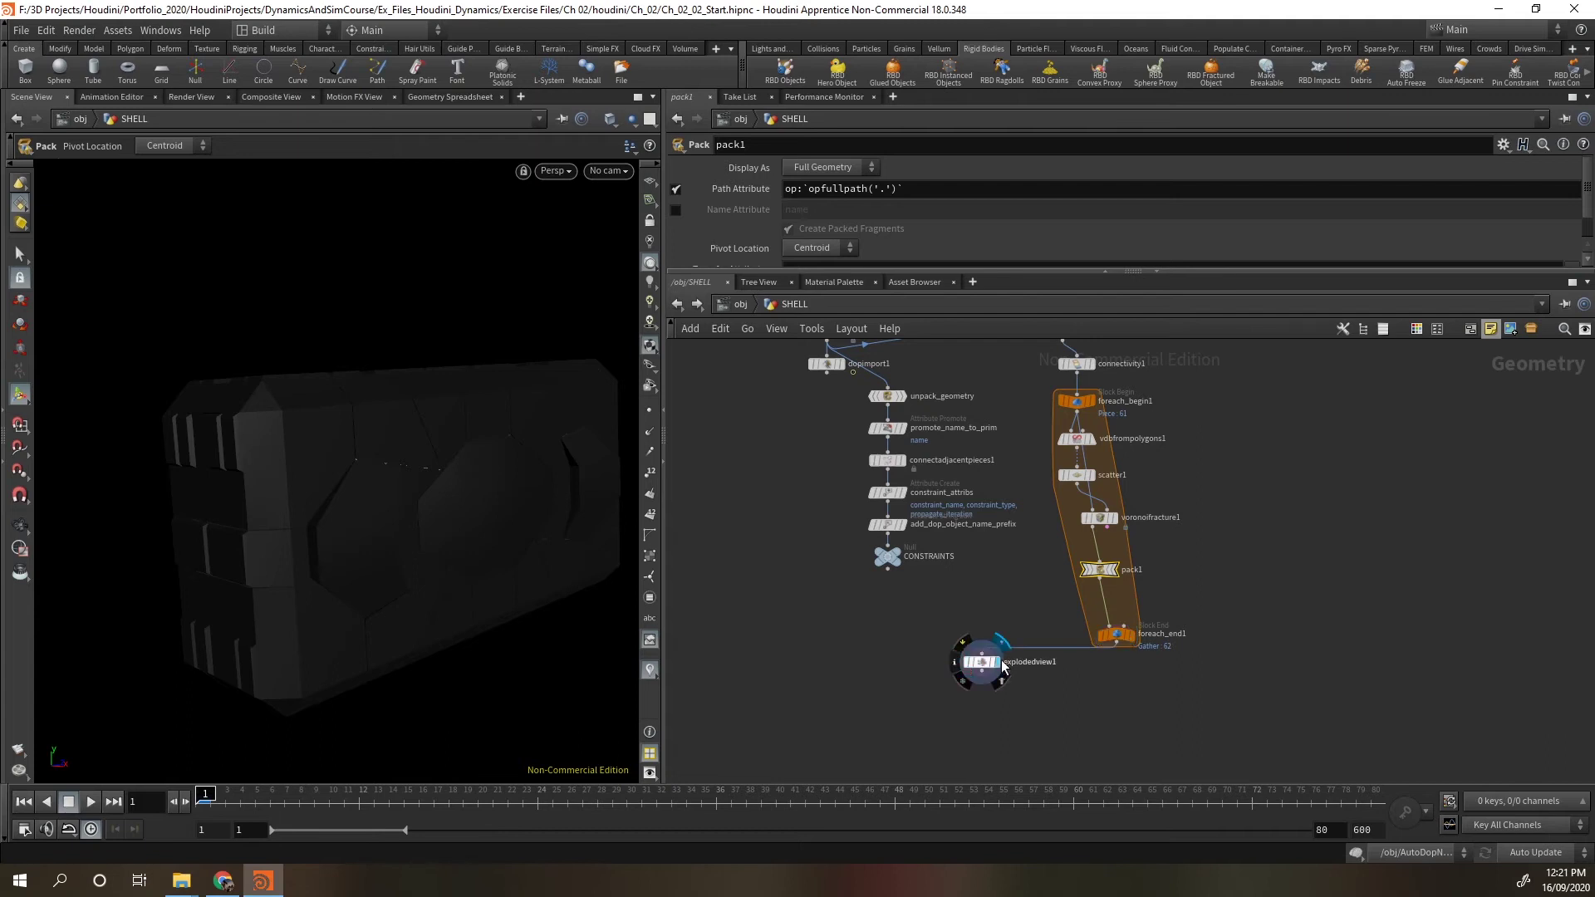
{"action": "left_click", "coordinate": [1002, 664]}
{"action": "key", "text": "Escape"}
{"action": "left_click_drag", "start_coordinate": [462, 654], "coordinate": [516, 724]}
{"action": "key", "text": "Return"}
{"action": "scroll", "coordinate": [1099, 688], "scroll_direction": "up", "scroll_amount": 3}
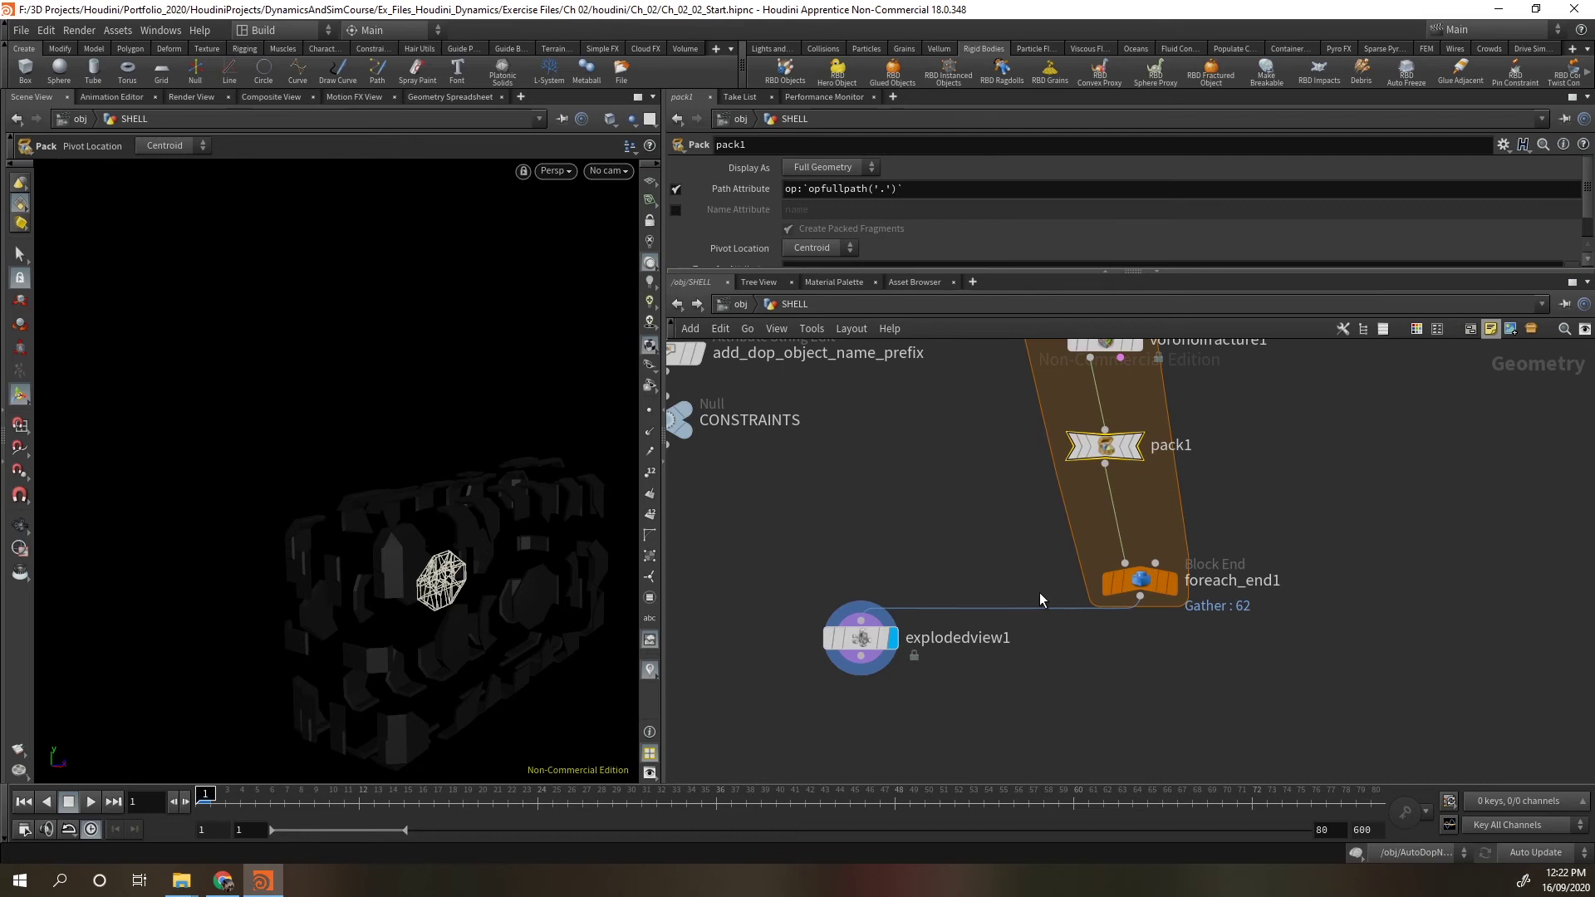
{"action": "key", "text": "Delete"}
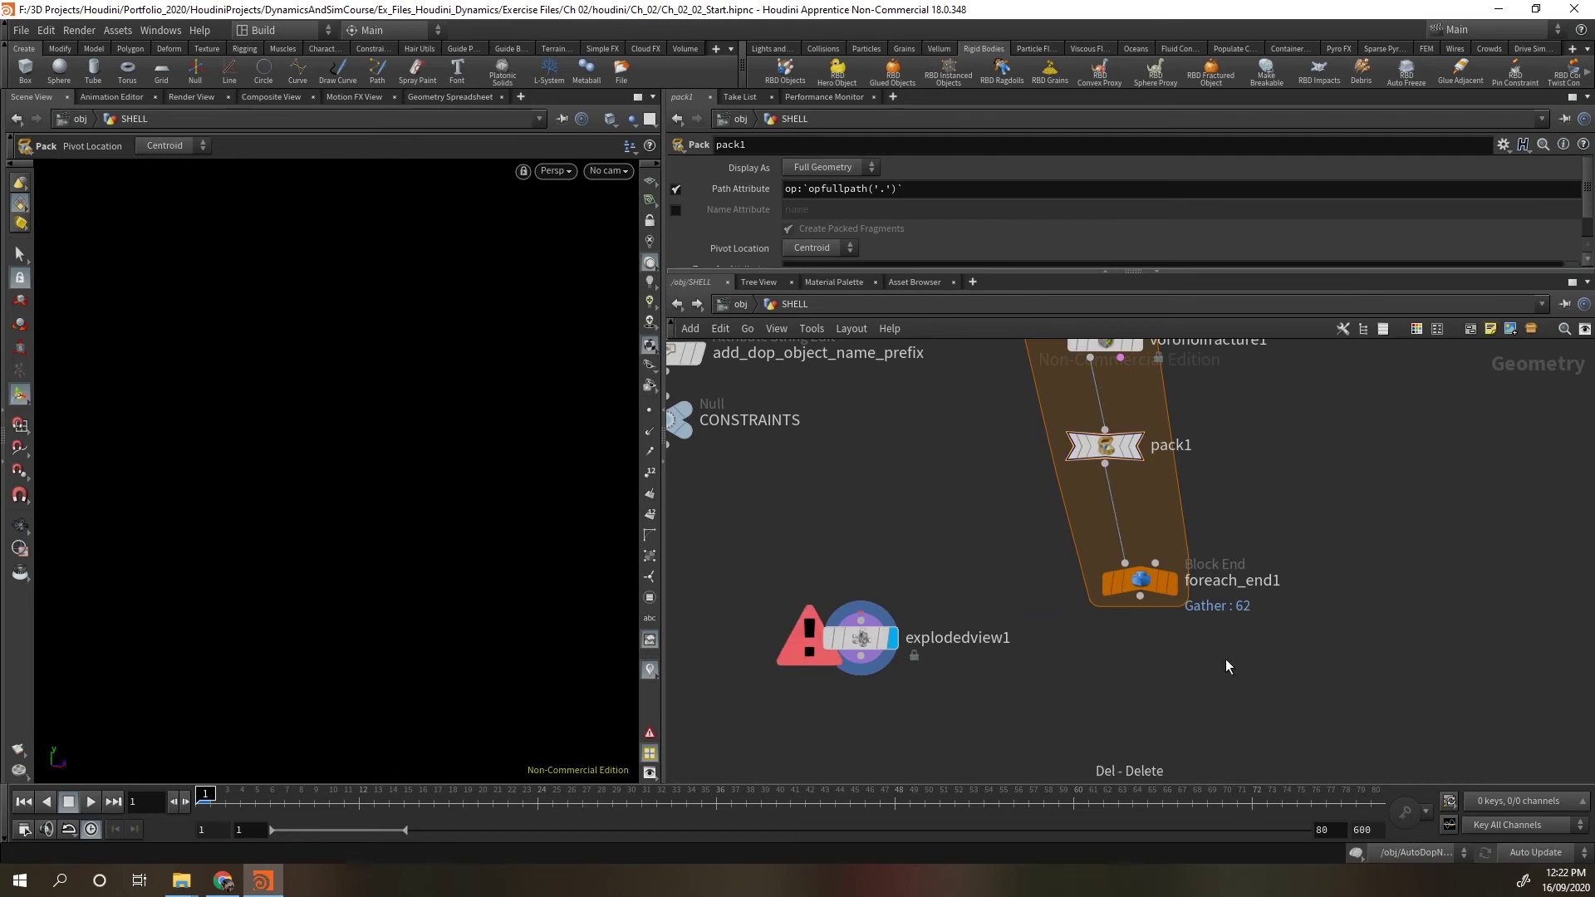
{"action": "scroll", "coordinate": [1224, 660], "scroll_direction": "down", "scroll_amount": 5}
{"action": "middle_click_drag", "start_coordinate": [1107, 631], "coordinate": [1089, 603]}
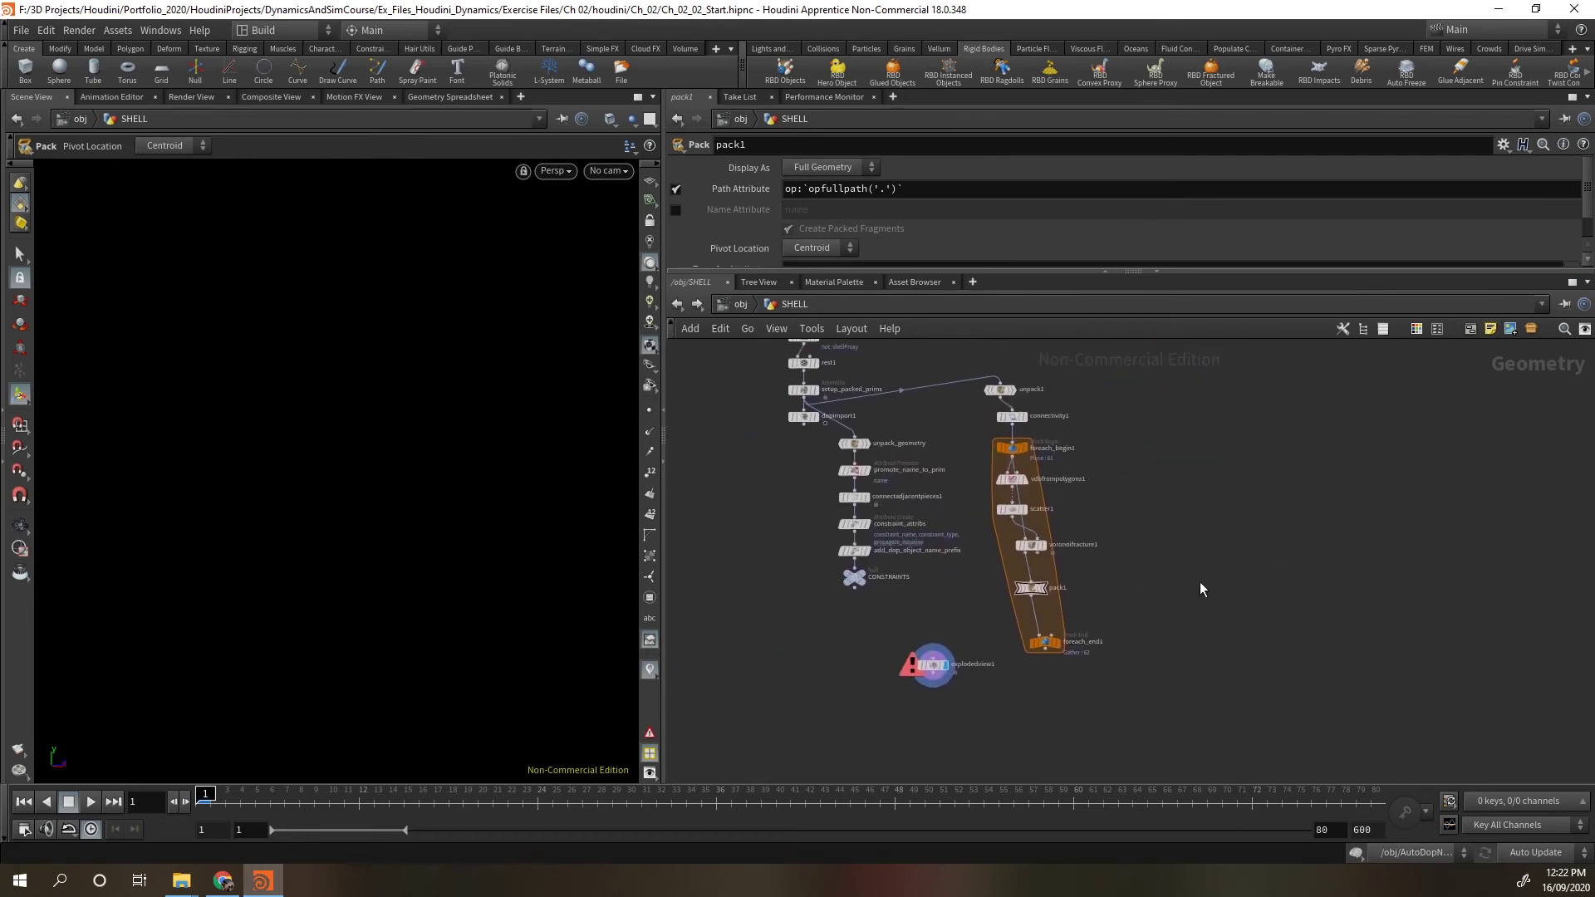
{"action": "key", "text": "Tab"}
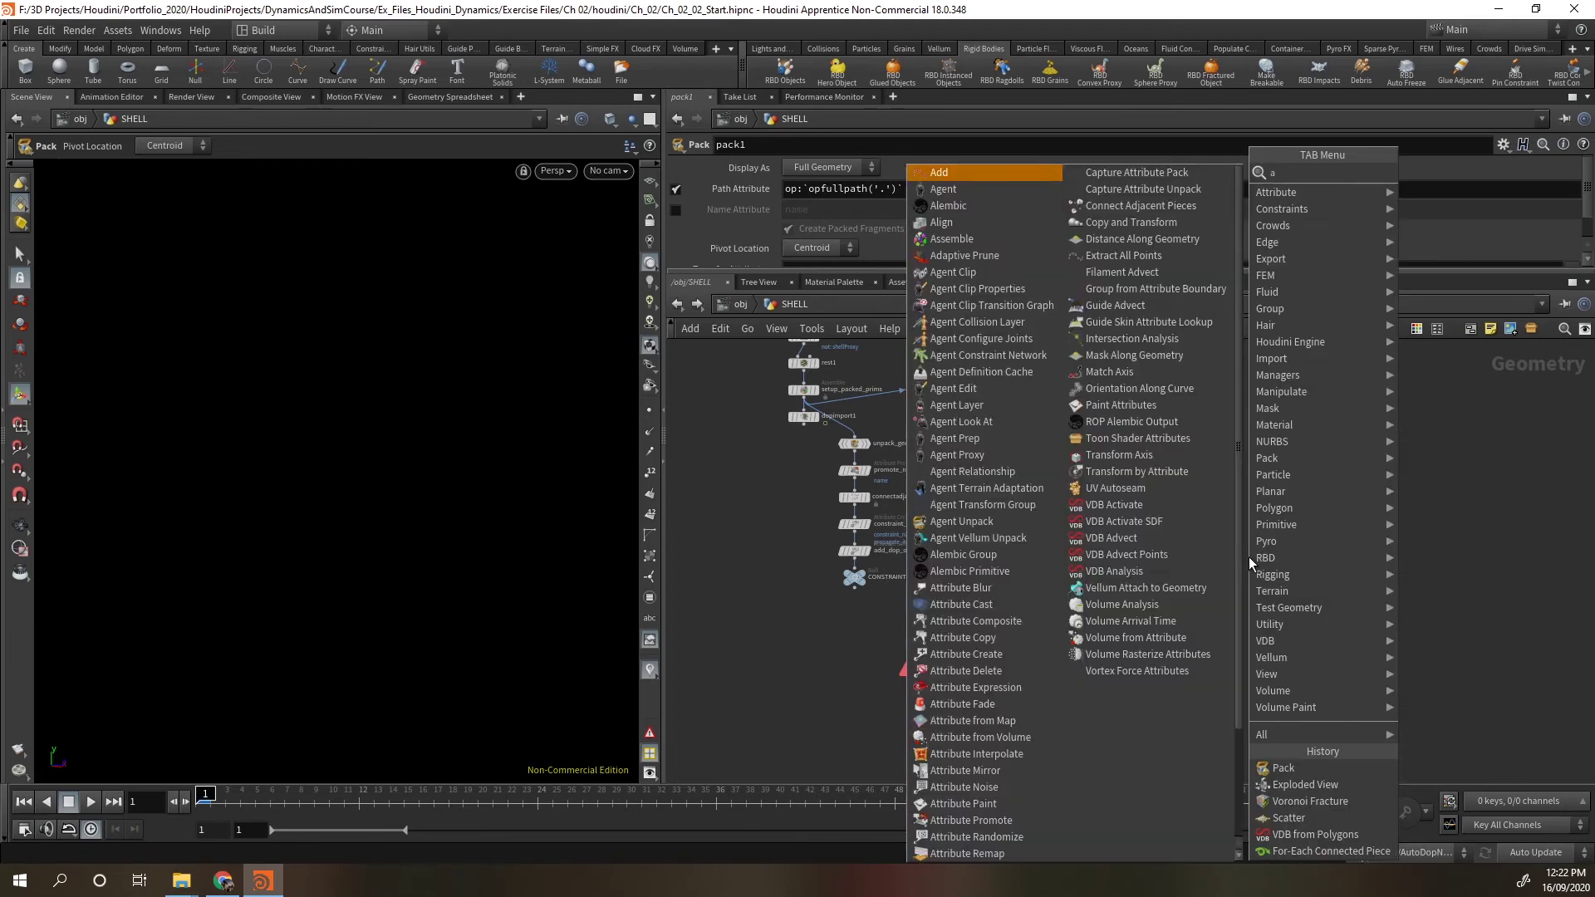
{"action": "type", "text": "att"}
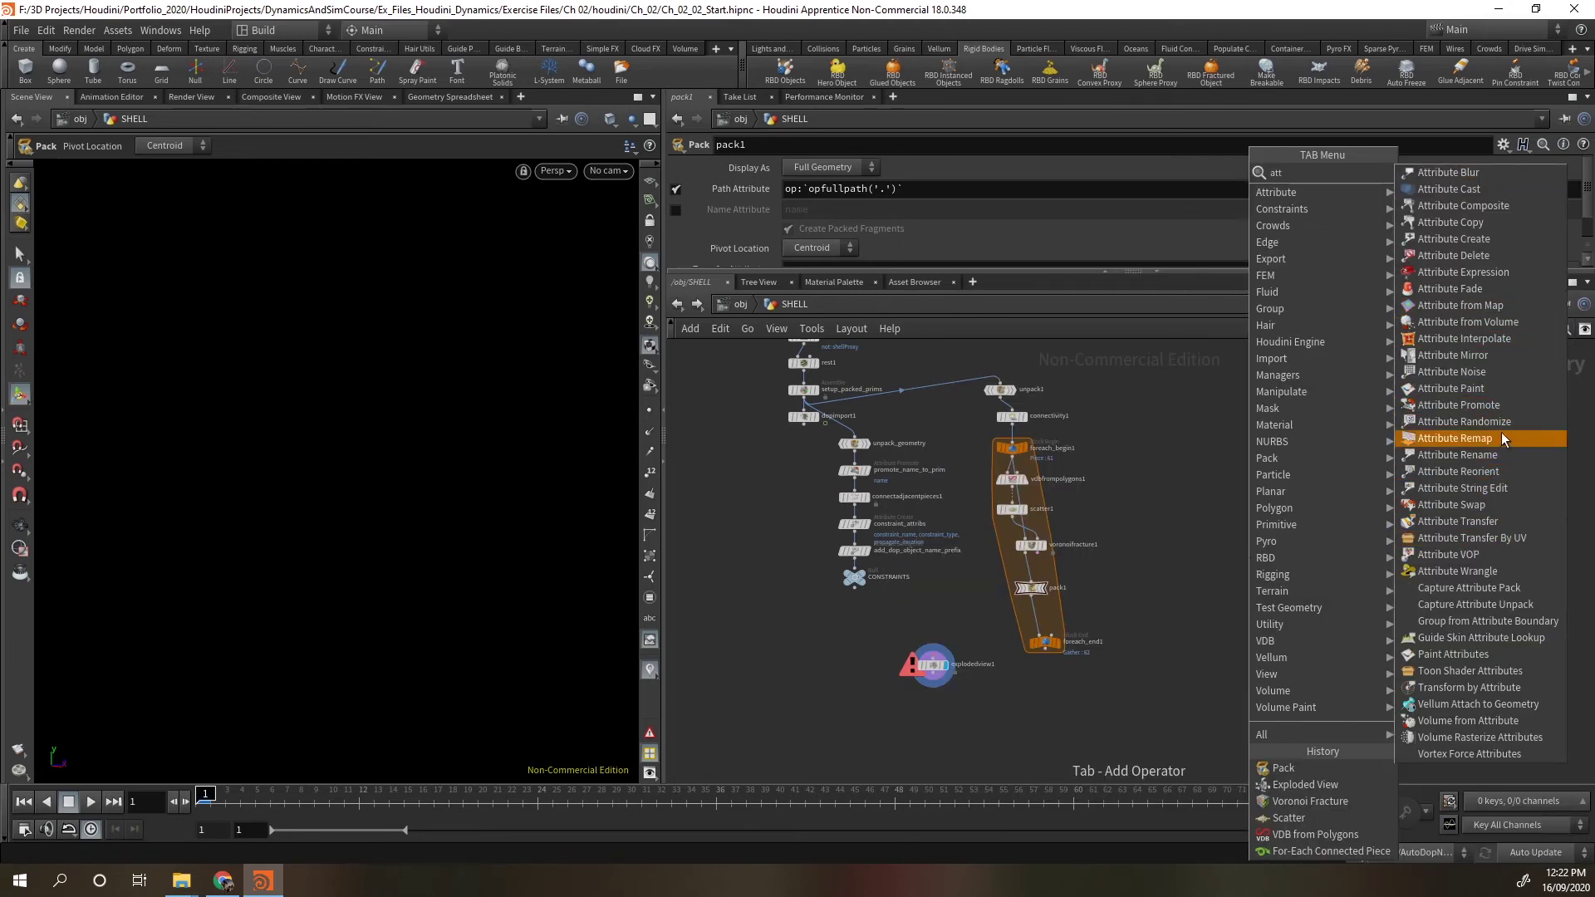
{"action": "left_click", "coordinate": [1498, 390]}
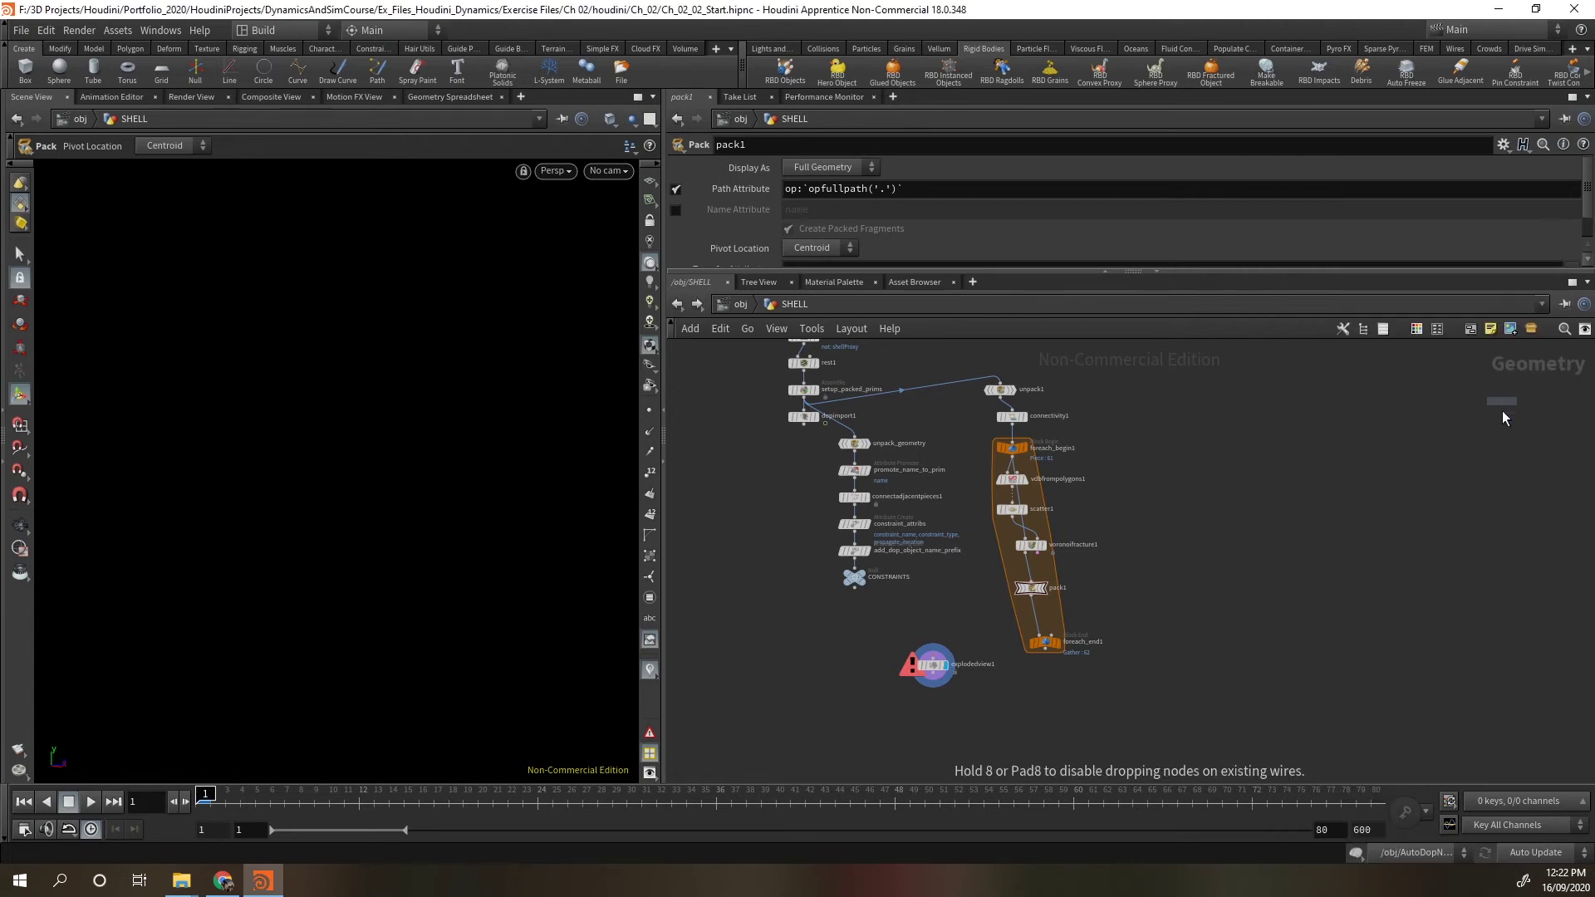
{"action": "key", "text": "Tab"}
{"action": "type", "text": "att"}
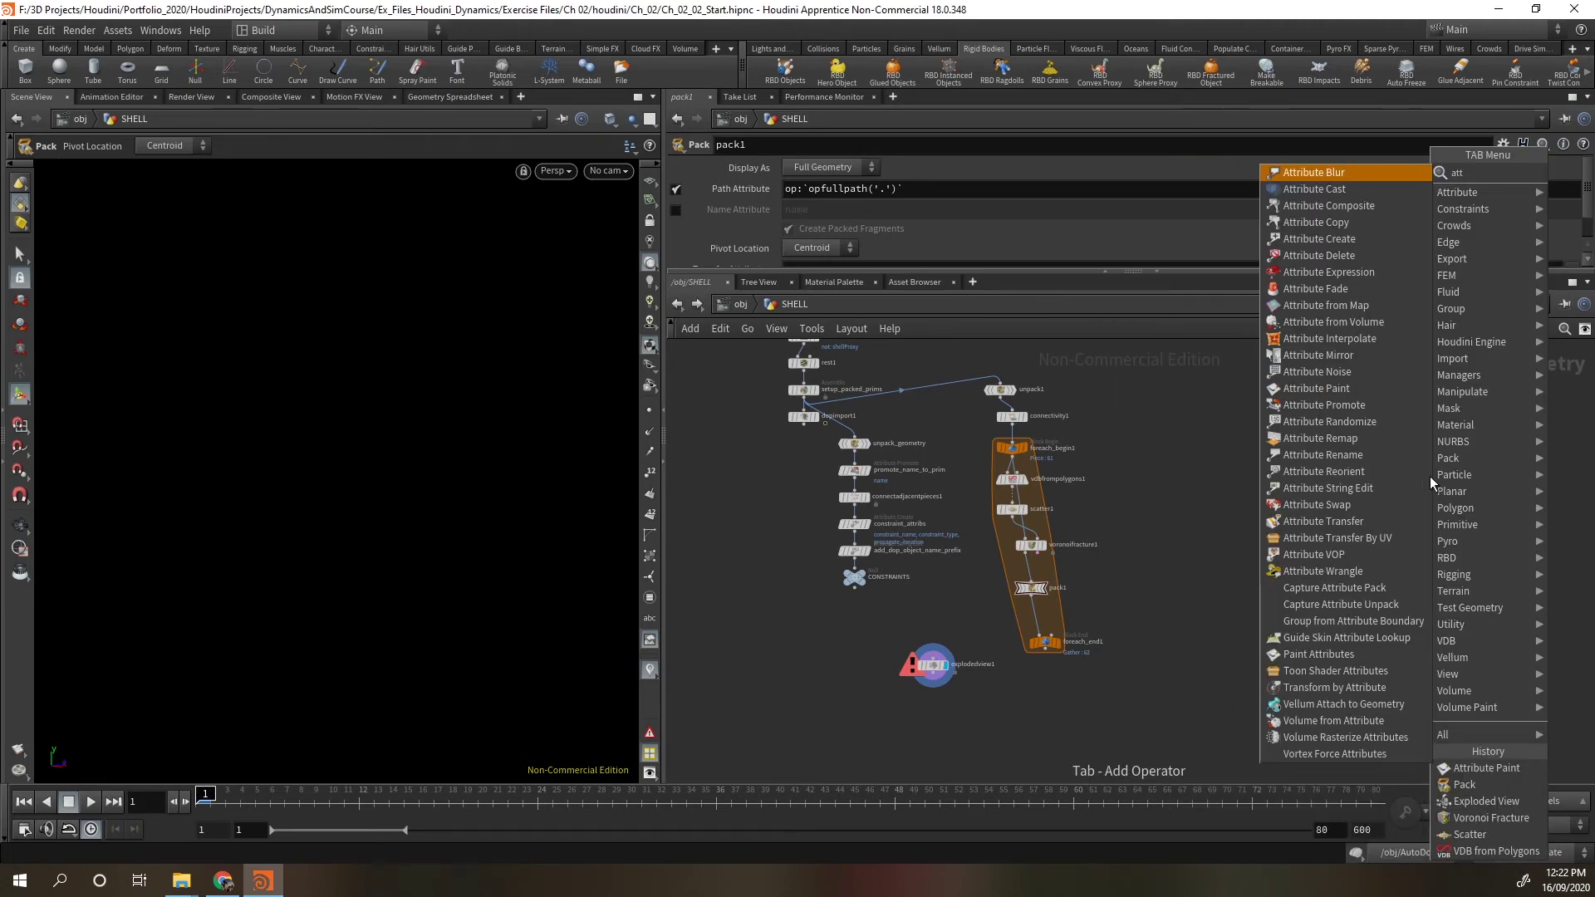
{"action": "left_click", "coordinate": [1318, 388]}
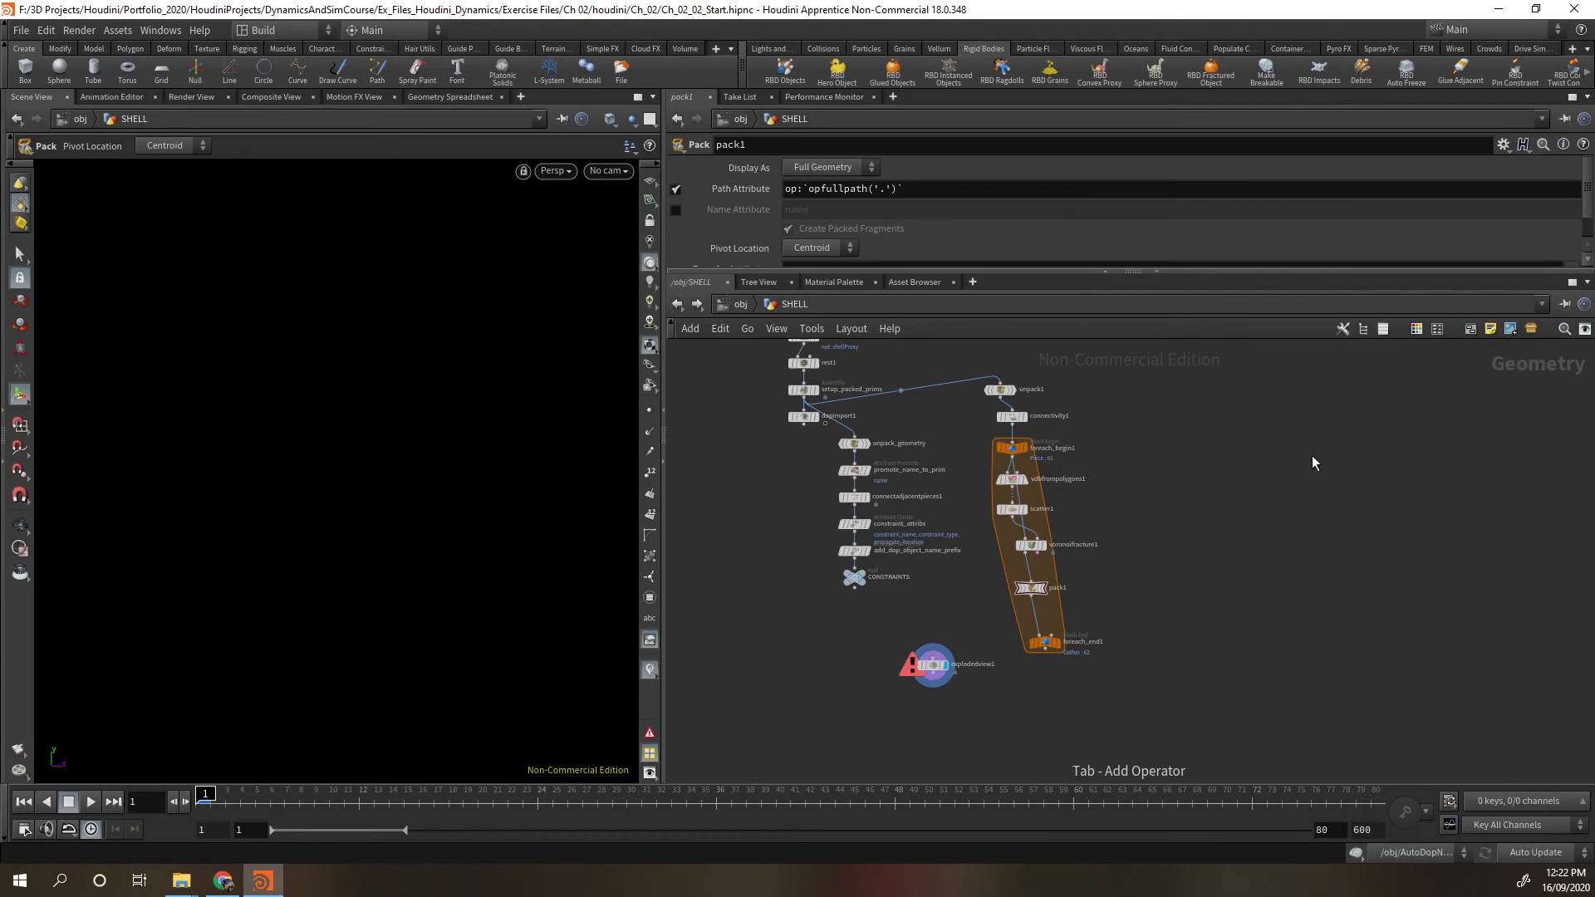
{"action": "left_click", "coordinate": [1203, 533]}
Check the point and primitive attributes of the loop pieces in foreach_begin1's node info.
{"action": "scroll", "coordinate": [1058, 456], "scroll_direction": "up", "scroll_amount": 2}
{"action": "mouse_move", "coordinate": [992, 457]}
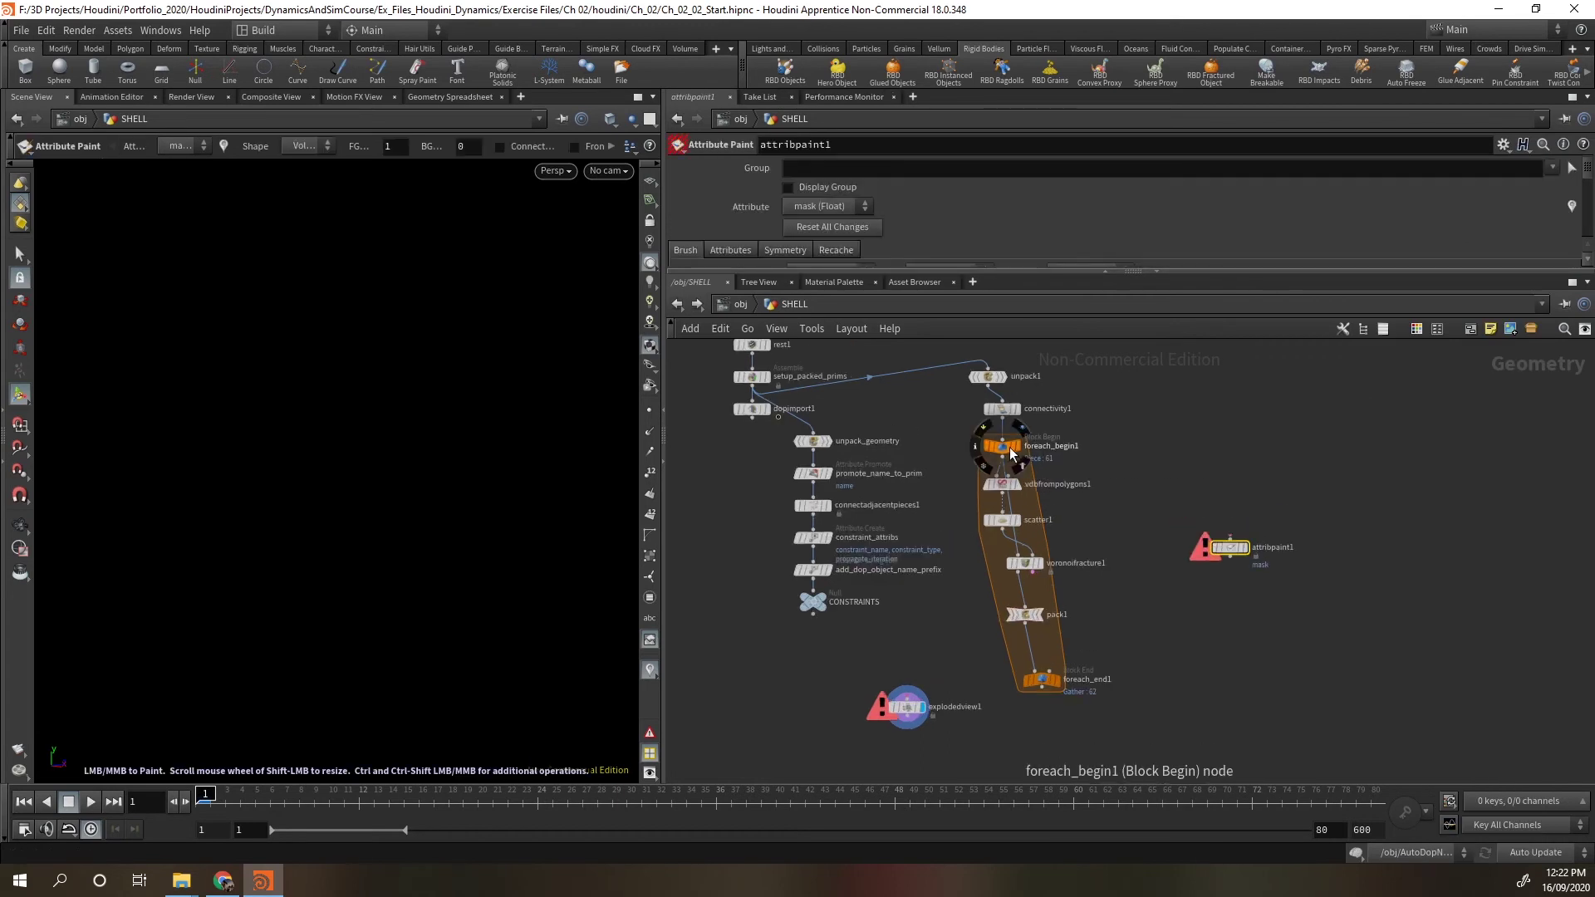
{"action": "left_click", "coordinate": [976, 446]}
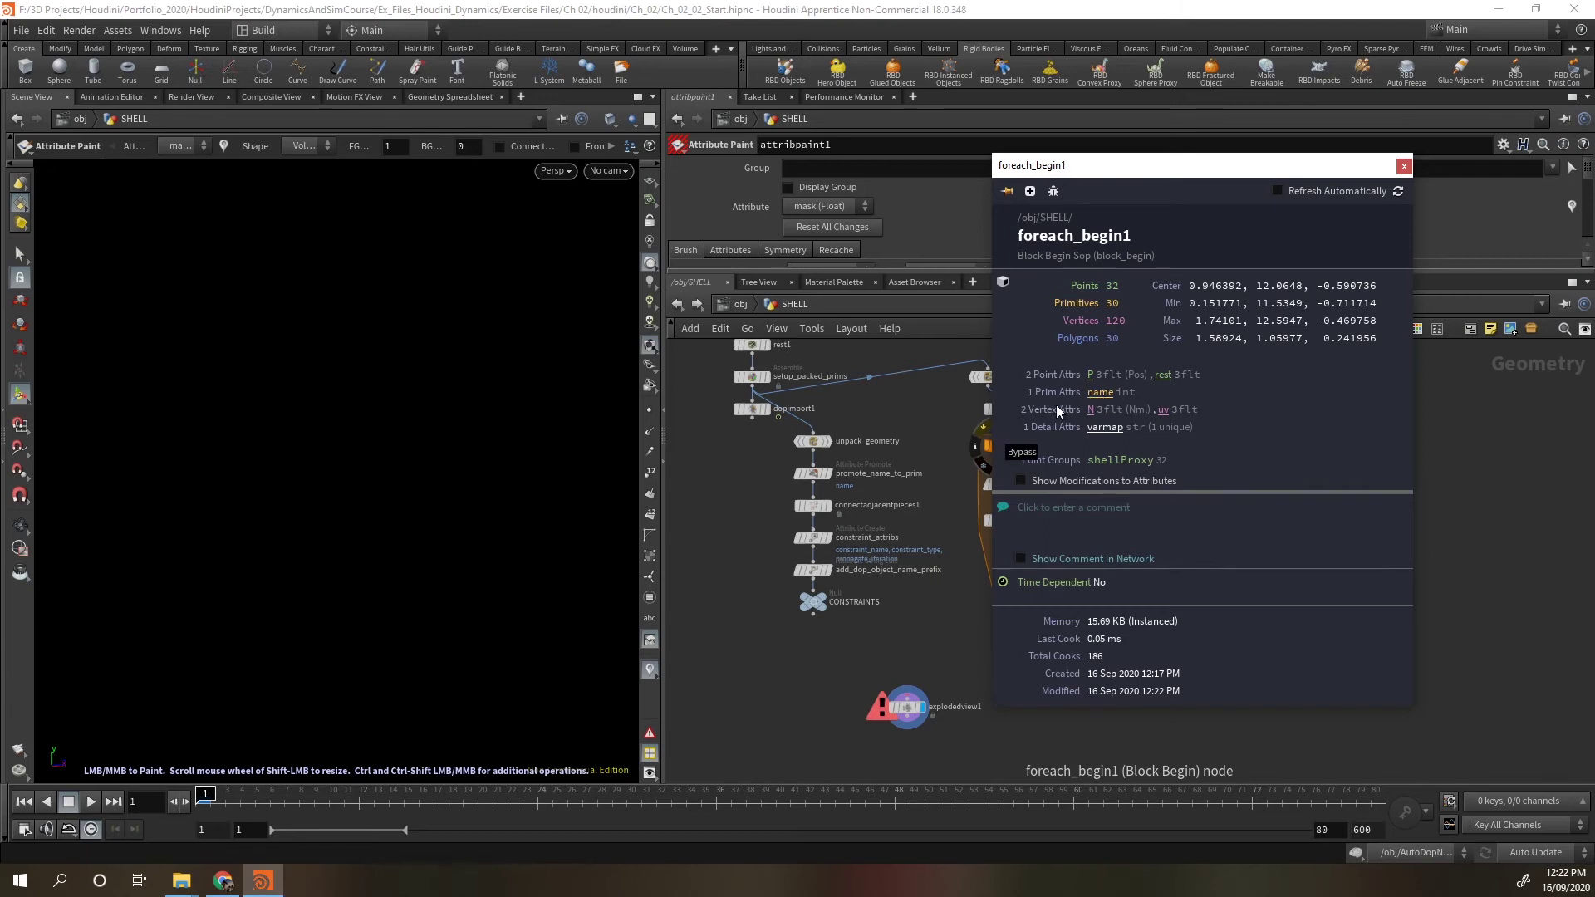
{"action": "left_click", "coordinate": [1405, 166]}
{"action": "left_click", "coordinate": [1011, 449]}
{"action": "left_click_drag", "start_coordinate": [1003, 456], "coordinate": [1230, 540]}
{"action": "left_click", "coordinate": [1229, 547]}
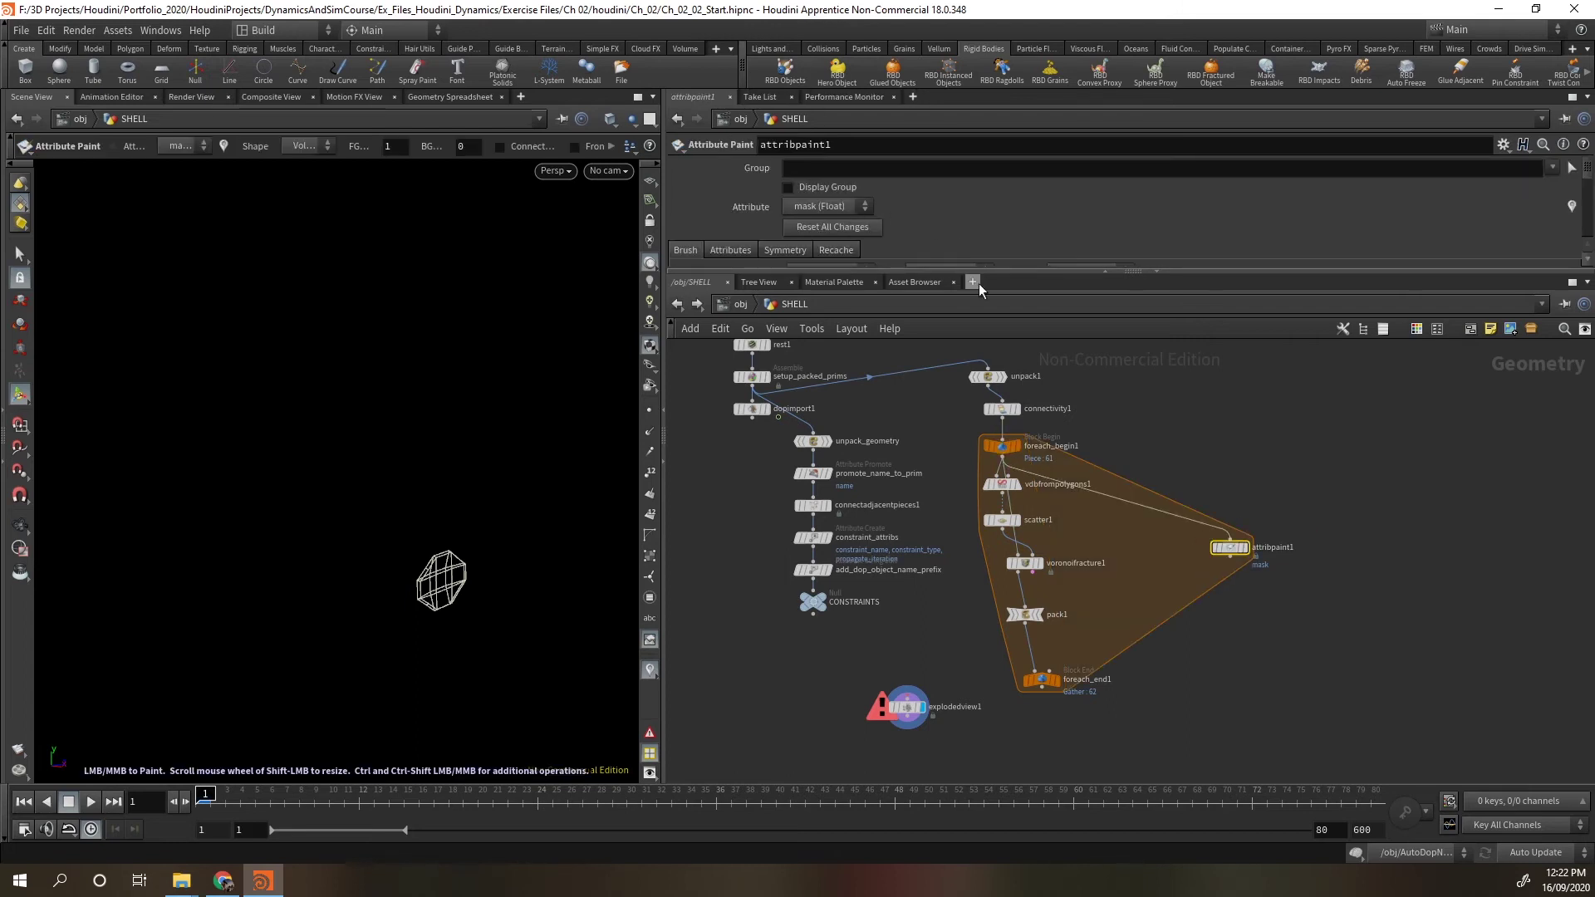
{"action": "left_click_drag", "start_coordinate": [980, 273], "coordinate": [984, 405]}
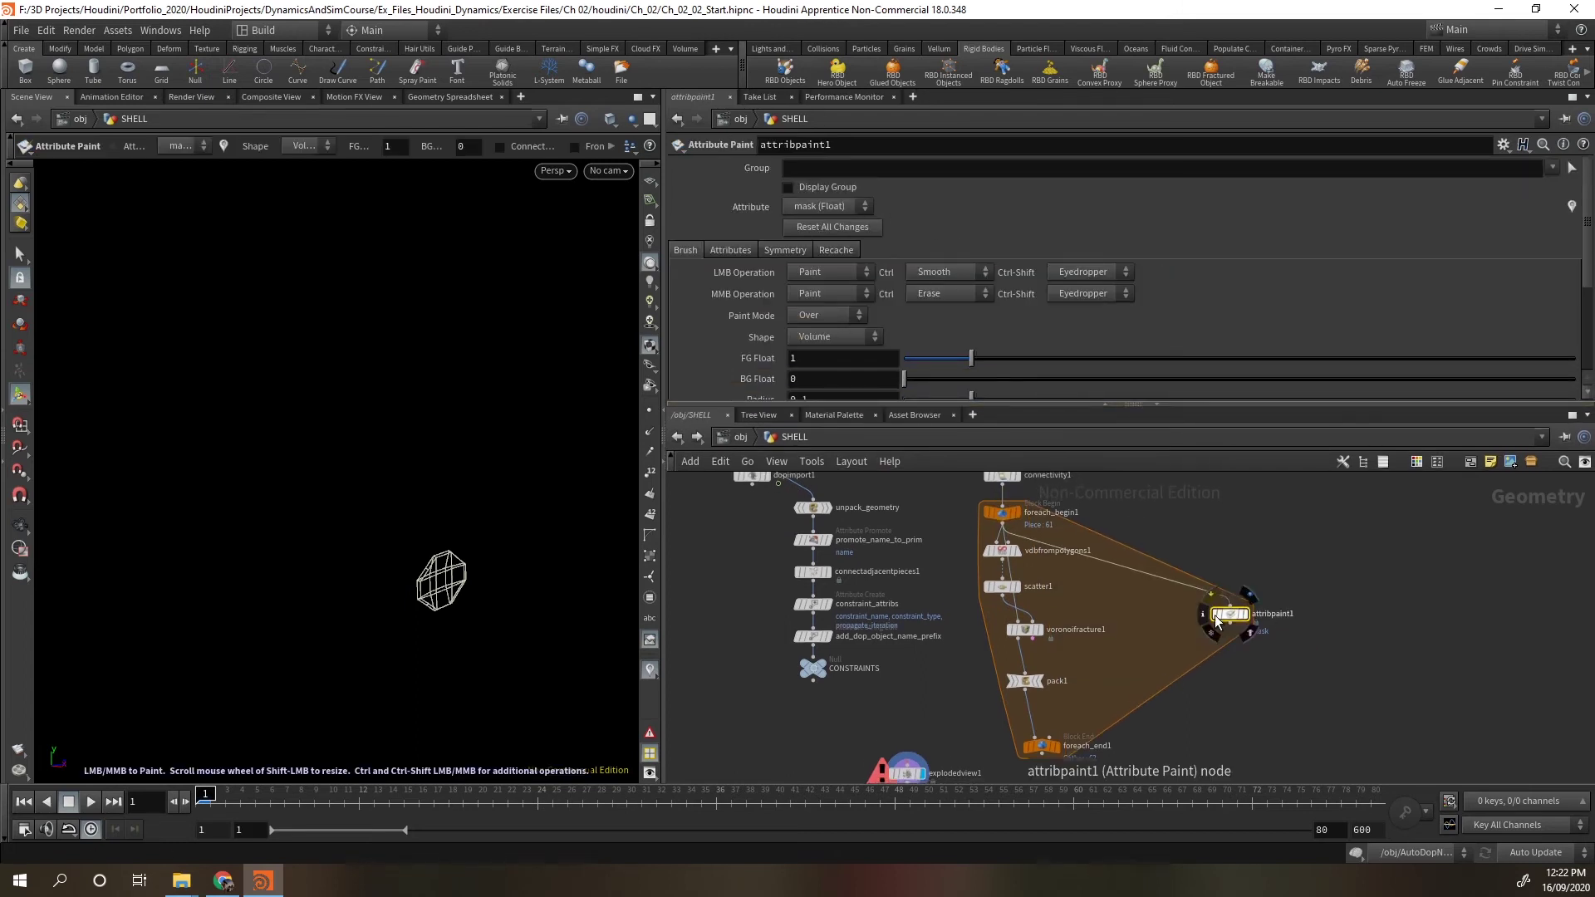
{"action": "key", "text": "Delete"}
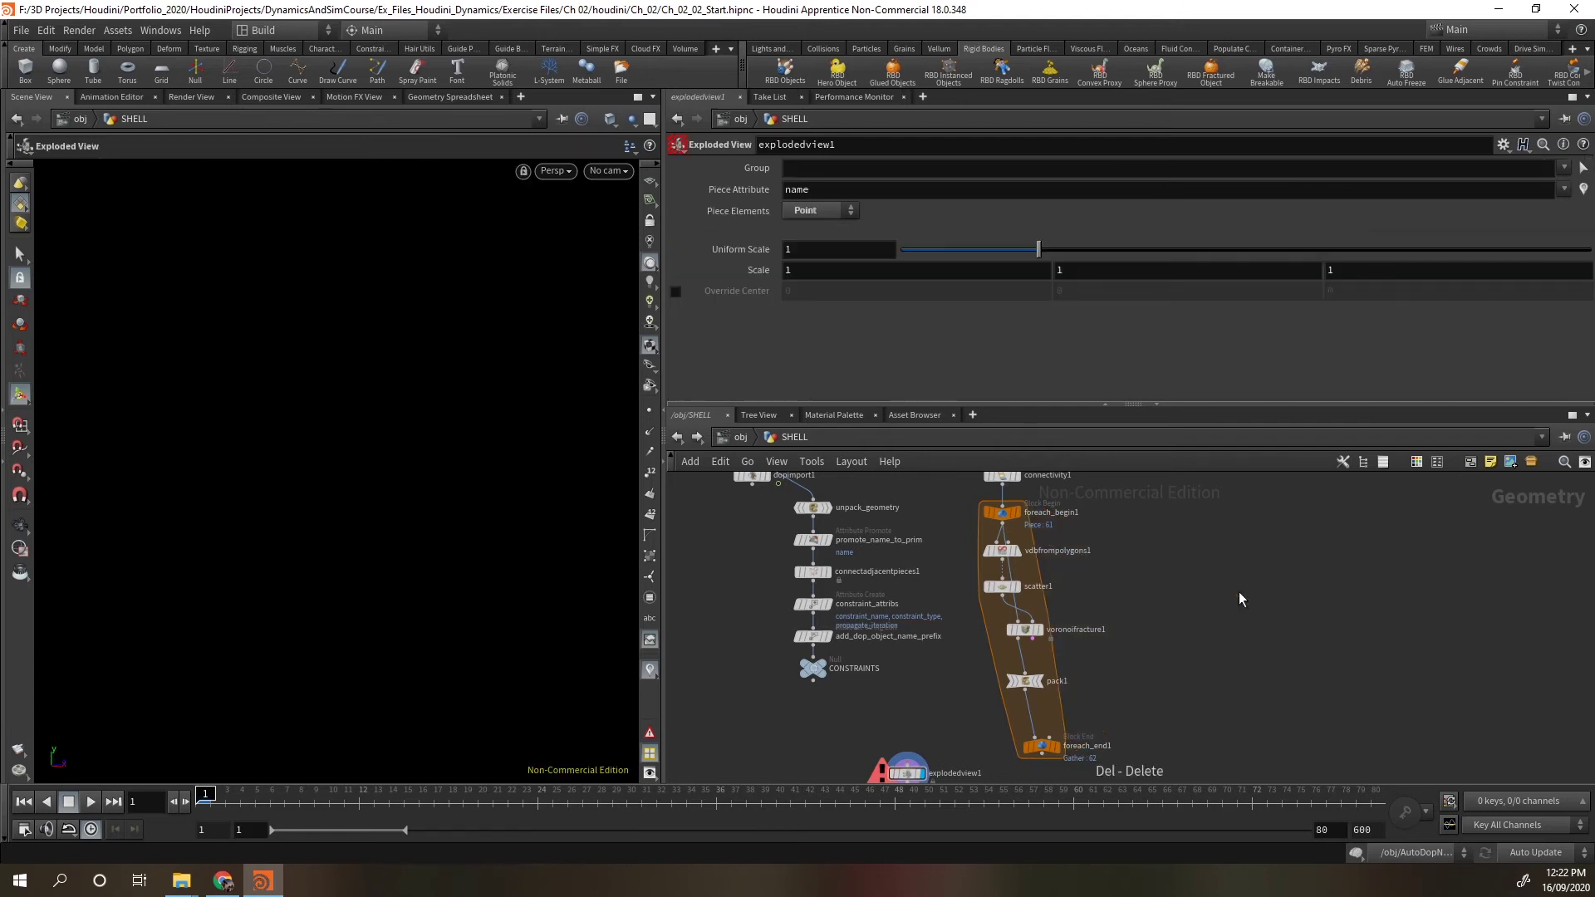
Add an Attribute Promote node beside the loop and feed it from foreach_begin1.
{"action": "key", "text": "Tab"}
{"action": "type", "text": "att"}
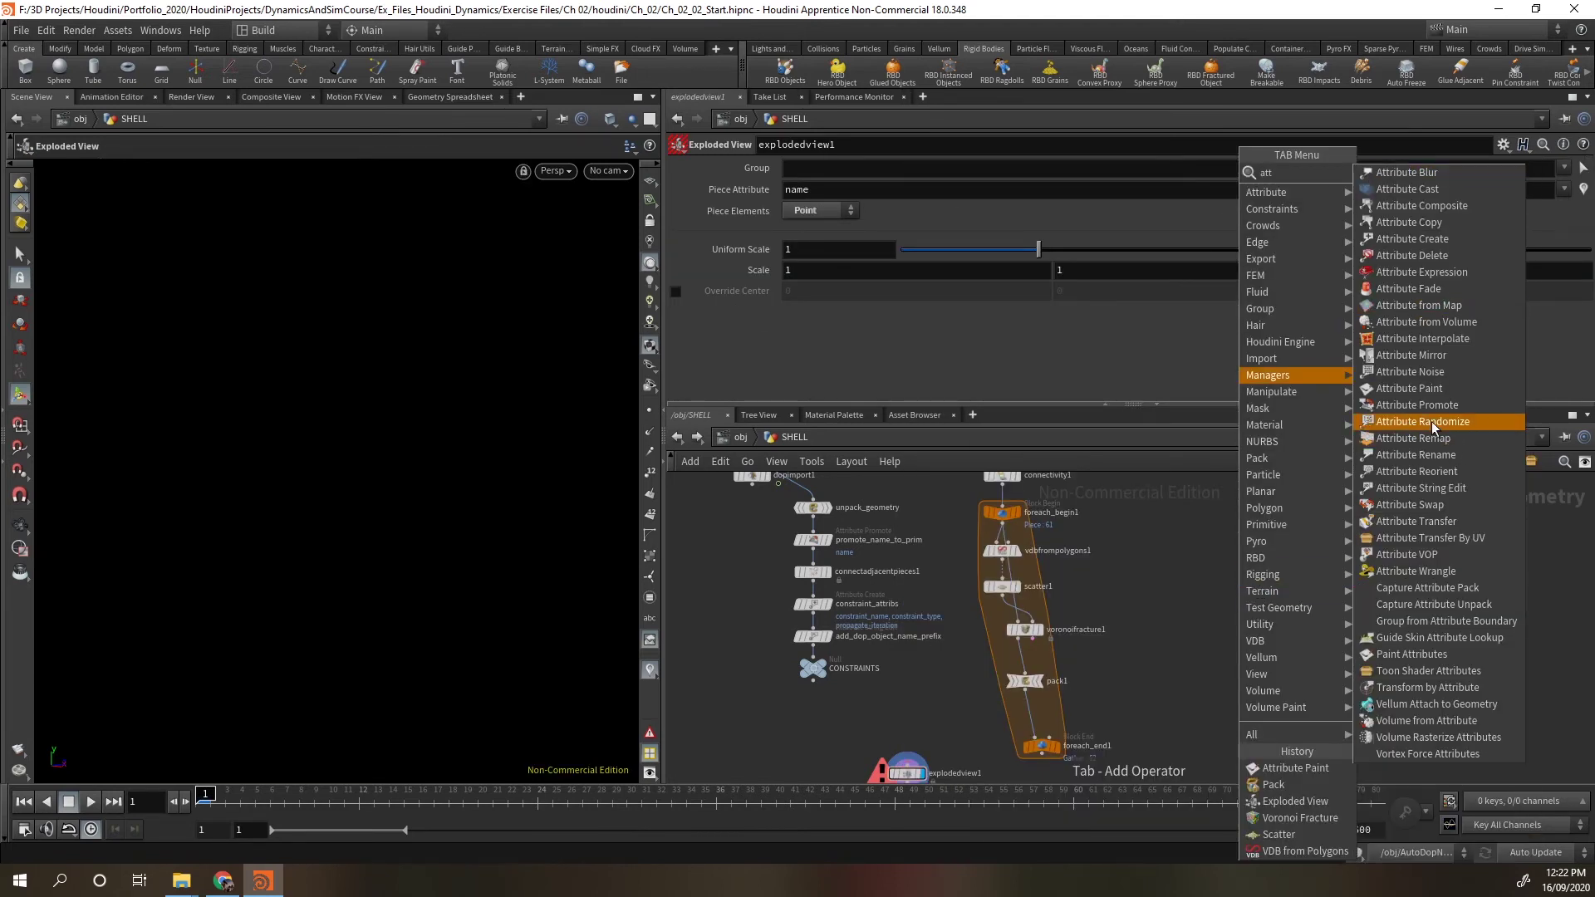
{"action": "left_click", "coordinate": [1421, 405]}
{"action": "left_click", "coordinate": [1200, 604]}
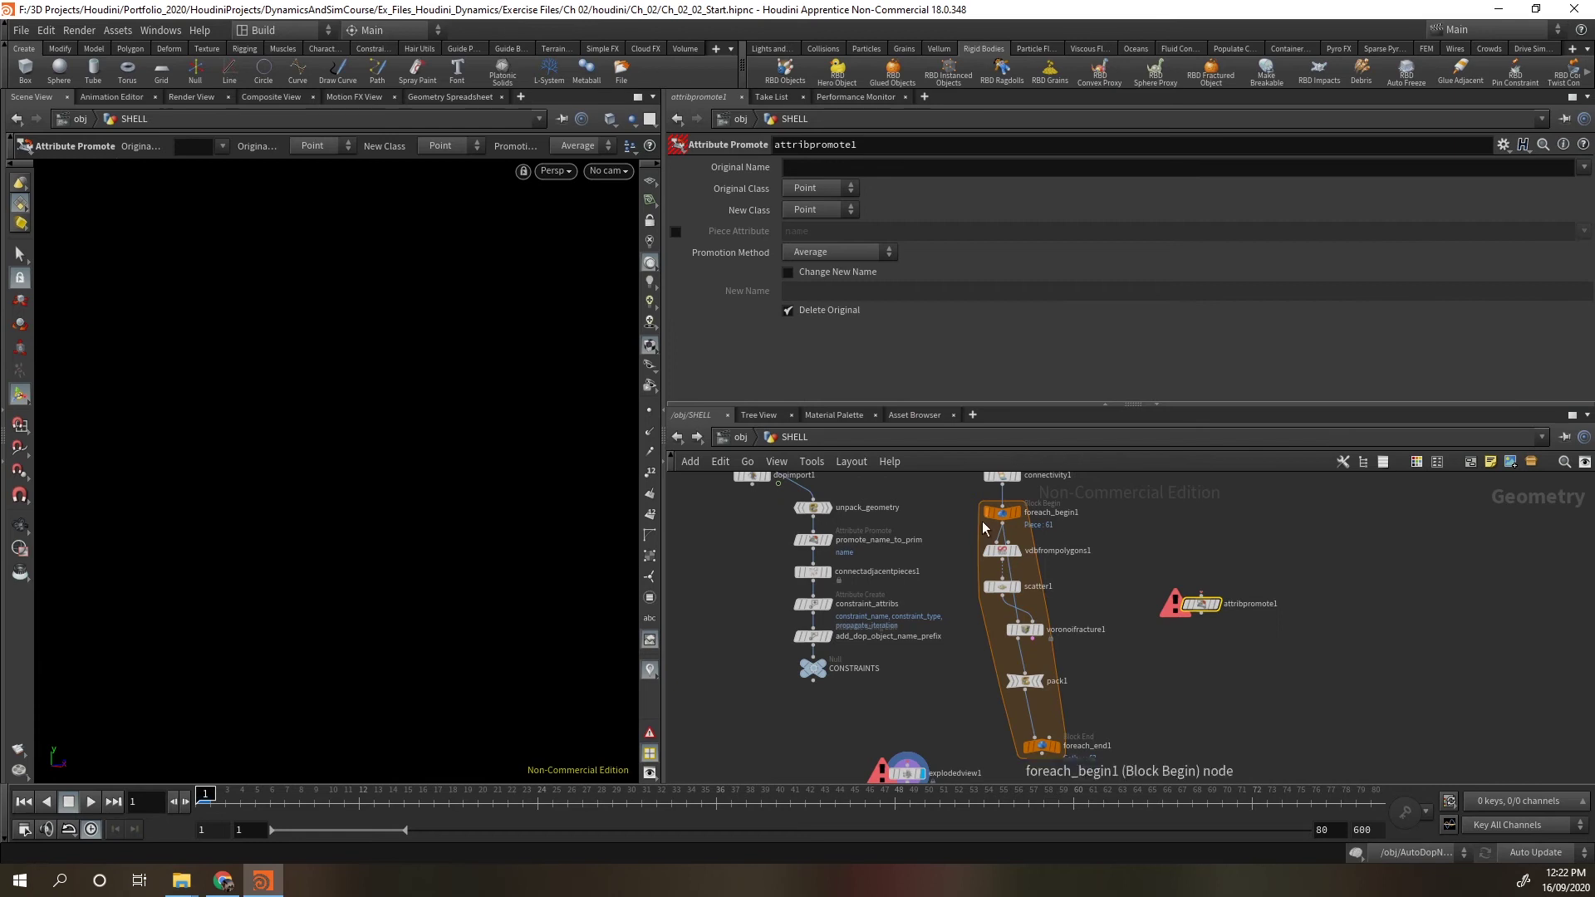
{"action": "left_click_drag", "start_coordinate": [1002, 513], "coordinate": [1201, 597]}
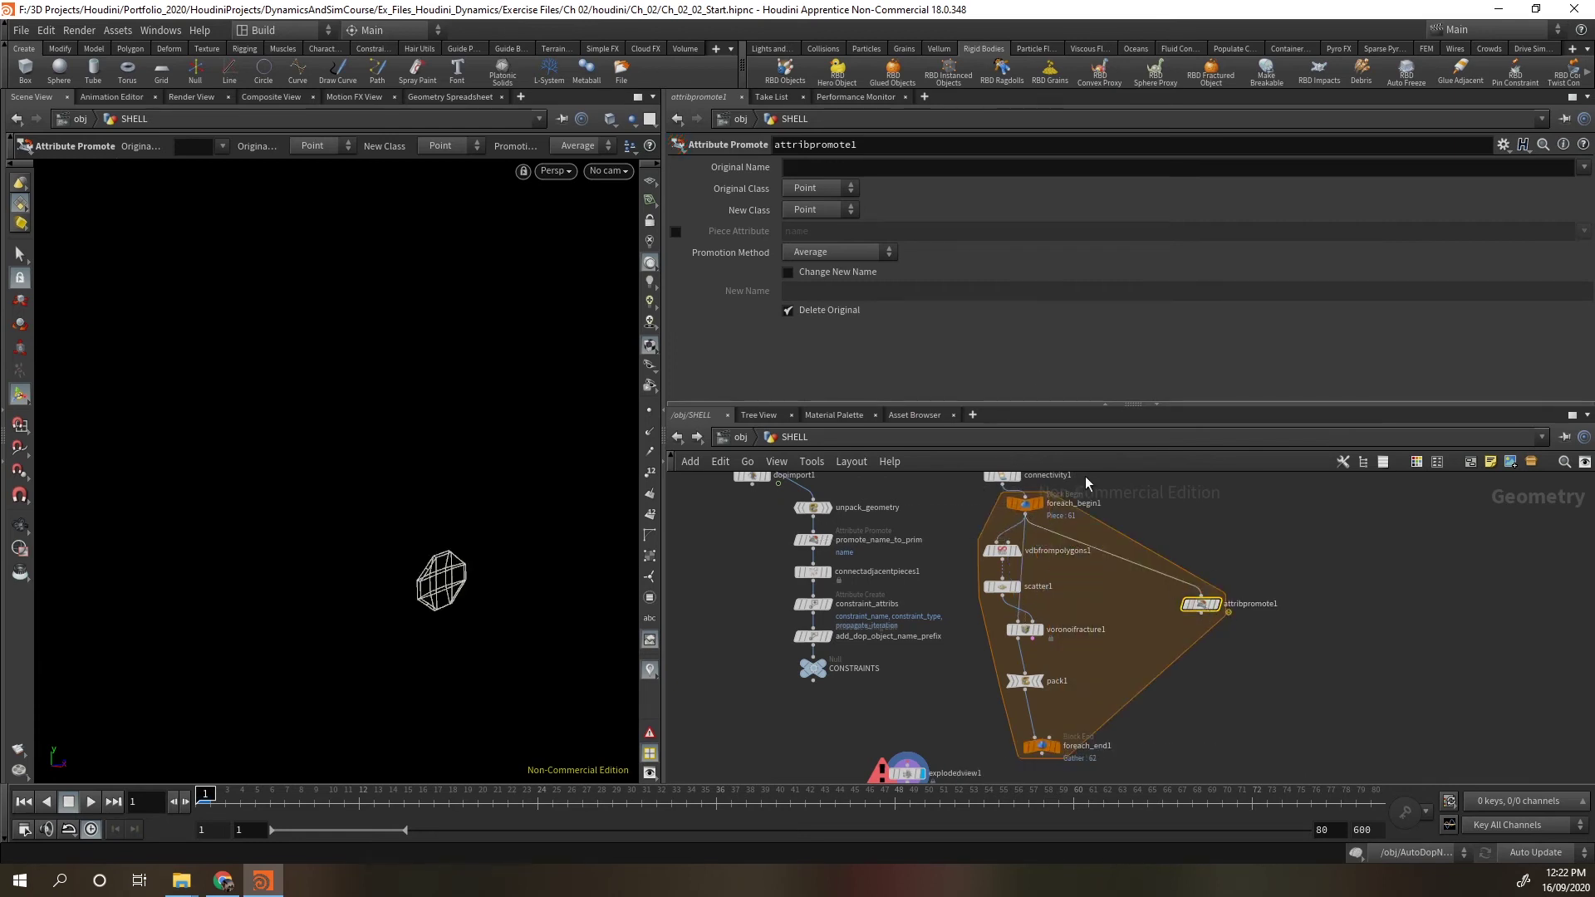
Set attribpromote1 to promote the name attribute from Primitive to Point class.
{"action": "left_click", "coordinate": [830, 195]}
{"action": "left_click", "coordinate": [827, 235]}
{"action": "left_click", "coordinate": [1583, 170]}
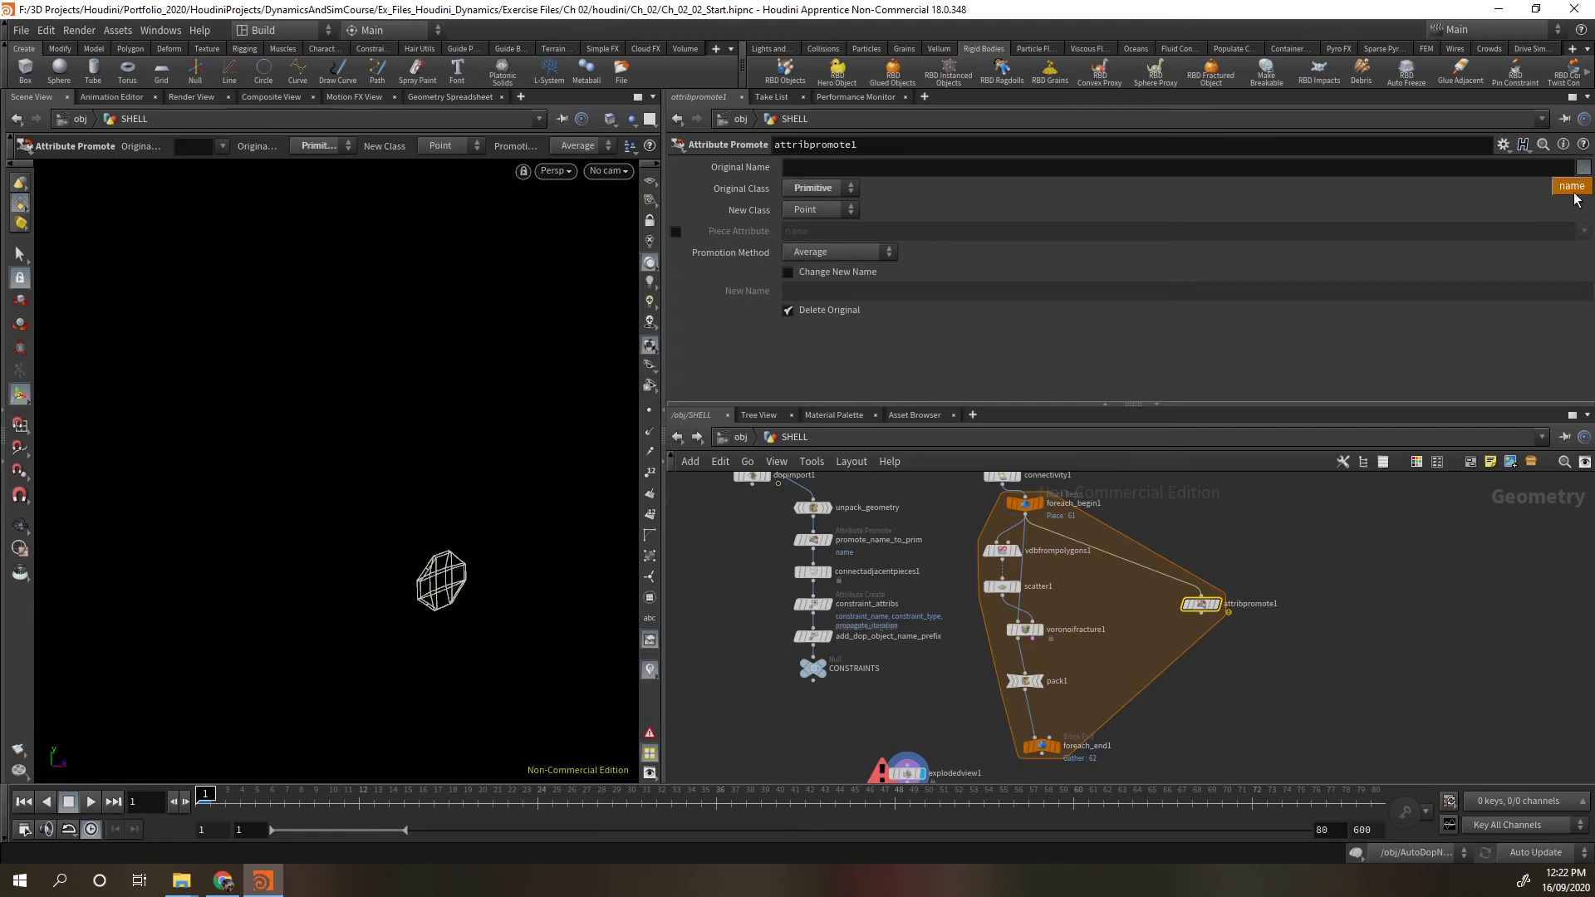
{"action": "left_click", "coordinate": [1572, 189]}
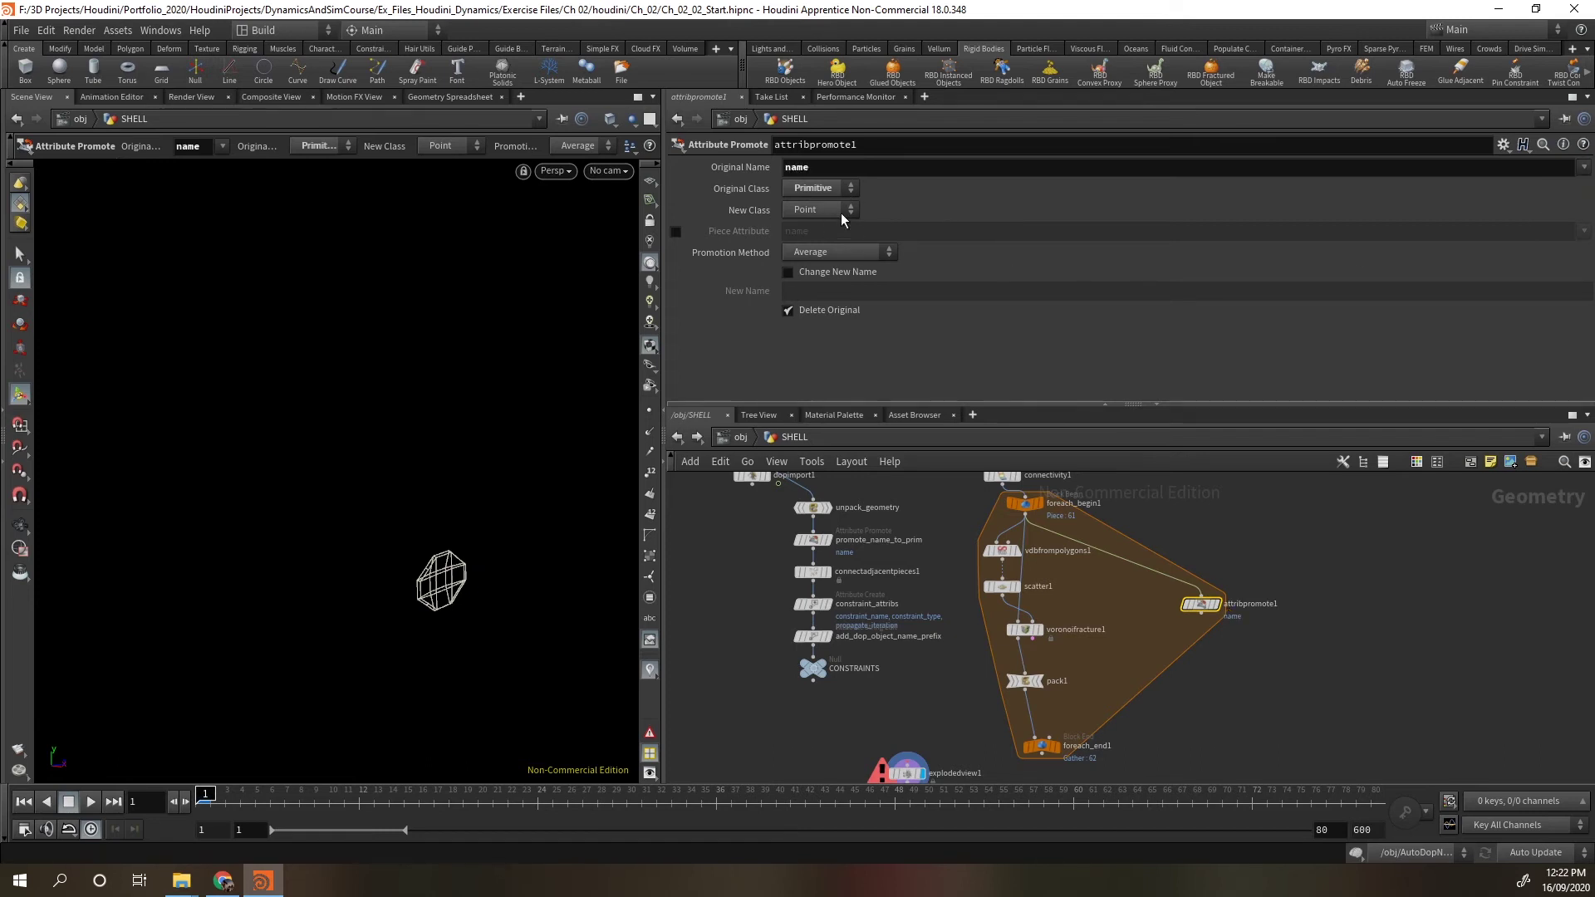
Add an Attribute Transfer node, wire foreach_end1 into its first input and attribpromote1 into its second, and display it.
{"action": "scroll", "coordinate": [1220, 606], "scroll_direction": "down", "scroll_amount": 3}
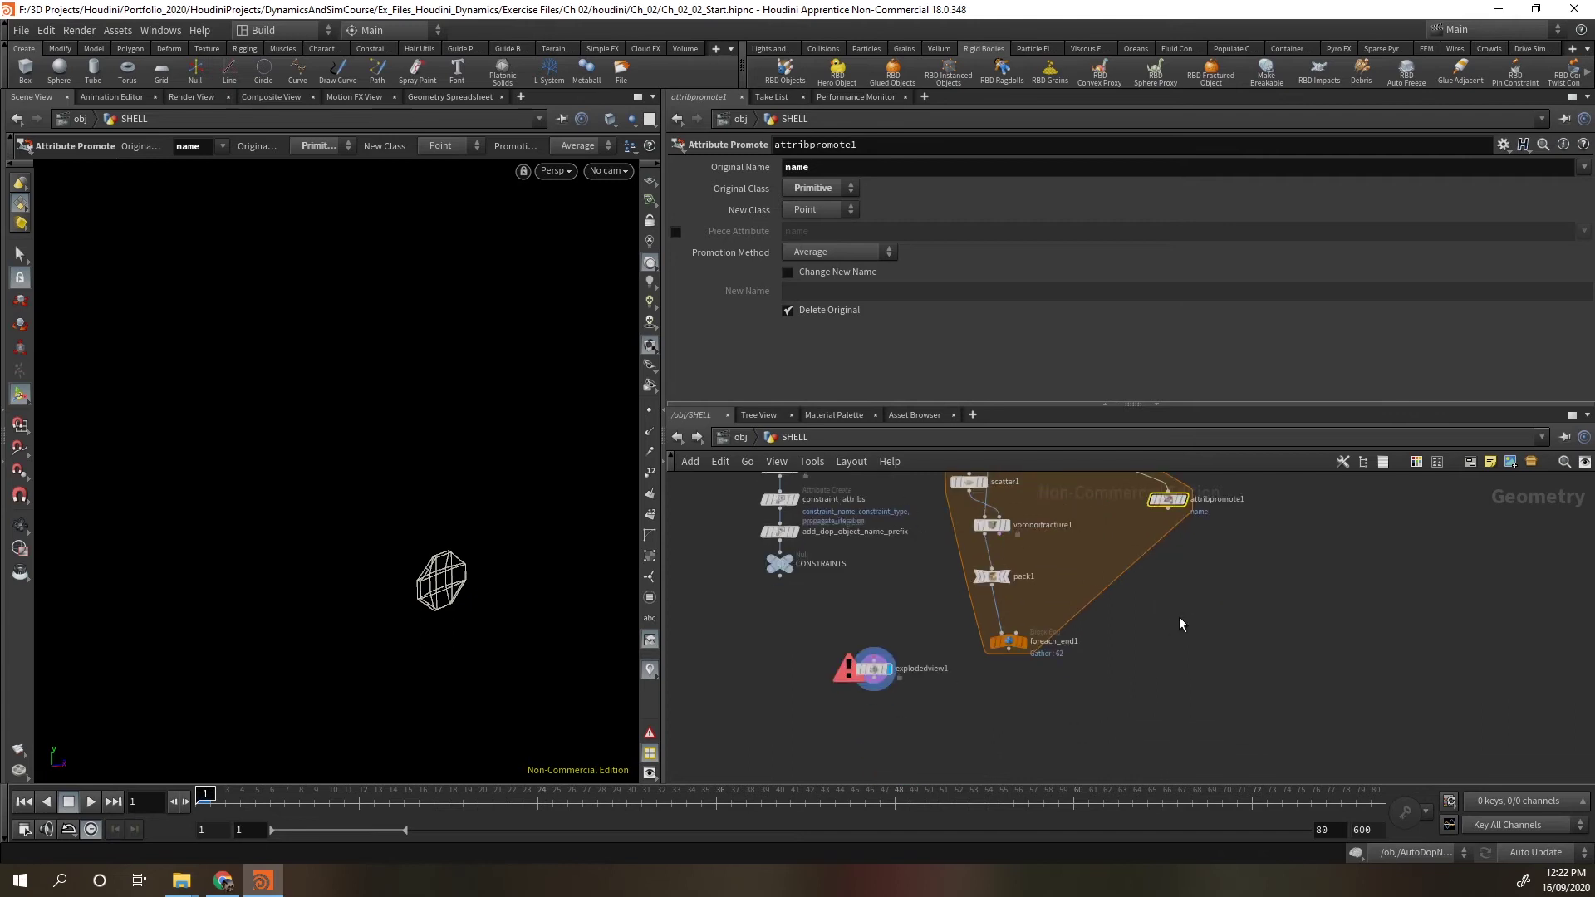
{"action": "key", "text": "Tab"}
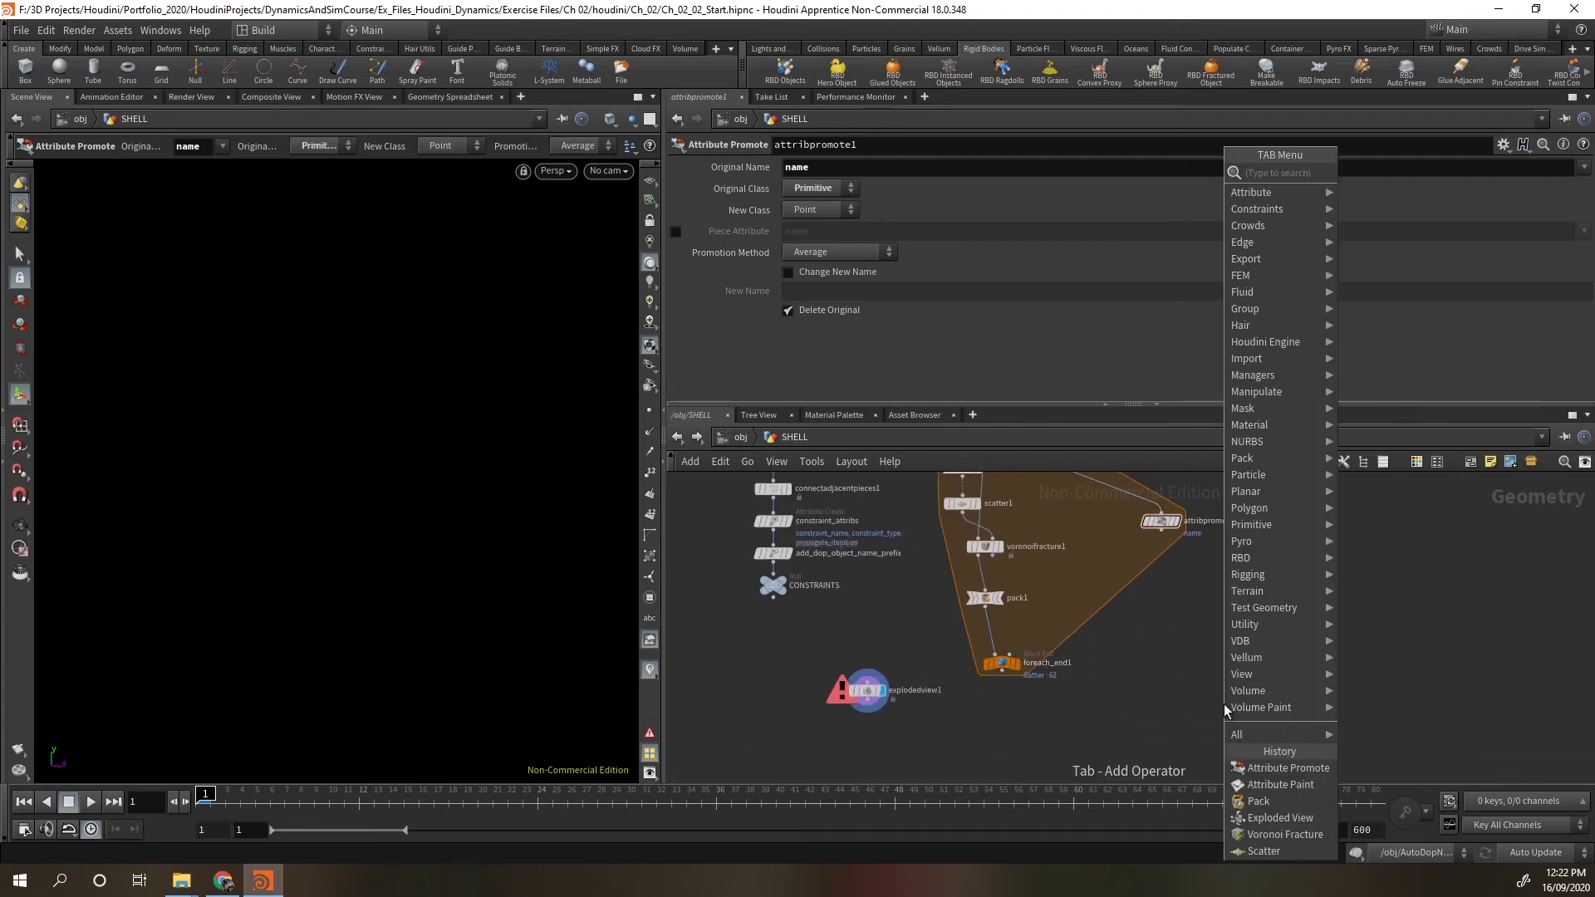
{"action": "type", "text": "att"}
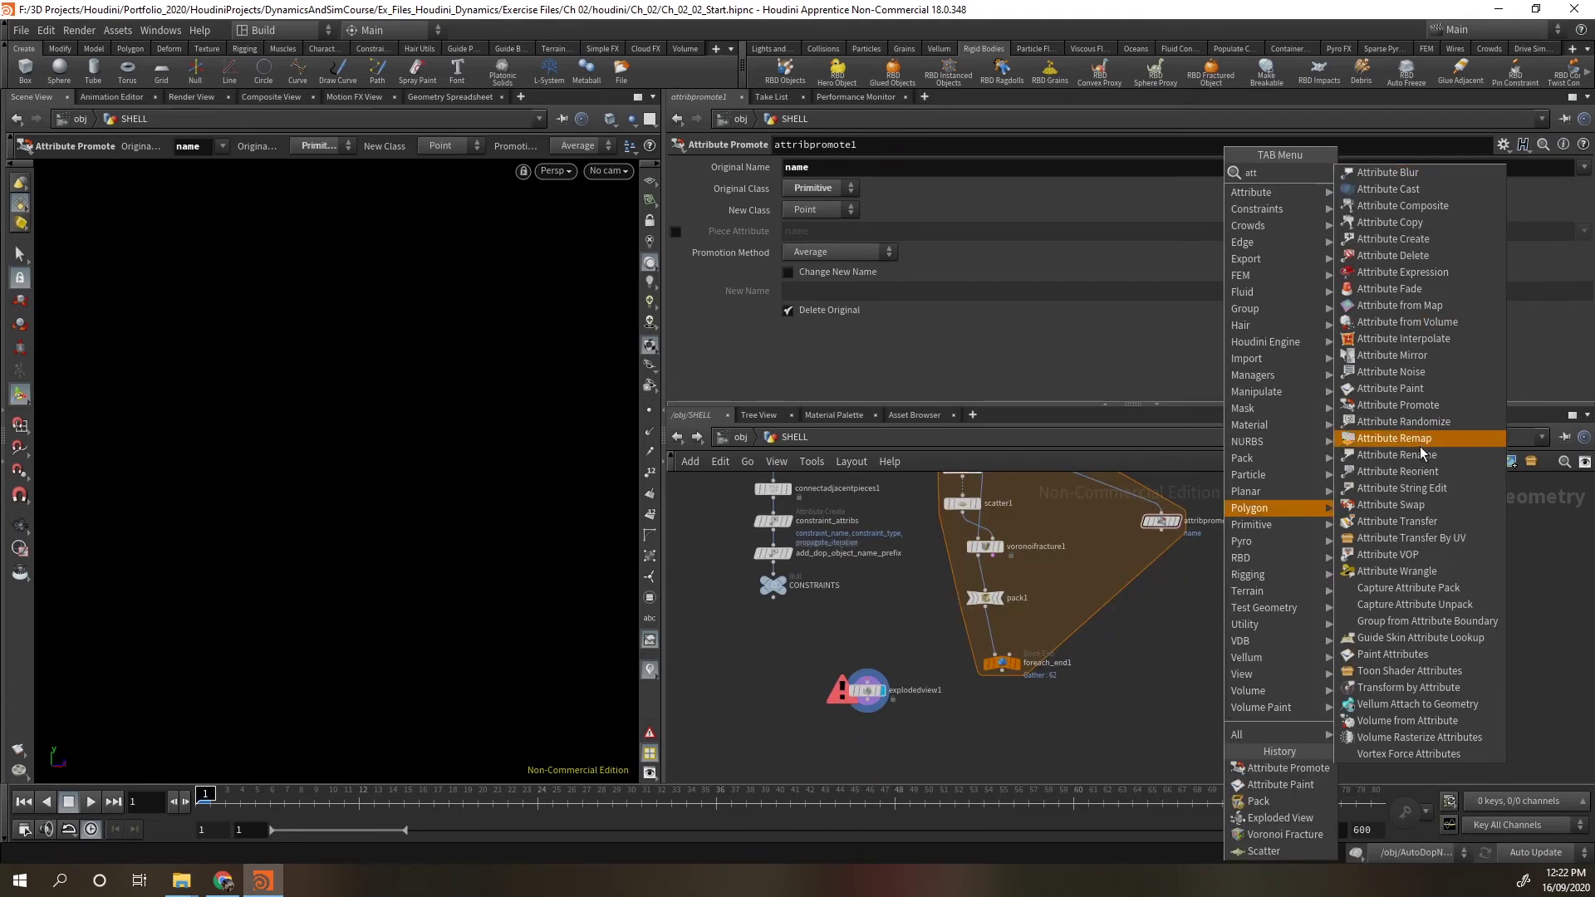
{"action": "left_click", "coordinate": [1432, 521]}
{"action": "left_click", "coordinate": [1174, 662]}
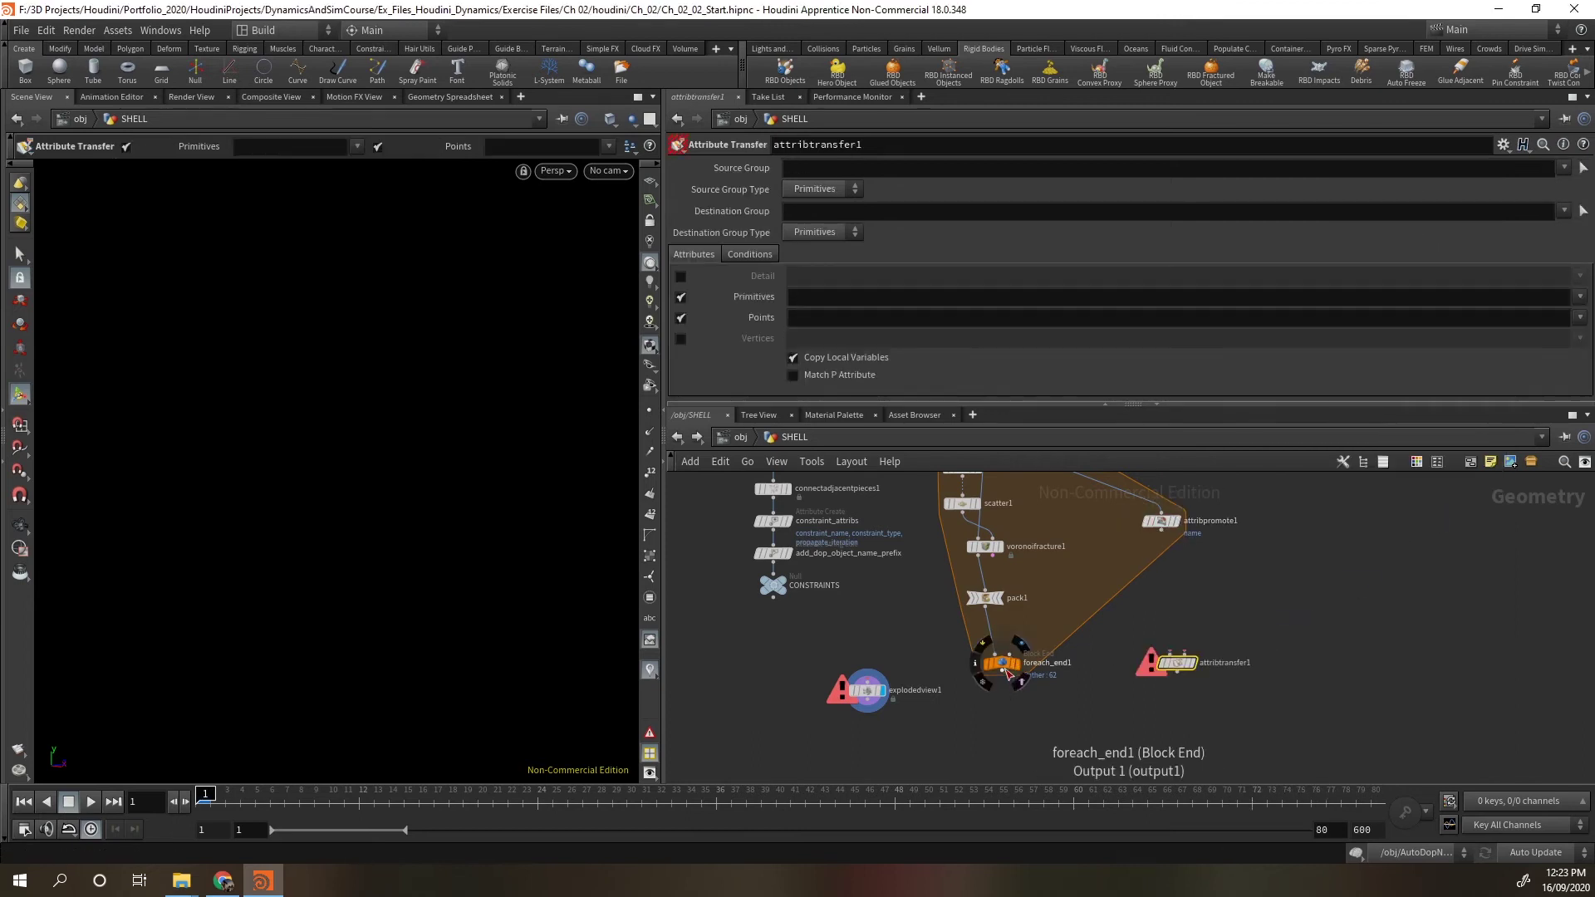
{"action": "left_click_drag", "start_coordinate": [1003, 674], "coordinate": [1183, 653]}
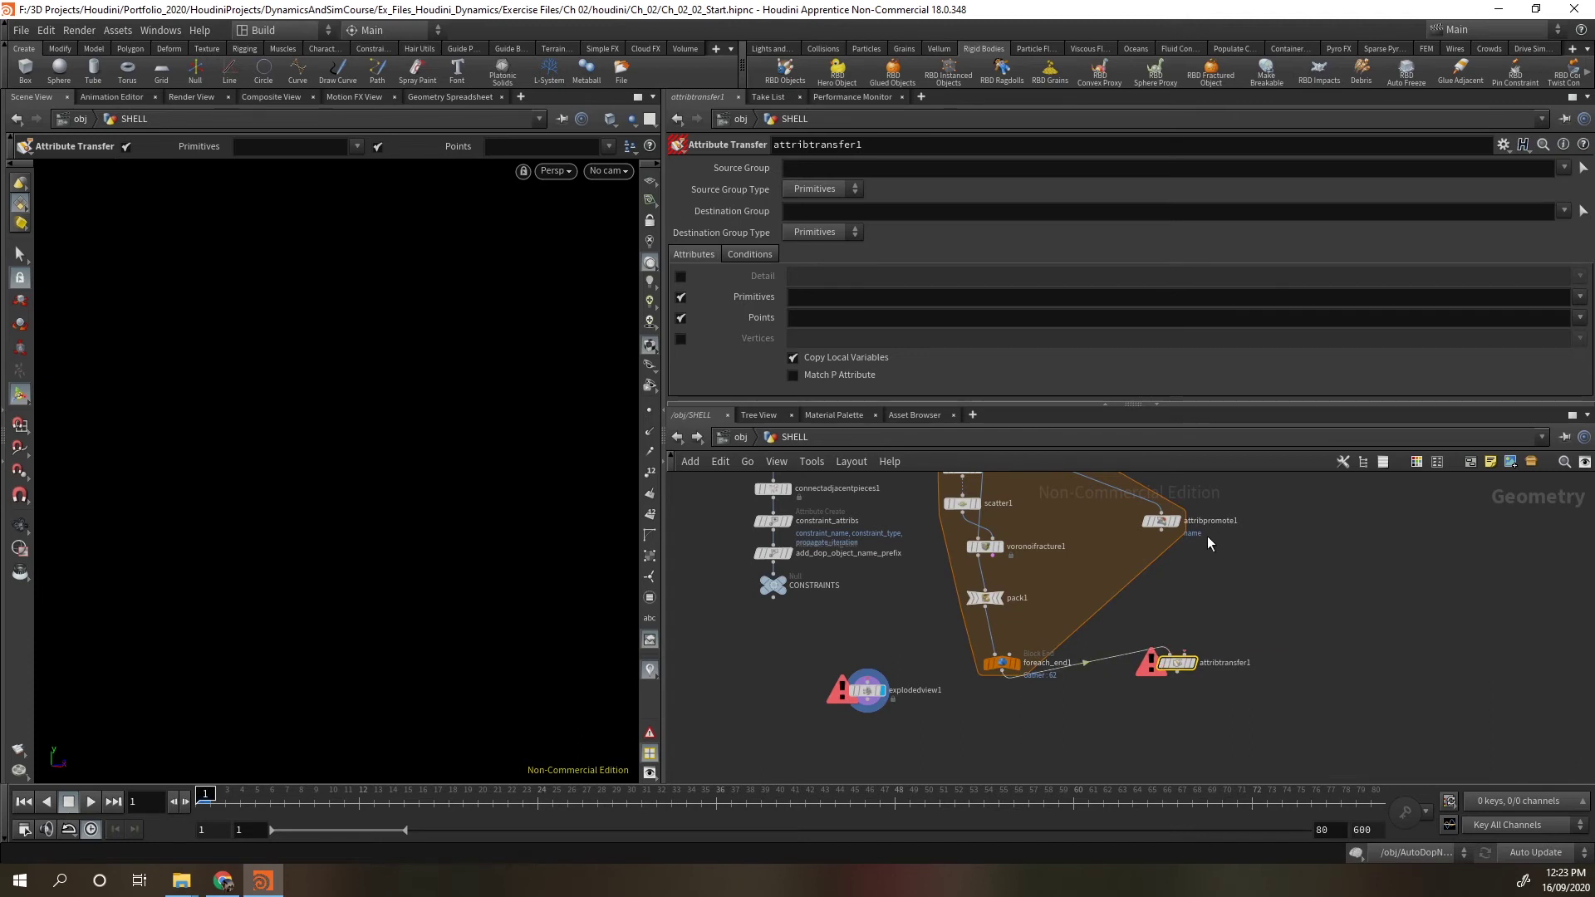
{"action": "left_click_drag", "start_coordinate": [1163, 533], "coordinate": [1151, 697]}
{"action": "left_click", "coordinate": [1159, 690]}
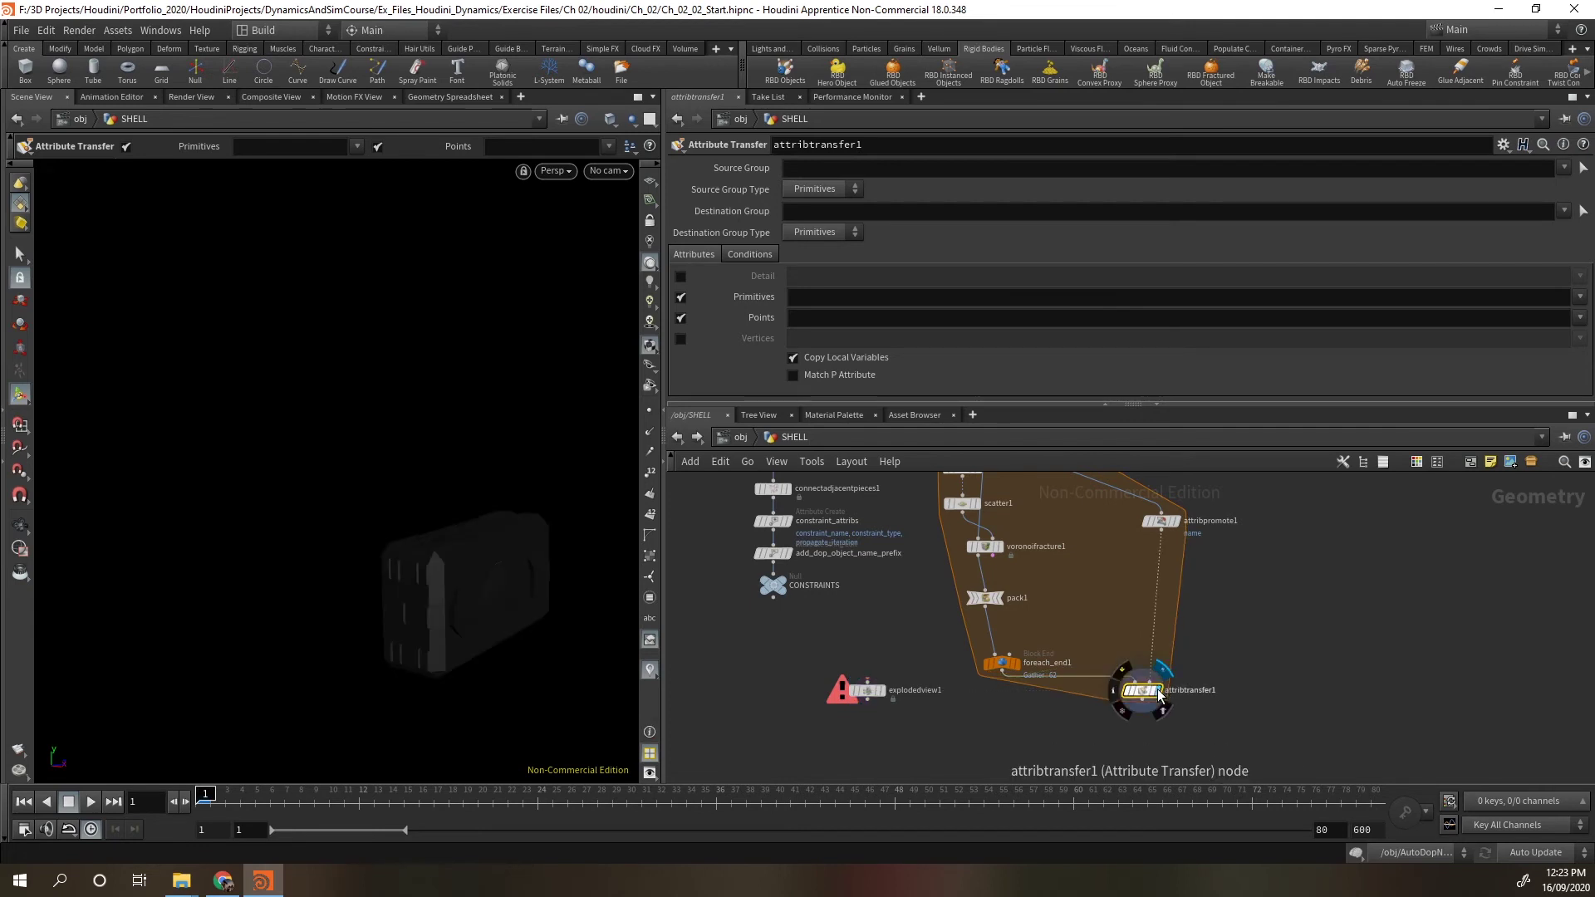
Inspect the transferred shell from the front and check its packed geometry and point attributes in attribtransfer1's node info.
{"action": "left_click_drag", "start_coordinate": [441, 647], "coordinate": [480, 623]}
{"action": "key", "text": "Return"}
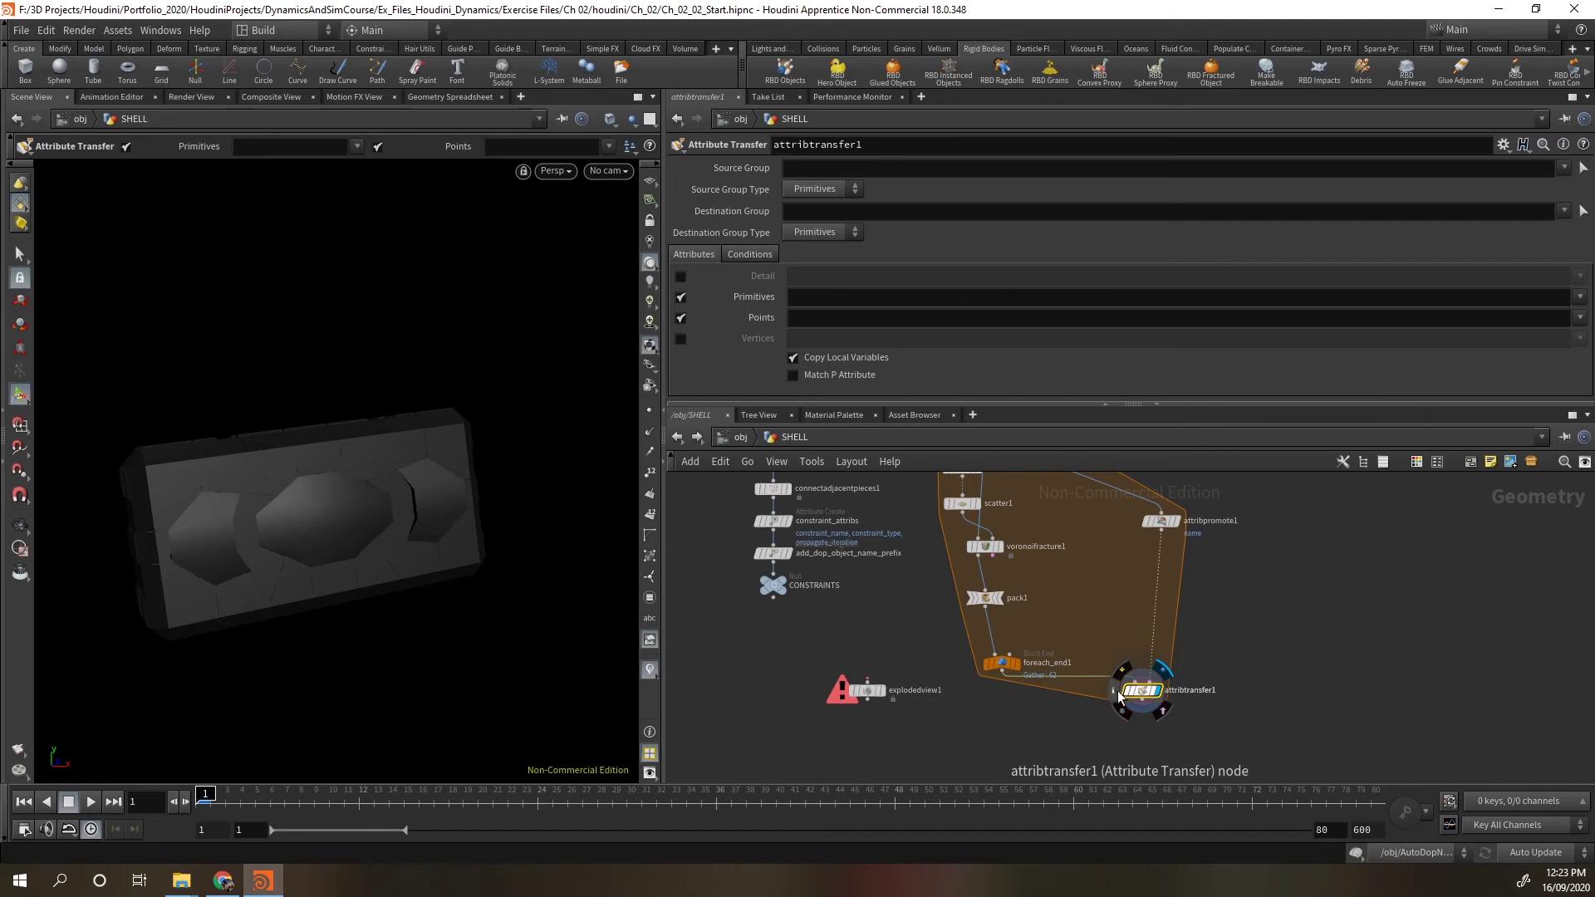
{"action": "left_click", "coordinate": [1113, 690]}
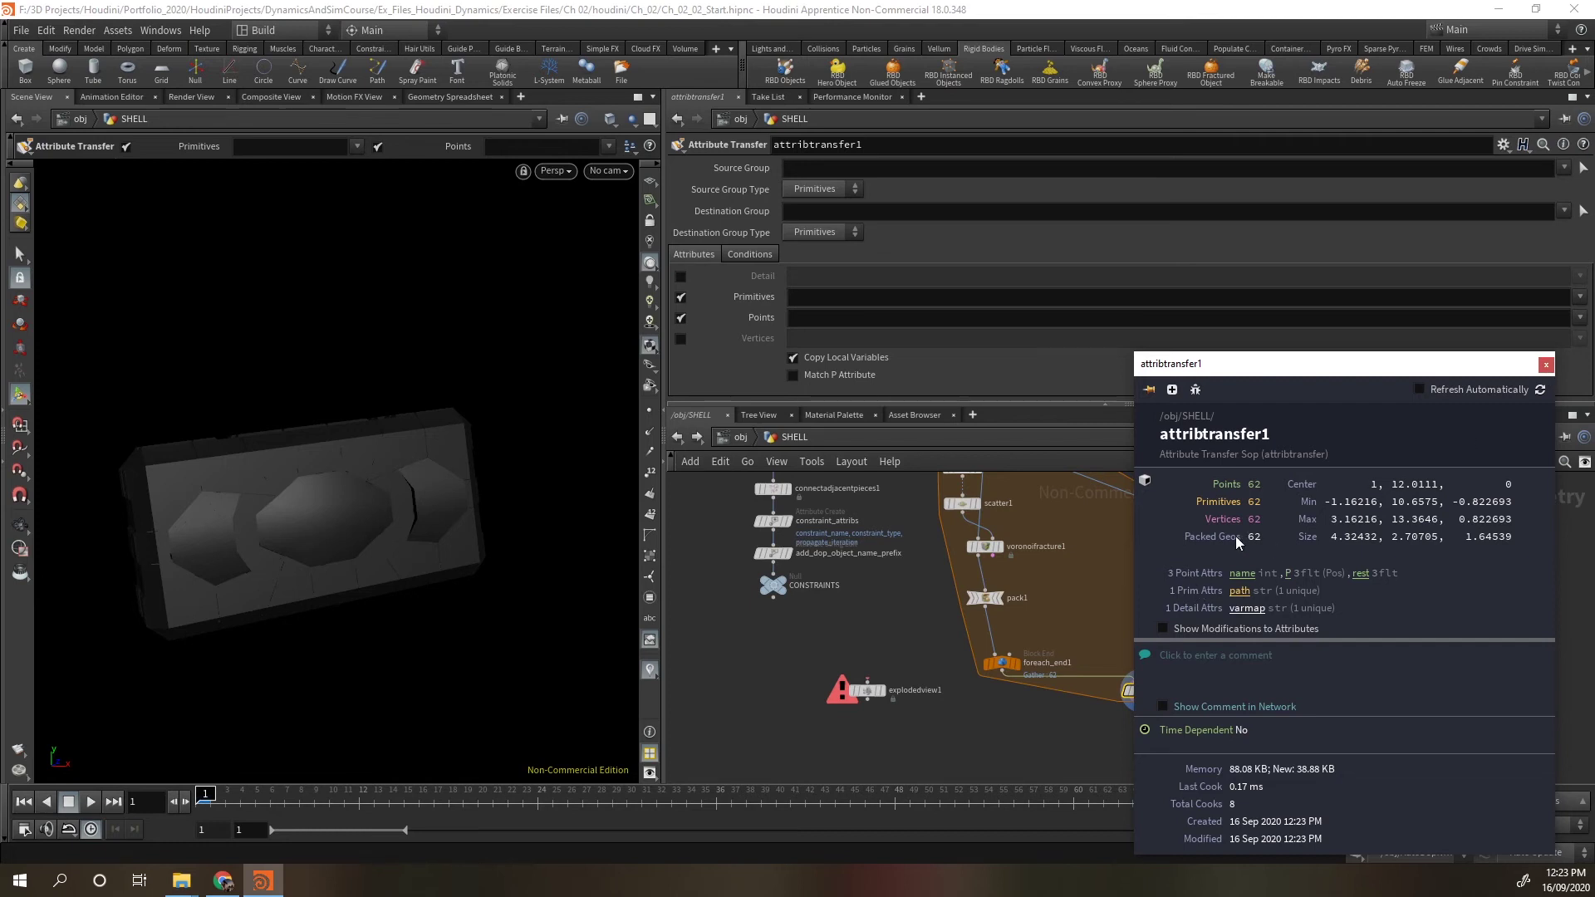
{"action": "left_click", "coordinate": [1545, 365]}
Move dopimport1 below attribtransfer1, wire it to take attribtransfer1's output, and display it.
{"action": "scroll", "coordinate": [1254, 639], "scroll_direction": "down", "scroll_amount": 3}
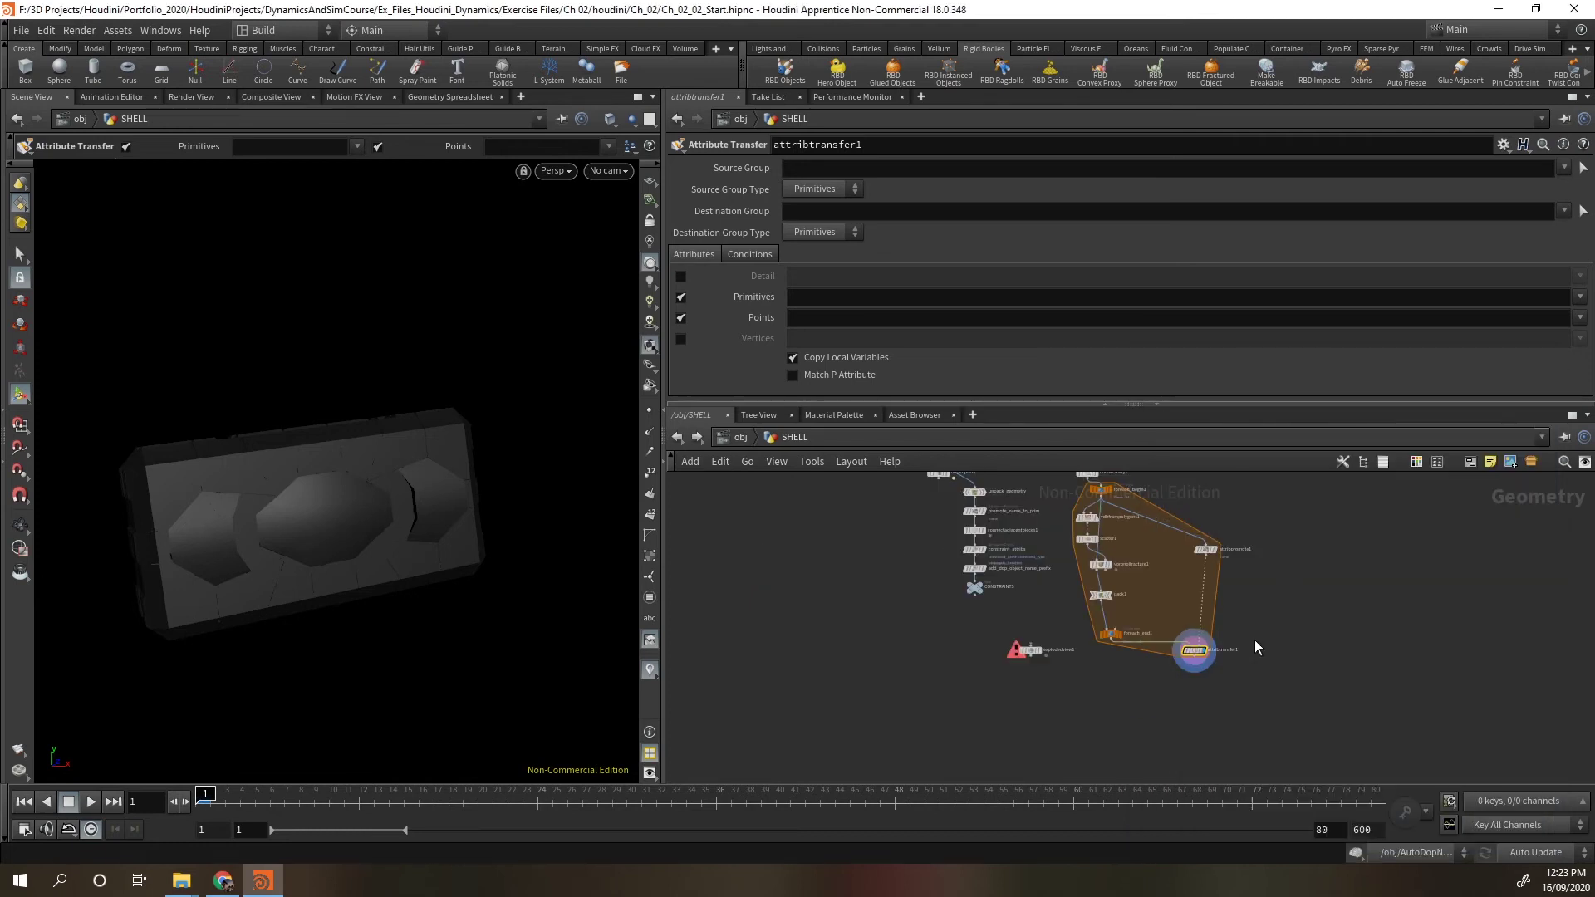
{"action": "scroll", "coordinate": [1347, 636], "scroll_direction": "up", "scroll_amount": 2}
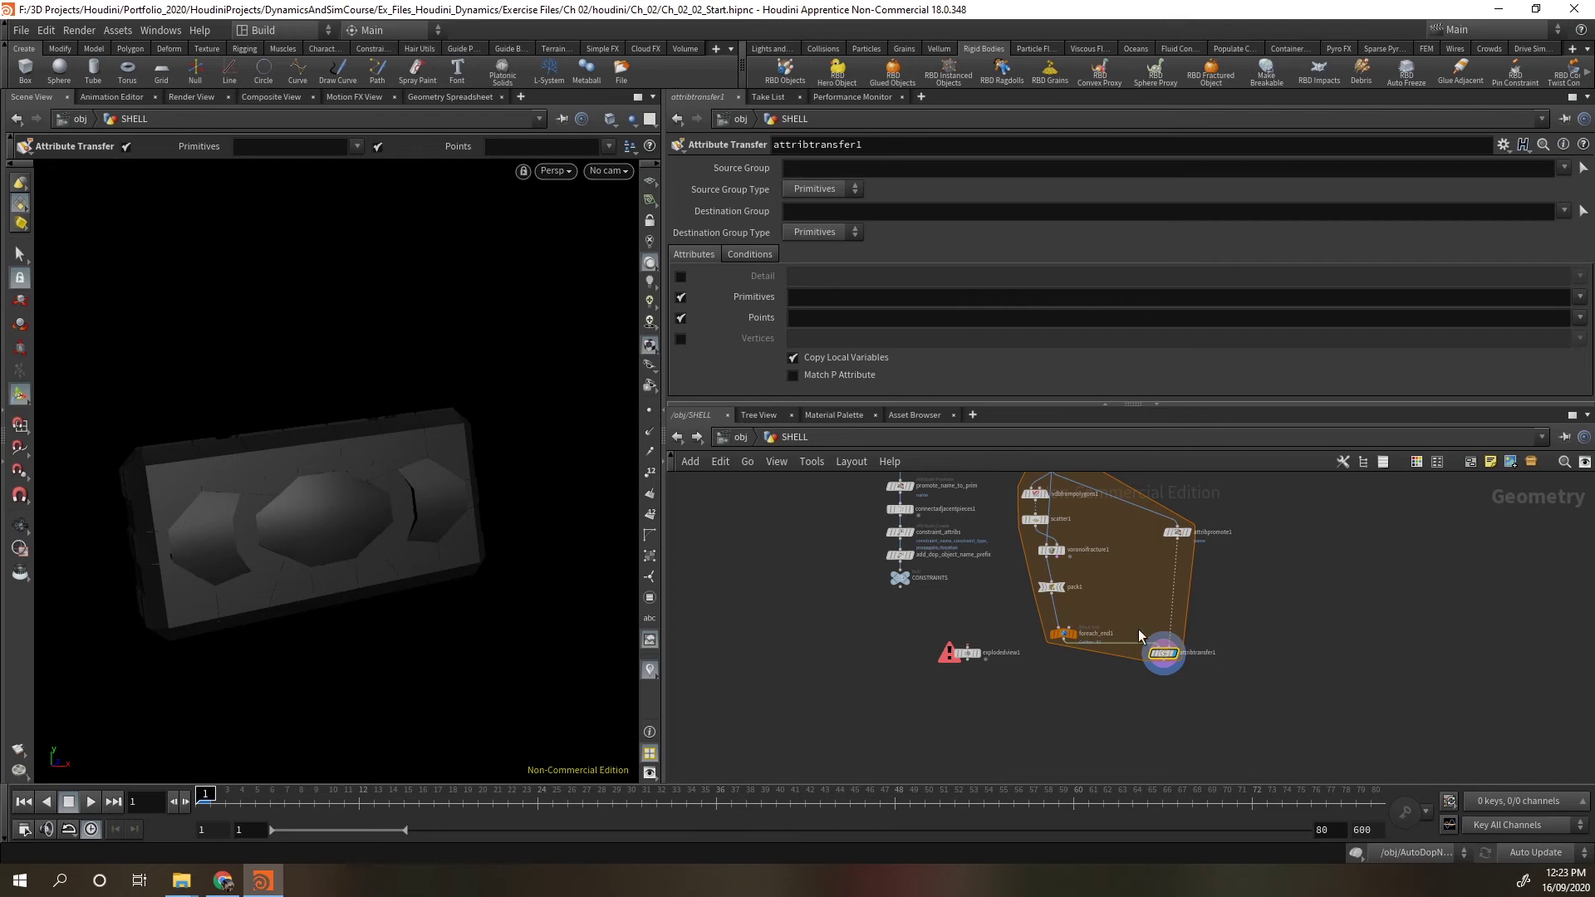
{"action": "scroll", "coordinate": [1138, 630], "scroll_direction": "up", "scroll_amount": 2, "text": "ctrl"}
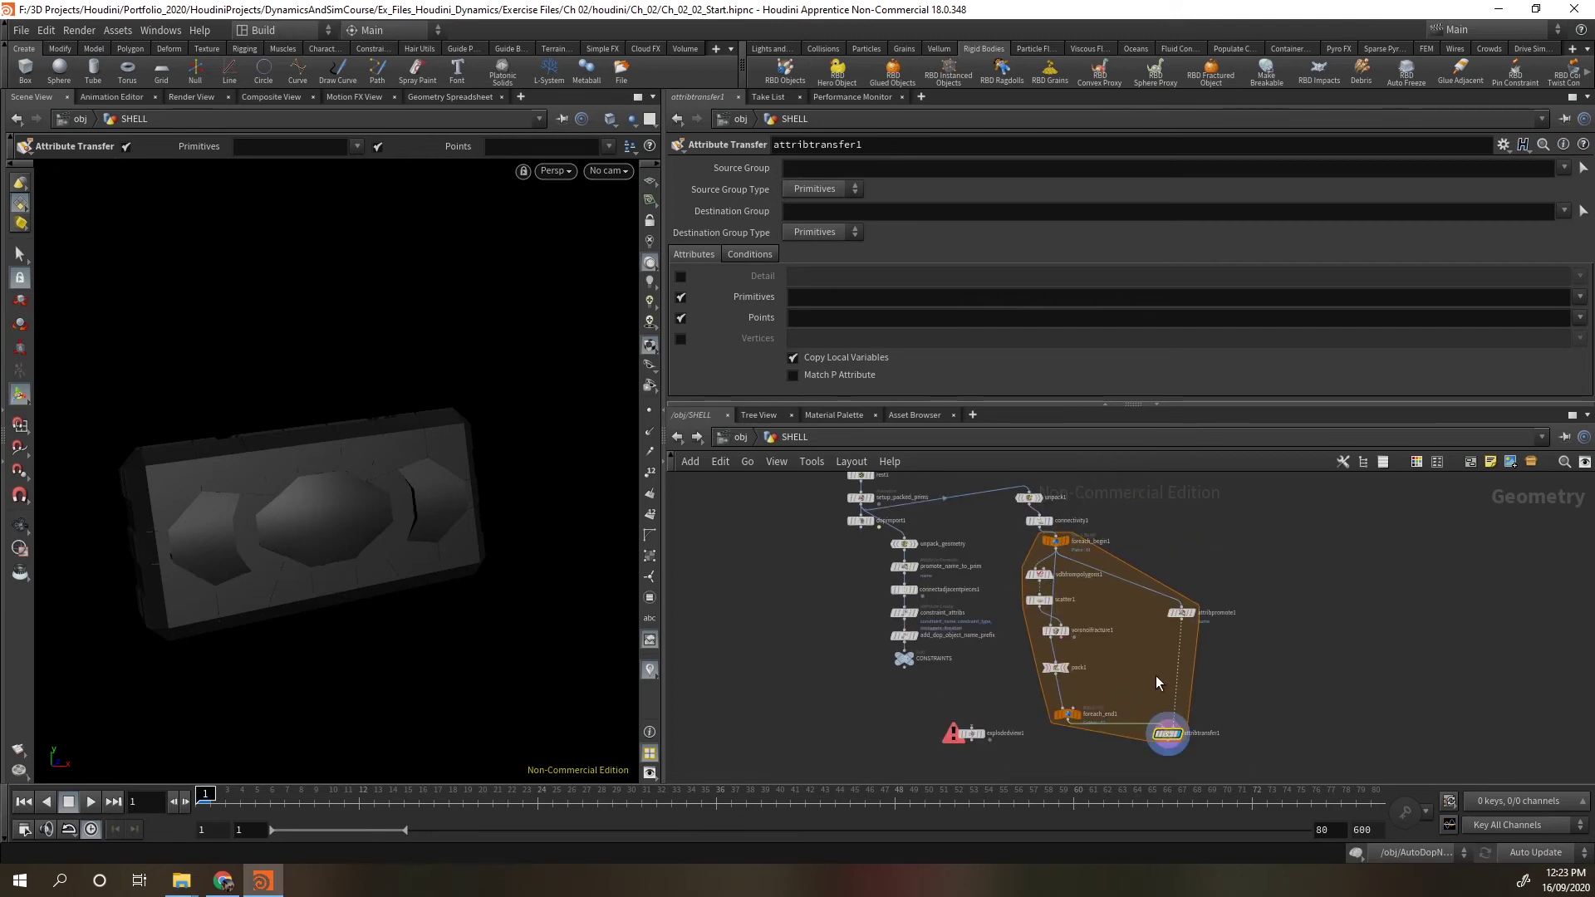
{"action": "left_click_drag", "start_coordinate": [860, 520], "coordinate": [1176, 743]}
{"action": "left_click", "coordinate": [1173, 734]}
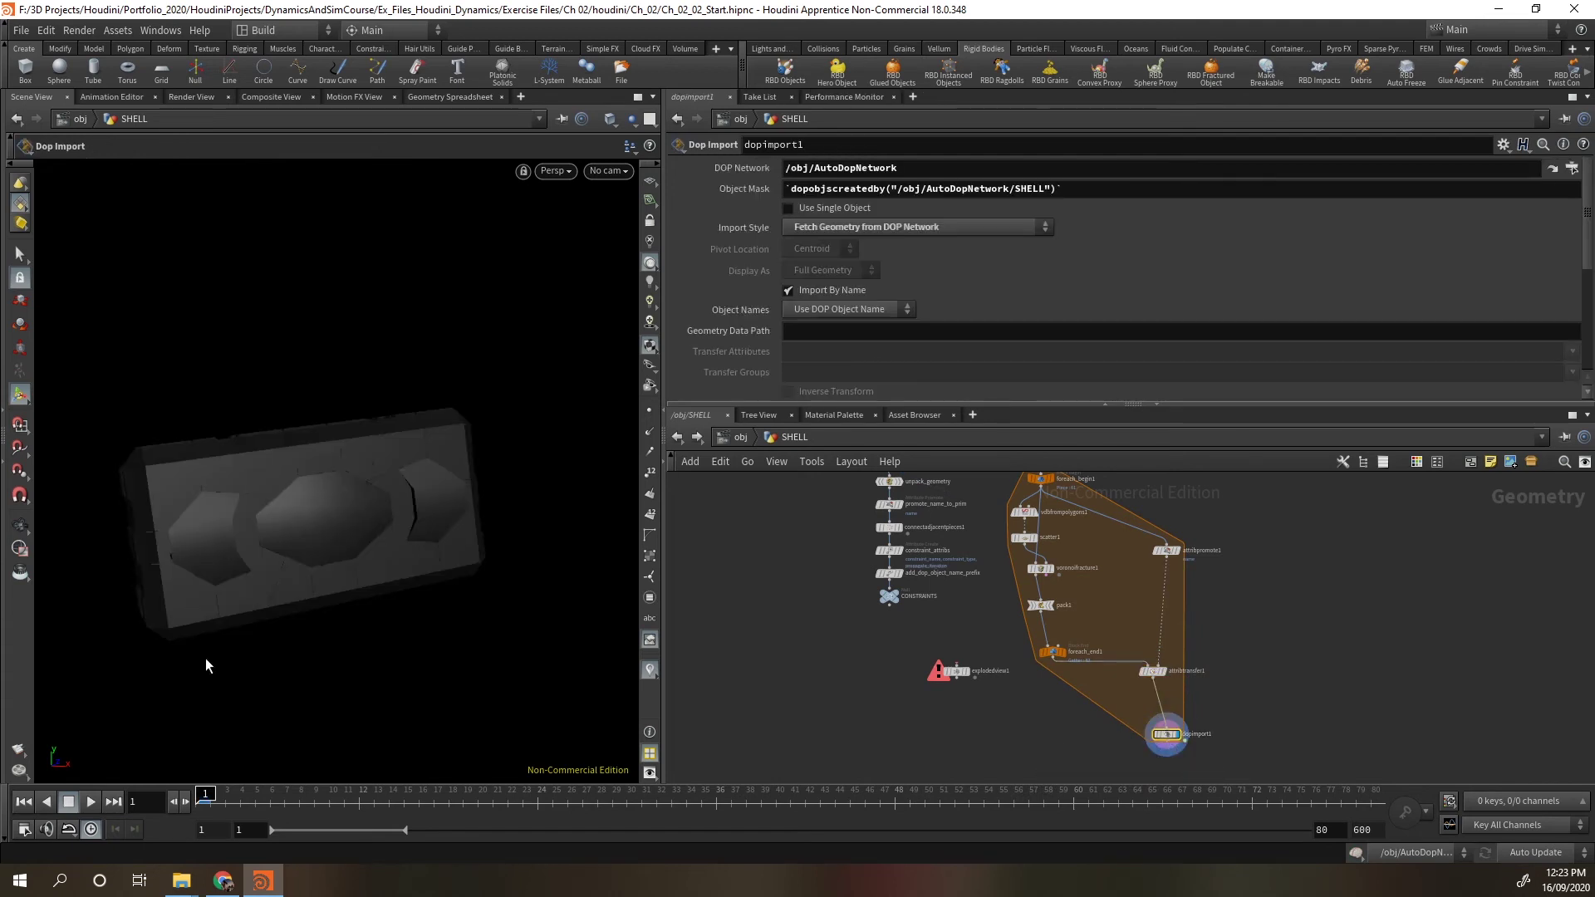
{"action": "left_click", "coordinate": [1152, 671]}
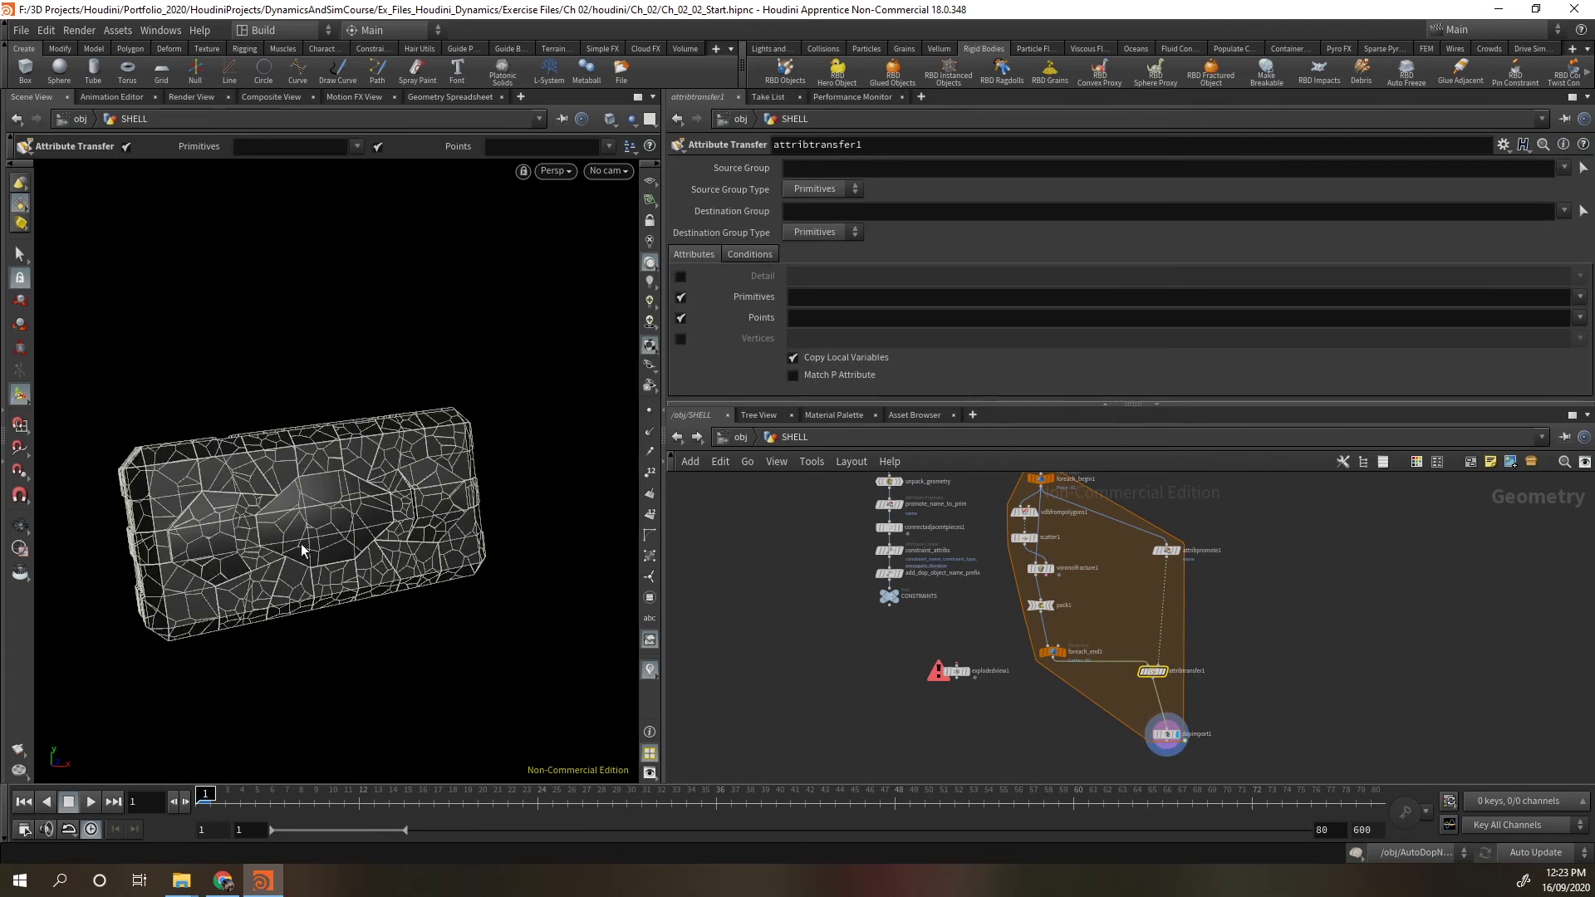
{"action": "left_click", "coordinate": [1171, 735]}
Go up to the object level, move AutoDopNetwork below SHELL, and open it to show the SHELL packed object's Bullet Data settings.
{"action": "left_click", "coordinate": [734, 441]}
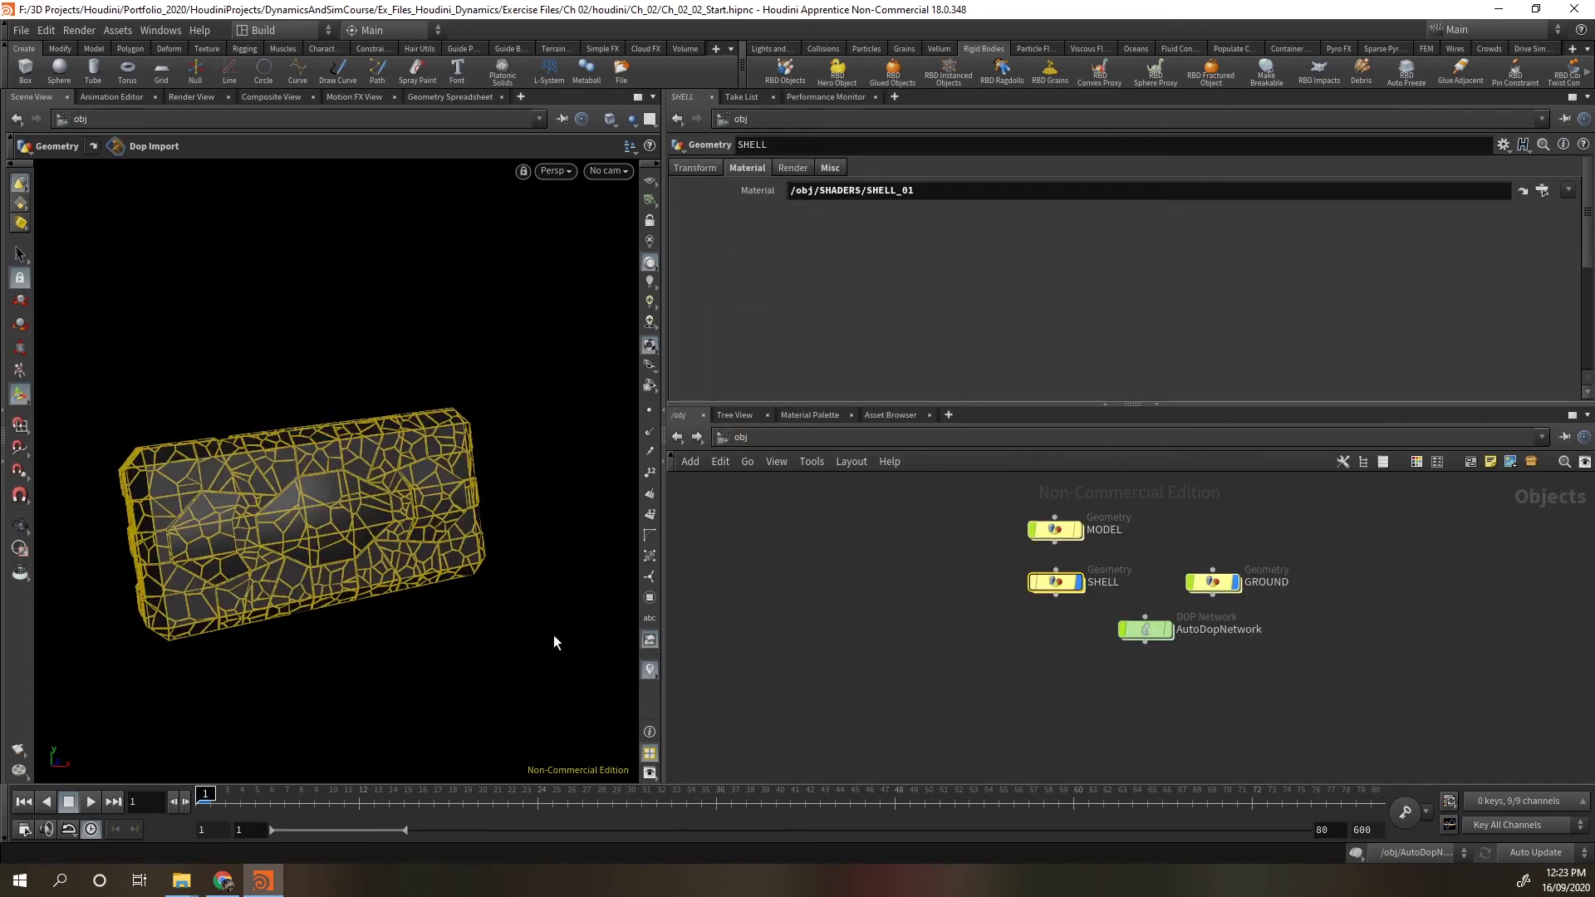
{"action": "left_click_drag", "start_coordinate": [1146, 629], "coordinate": [1088, 688]}
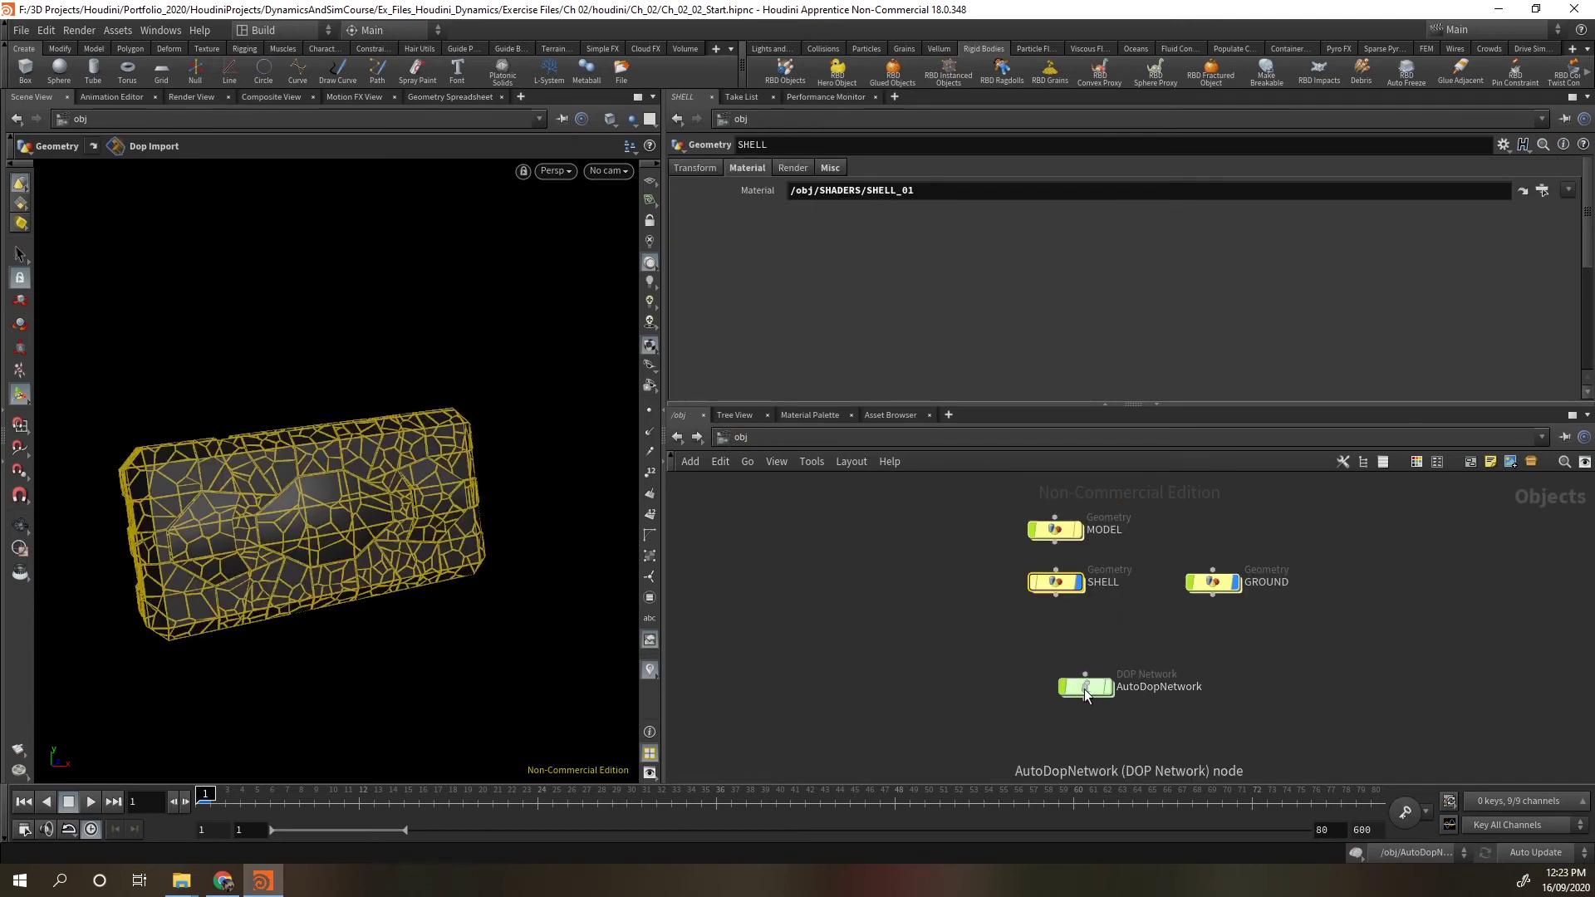
{"action": "double_click", "coordinate": [1088, 688]}
{"action": "mouse_move", "coordinate": [942, 589]}
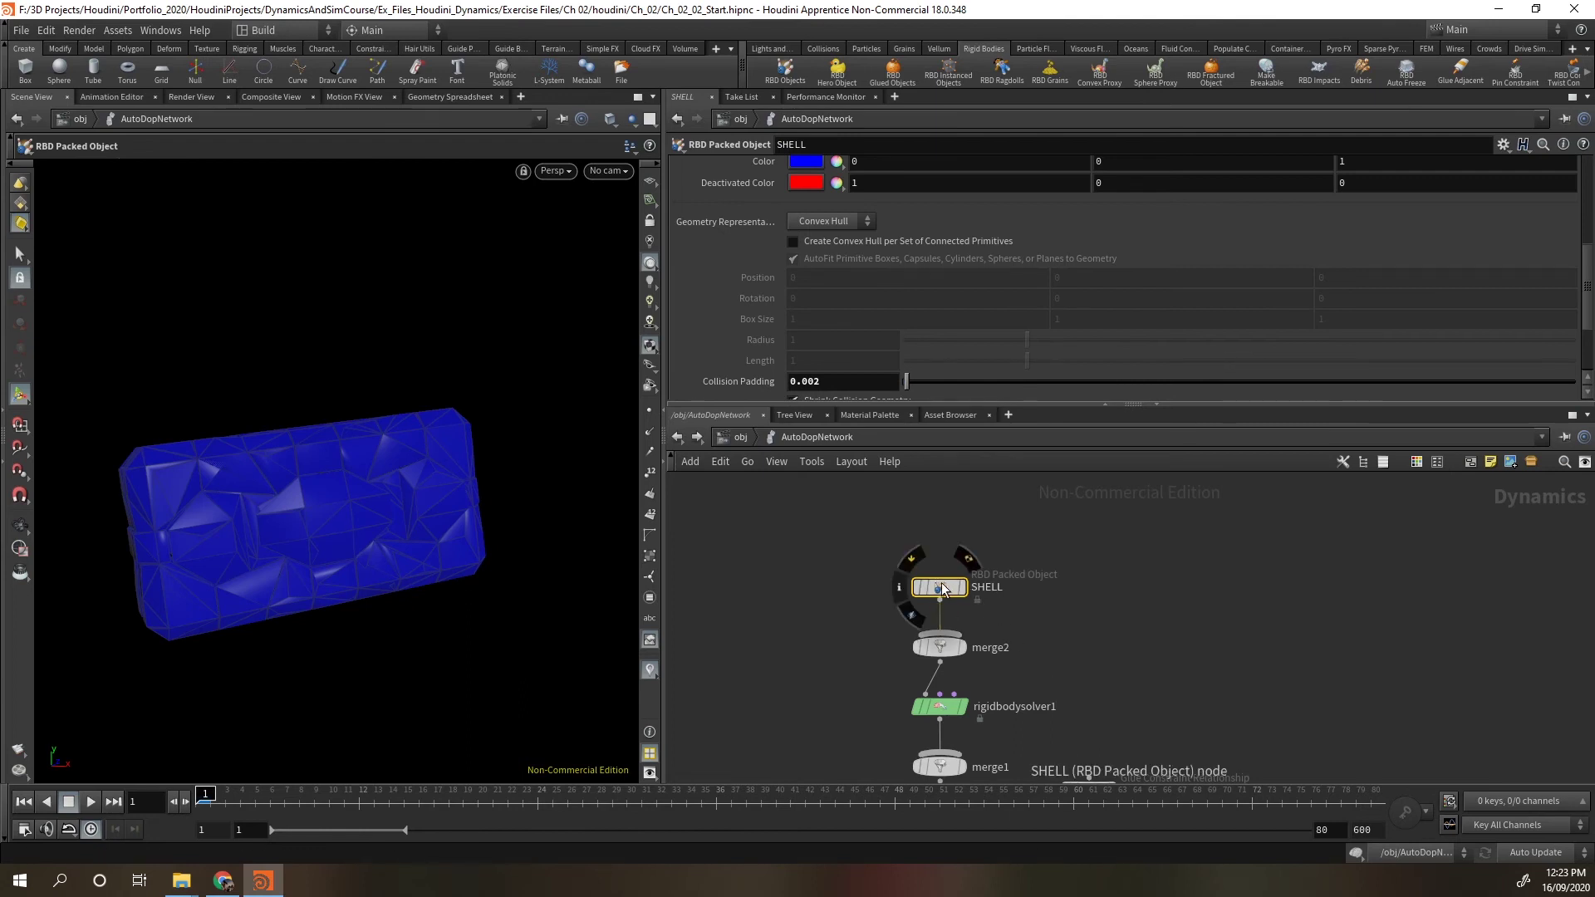
{"action": "scroll", "coordinate": [858, 316], "scroll_direction": "up", "scroll_amount": 2}
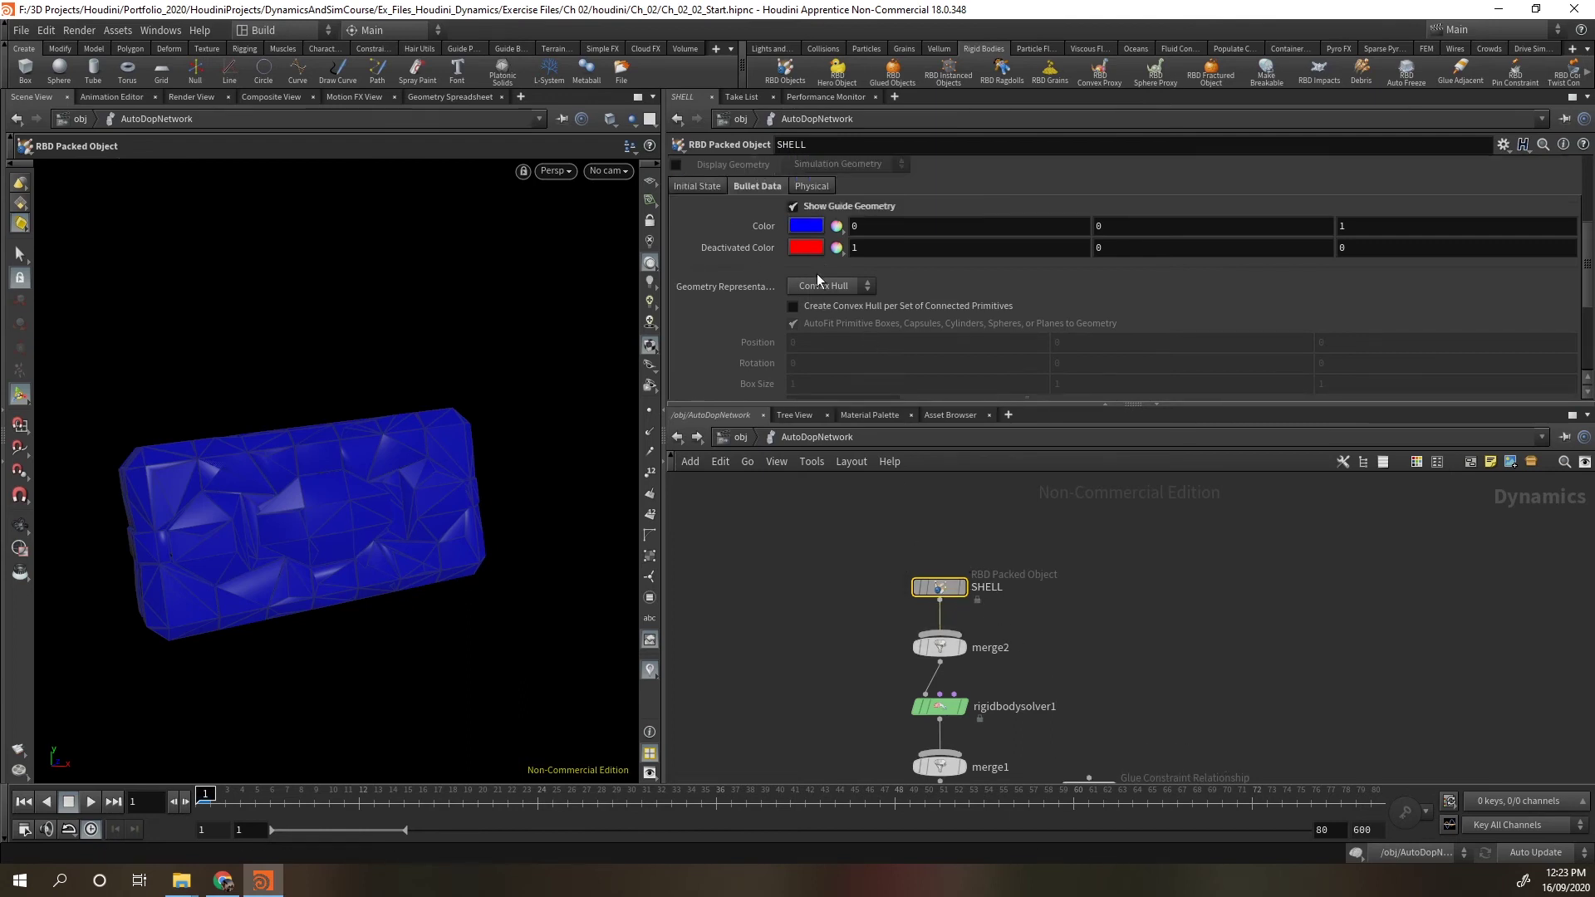
Examine the shell's blue Bullet collision guide geometry up close from another angle.
{"action": "key", "text": "Escape"}
{"action": "left_click_drag", "start_coordinate": [559, 506], "coordinate": [516, 581]}
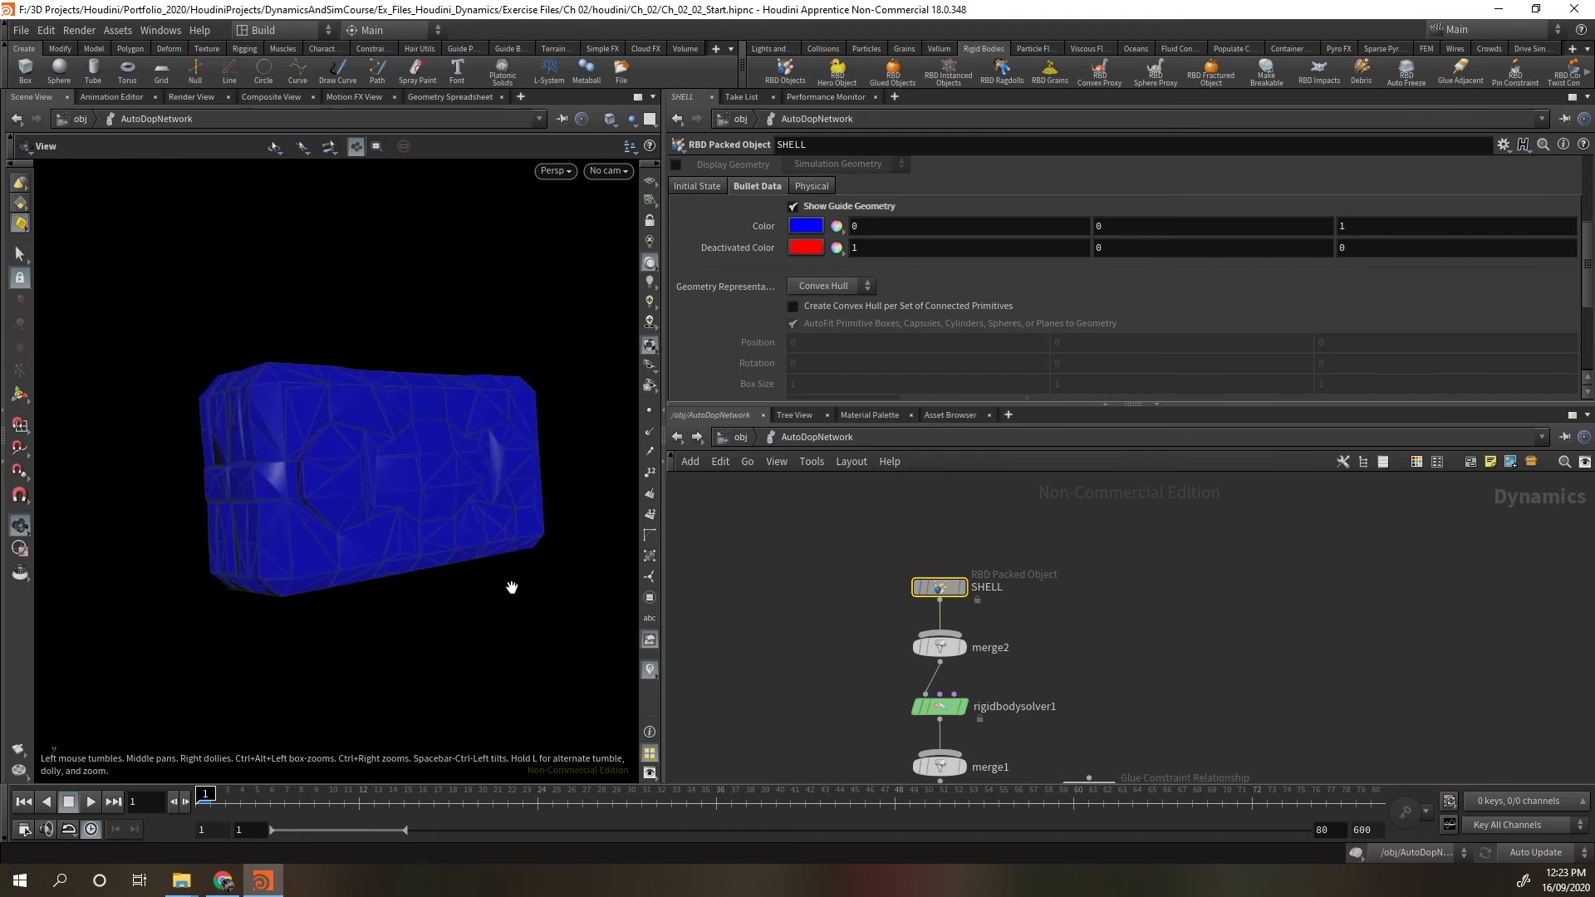
{"action": "scroll", "coordinate": [515, 557], "scroll_direction": "up", "scroll_amount": 5}
{"action": "scroll", "coordinate": [515, 557], "scroll_direction": "down", "scroll_amount": 2}
{"action": "scroll", "coordinate": [526, 627], "scroll_direction": "down", "scroll_amount": 2}
{"action": "key", "text": "Return"}
Check the Geometry Representation options of the SHELL packed object and keep Convex Hull.
{"action": "left_click", "coordinate": [847, 289]}
{"action": "left_click", "coordinate": [847, 320]}
{"action": "left_click", "coordinate": [834, 285]}
{"action": "left_click", "coordinate": [799, 311]}
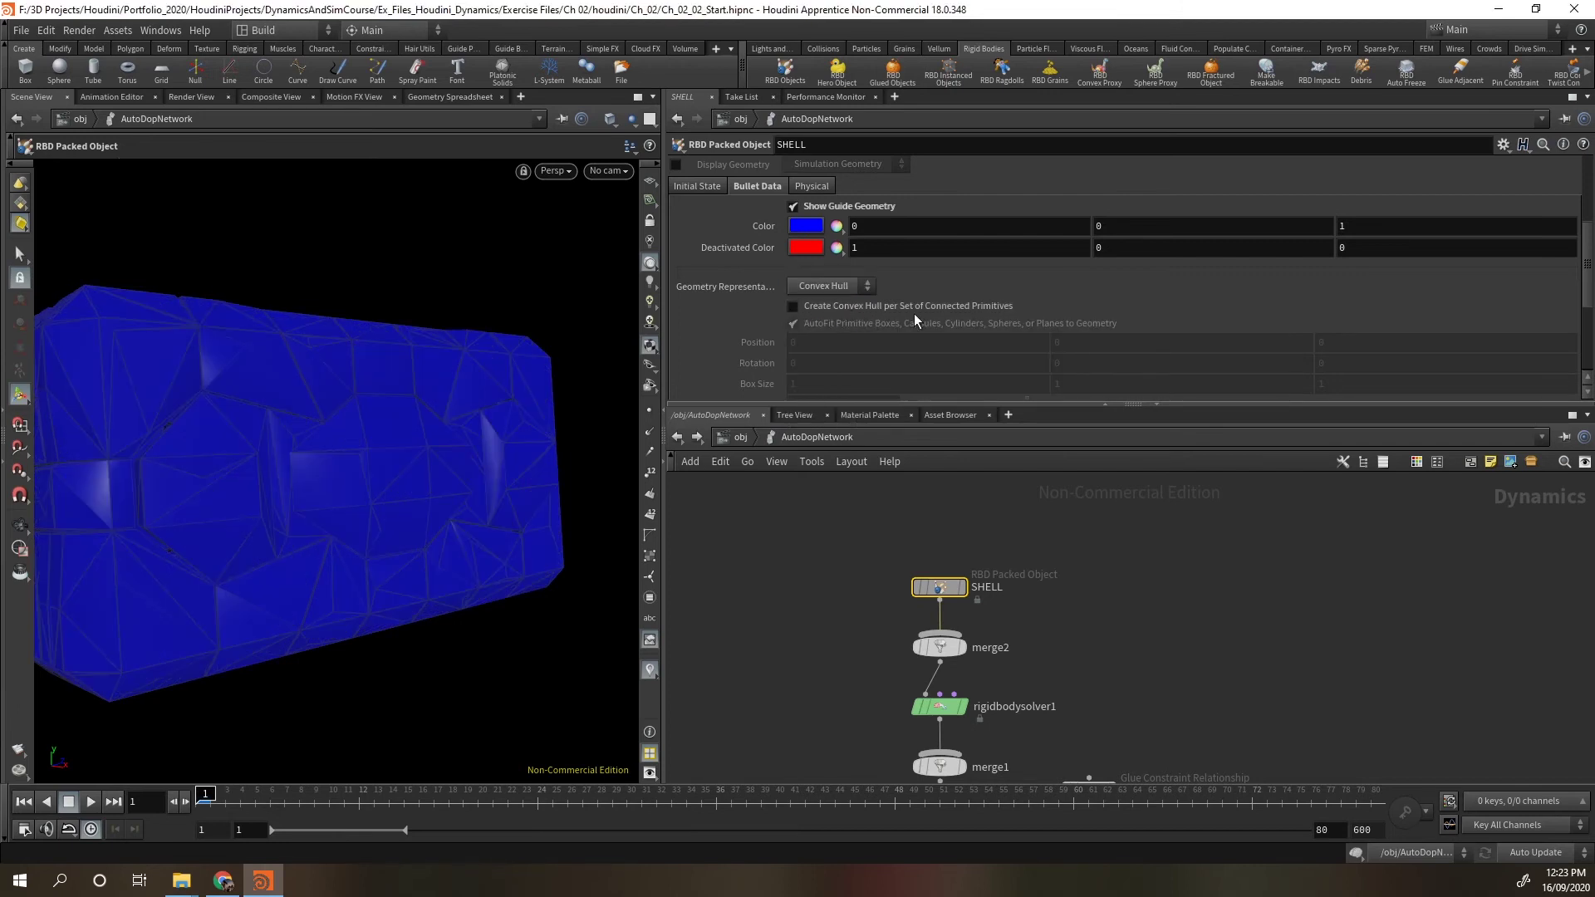
Enable Create Convex Hull per Set of Connected Primitives on the SHELL packed object and inspect its guide geometry from another angle.
{"action": "left_click", "coordinate": [890, 307]}
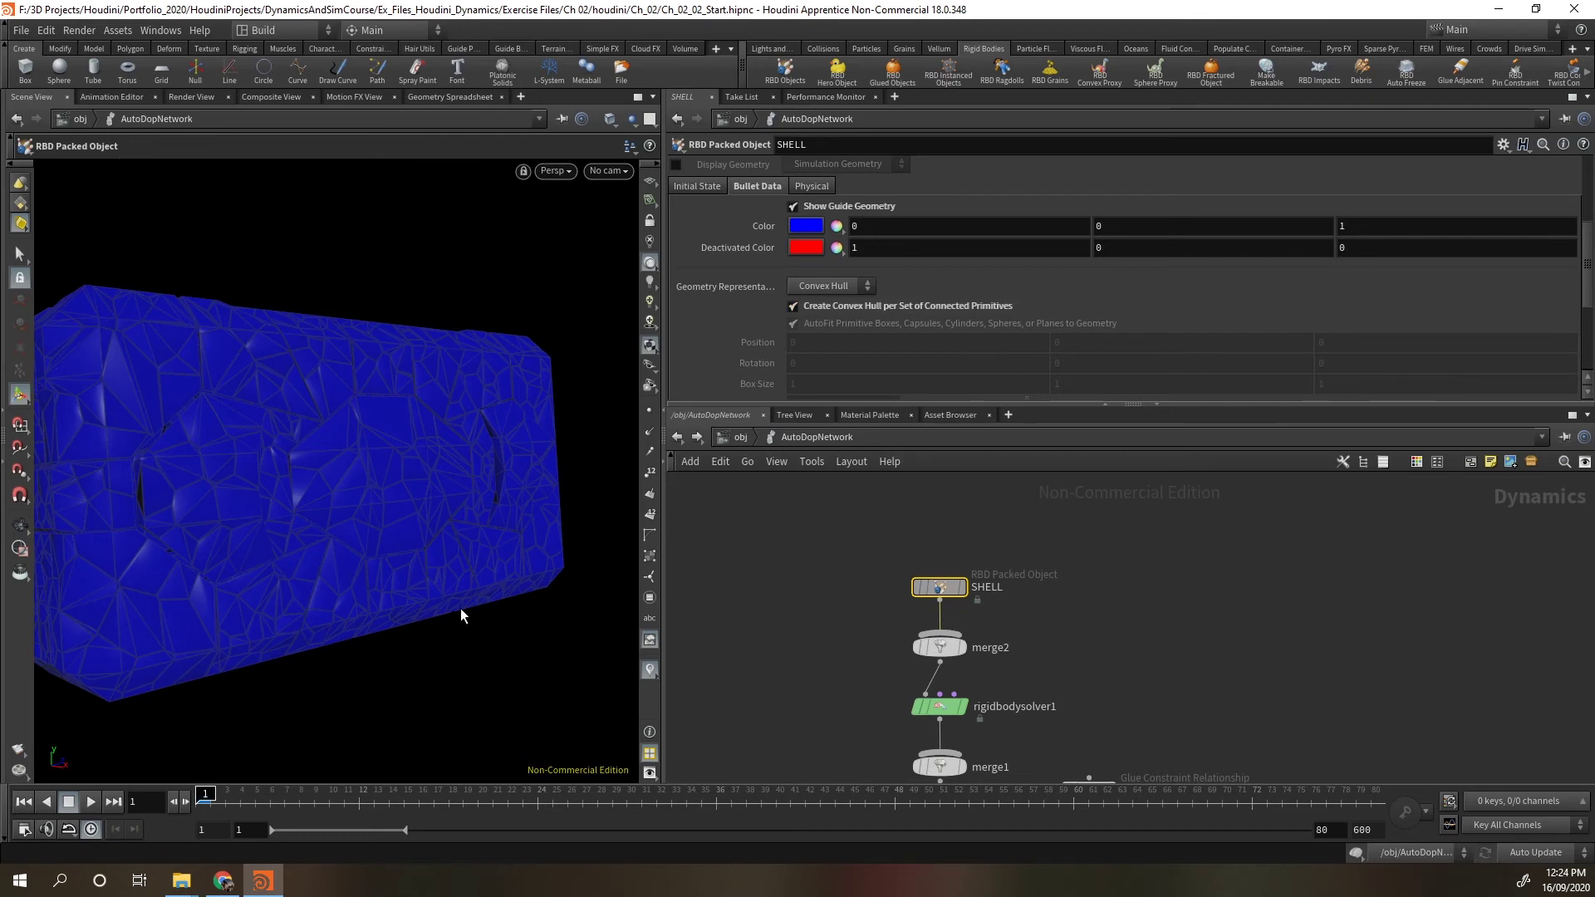
{"action": "key", "text": "Escape"}
{"action": "left_click_drag", "start_coordinate": [383, 587], "coordinate": [453, 616]}
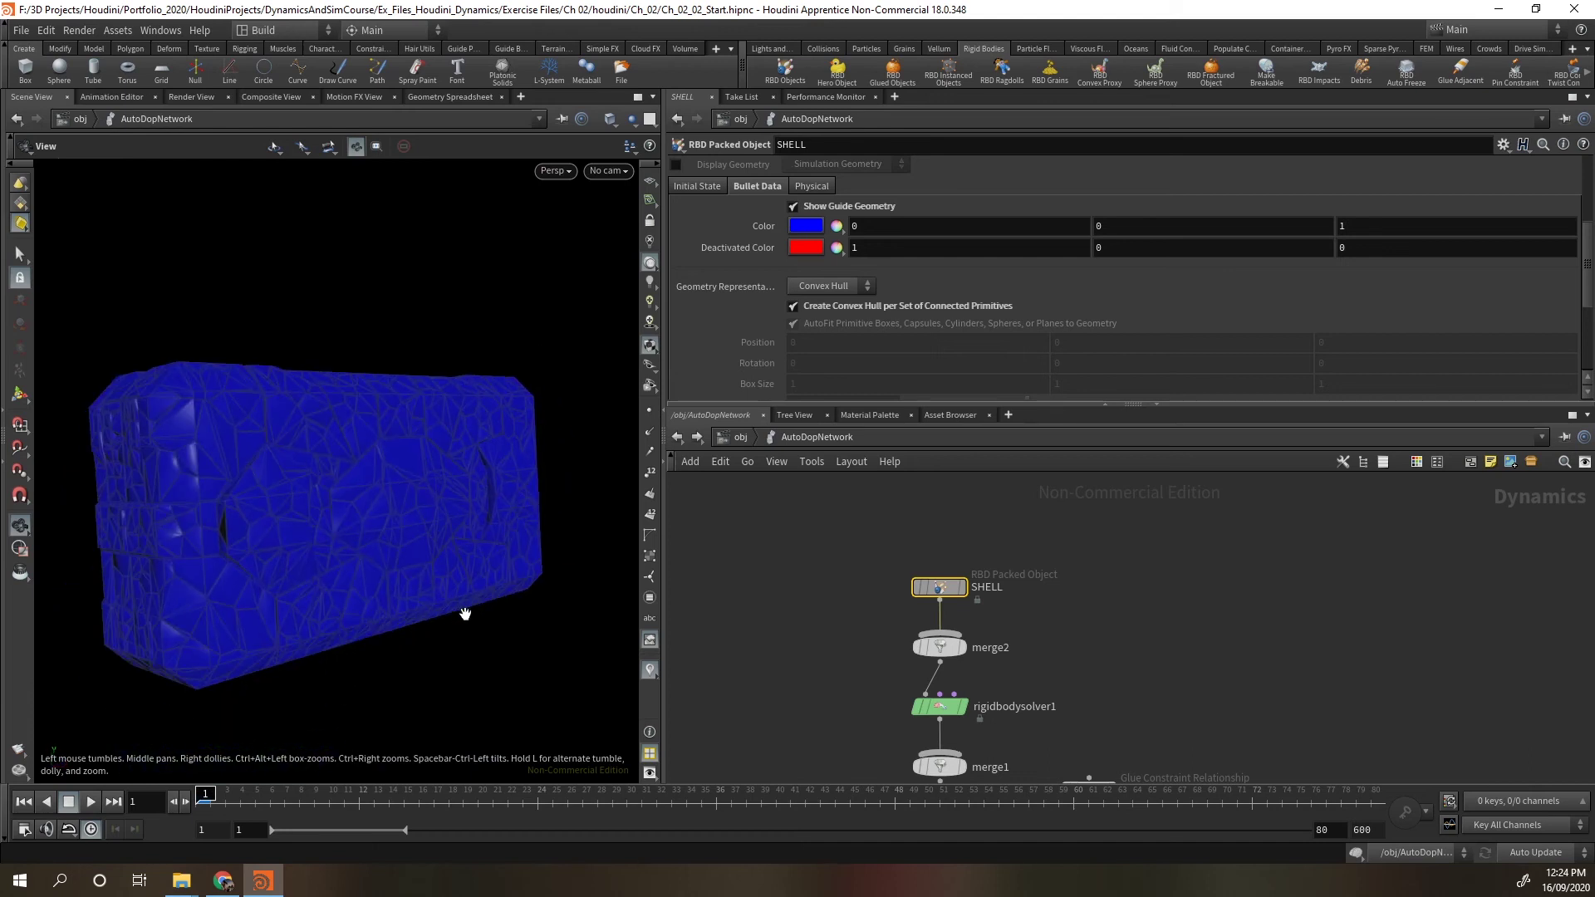
{"action": "key", "text": "Return"}
{"action": "key", "text": "Escape"}
{"action": "left_click_drag", "start_coordinate": [536, 557], "coordinate": [541, 640]}
{"action": "key", "text": "Return"}
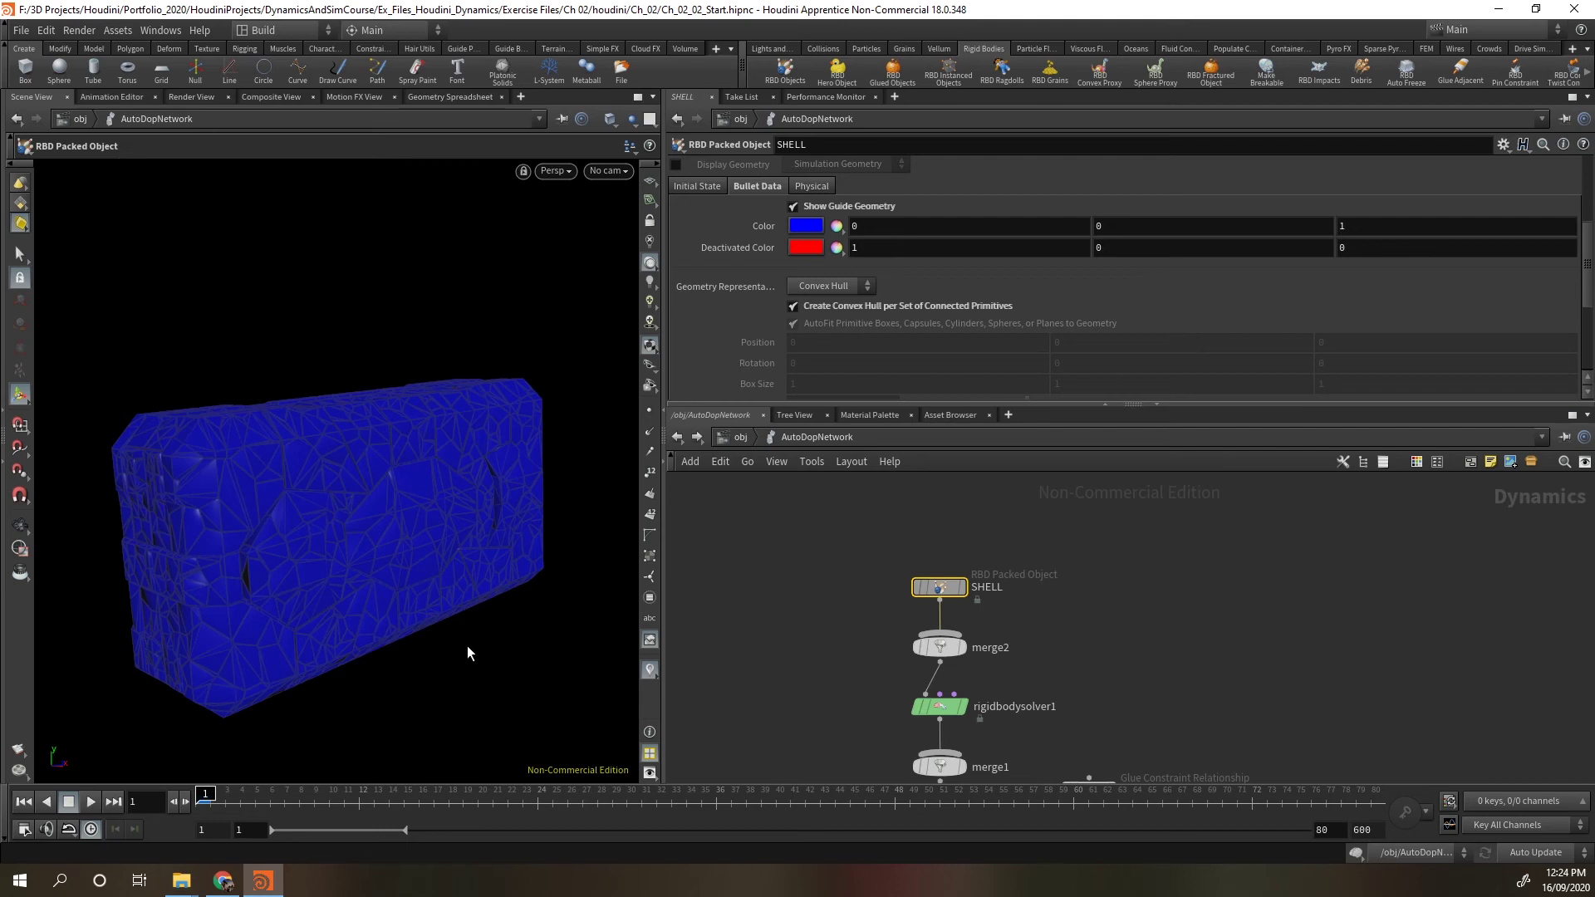
Return to the object level, select the GROUND object and bring up the collision tools to locate Static Object.
{"action": "left_click", "coordinate": [736, 440]}
{"action": "left_click", "coordinate": [1212, 581]}
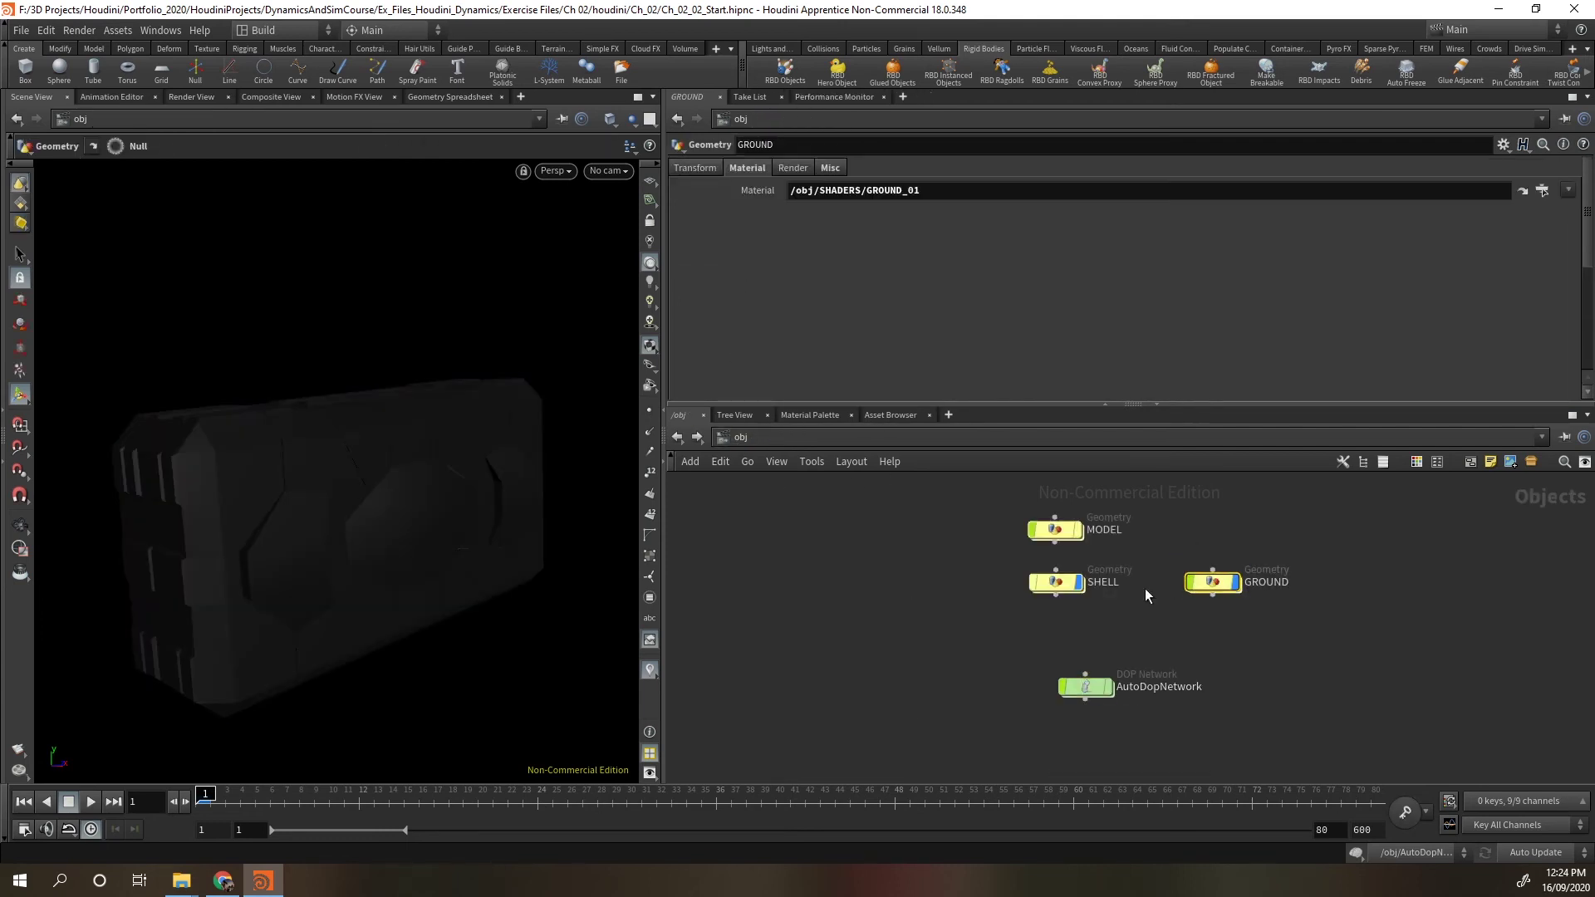
{"action": "left_click", "coordinate": [823, 48]}
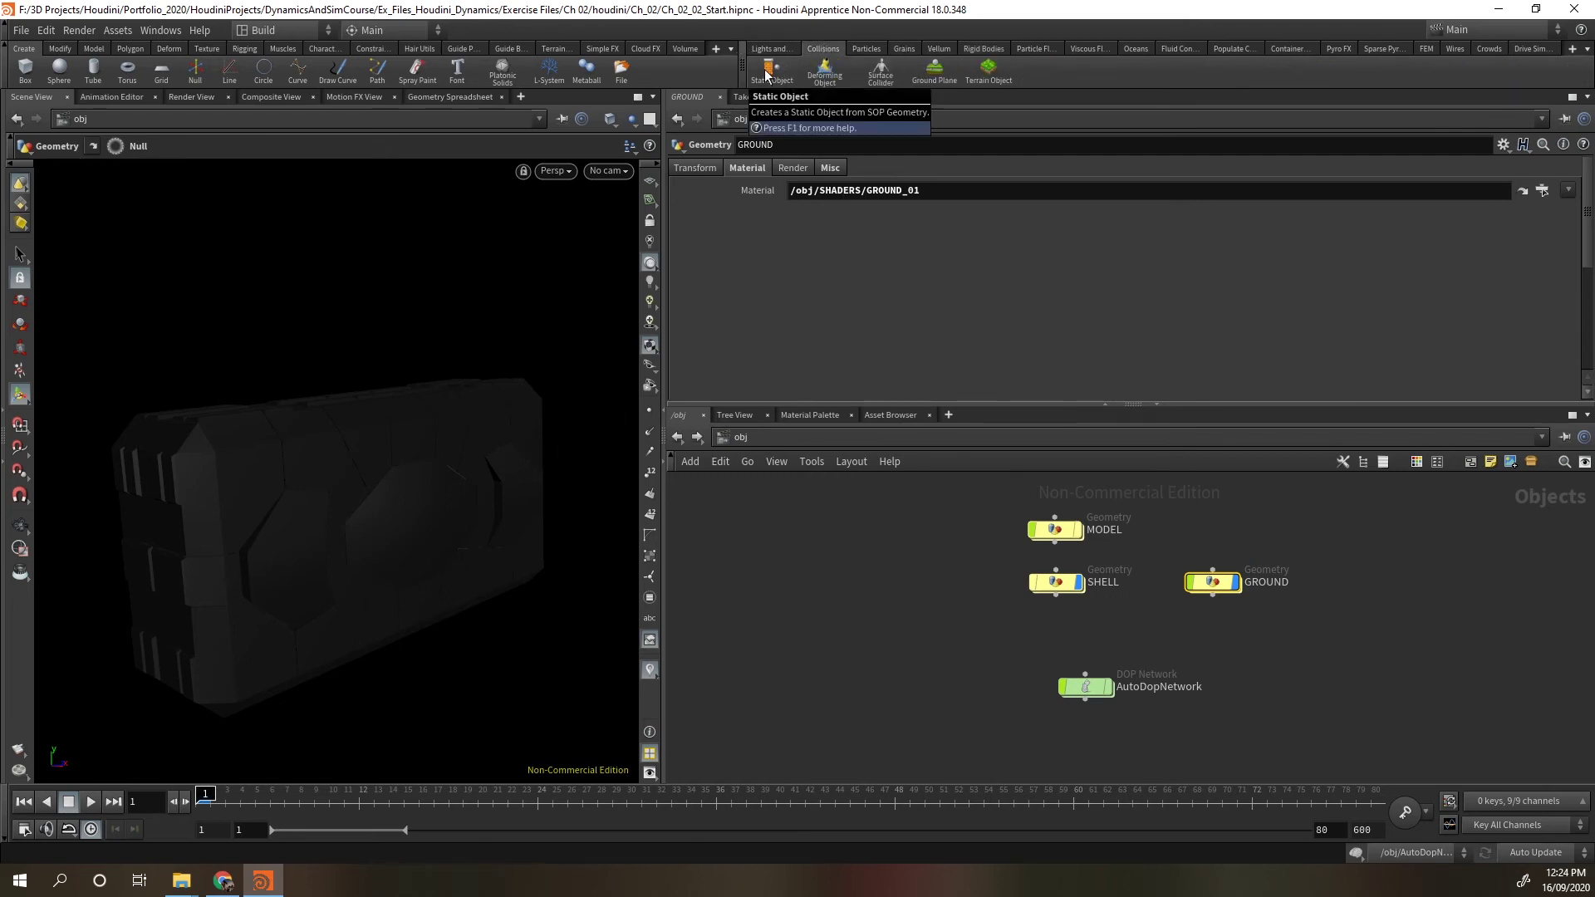
{"action": "mouse_move", "coordinate": [1219, 596]}
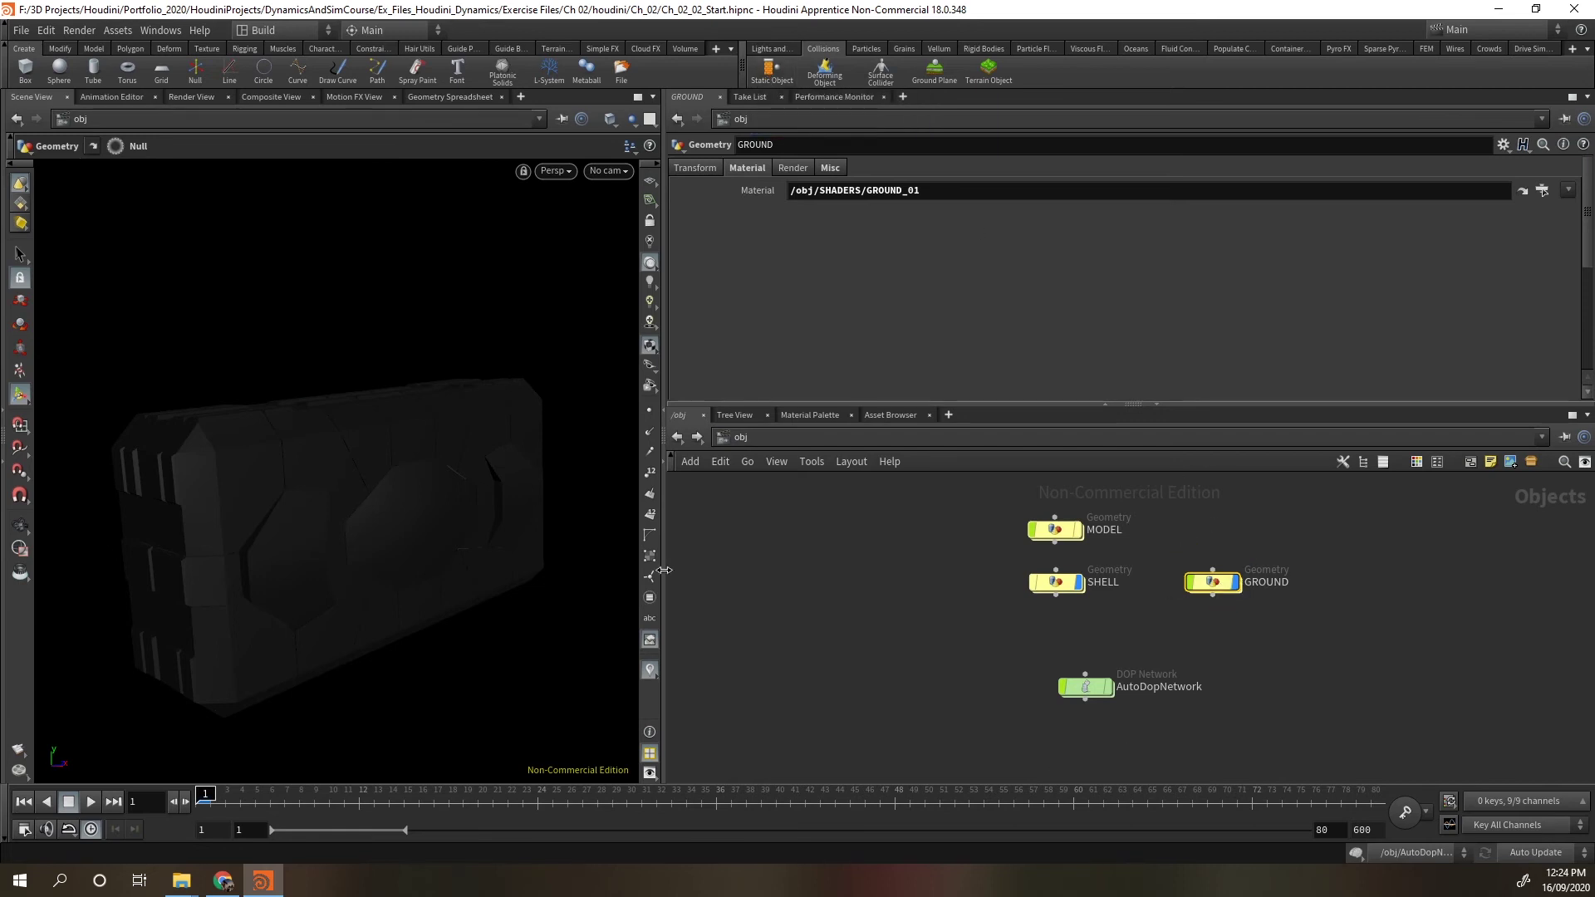
Play the simulation with shell and ground in view, stop it at frame 45, look over the pieces and rewind to frame 1.
{"action": "key", "text": "Escape"}
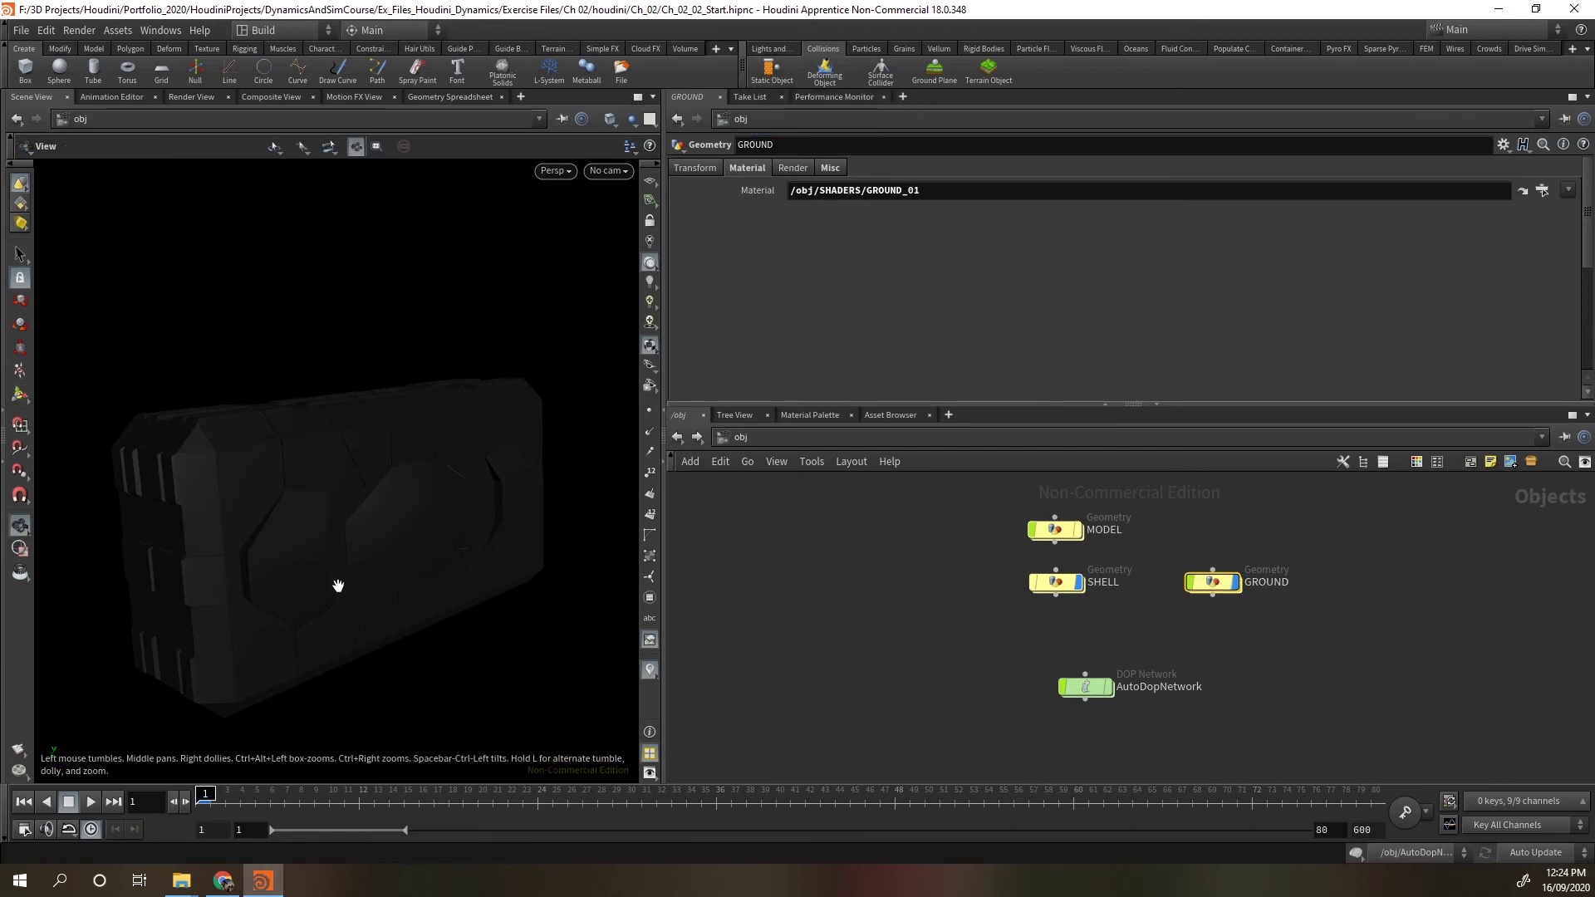
{"action": "right_click_drag", "start_coordinate": [339, 581], "coordinate": [434, 647]}
{"action": "left_click_drag", "start_coordinate": [433, 647], "coordinate": [616, 536]}
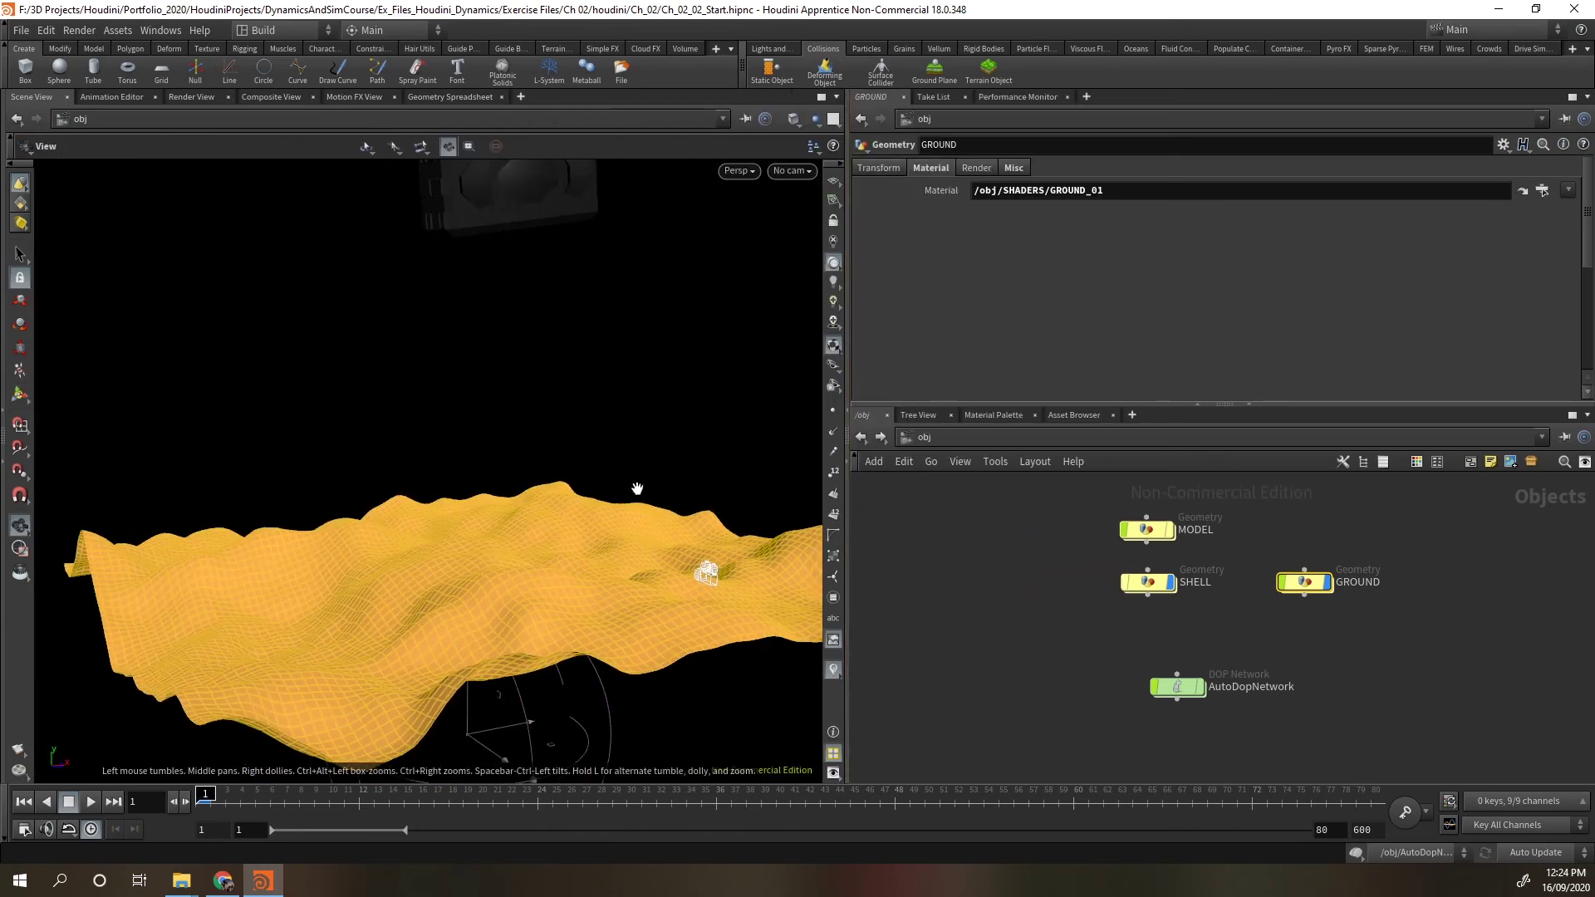
{"action": "left_click", "coordinate": [90, 802]}
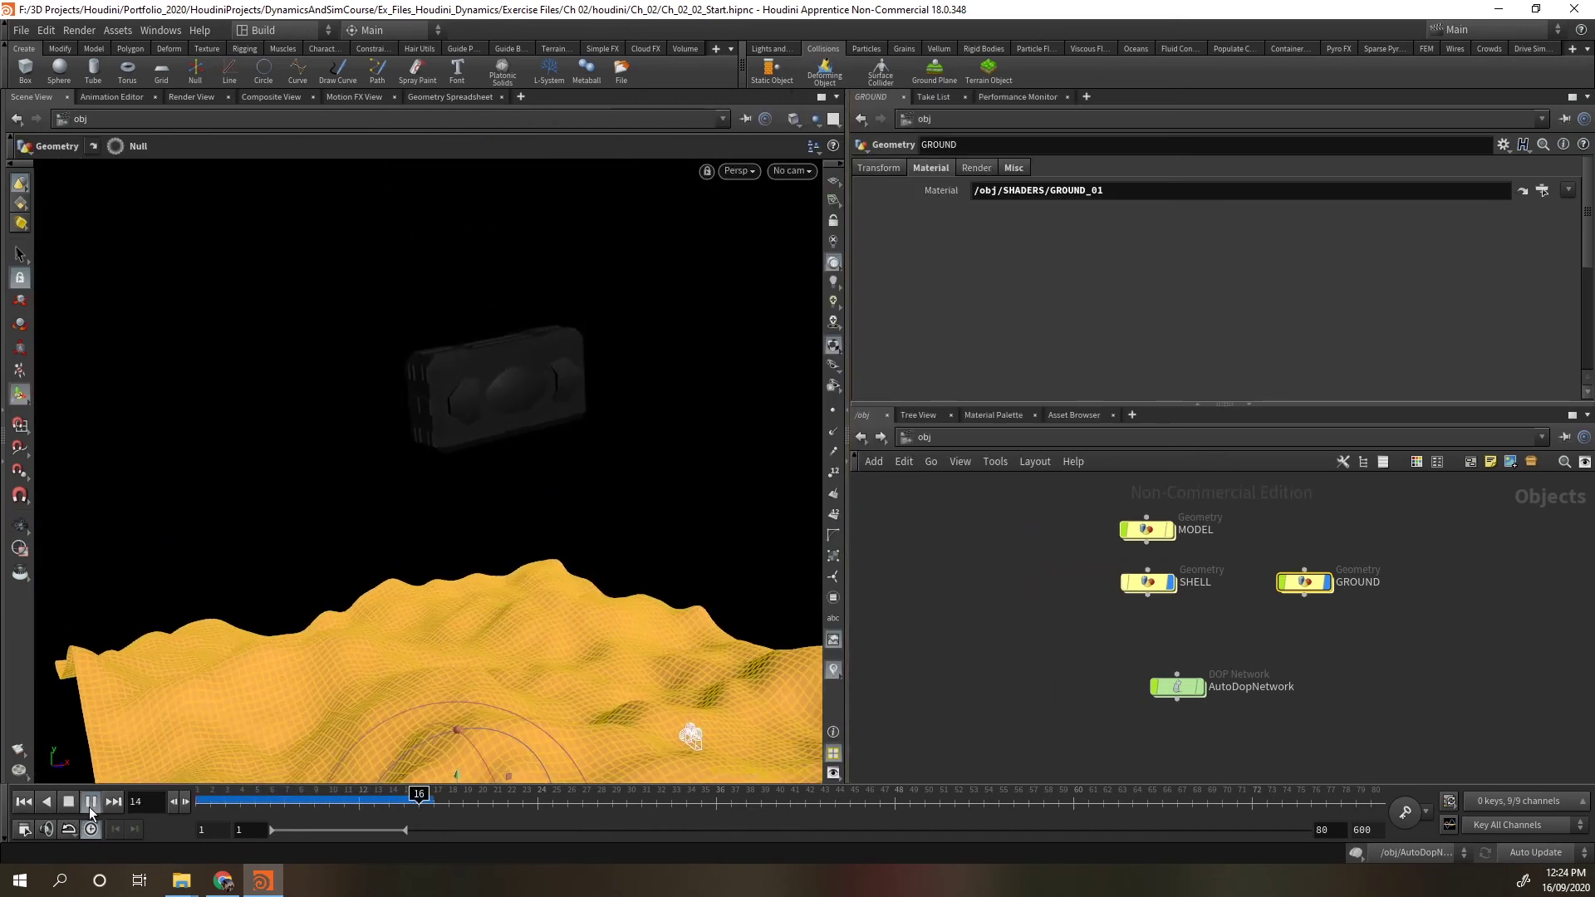
{"action": "left_click", "coordinate": [89, 802]}
{"action": "key", "text": "Escape"}
{"action": "left_click_drag", "start_coordinate": [540, 681], "coordinate": [719, 665]}
{"action": "key", "text": "Return"}
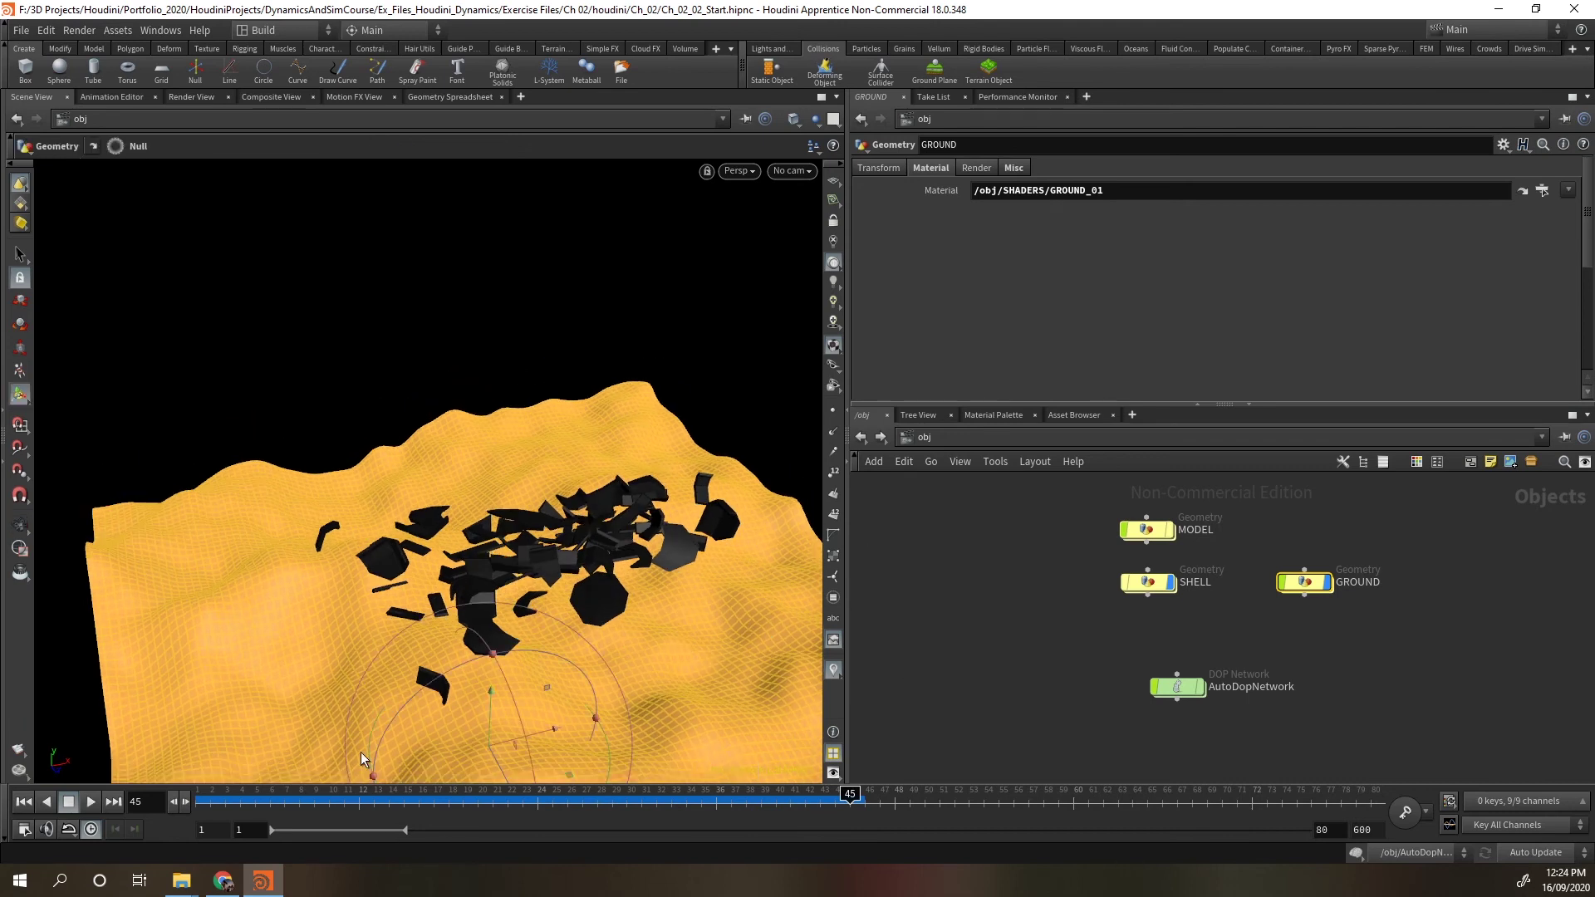
{"action": "key", "text": "ctrl+Up"}
{"action": "key", "text": "Escape"}
{"action": "left_click_drag", "start_coordinate": [509, 570], "coordinate": [595, 592]}
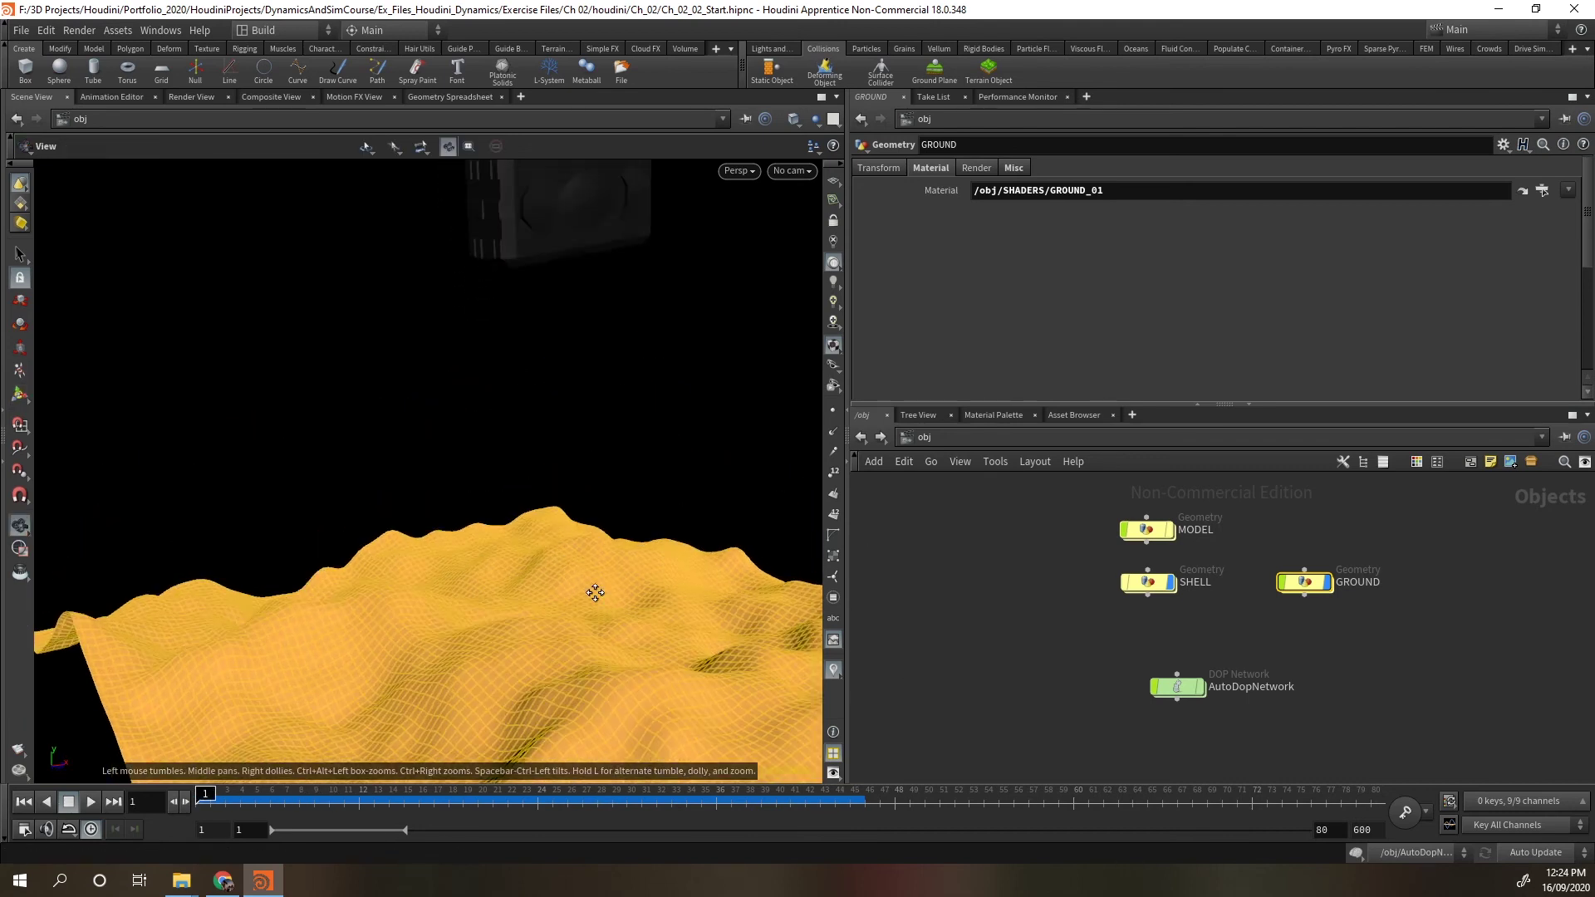
{"action": "key", "text": "Return"}
Inside SHELL, add an Unpack node beside the existing fracture loop, fed by the setup_packed_prims output.
{"action": "double_click", "coordinate": [1144, 583]}
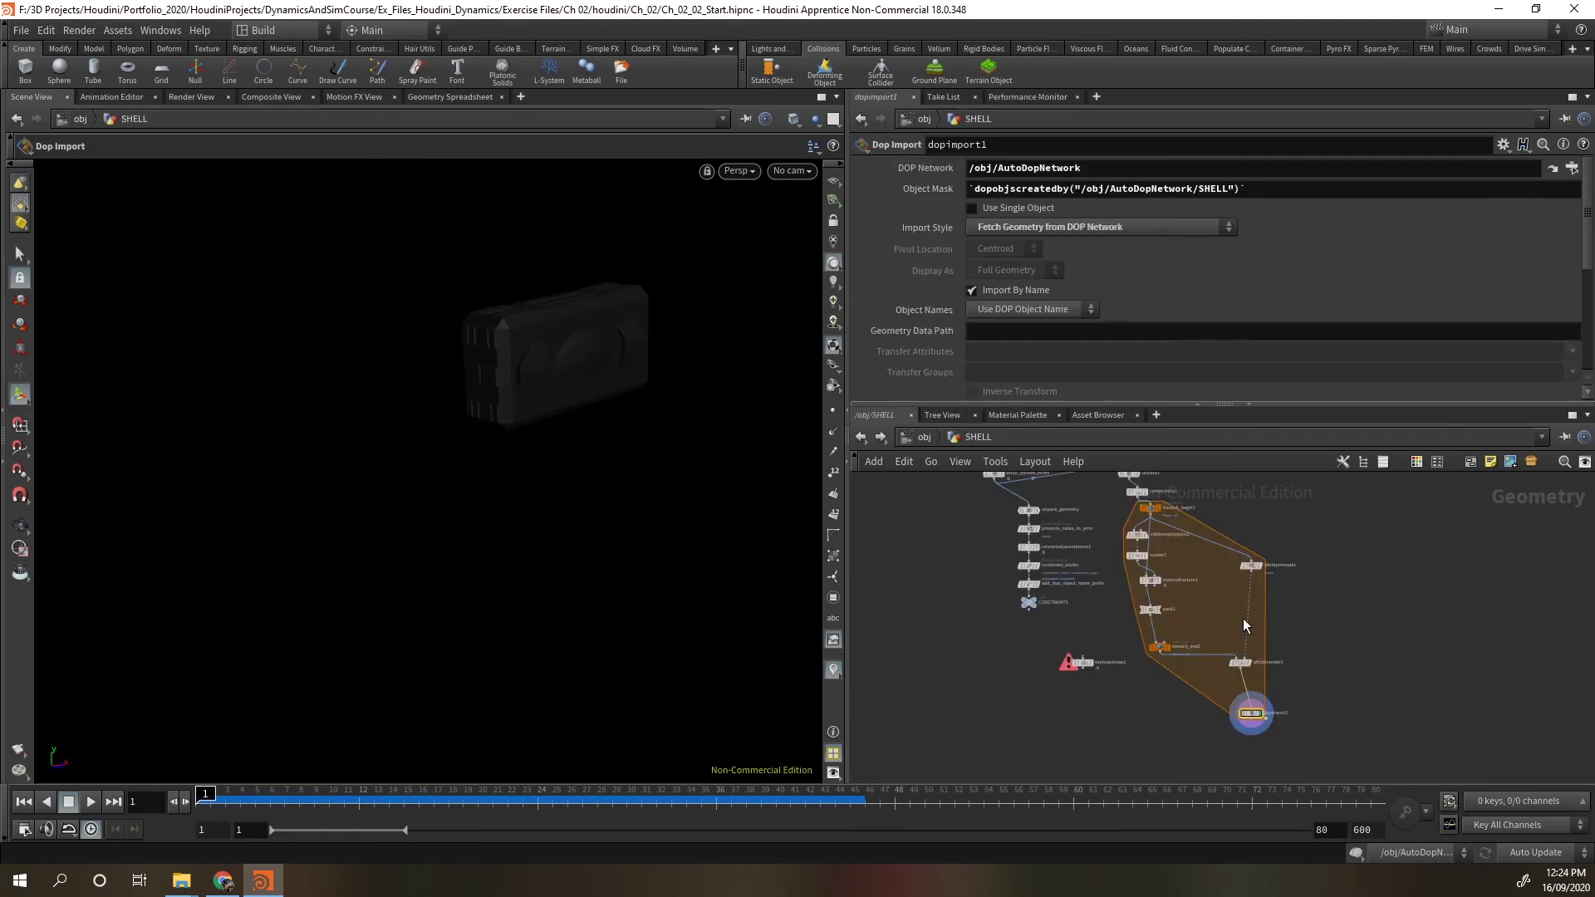
{"action": "middle_click_drag", "start_coordinate": [1363, 576], "coordinate": [1336, 651]}
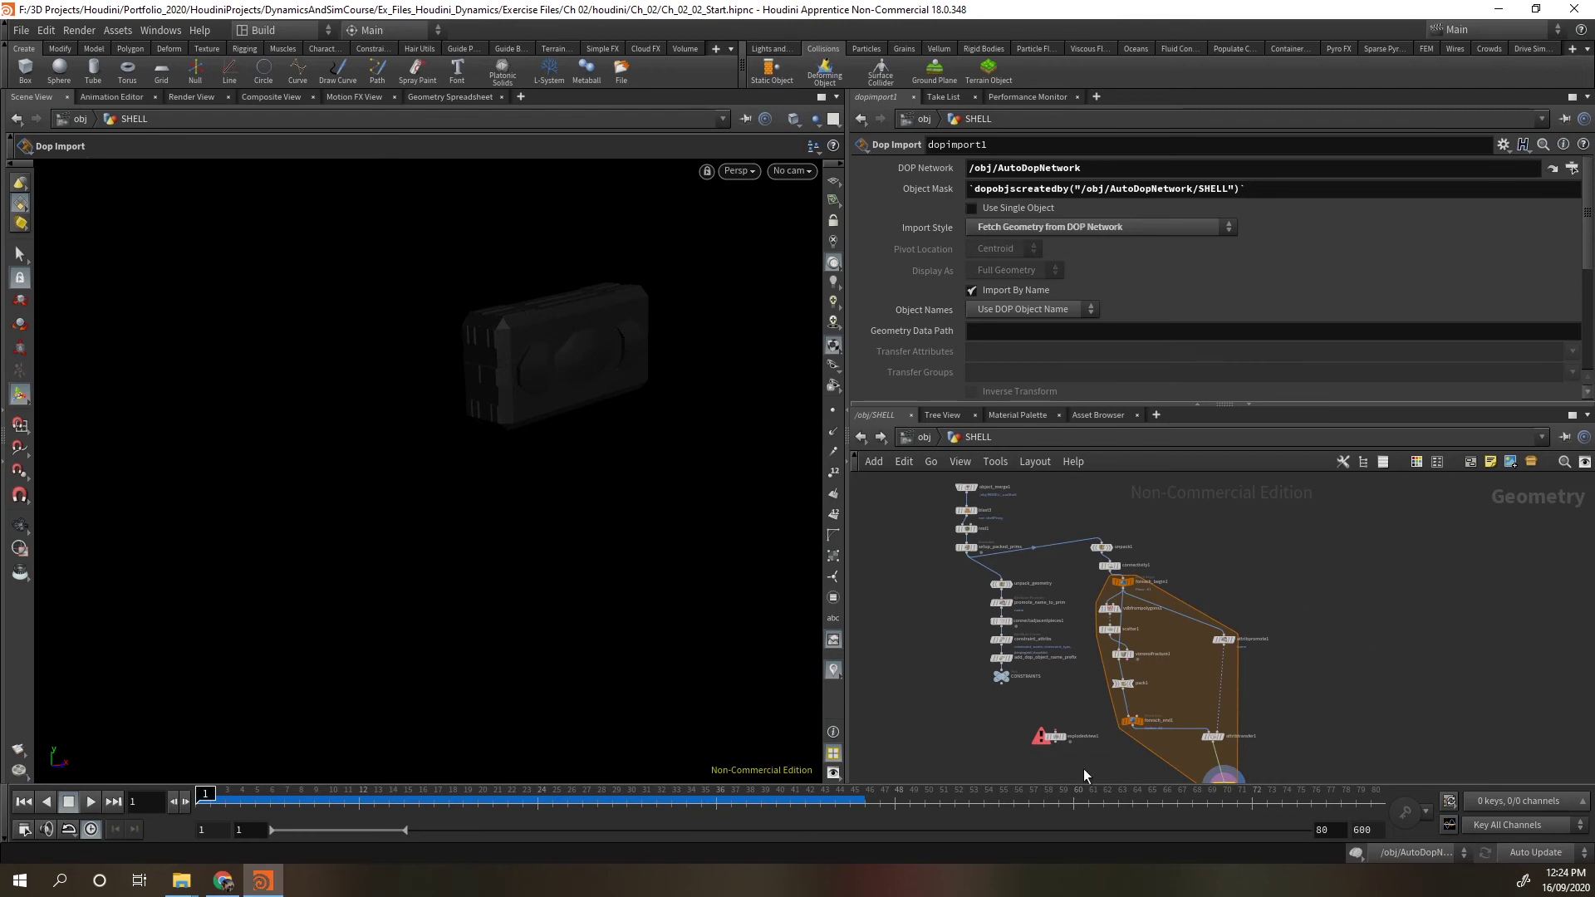
{"action": "scroll", "coordinate": [1289, 585], "scroll_direction": "up", "scroll_amount": 2}
{"action": "scroll", "coordinate": [1153, 555], "scroll_direction": "up", "scroll_amount": 1}
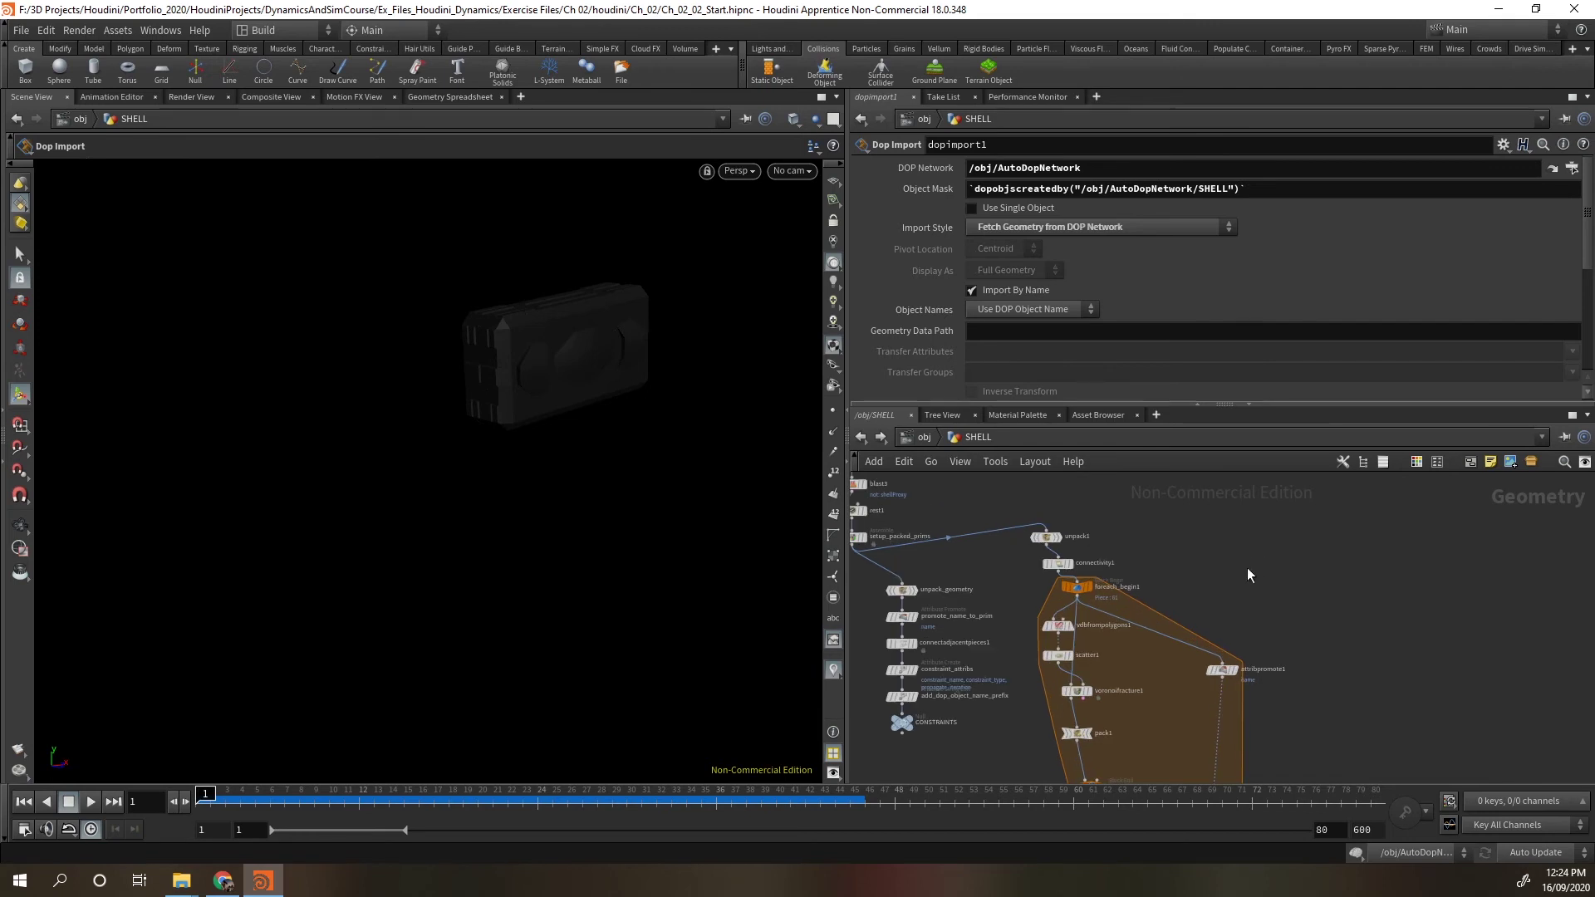
{"action": "key", "text": "Tab"}
{"action": "type", "text": "unpack"}
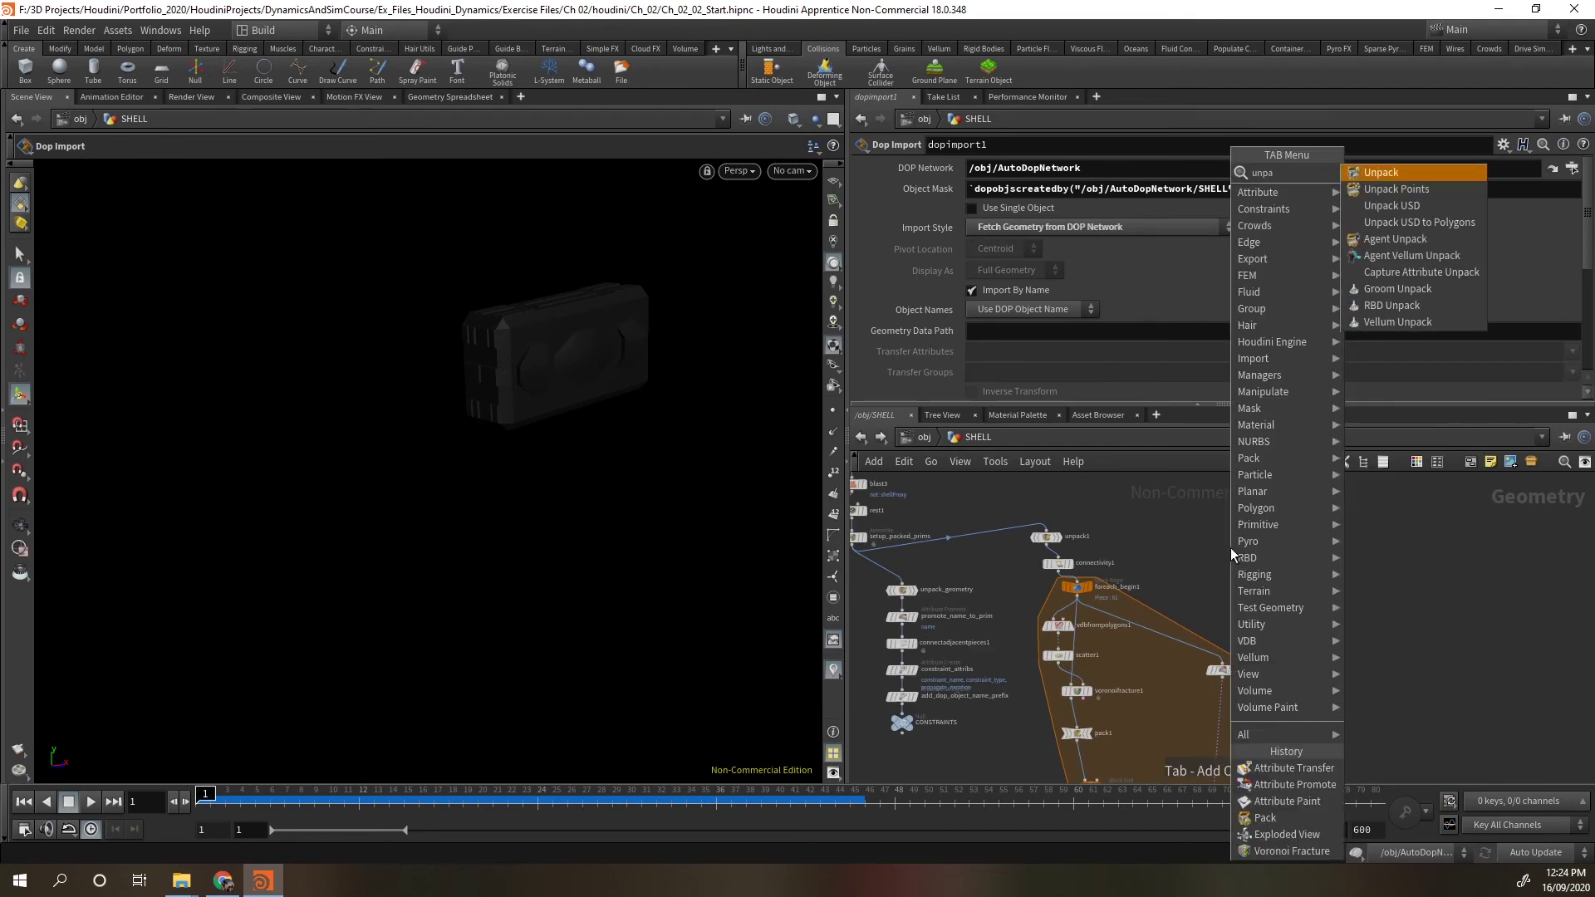
{"action": "left_click", "coordinate": [1379, 172]}
{"action": "left_click", "coordinate": [1283, 574]}
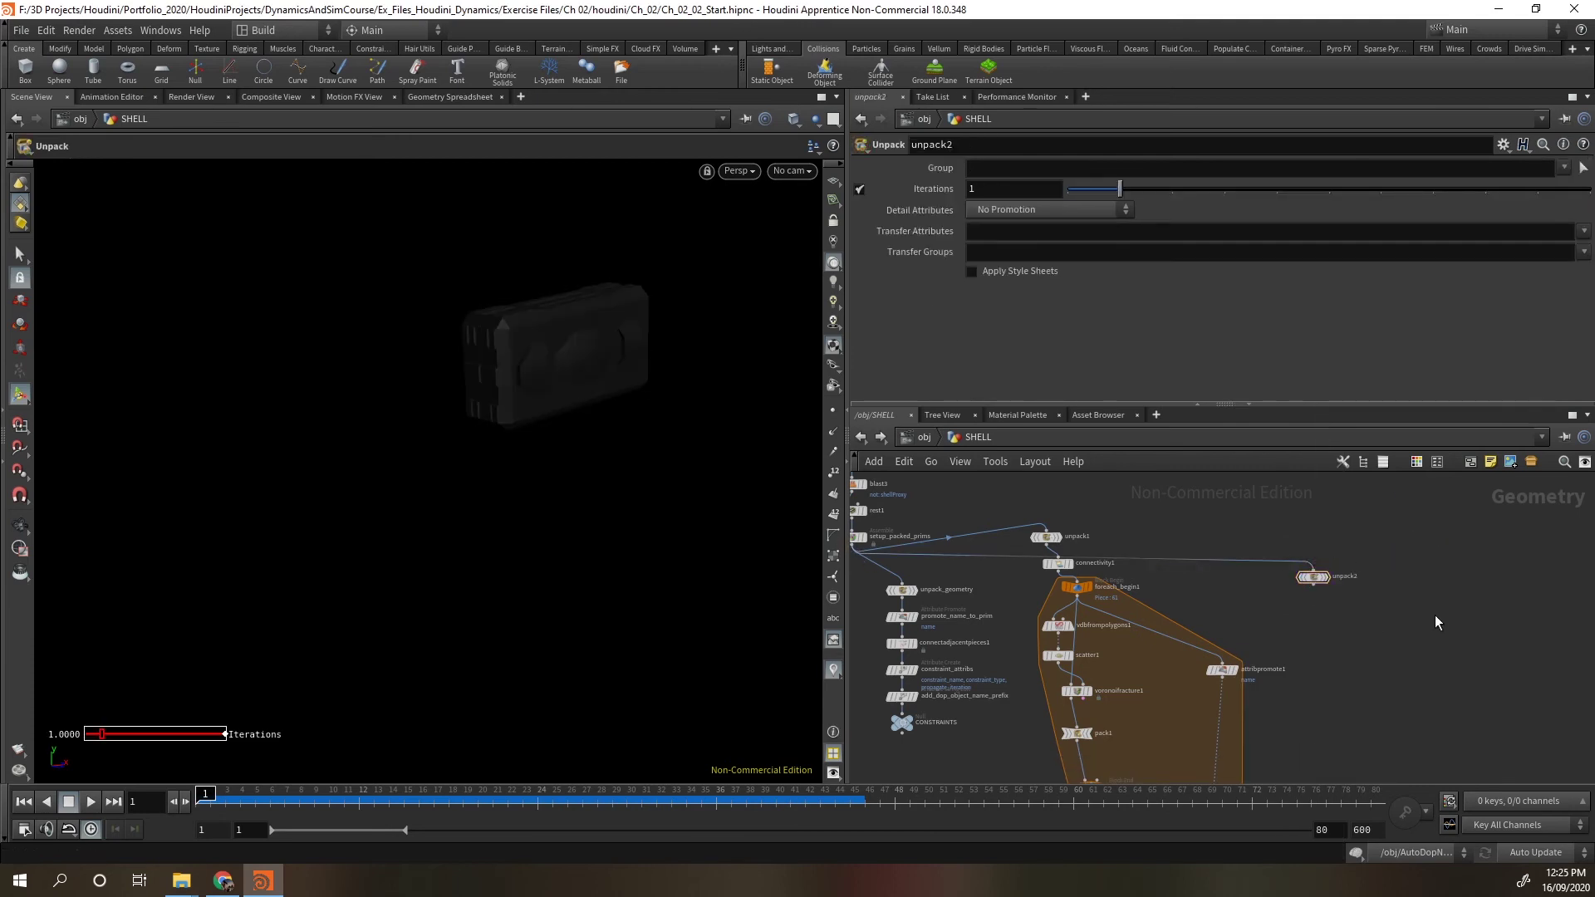
Add a For-Each Connected Piece block below unpack2.
{"action": "key", "text": "Tab"}
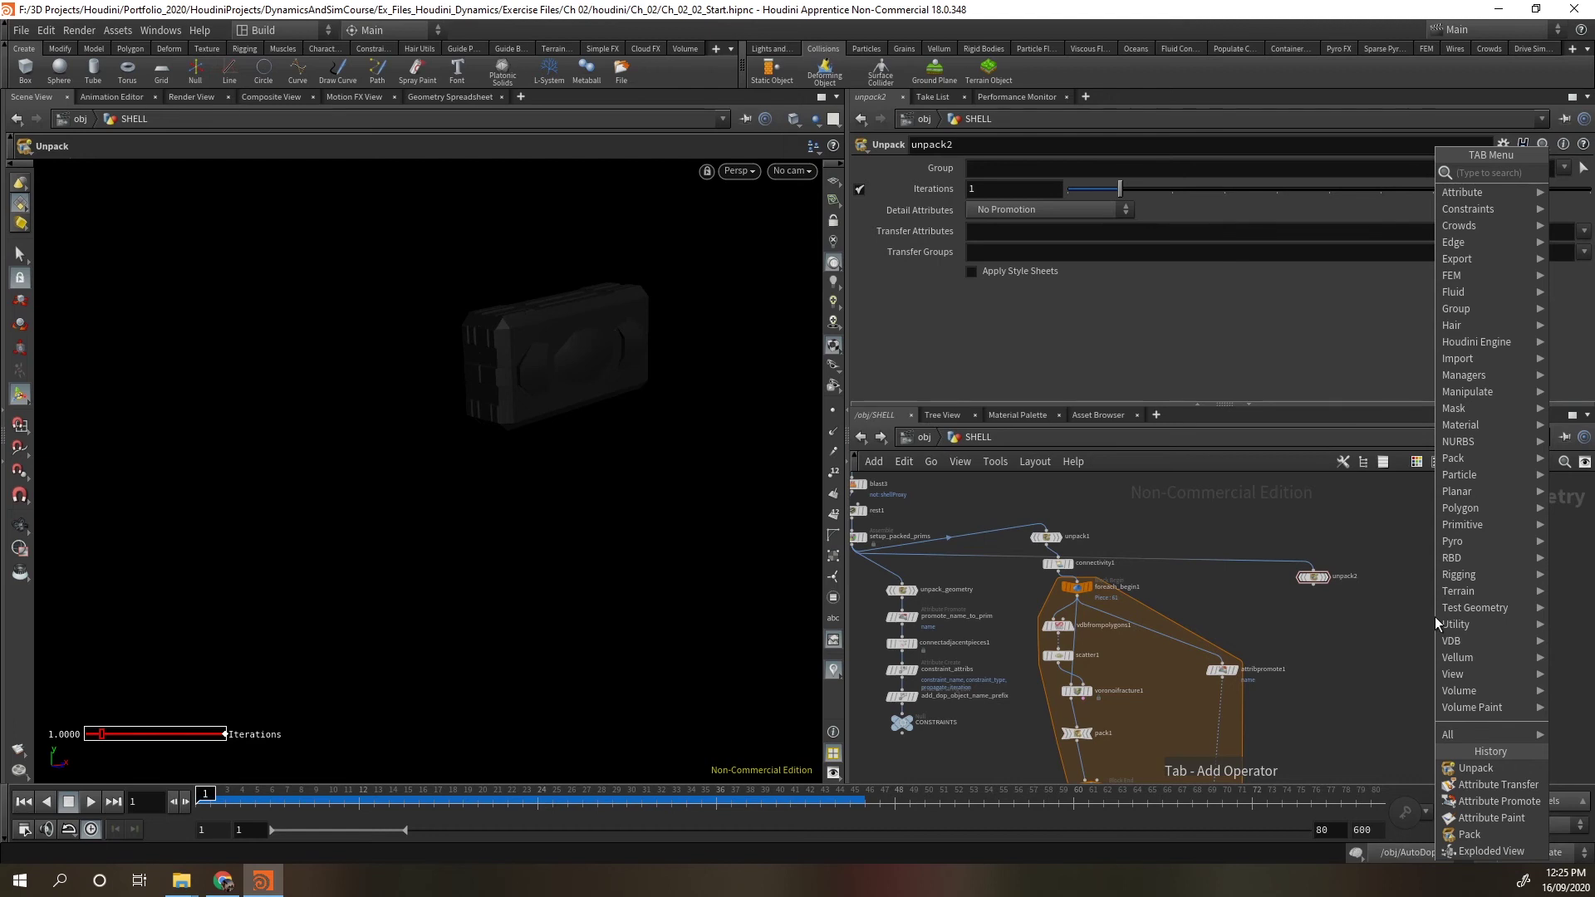
{"action": "type", "text": "for"}
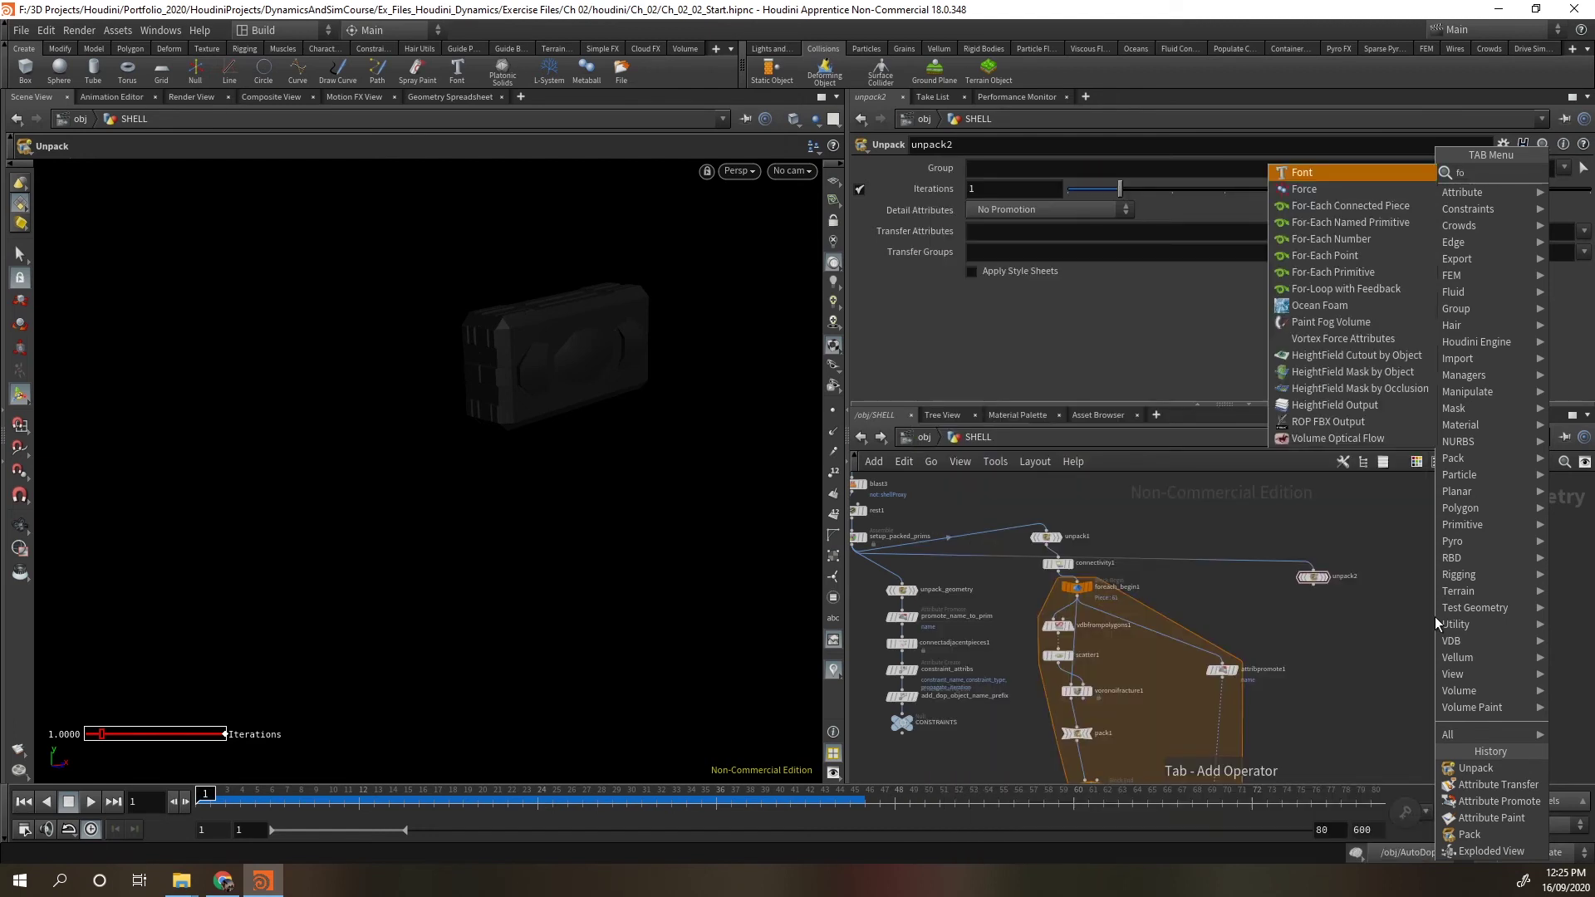
{"action": "left_click", "coordinate": [1362, 188]}
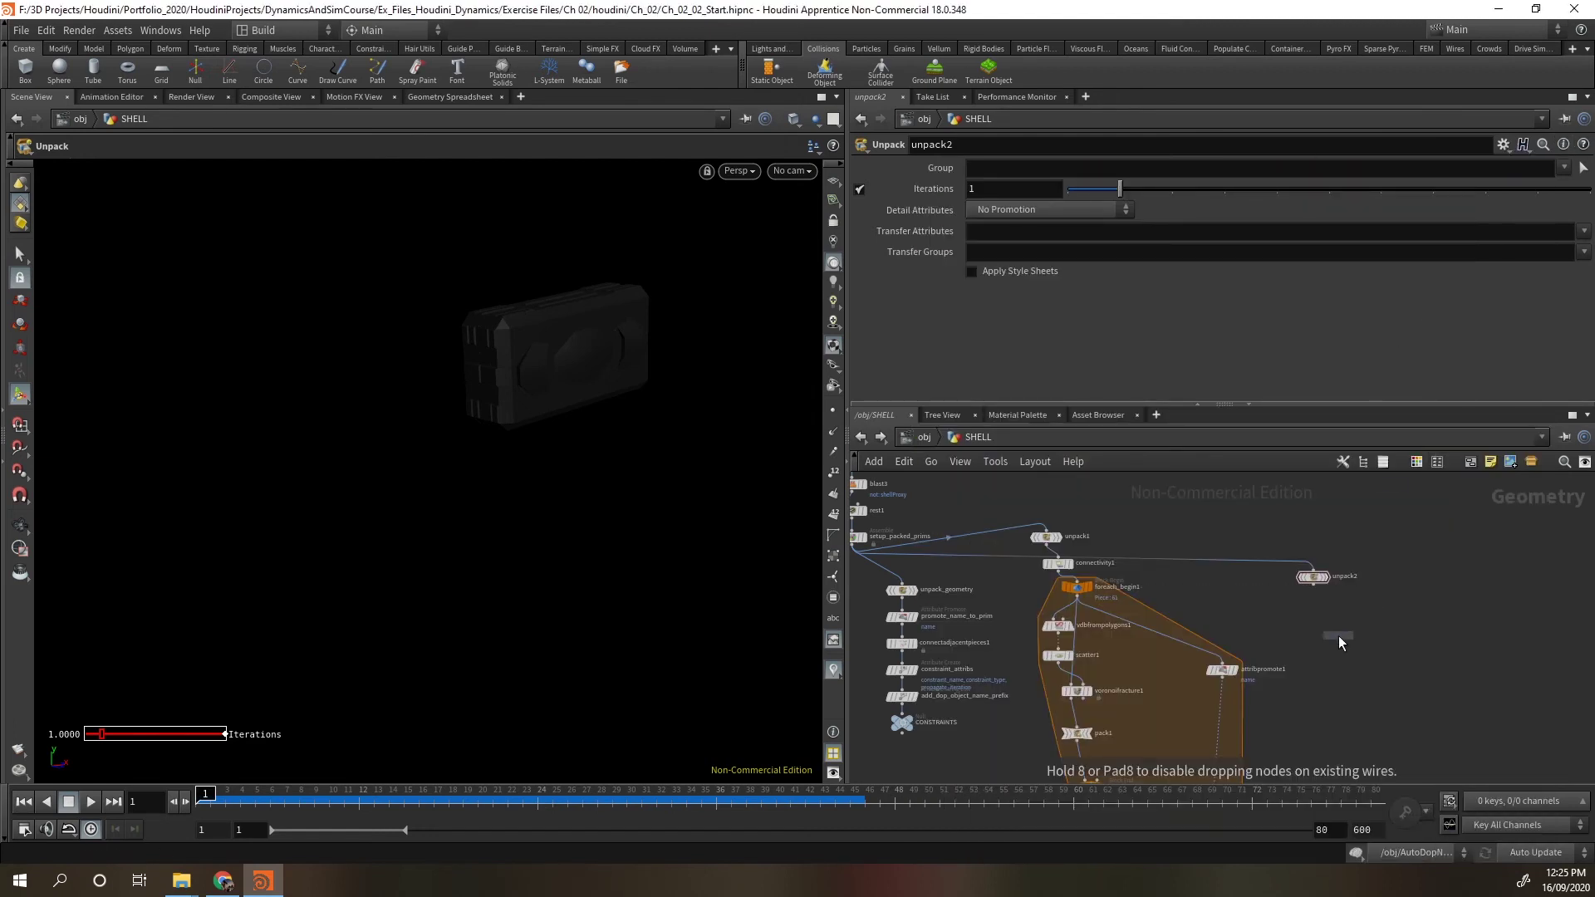
{"action": "left_click", "coordinate": [1338, 636]}
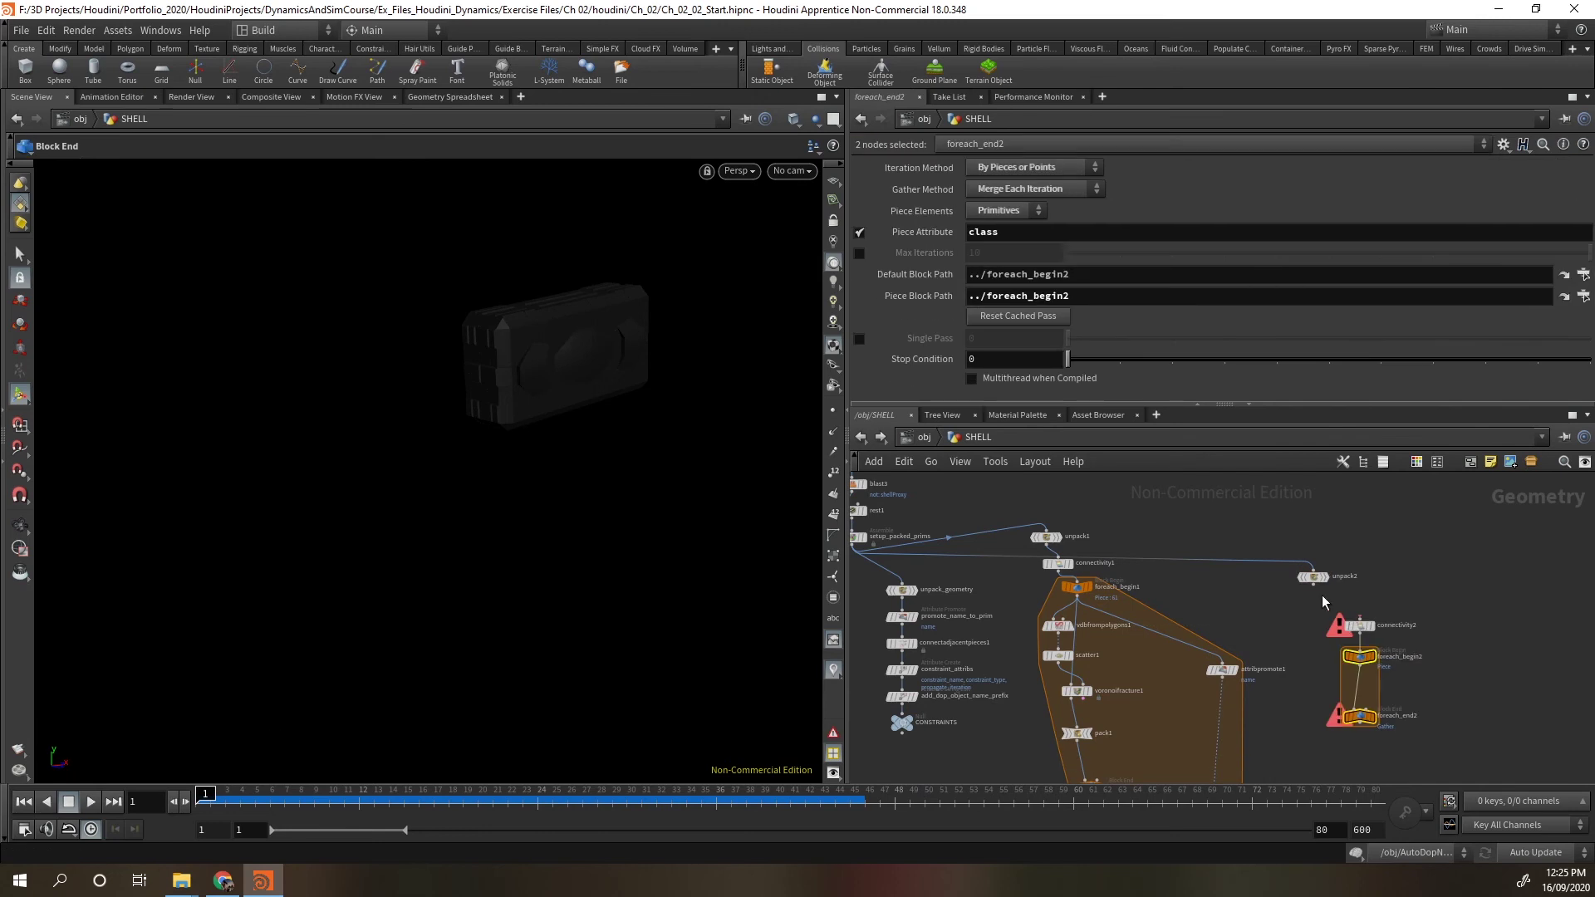
Wire unpack2 into connectivity2, then set connectivity2's attribute and foreach_end2's piece attribute to name.
{"action": "left_click", "coordinate": [1359, 626]}
{"action": "left_click", "coordinate": [1025, 187]}
{"action": "type", "text": "name"}
{"action": "key", "text": "Return"}
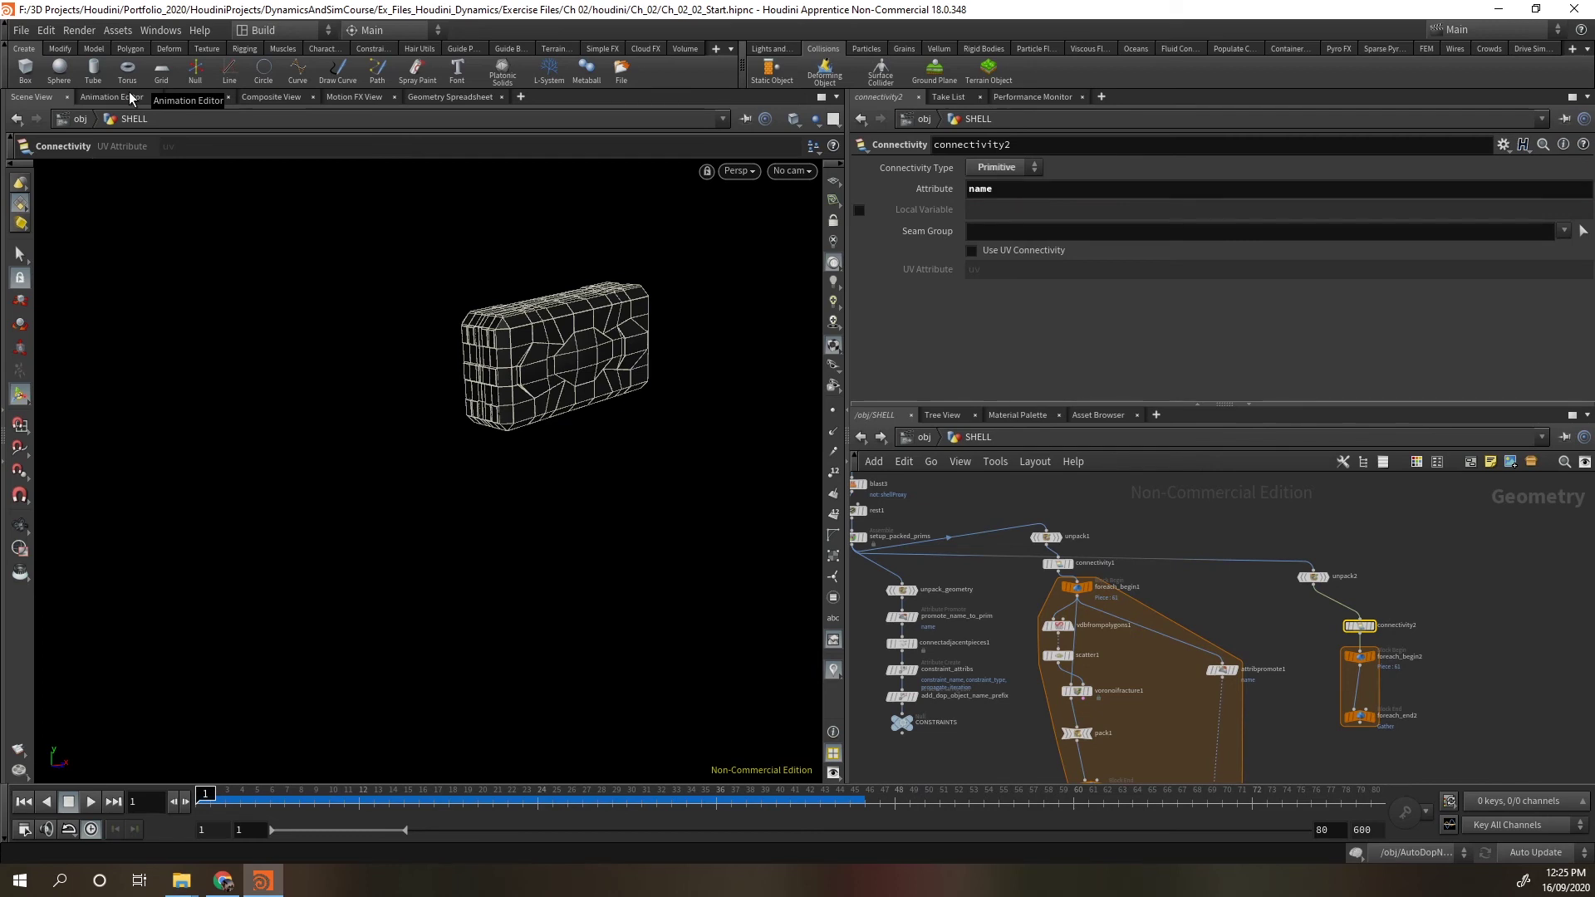
{"action": "left_click", "coordinate": [1369, 724]}
{"action": "left_click", "coordinate": [1018, 230]}
{"action": "type", "text": "name"}
{"action": "key", "text": "Return"}
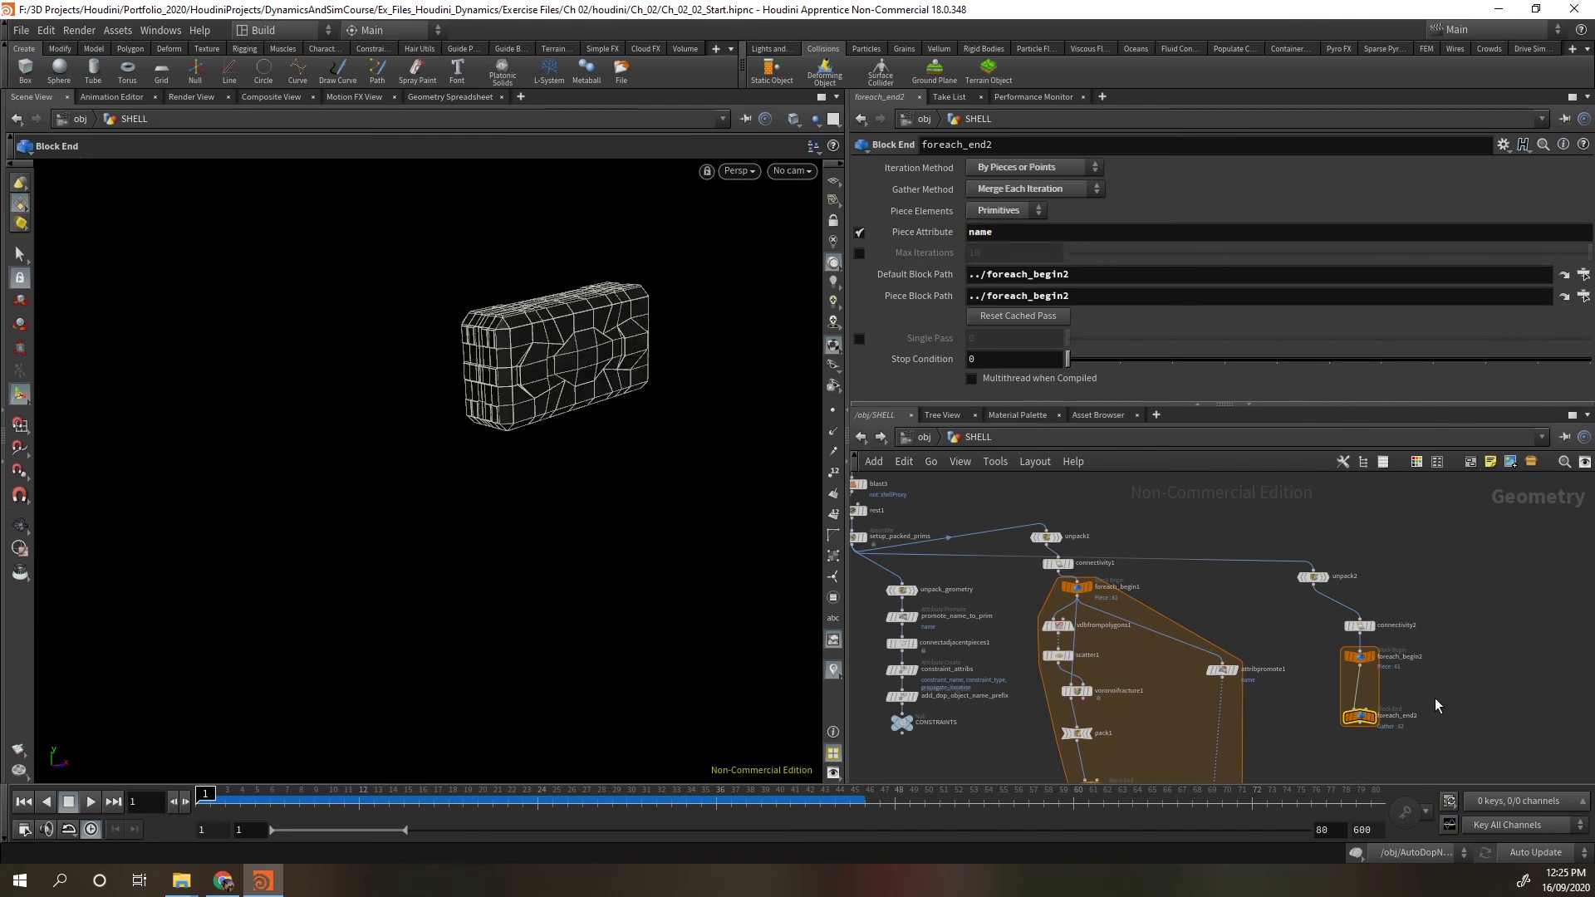
Insert a Convex Decomposition node between foreach_begin2 and foreach_end2.
{"action": "key", "text": "Tab"}
{"action": "type", "text": "co"}
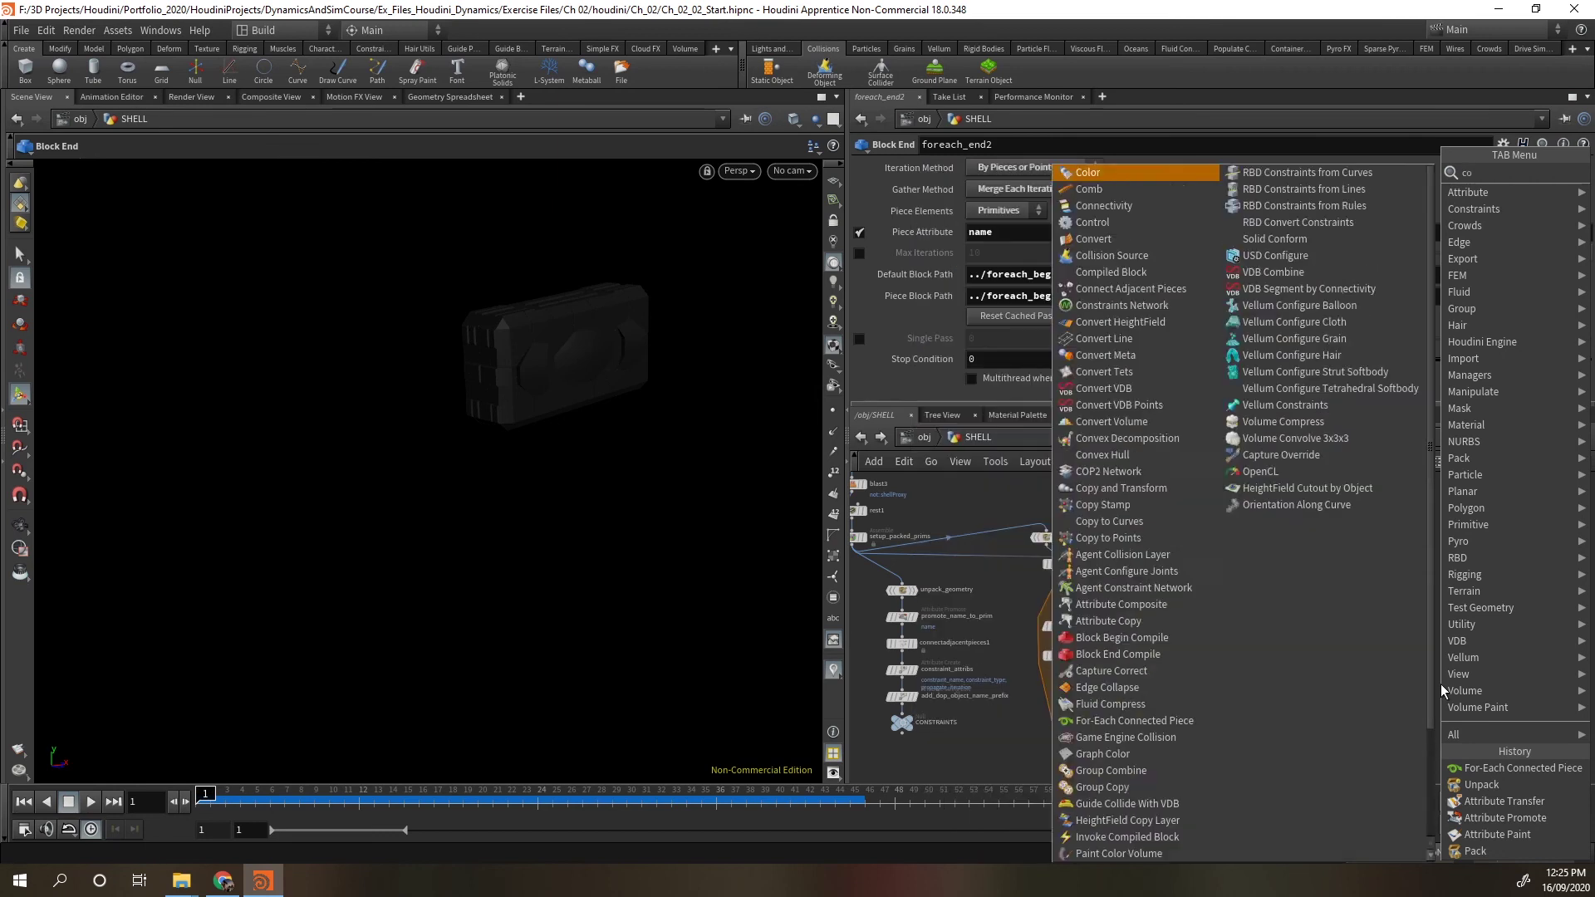
{"action": "type", "text": "ve"}
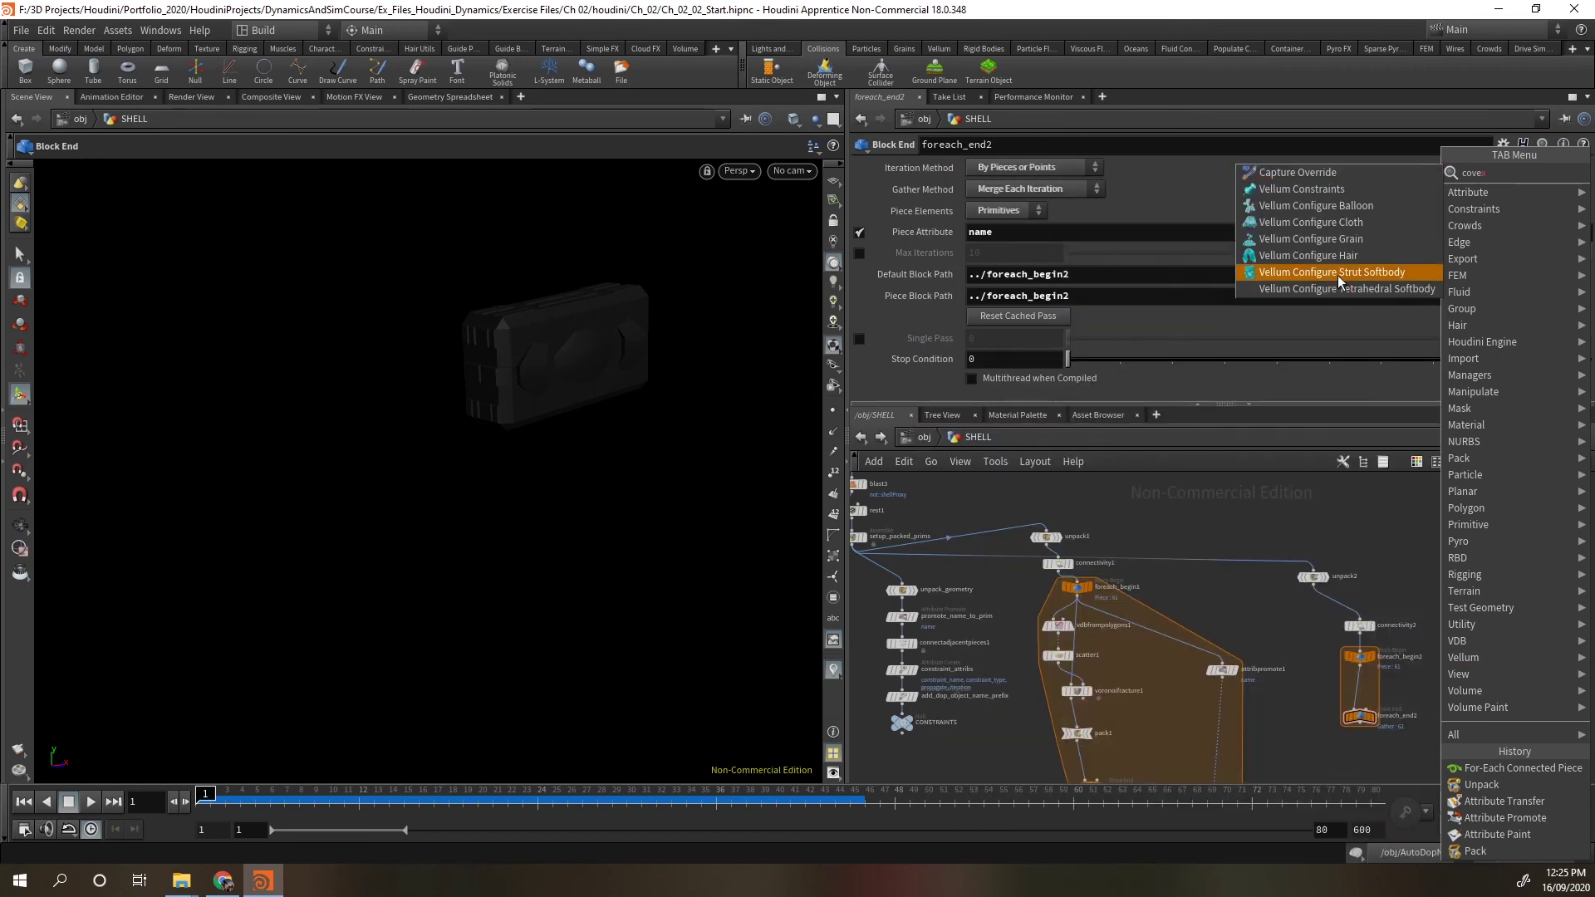
{"action": "key", "text": "BackSpace"}
{"action": "key", "text": "BackSpace"}
{"action": "type", "text": "nve"}
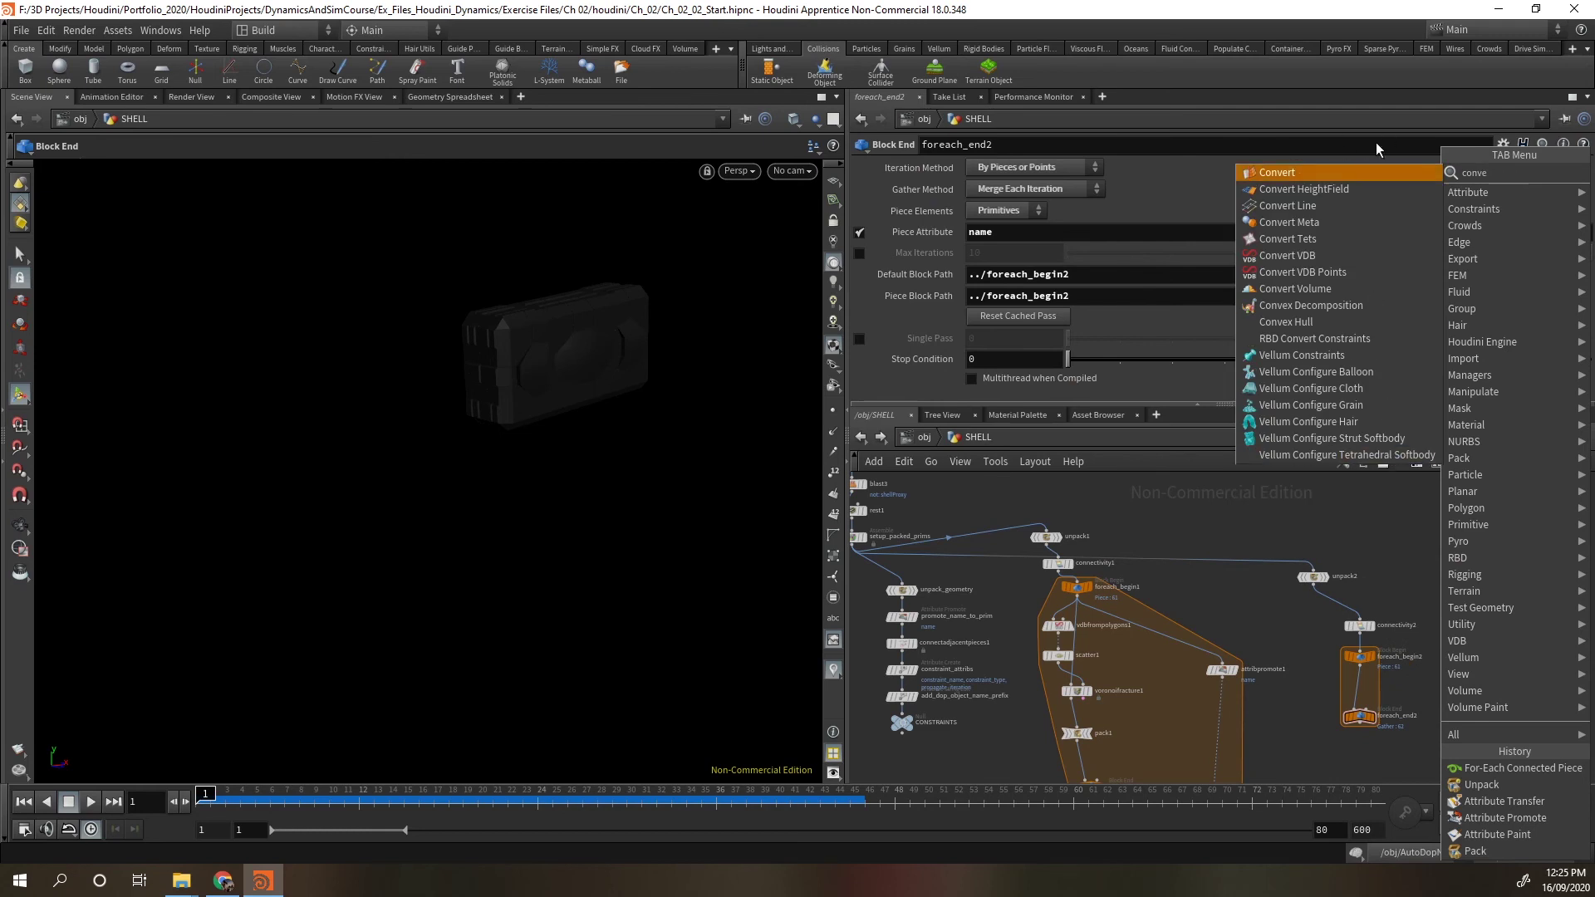
{"action": "left_click", "coordinate": [1357, 299]}
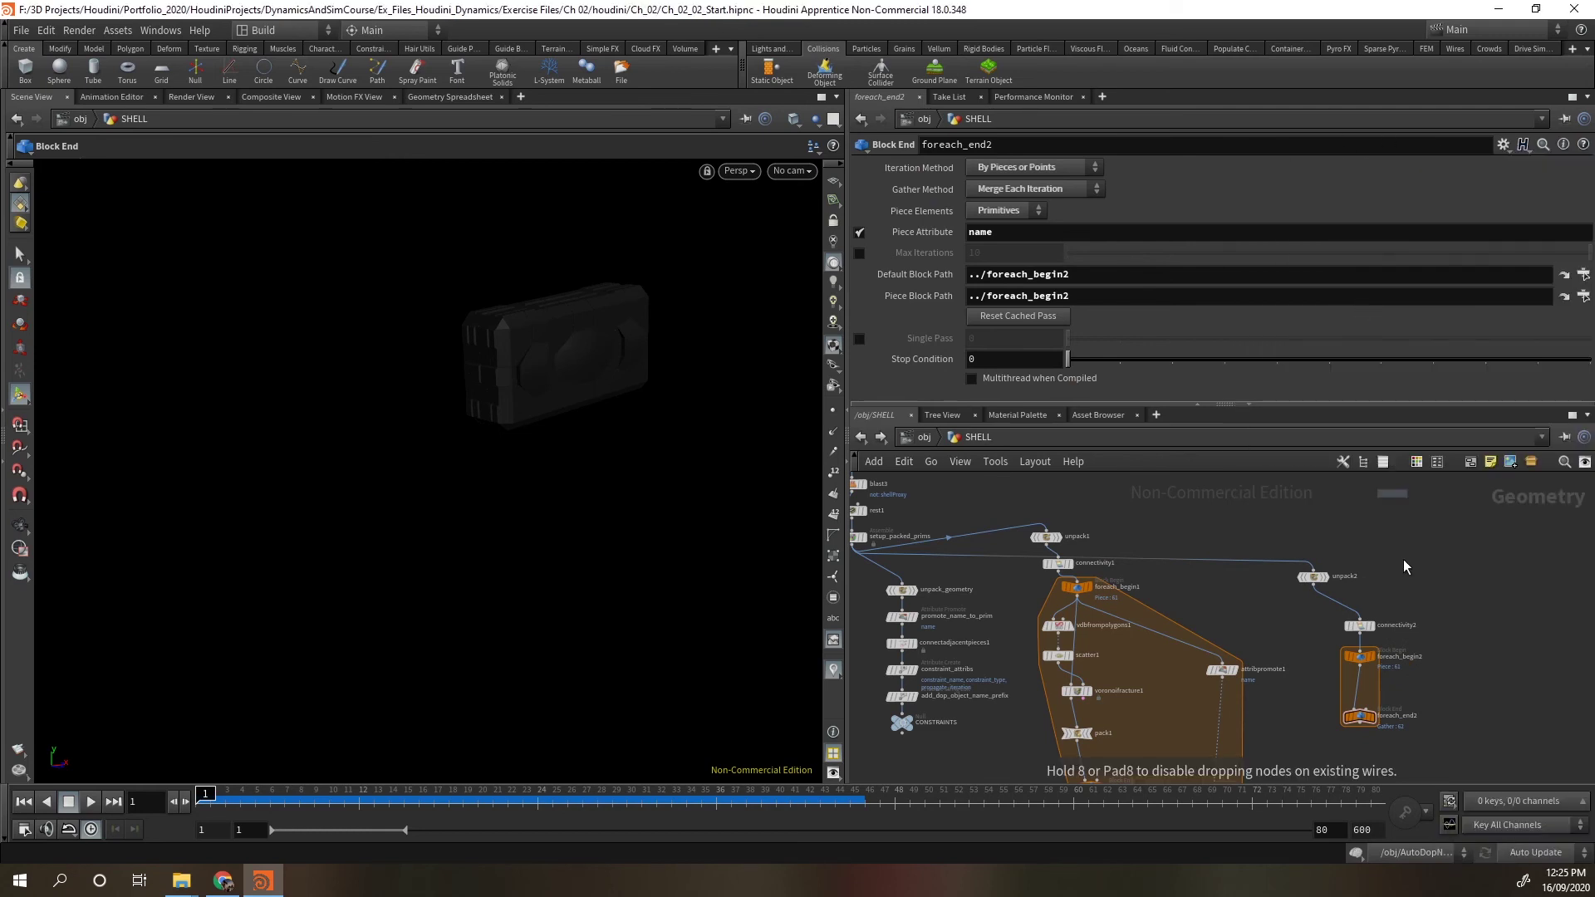
{"action": "left_click", "coordinate": [1373, 689]}
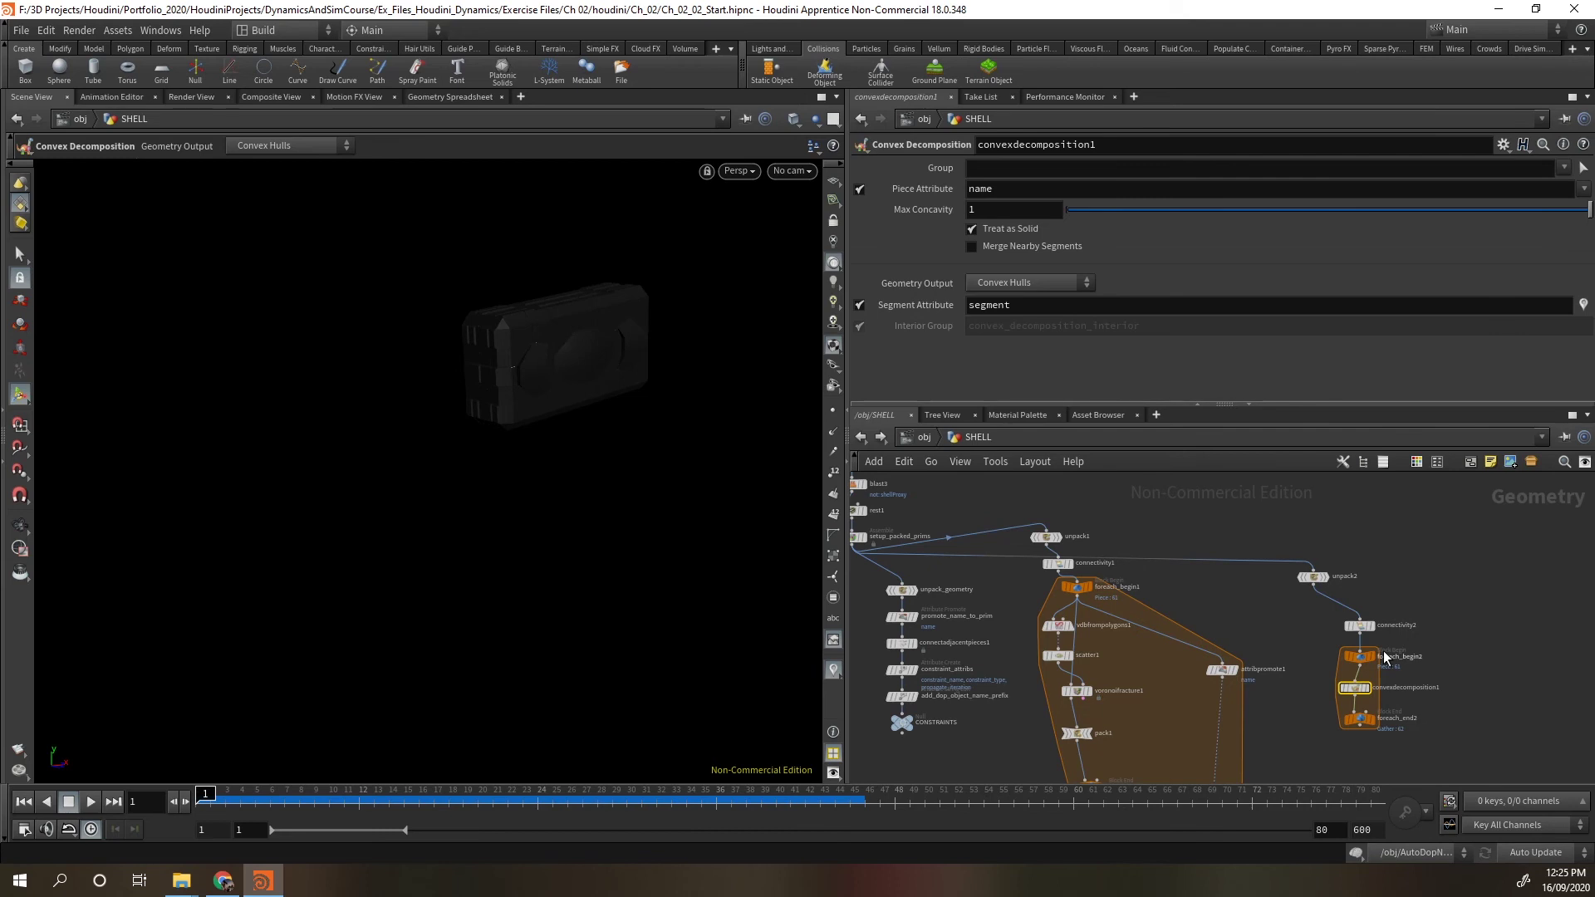
Display foreach_begin2 to view a single piece, then display convexdecomposition1 for comparison.
{"action": "left_click", "coordinate": [1372, 658]}
{"action": "left_click_drag", "start_coordinate": [385, 448], "coordinate": [637, 520]}
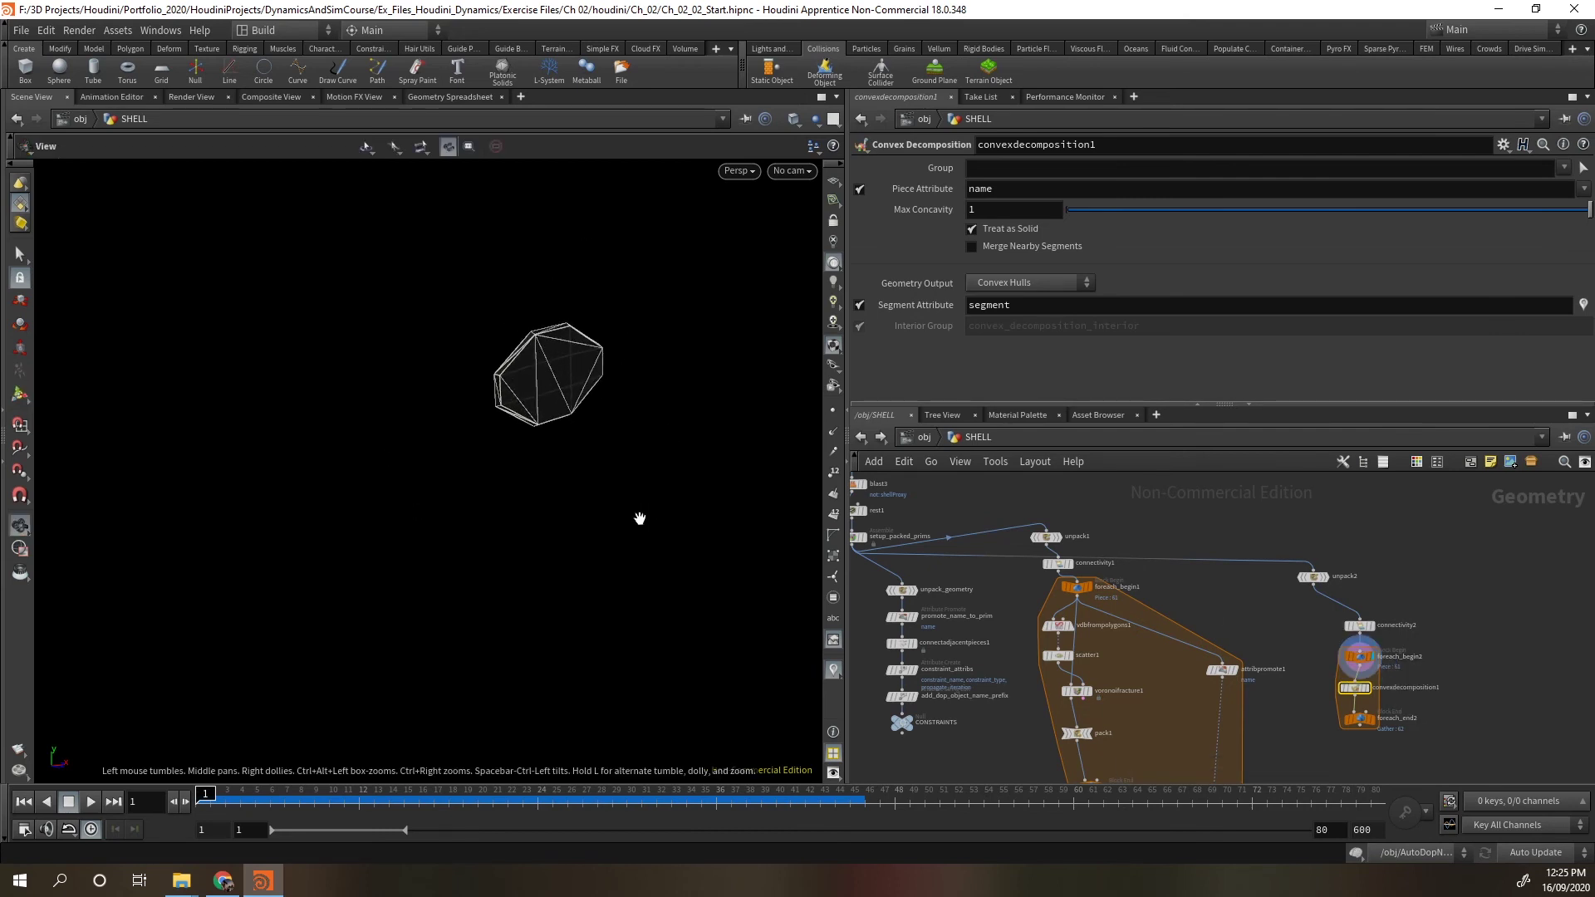
{"action": "left_click", "coordinate": [1365, 688]}
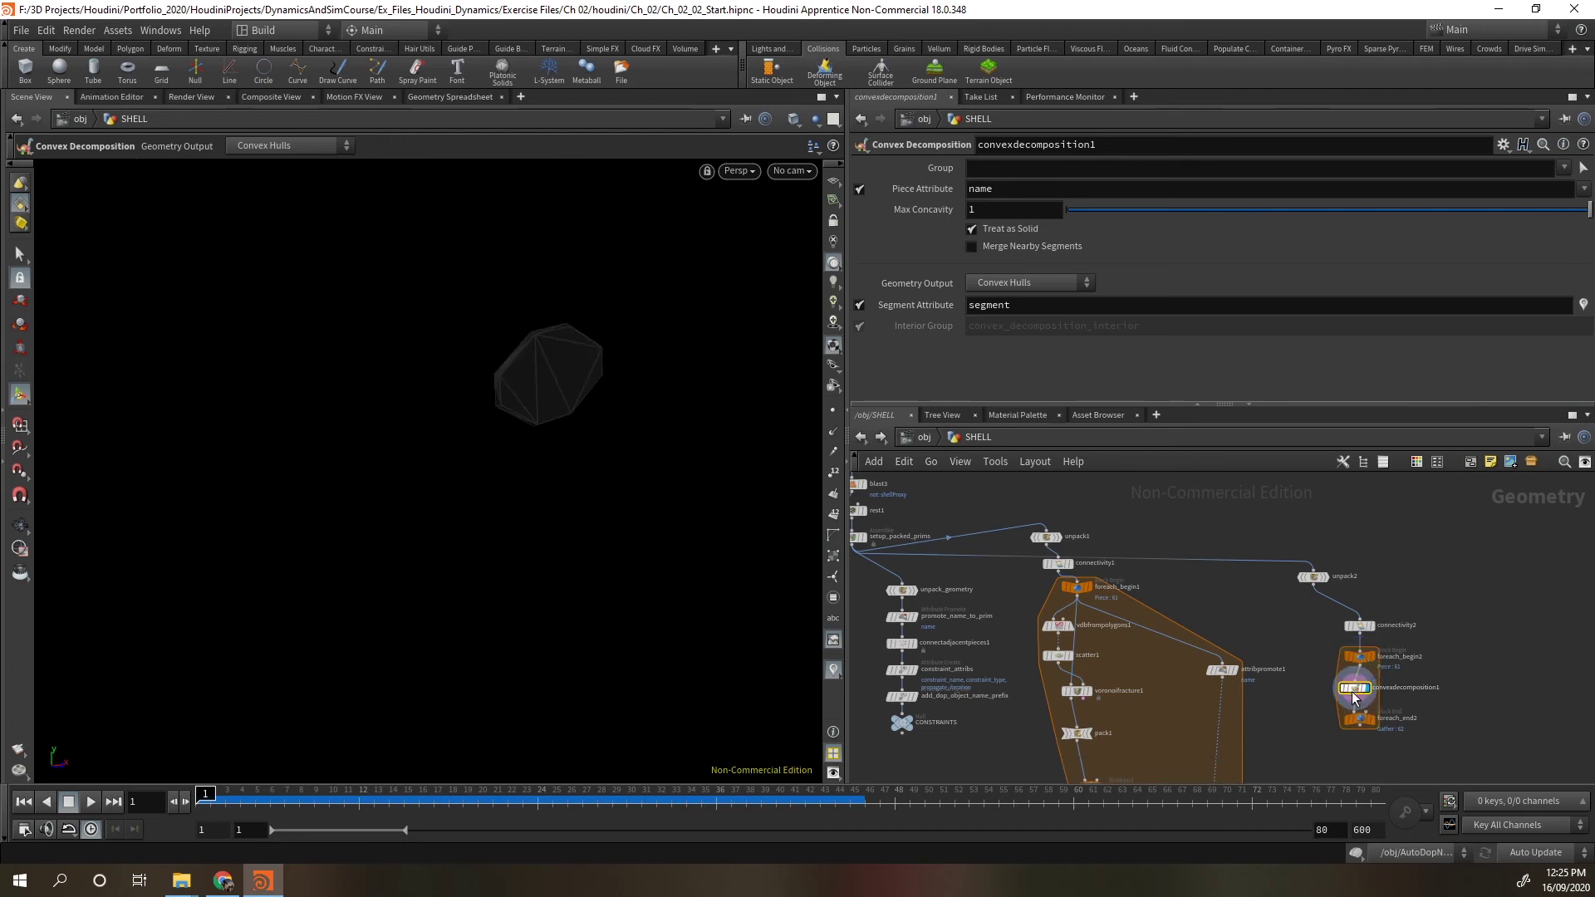
Lower the Max Concavity of convexdecomposition1 to 0.025, keep Convex Hulls as output, and inspect the split piece up close.
{"action": "left_click_drag", "start_coordinate": [1523, 214], "coordinate": [1065, 221]}
{"action": "left_click", "coordinate": [1026, 283]}
{"action": "left_click_drag", "start_coordinate": [1171, 224], "coordinate": [1091, 222]}
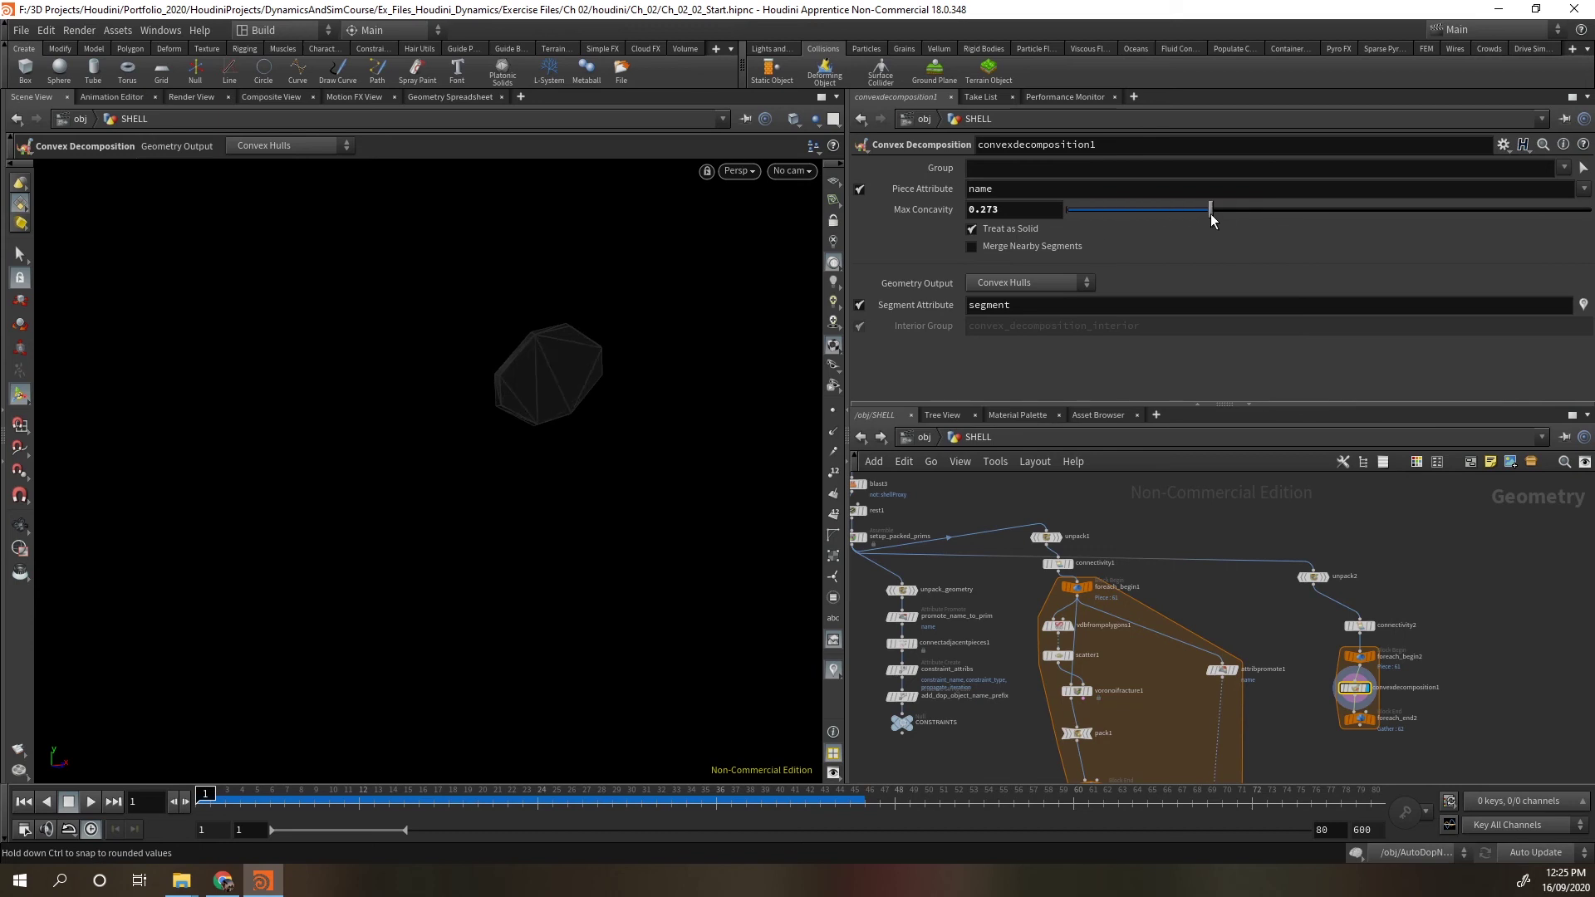
{"action": "left_click_drag", "start_coordinate": [1268, 199], "coordinate": [1105, 220]}
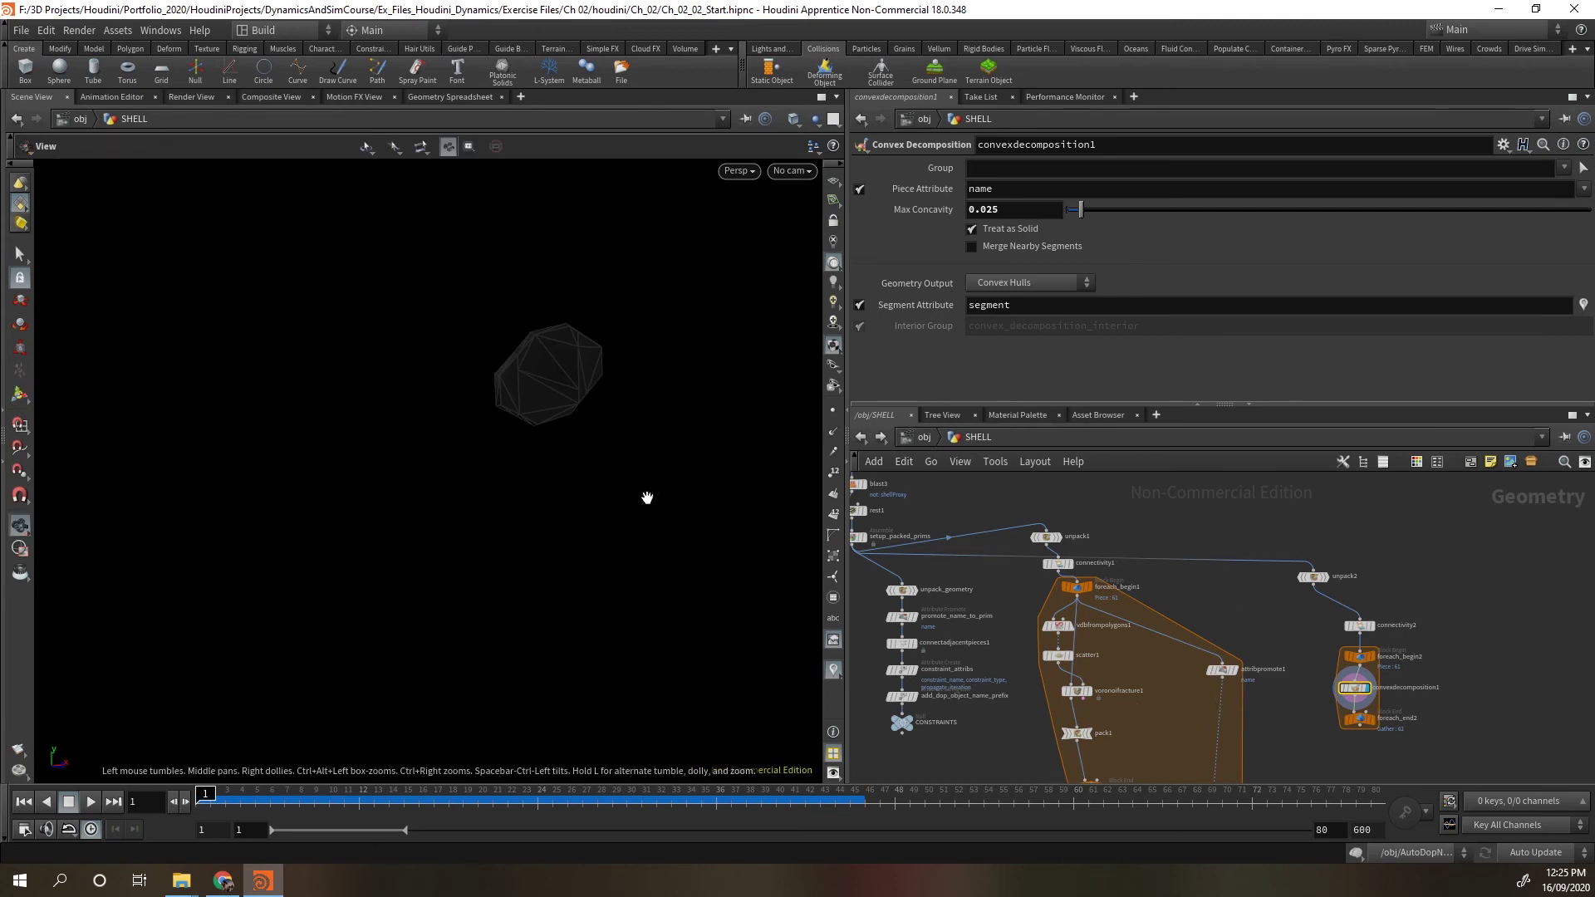
{"action": "scroll", "coordinate": [640, 486], "scroll_direction": "up", "scroll_amount": 3}
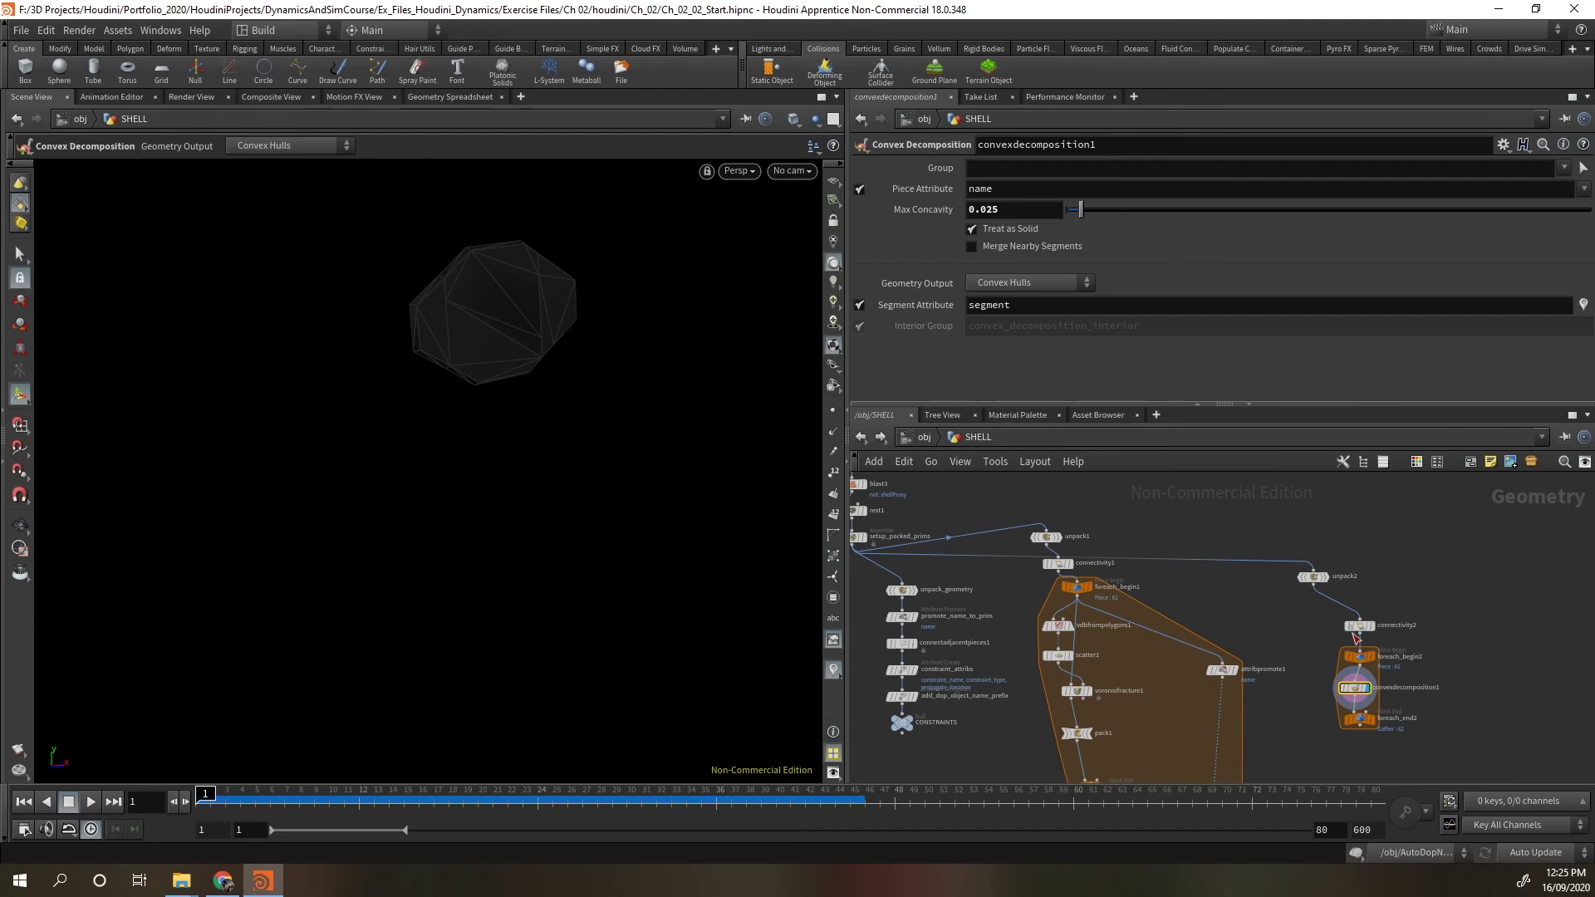
Make room above foreach_end2 and insert a Pack node between convexdecomposition1 and foreach_end2.
{"action": "scroll", "coordinate": [1349, 635], "scroll_direction": "down", "scroll_amount": 1}
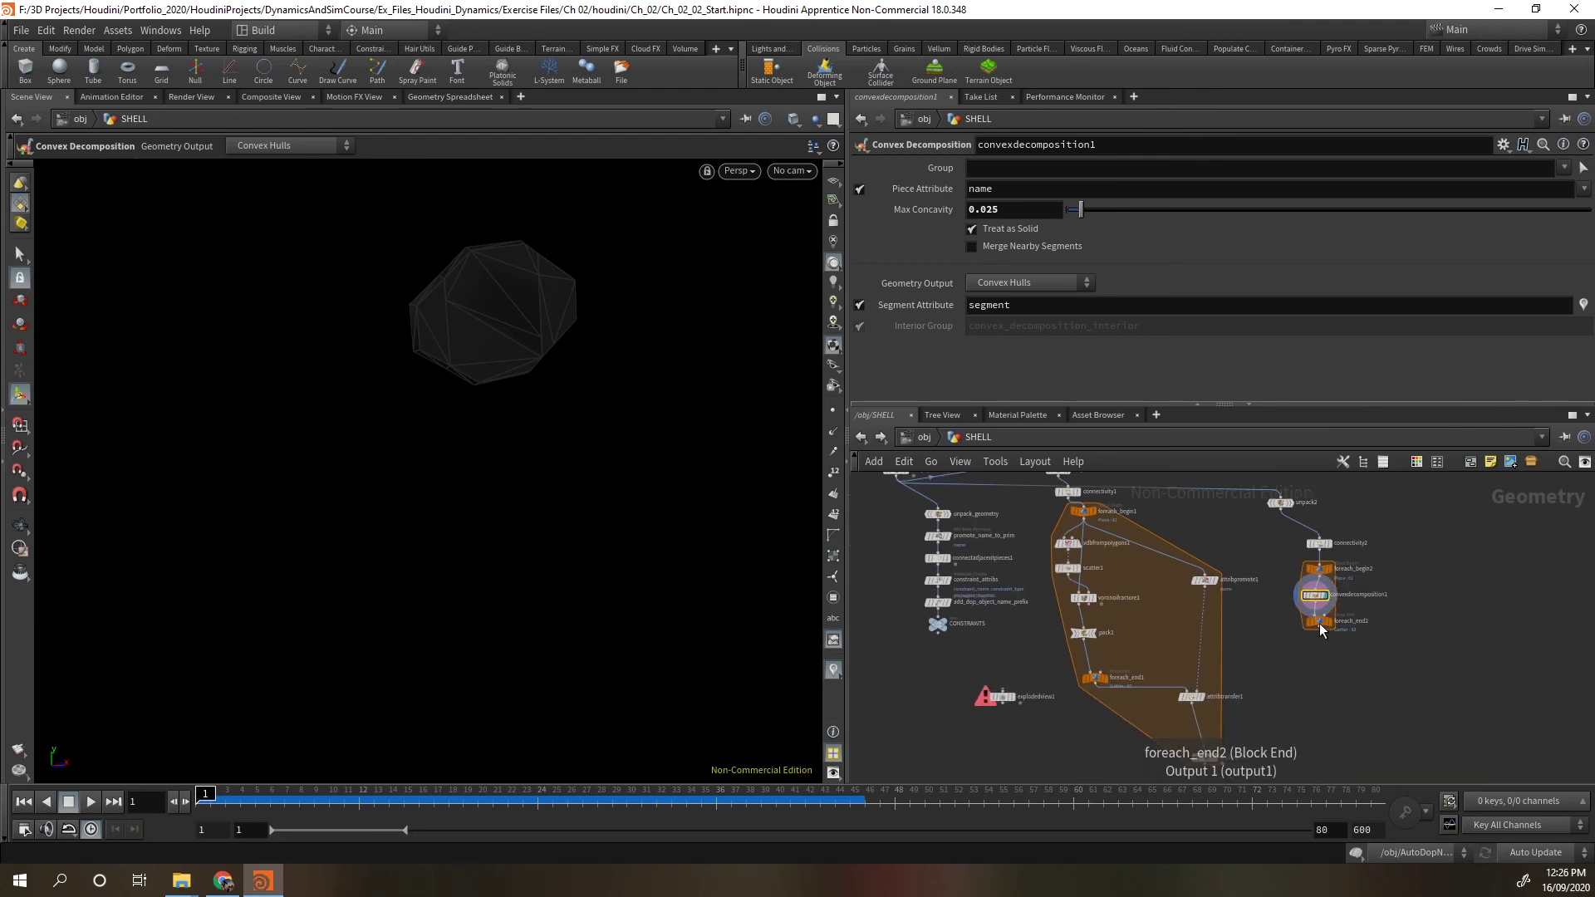
{"action": "left_click_drag", "start_coordinate": [1320, 623], "coordinate": [1323, 679]}
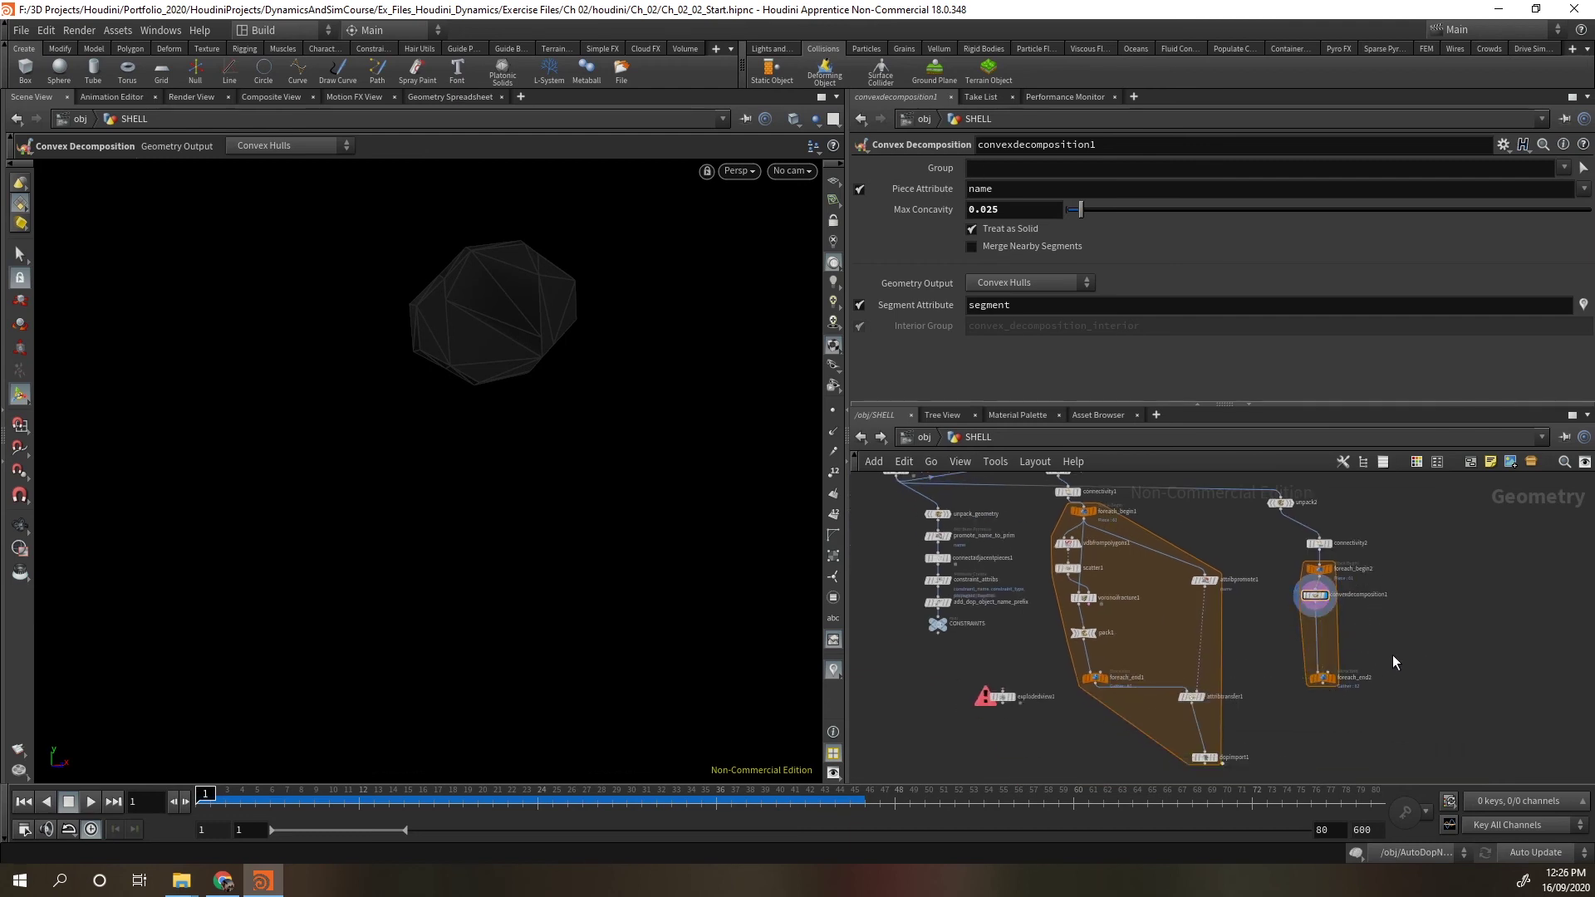
{"action": "key", "text": "Tab"}
{"action": "type", "text": "pack"}
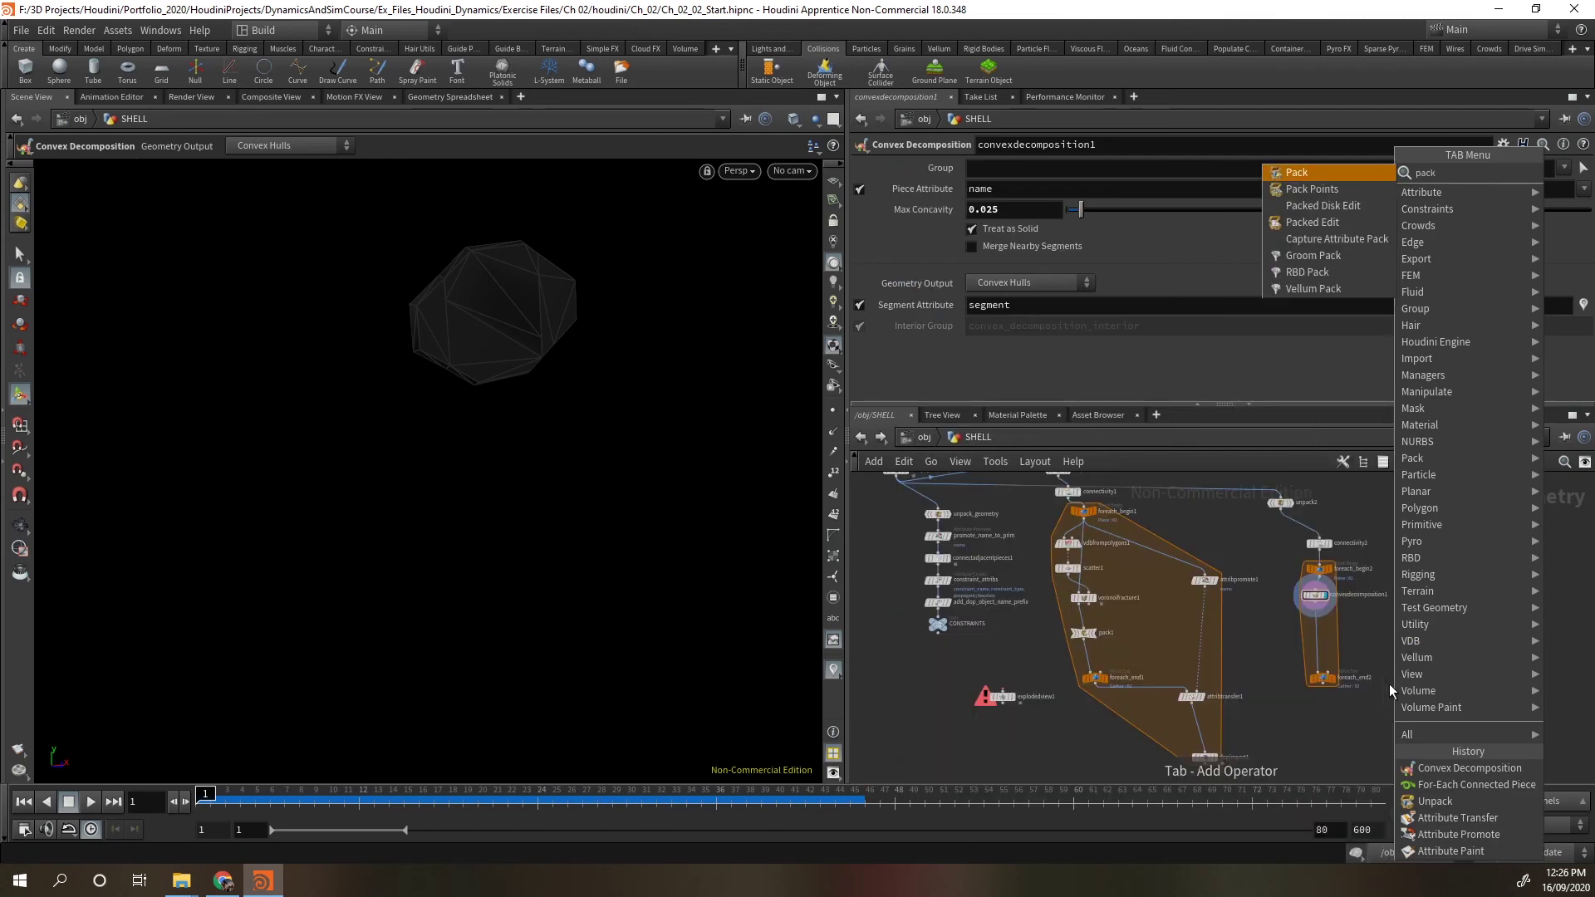
{"action": "left_click", "coordinate": [1296, 172]}
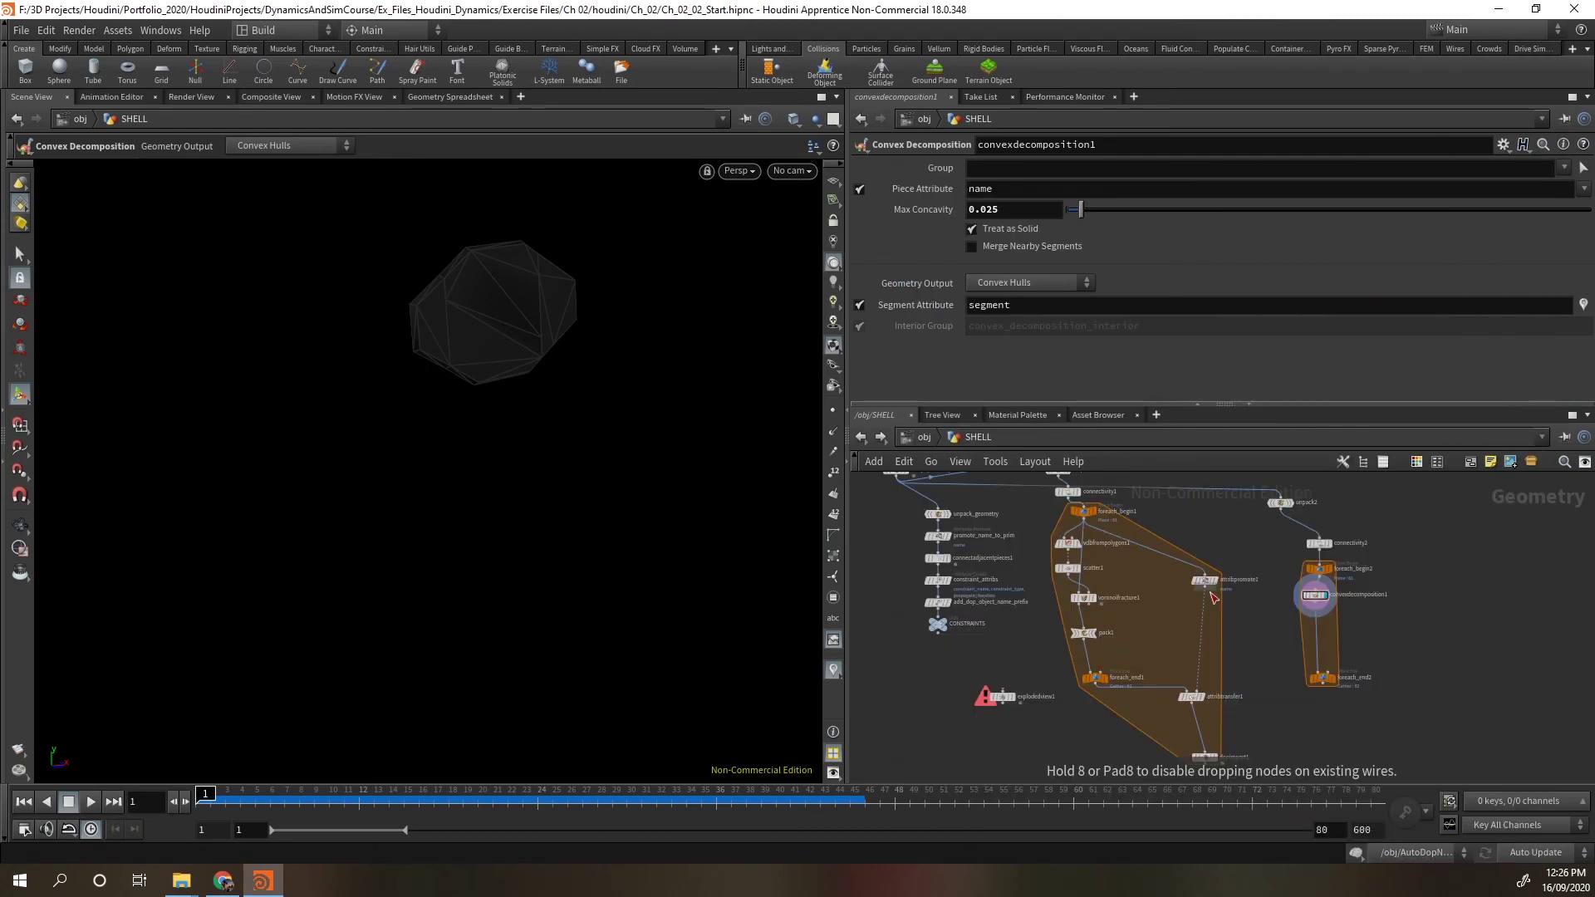
{"action": "left_click", "coordinate": [1313, 640]}
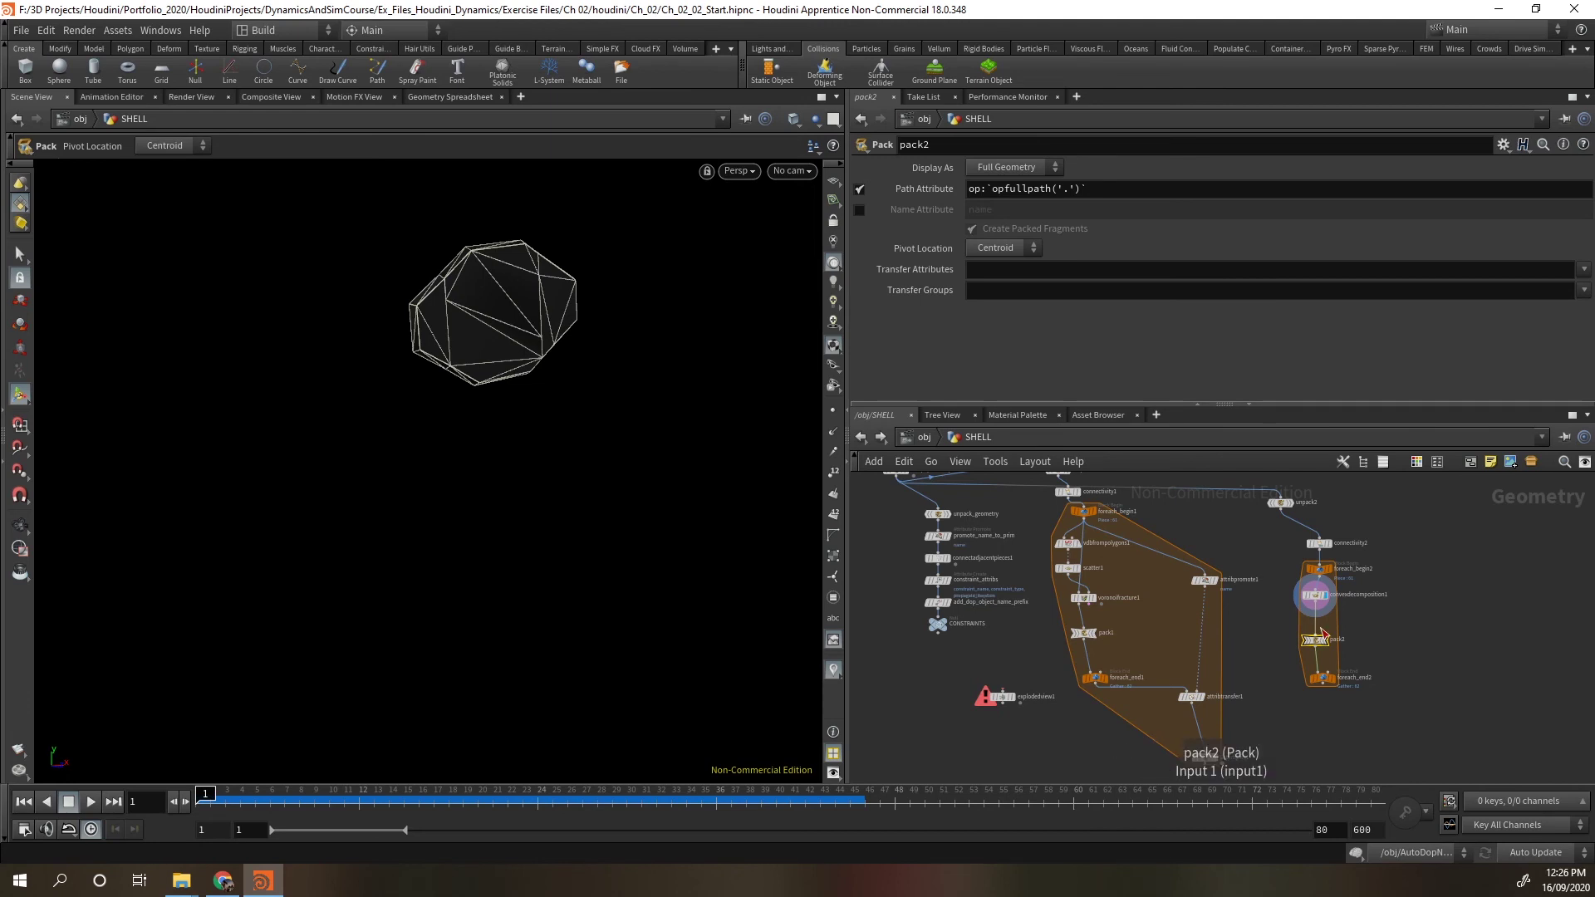
Display pack2 and check its node info, then display foreach_end2 and check its geometry counts.
{"action": "scroll", "coordinate": [1324, 637], "scroll_direction": "up", "scroll_amount": 2}
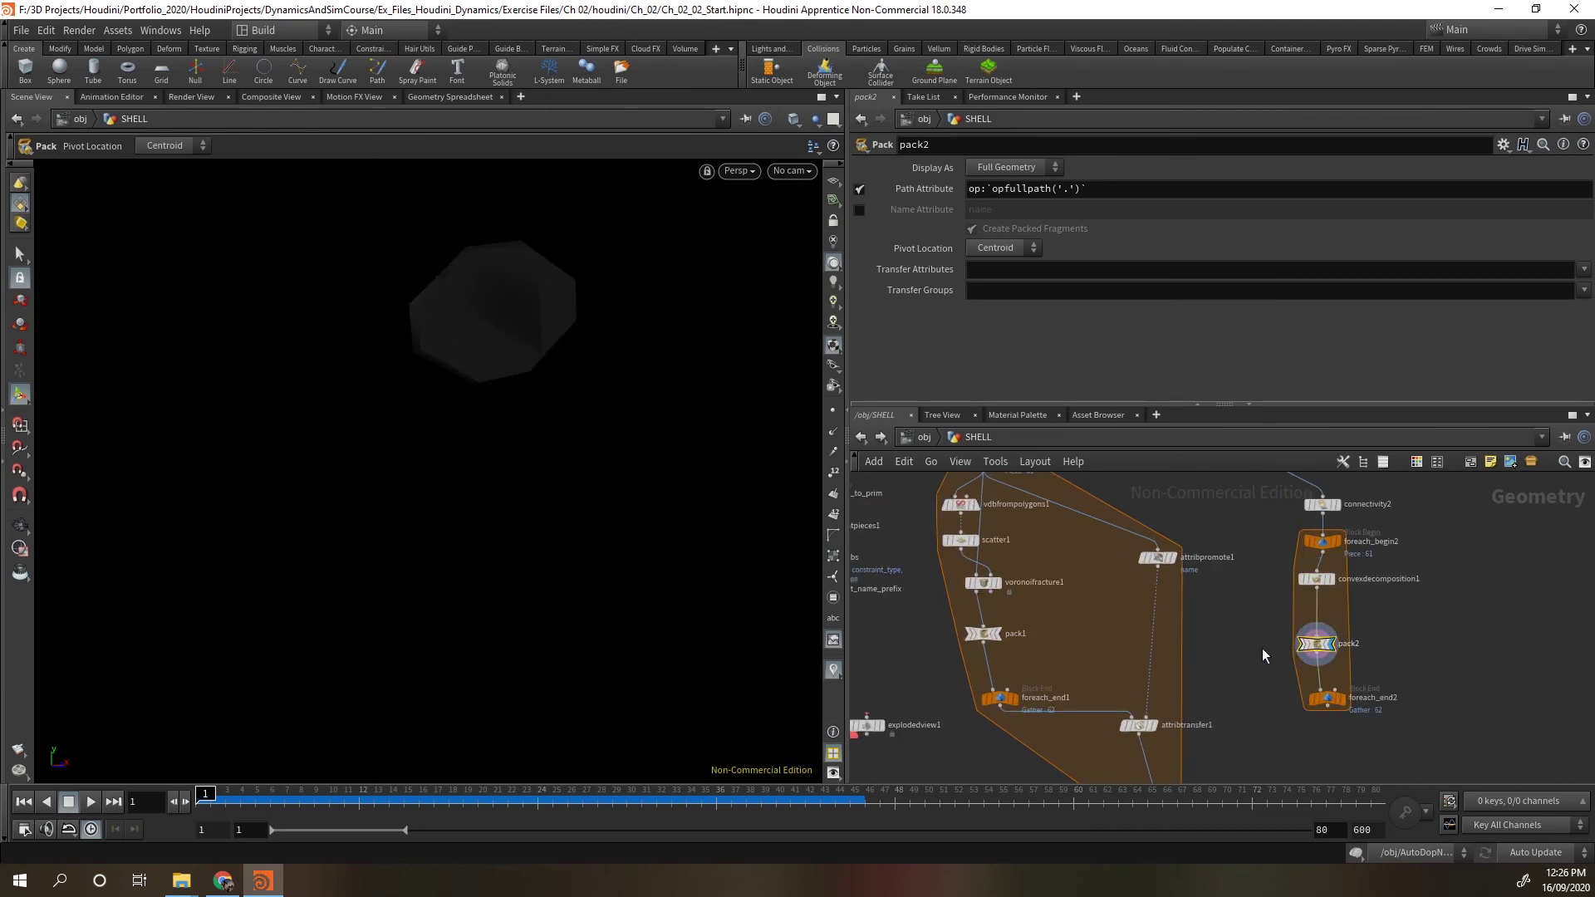
{"action": "left_click", "coordinate": [1291, 647]}
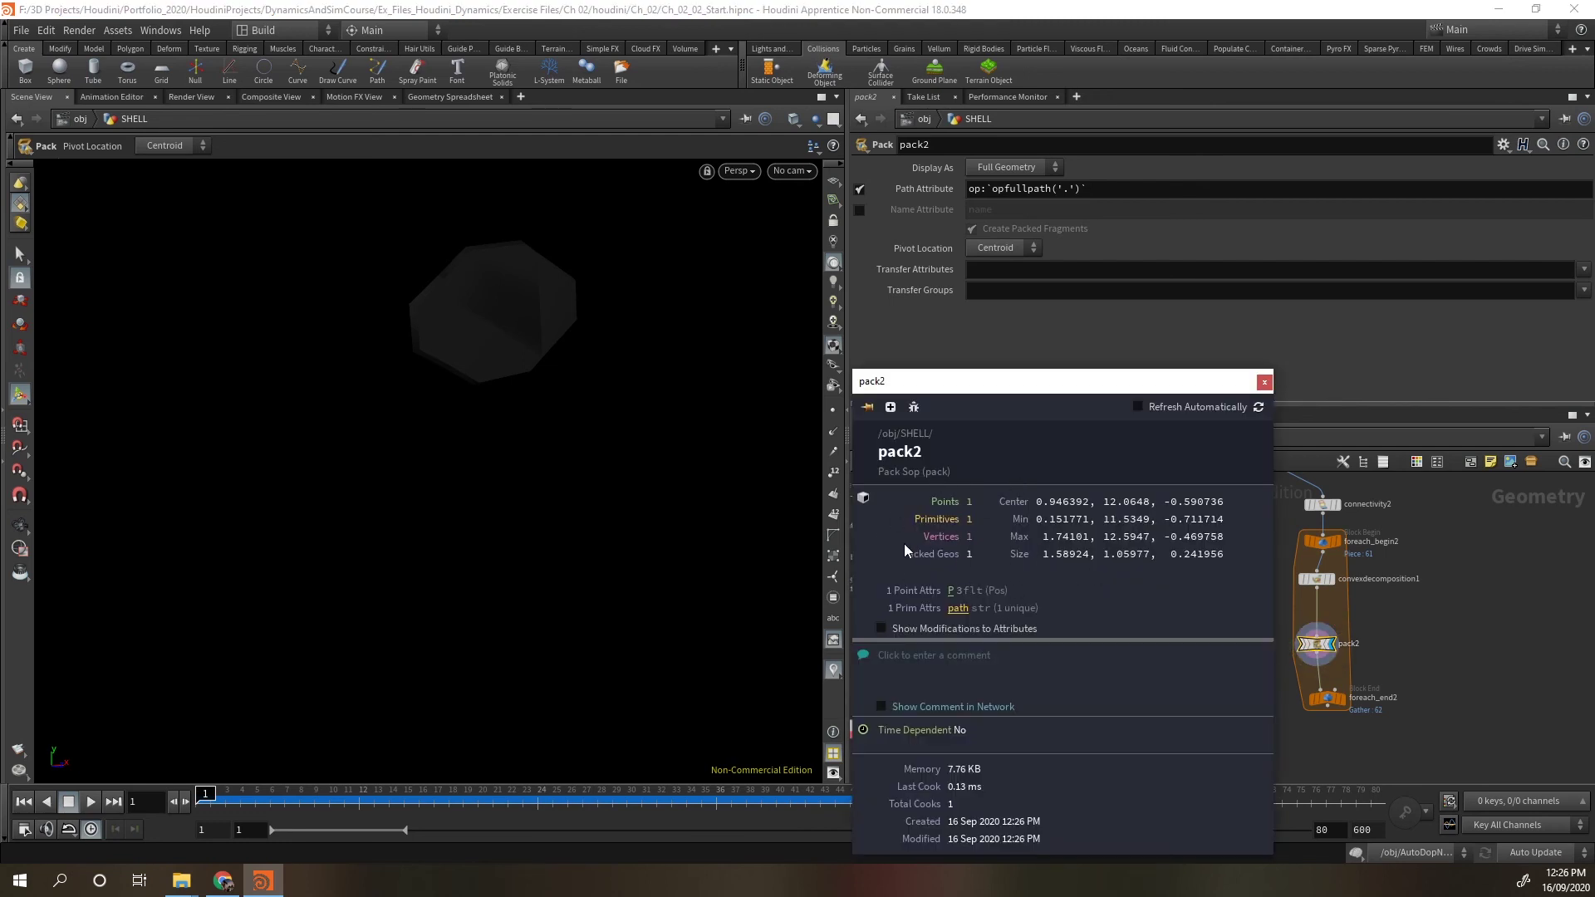
{"action": "left_click", "coordinate": [1264, 383]}
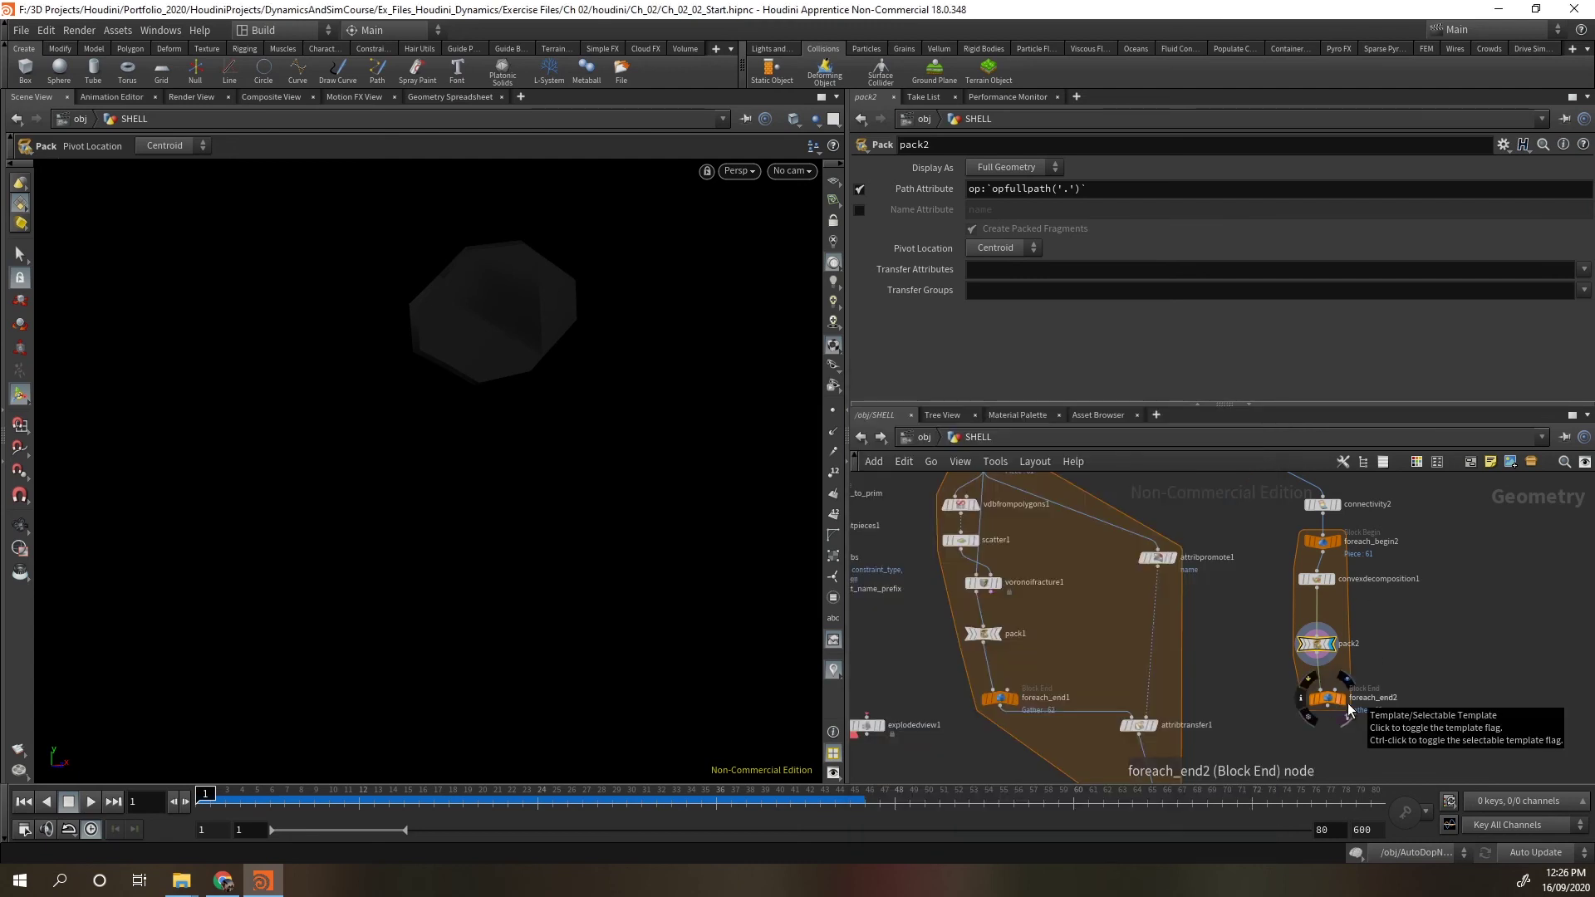
{"action": "left_click", "coordinate": [1346, 704]}
{"action": "left_click", "coordinate": [1327, 704]}
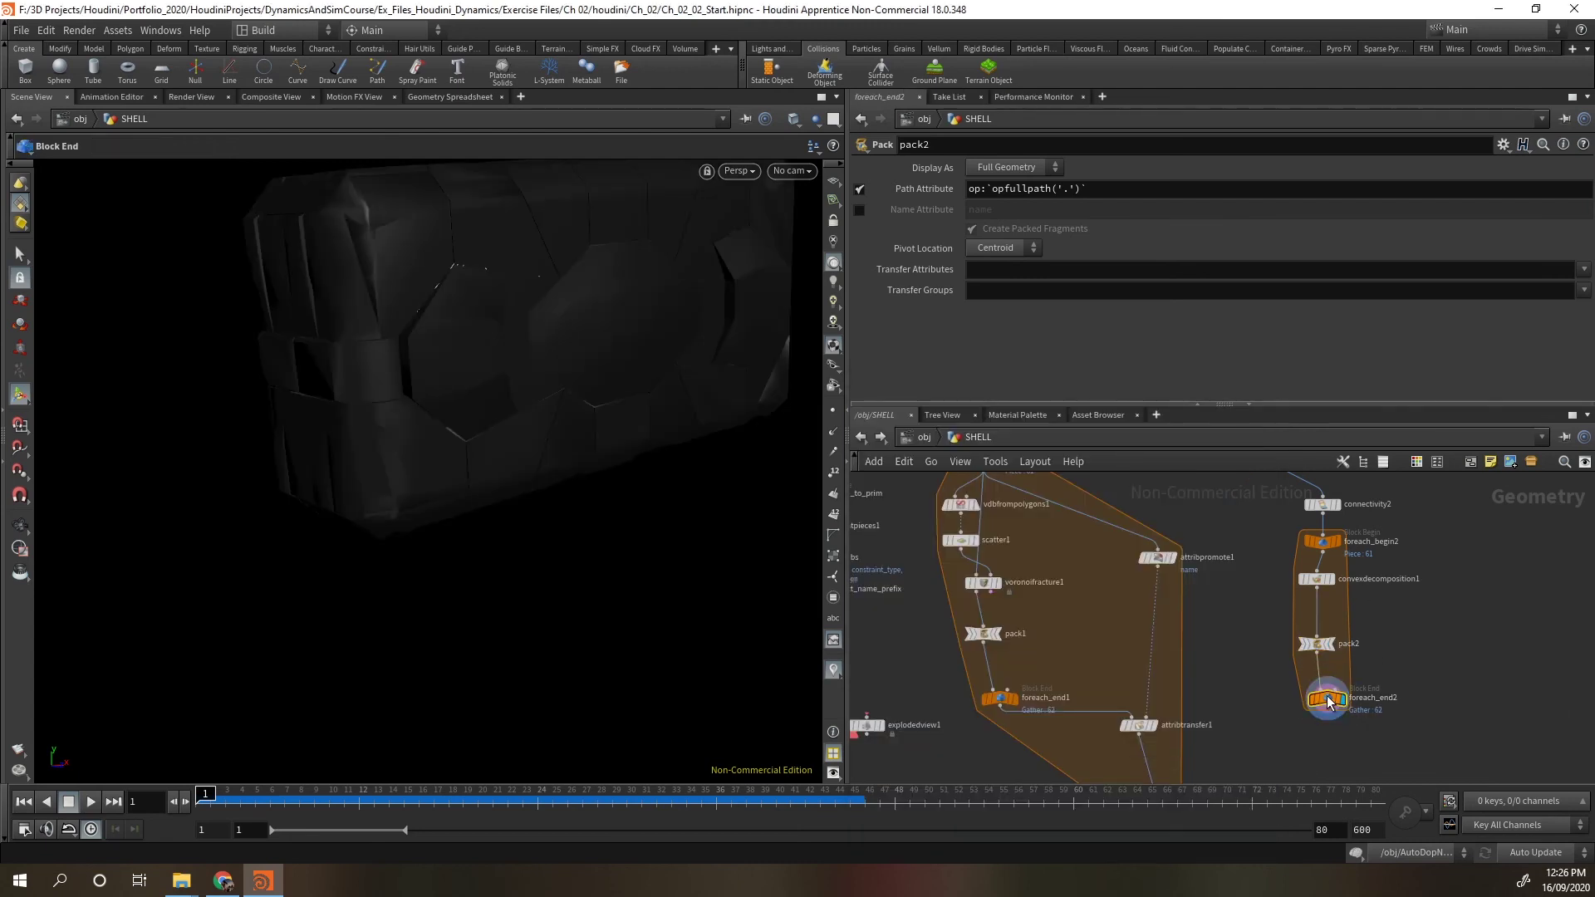
{"action": "left_click", "coordinate": [1300, 702]}
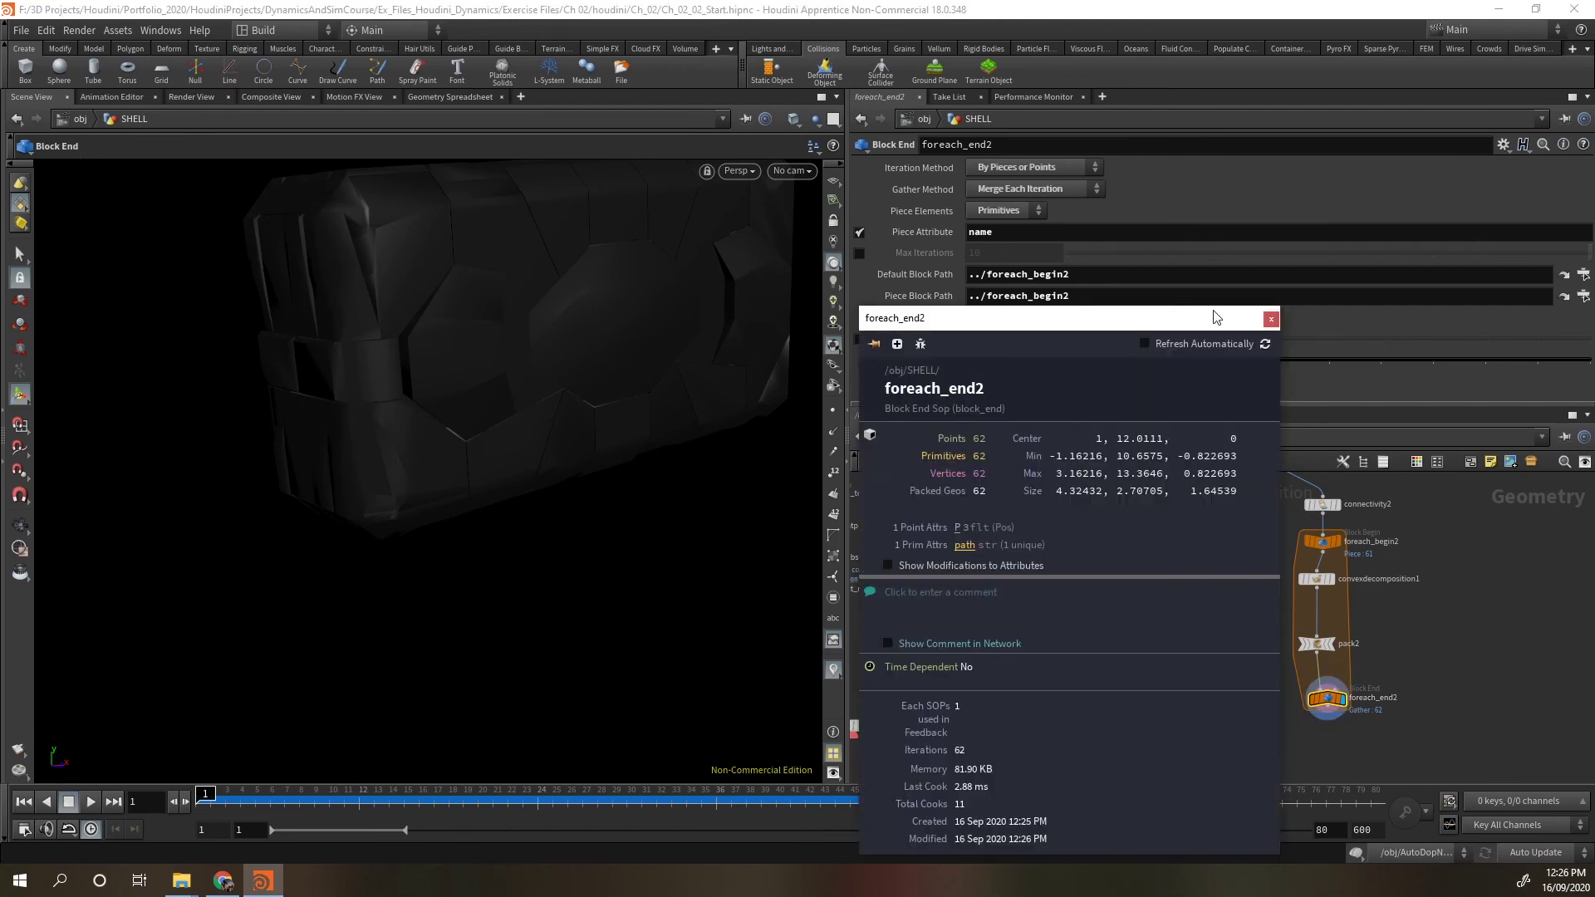
{"action": "left_click", "coordinate": [1269, 320]}
View the looped result in Wireframe shading, then return the viewport to Smooth Shaded.
{"action": "left_click", "coordinate": [794, 118]}
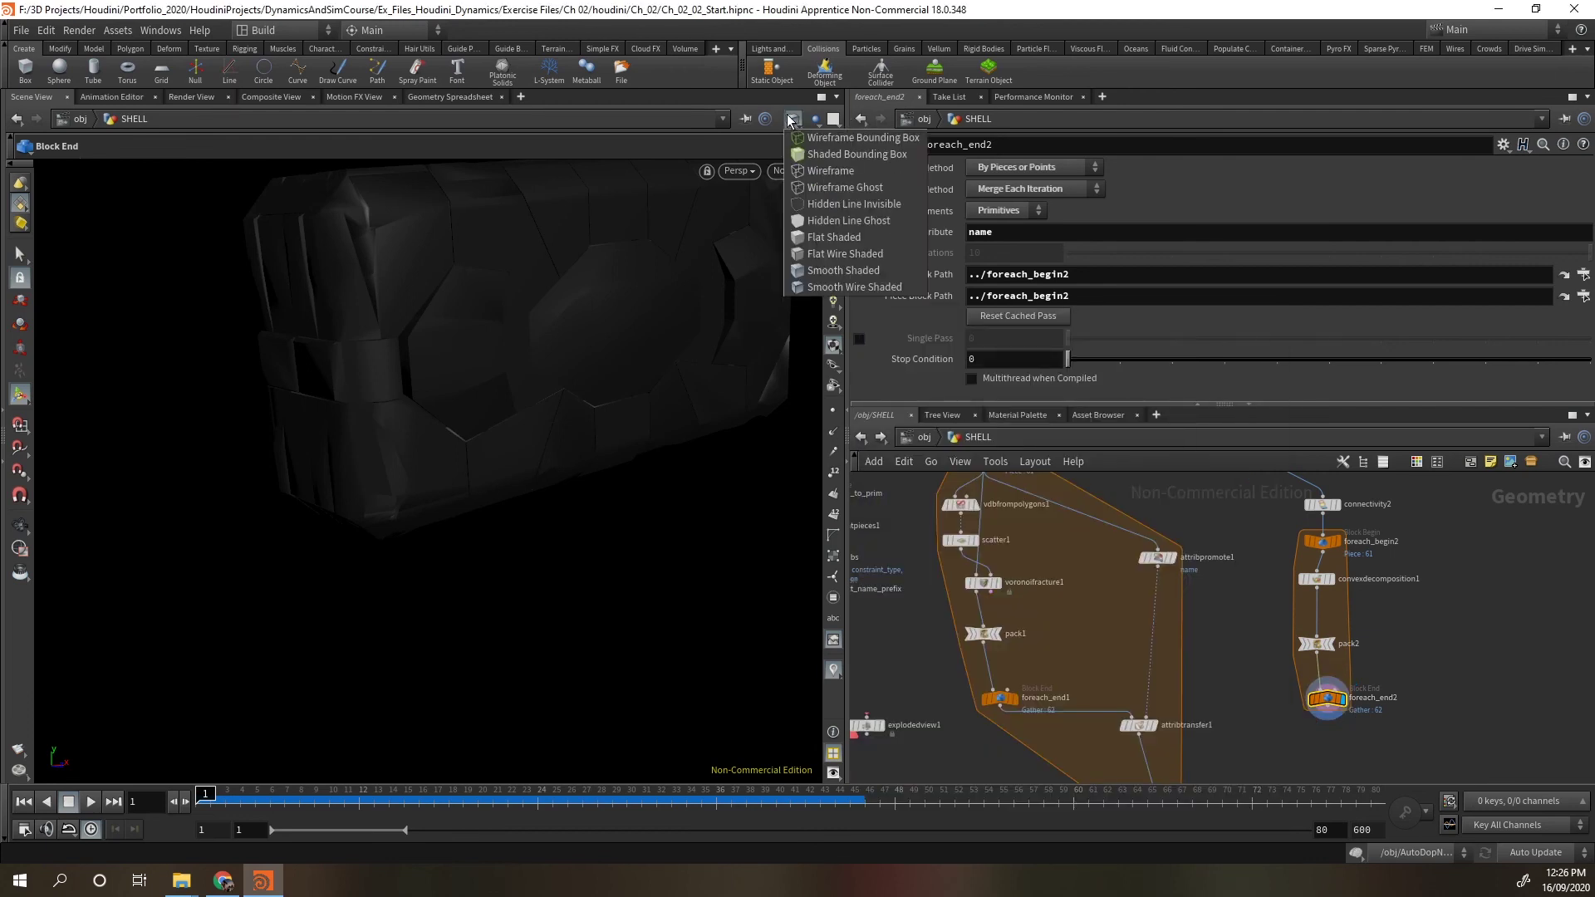
{"action": "left_click", "coordinate": [845, 170]}
{"action": "scroll", "coordinate": [809, 206], "scroll_direction": "down", "scroll_amount": 2}
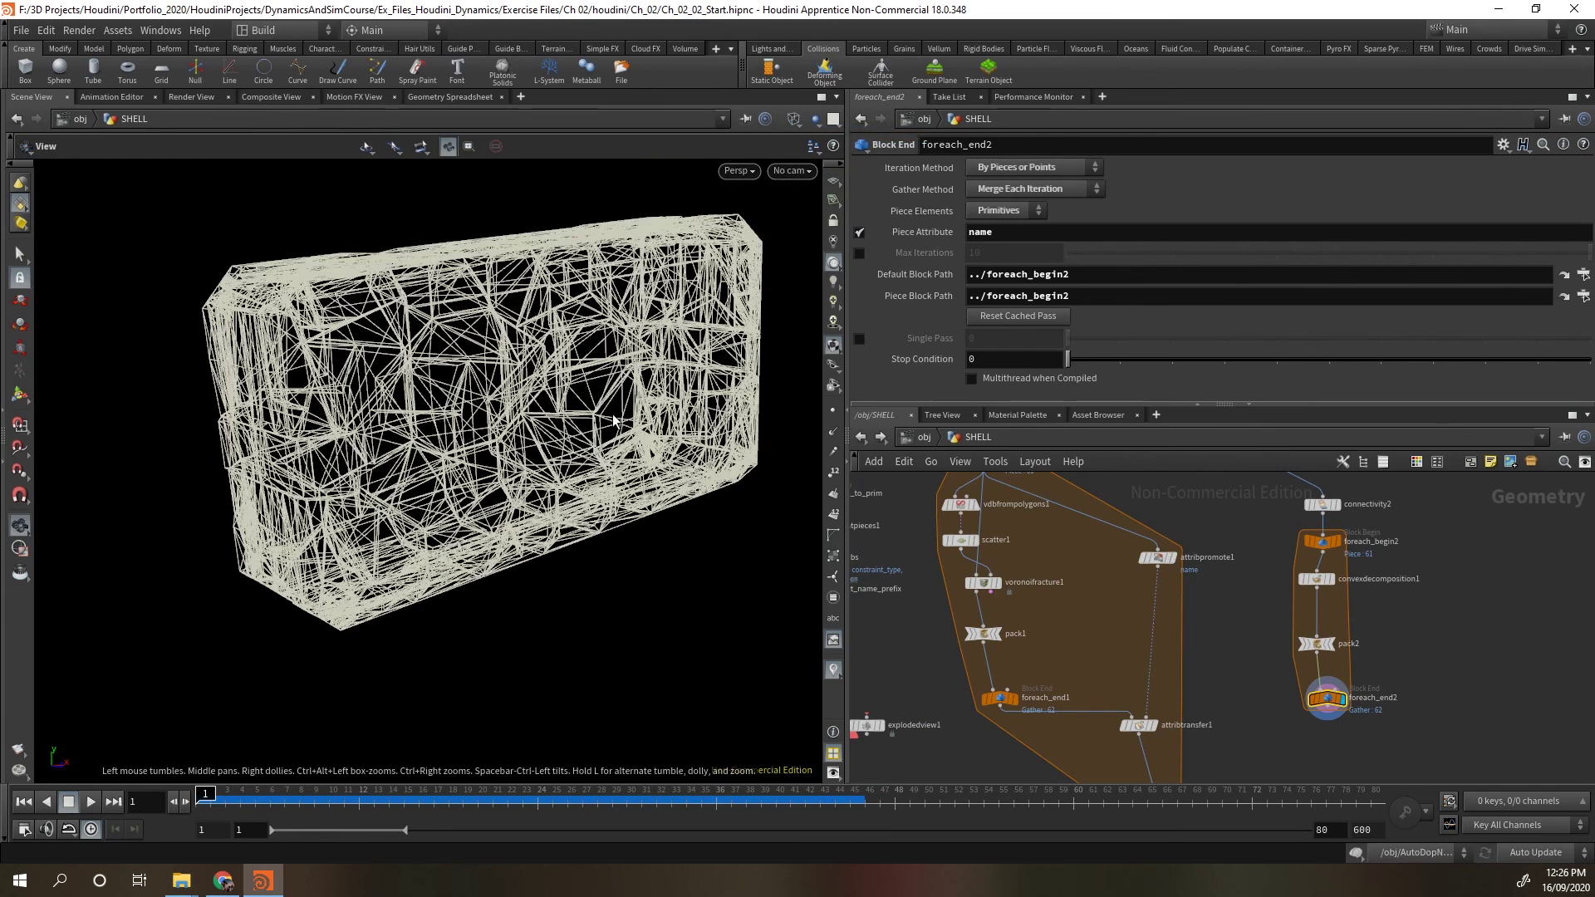
{"action": "left_click", "coordinate": [793, 119]}
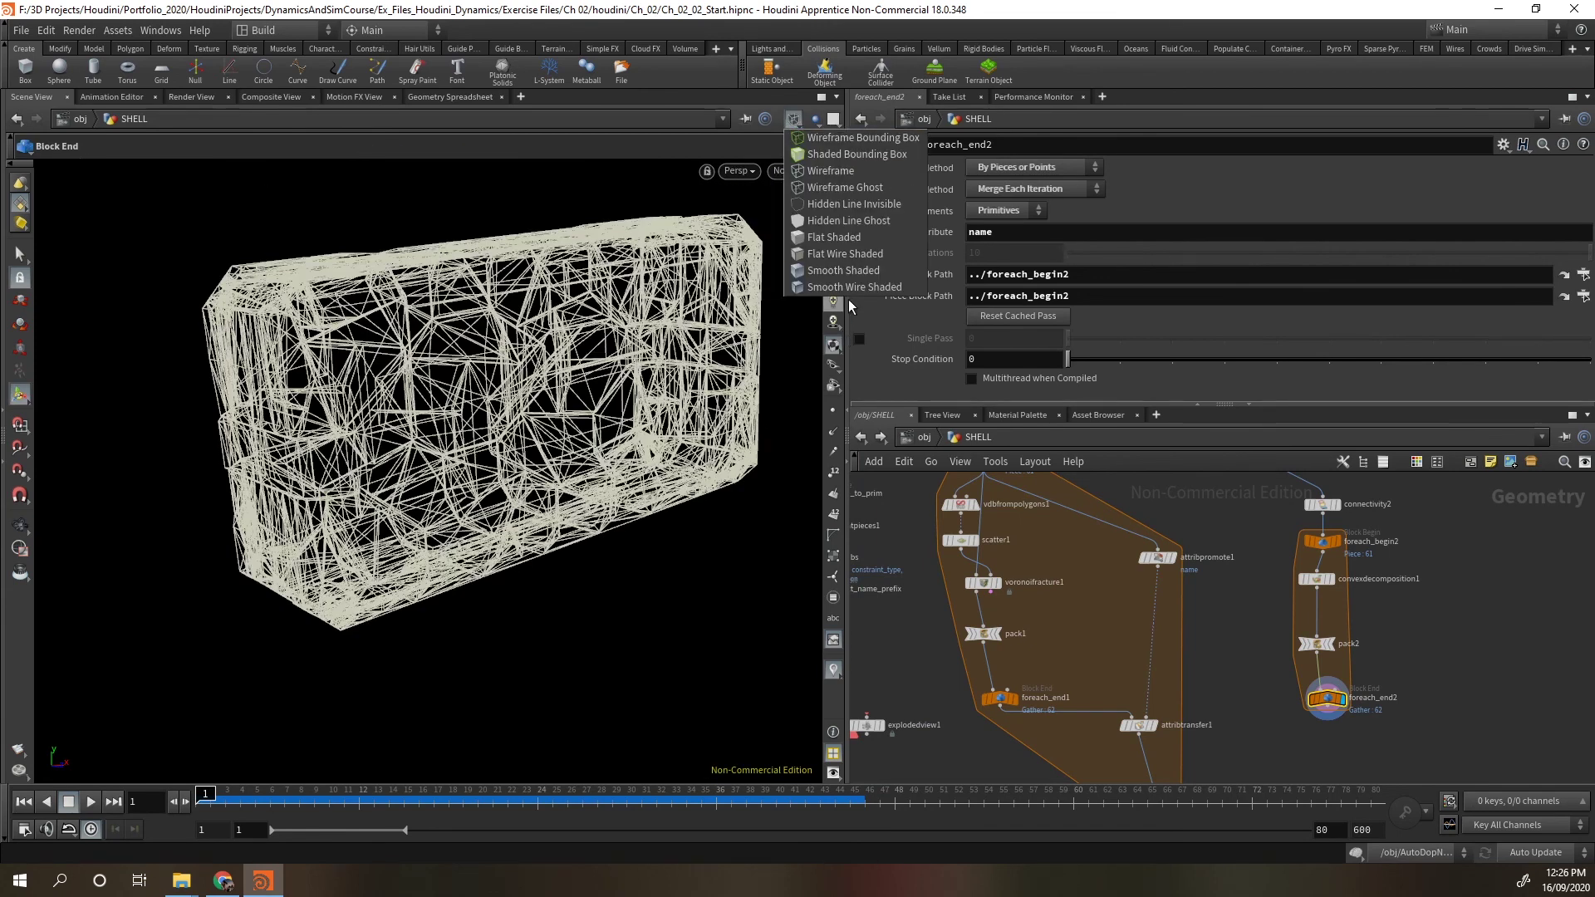
{"action": "left_click", "coordinate": [856, 274]}
{"action": "scroll", "coordinate": [1418, 651], "scroll_direction": "down", "scroll_amount": 3}
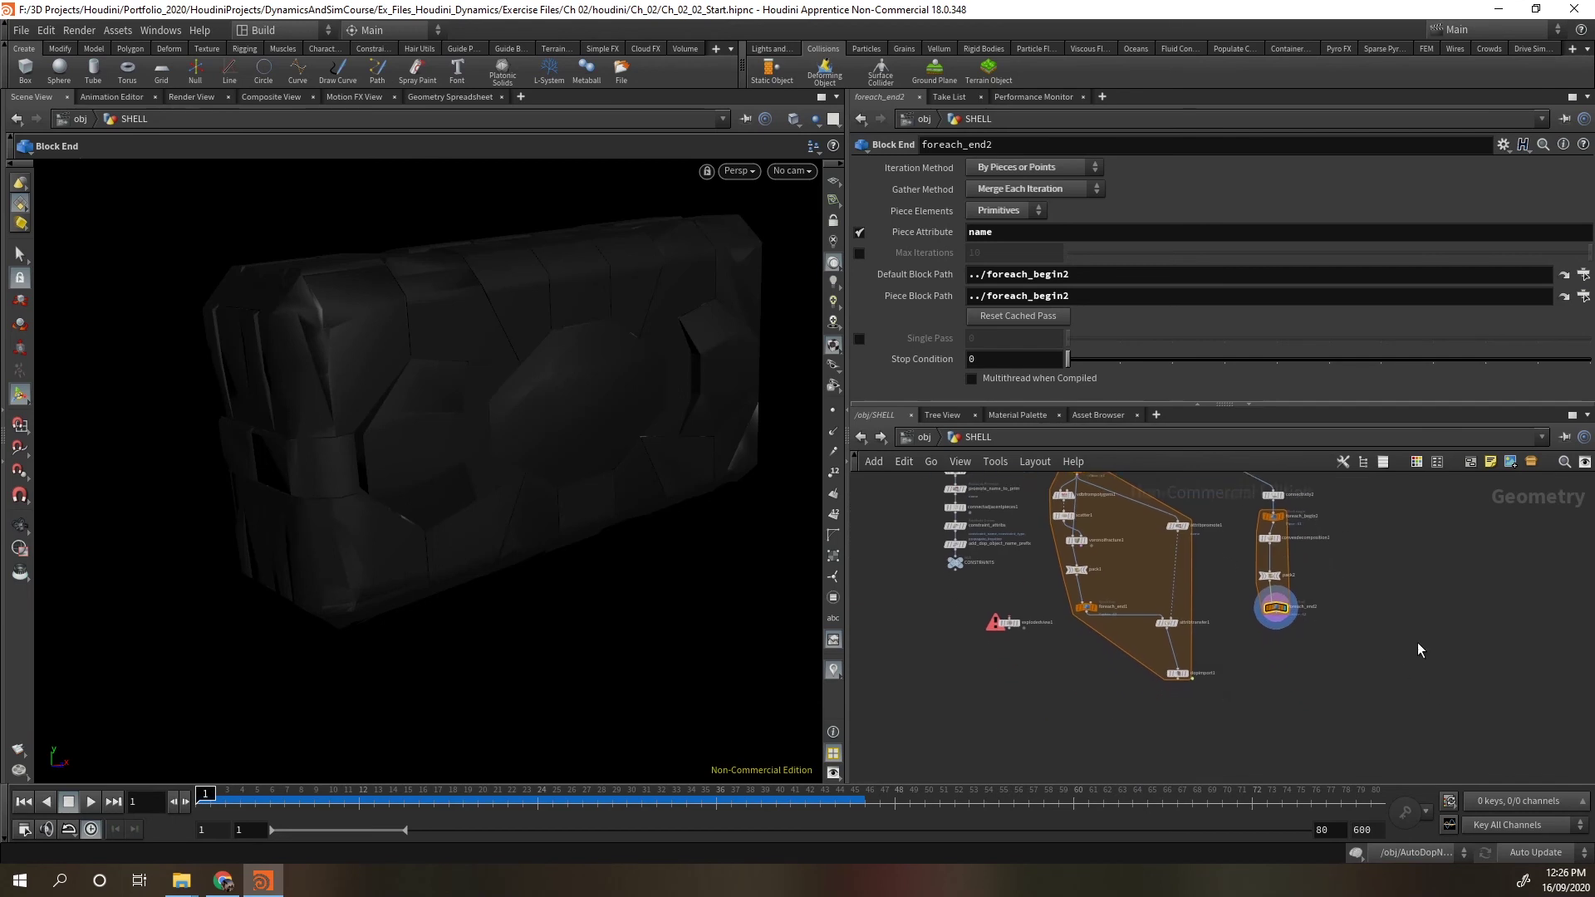
{"action": "scroll", "coordinate": [1353, 649], "scroll_direction": "up", "scroll_amount": 2}
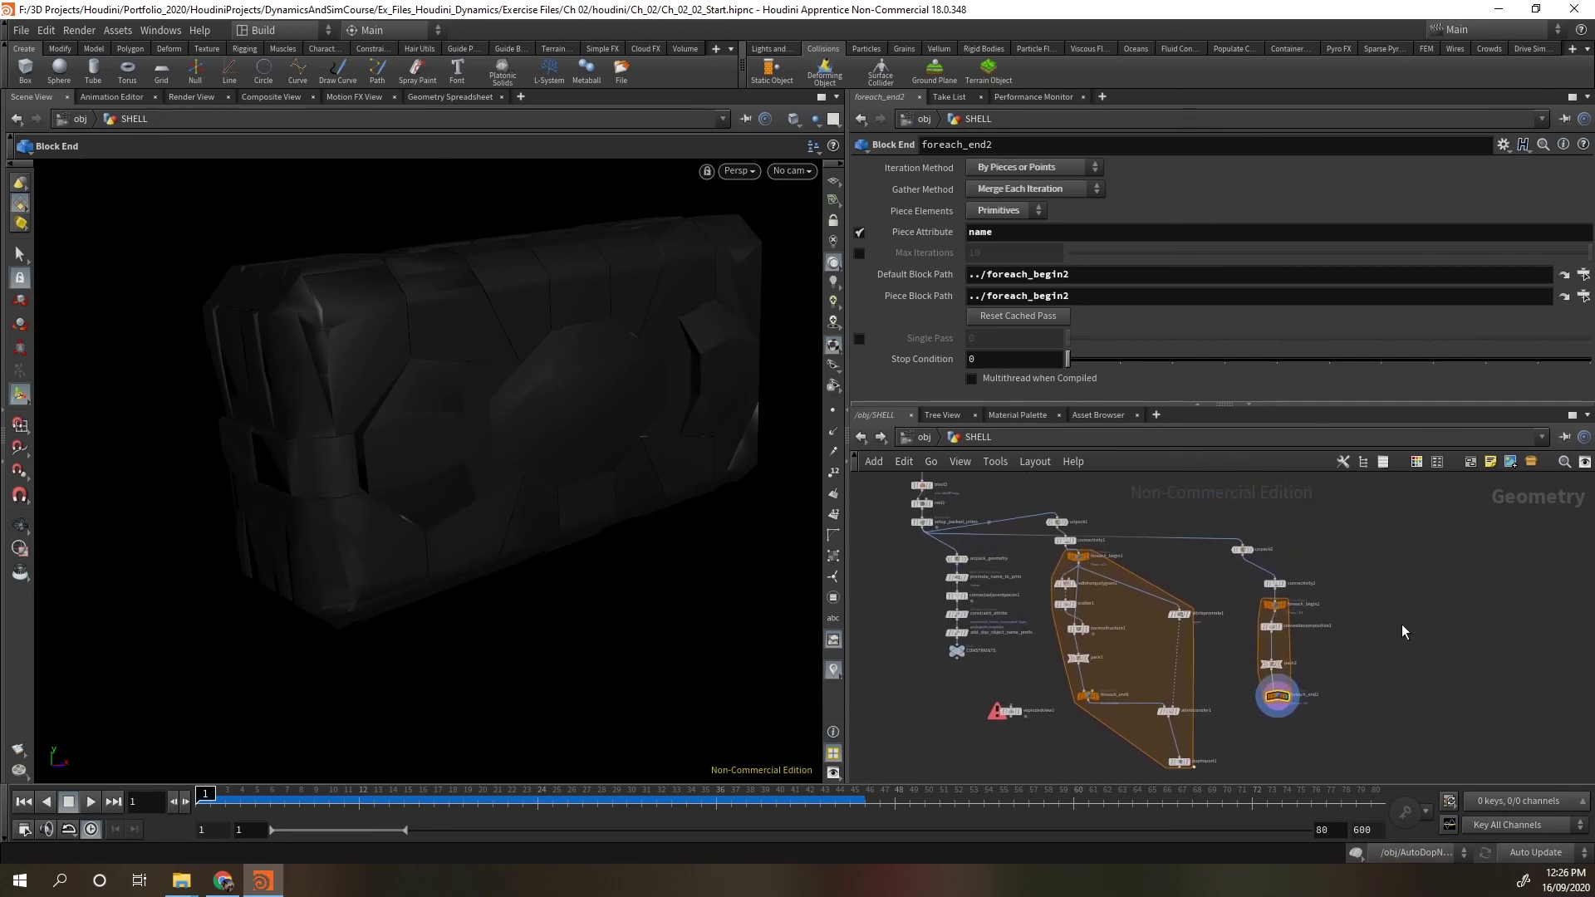
{"action": "scroll", "coordinate": [1404, 639], "scroll_direction": "up", "scroll_amount": 3}
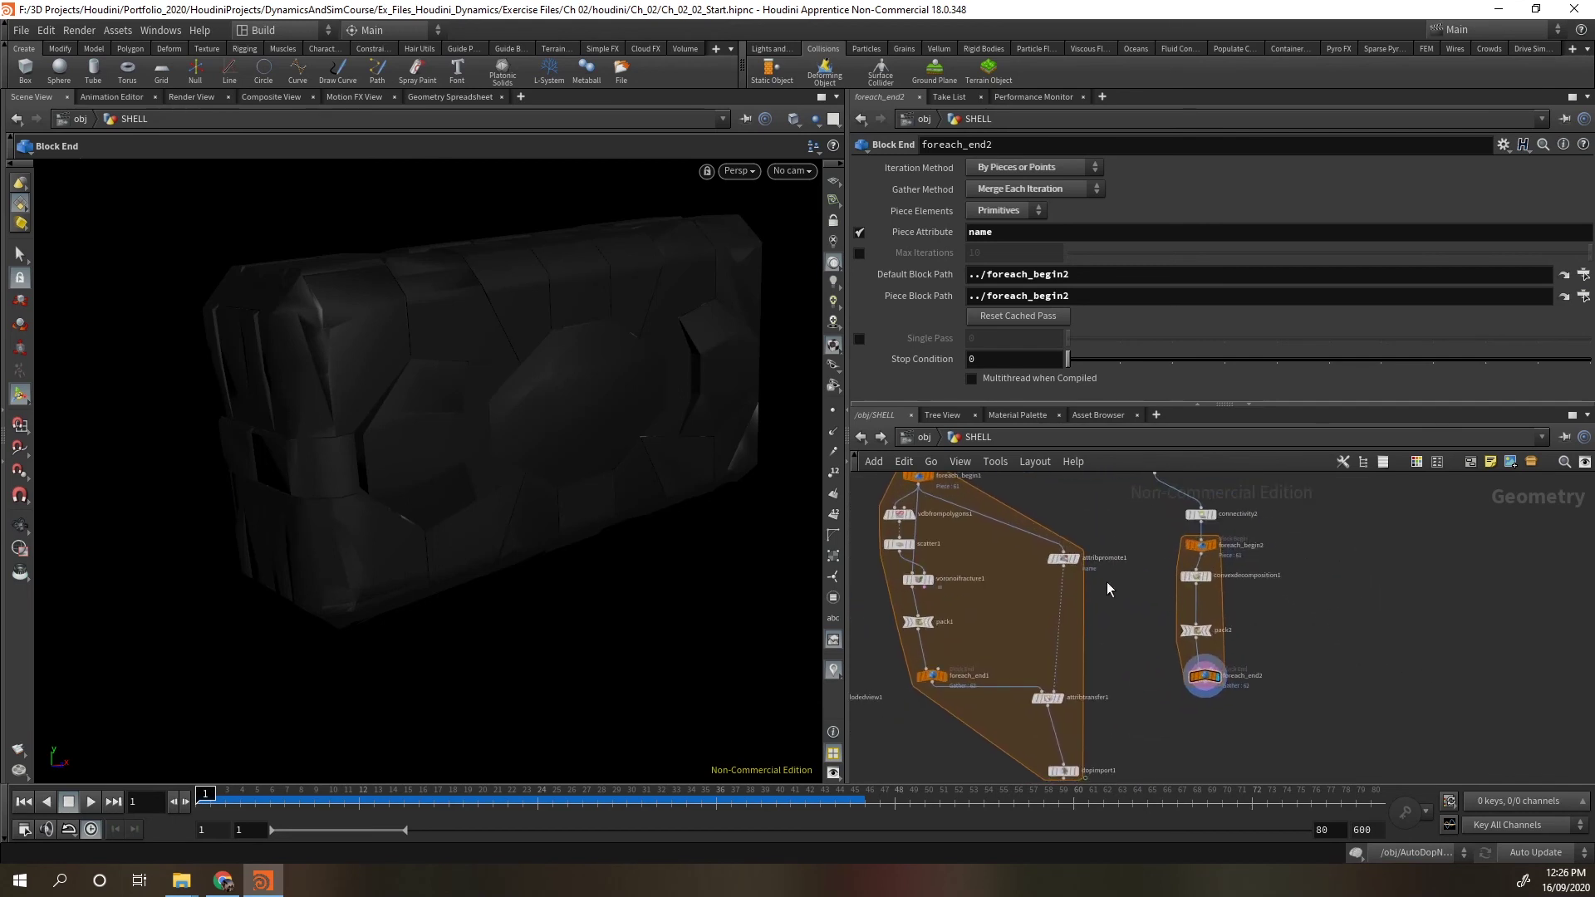
{"action": "key", "text": "Tab"}
{"action": "type", "text": "att"}
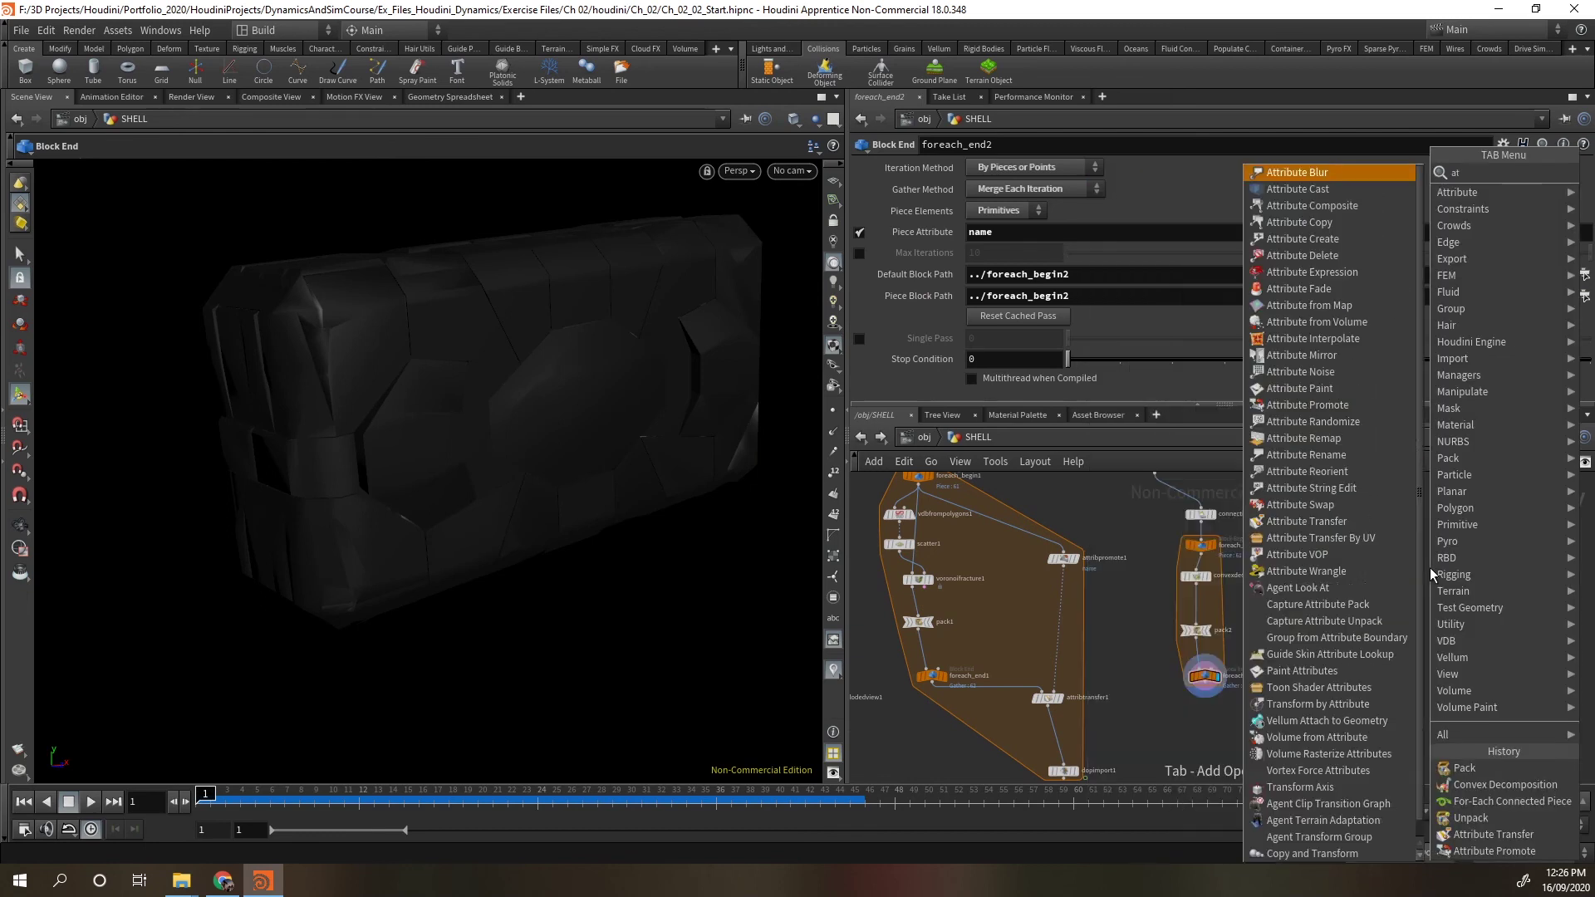
{"action": "left_click", "coordinate": [1383, 396]}
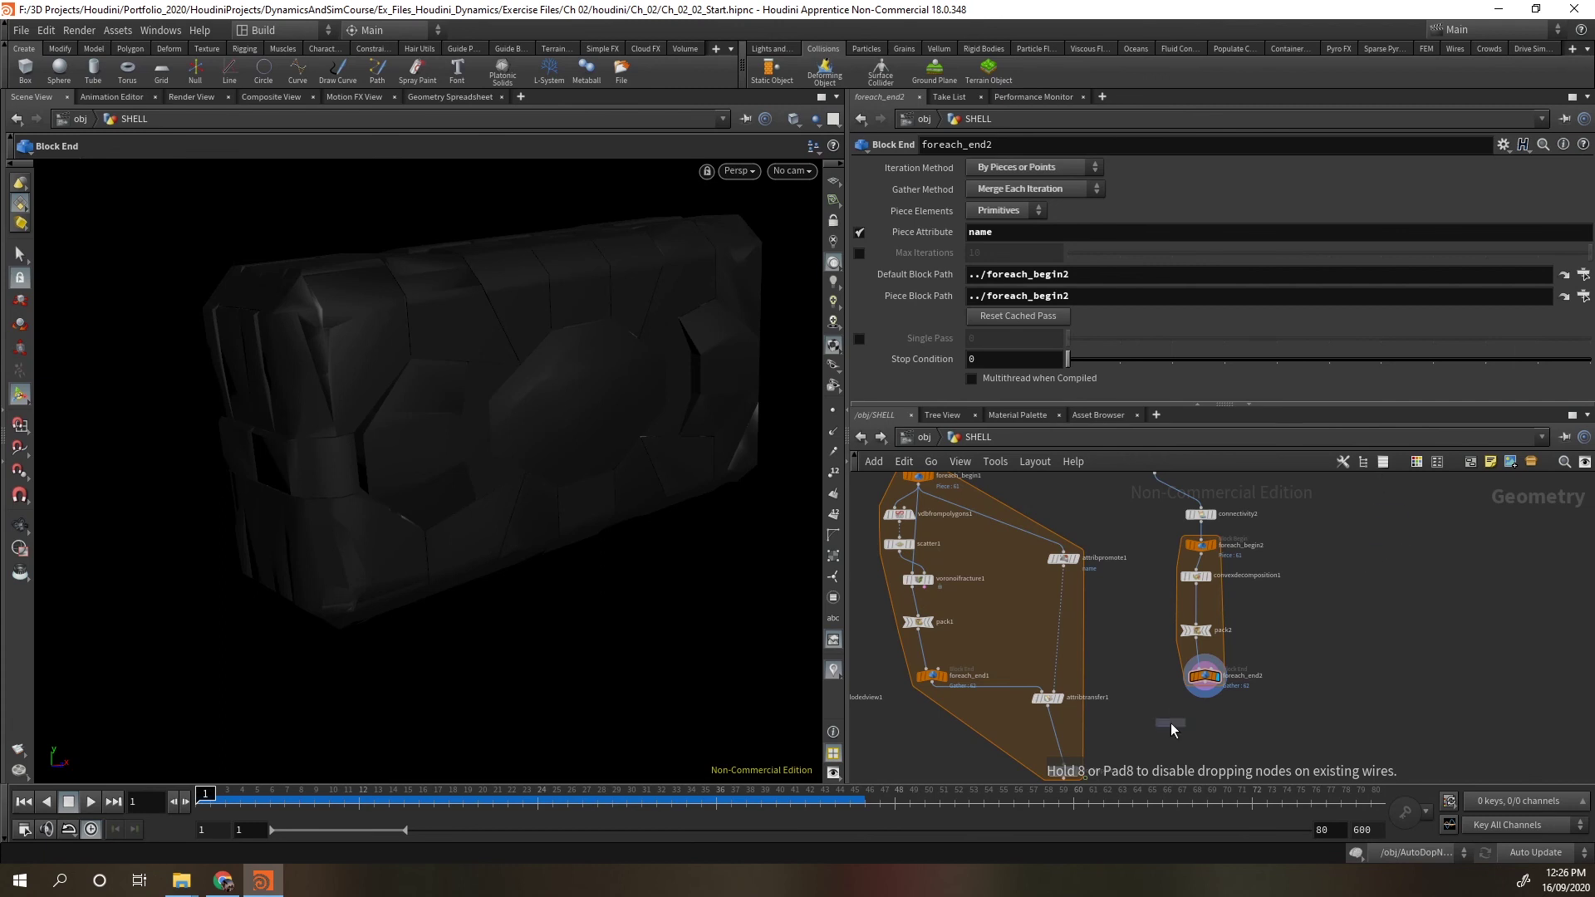
{"action": "left_click", "coordinate": [1171, 728]}
Add an Attribute Promote node beside the second loop and feed it from foreach_begin2.
{"action": "key", "text": "Tab"}
{"action": "type", "text": "att"}
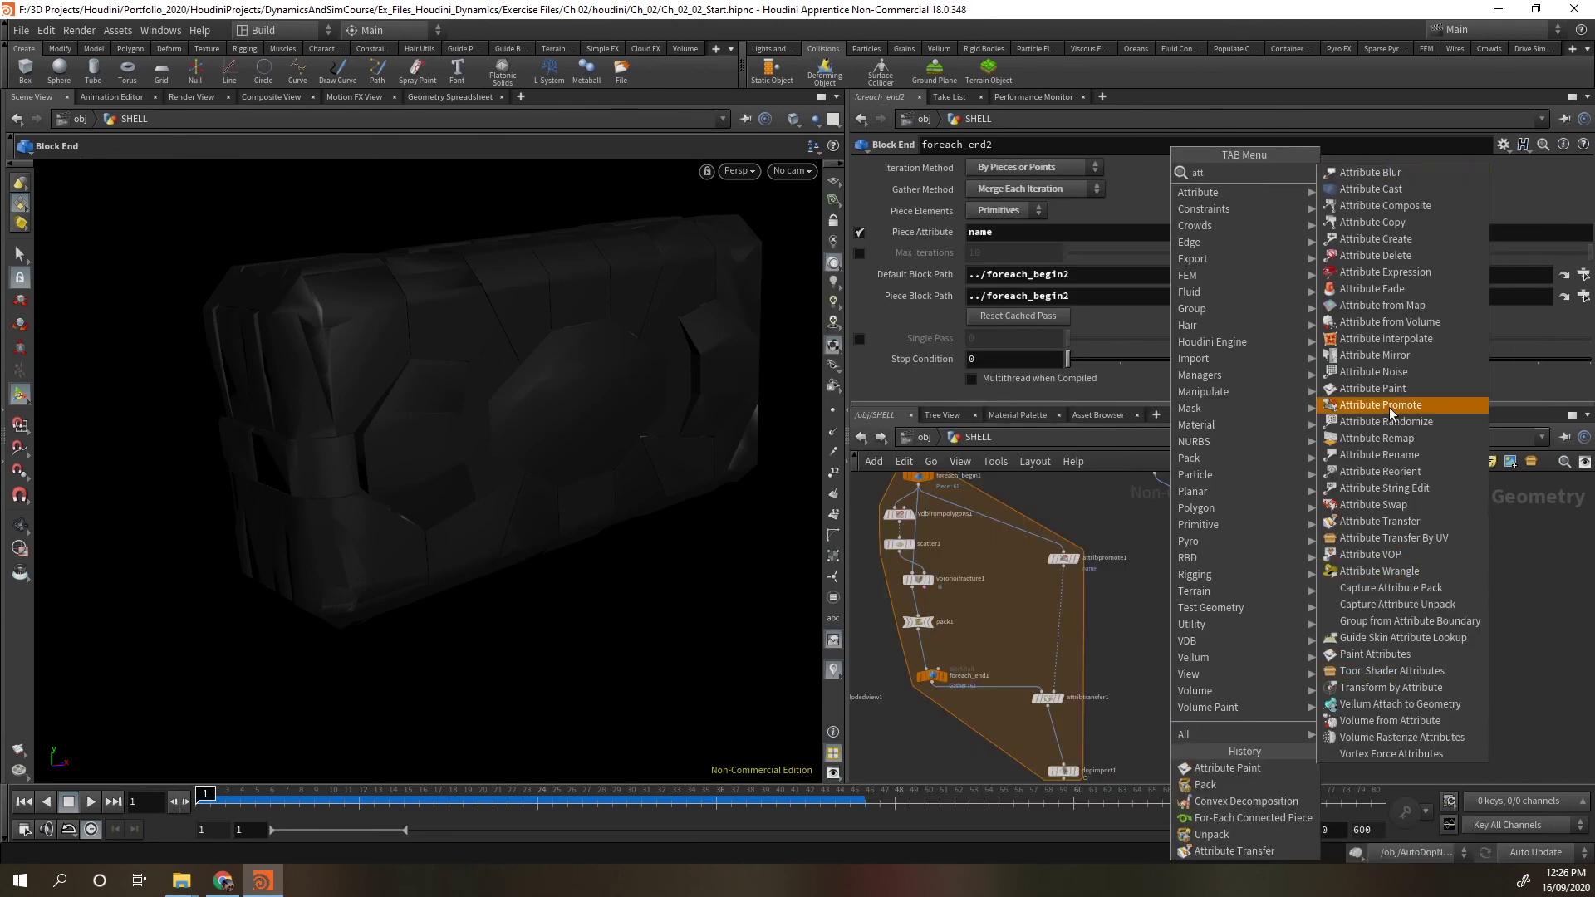
{"action": "left_click", "coordinate": [1393, 407]}
{"action": "left_click", "coordinate": [1364, 614]}
{"action": "middle_click_drag", "start_coordinate": [1342, 629], "coordinate": [1167, 566]}
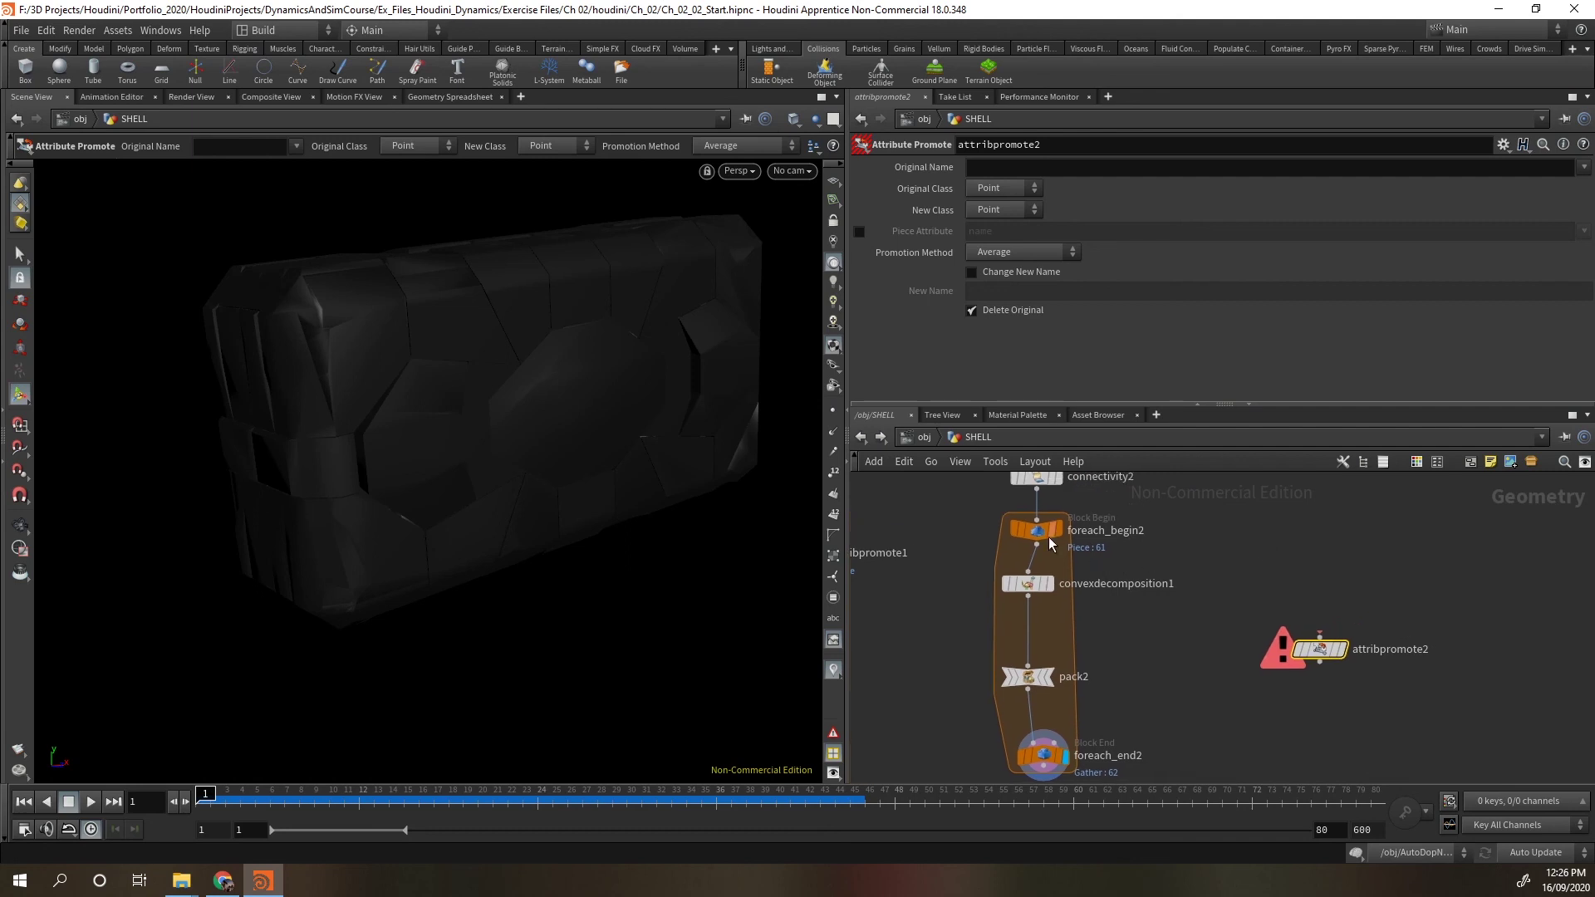
{"action": "left_click_drag", "start_coordinate": [1036, 545], "coordinate": [1320, 637]}
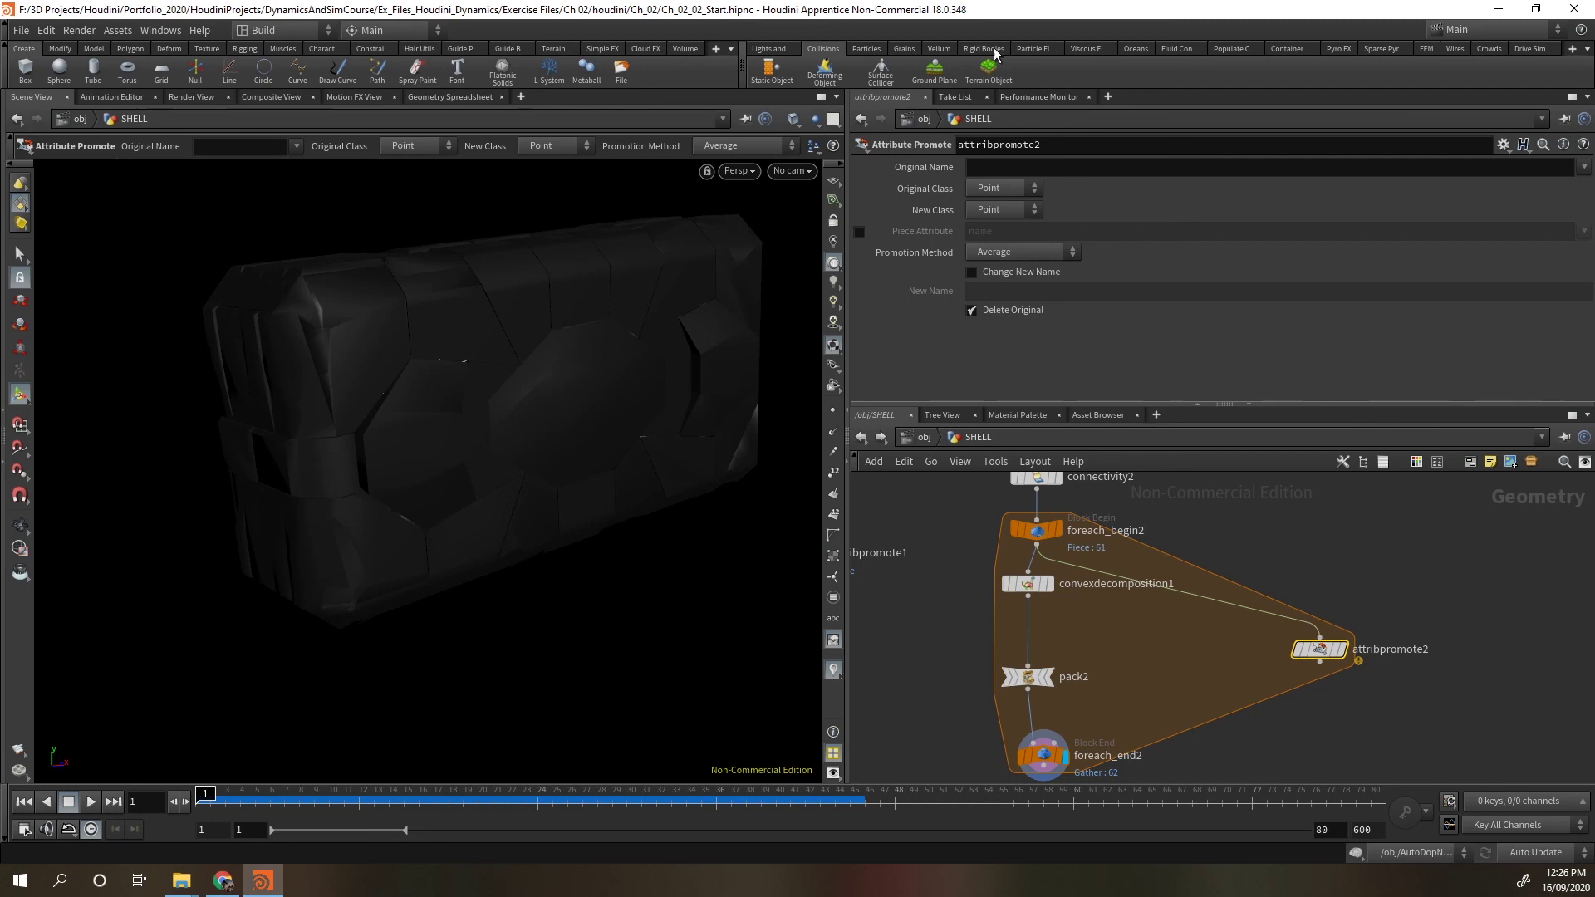
Set attribpromote2 to promote the name attribute from the Primitive class to Point.
{"action": "left_click", "coordinate": [1013, 186]}
{"action": "left_click", "coordinate": [1010, 217]}
{"action": "left_click", "coordinate": [1582, 167]}
{"action": "left_click", "coordinate": [1561, 189]}
Add an Attribute Transfer node below the loop, fed by foreach_end2 and attribpromote2.
{"action": "scroll", "coordinate": [1292, 655], "scroll_direction": "down", "scroll_amount": 4}
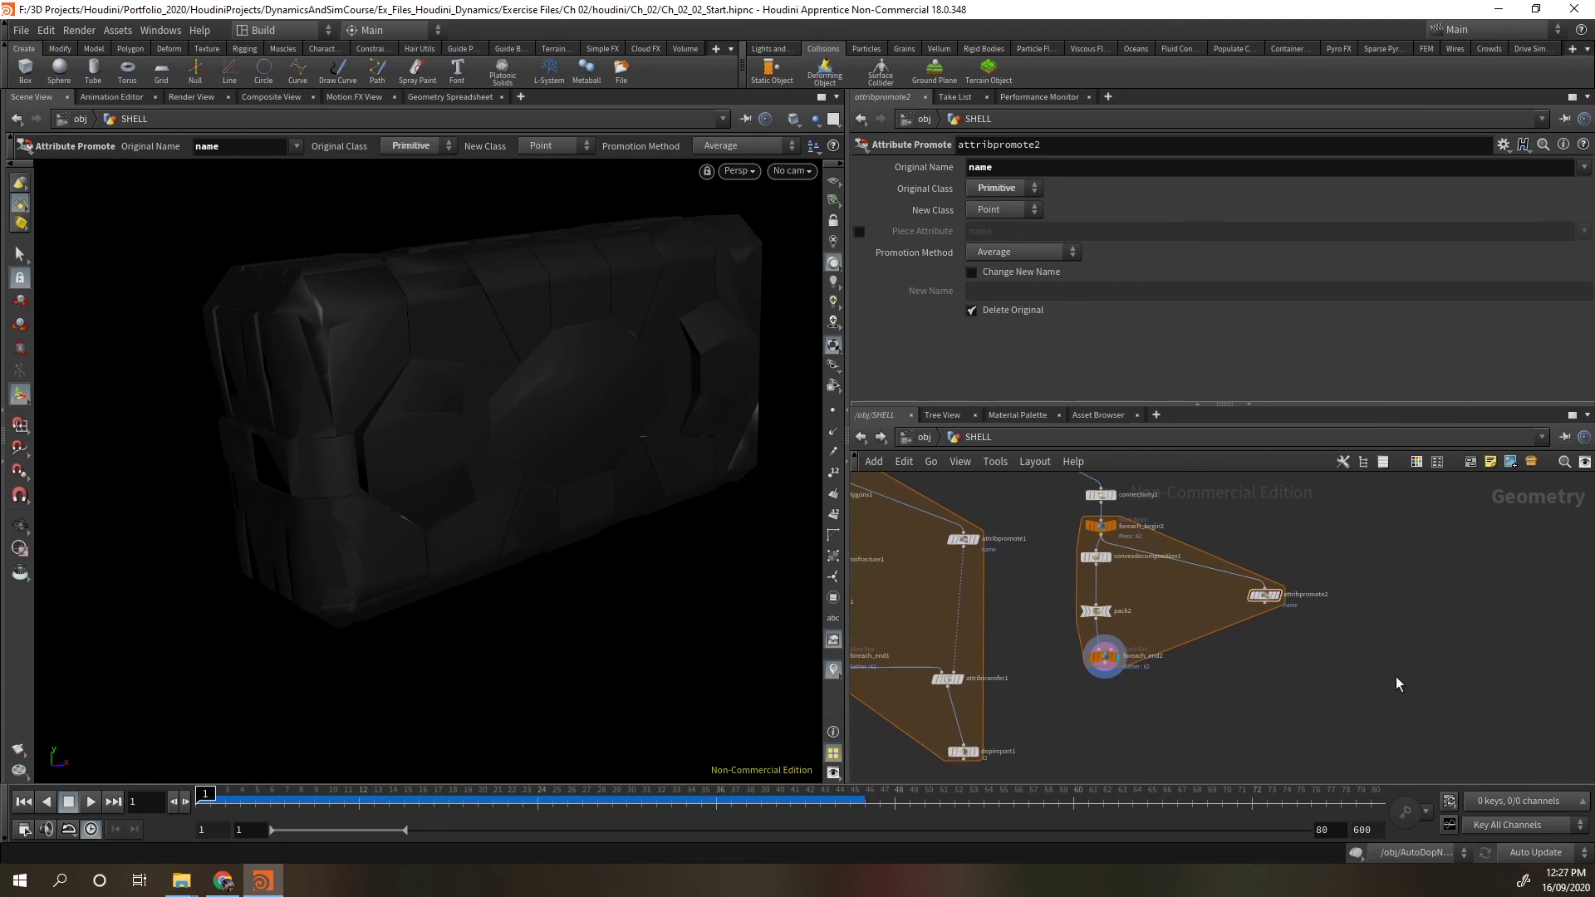
{"action": "key", "text": "Tab"}
{"action": "type", "text": "att"}
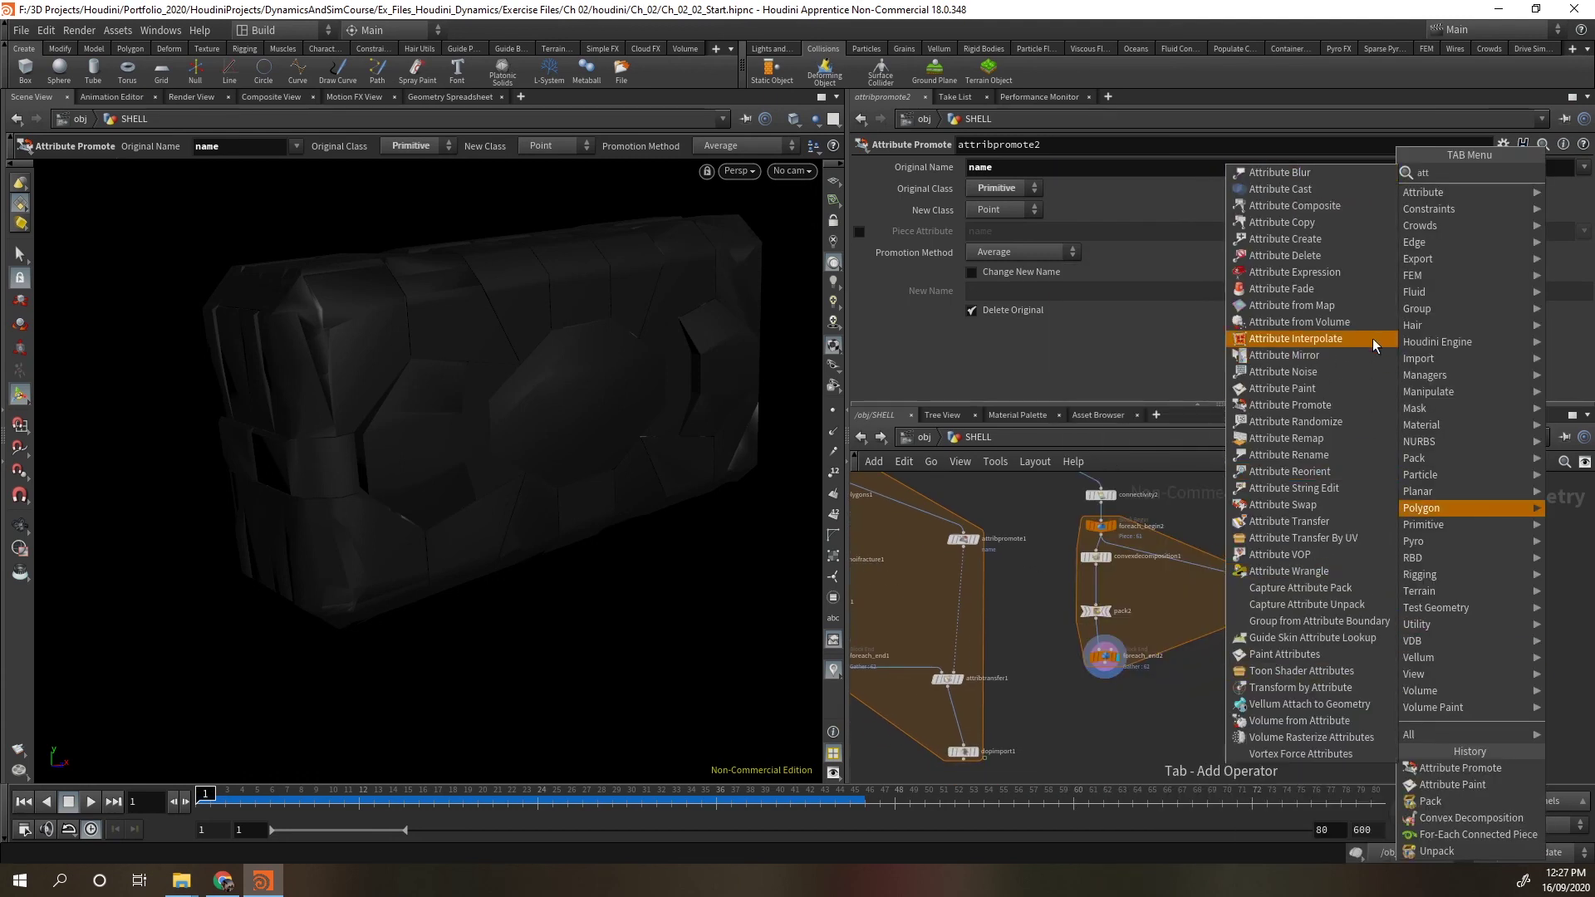
{"action": "left_click", "coordinate": [1289, 521]}
{"action": "left_click", "coordinate": [1227, 698]}
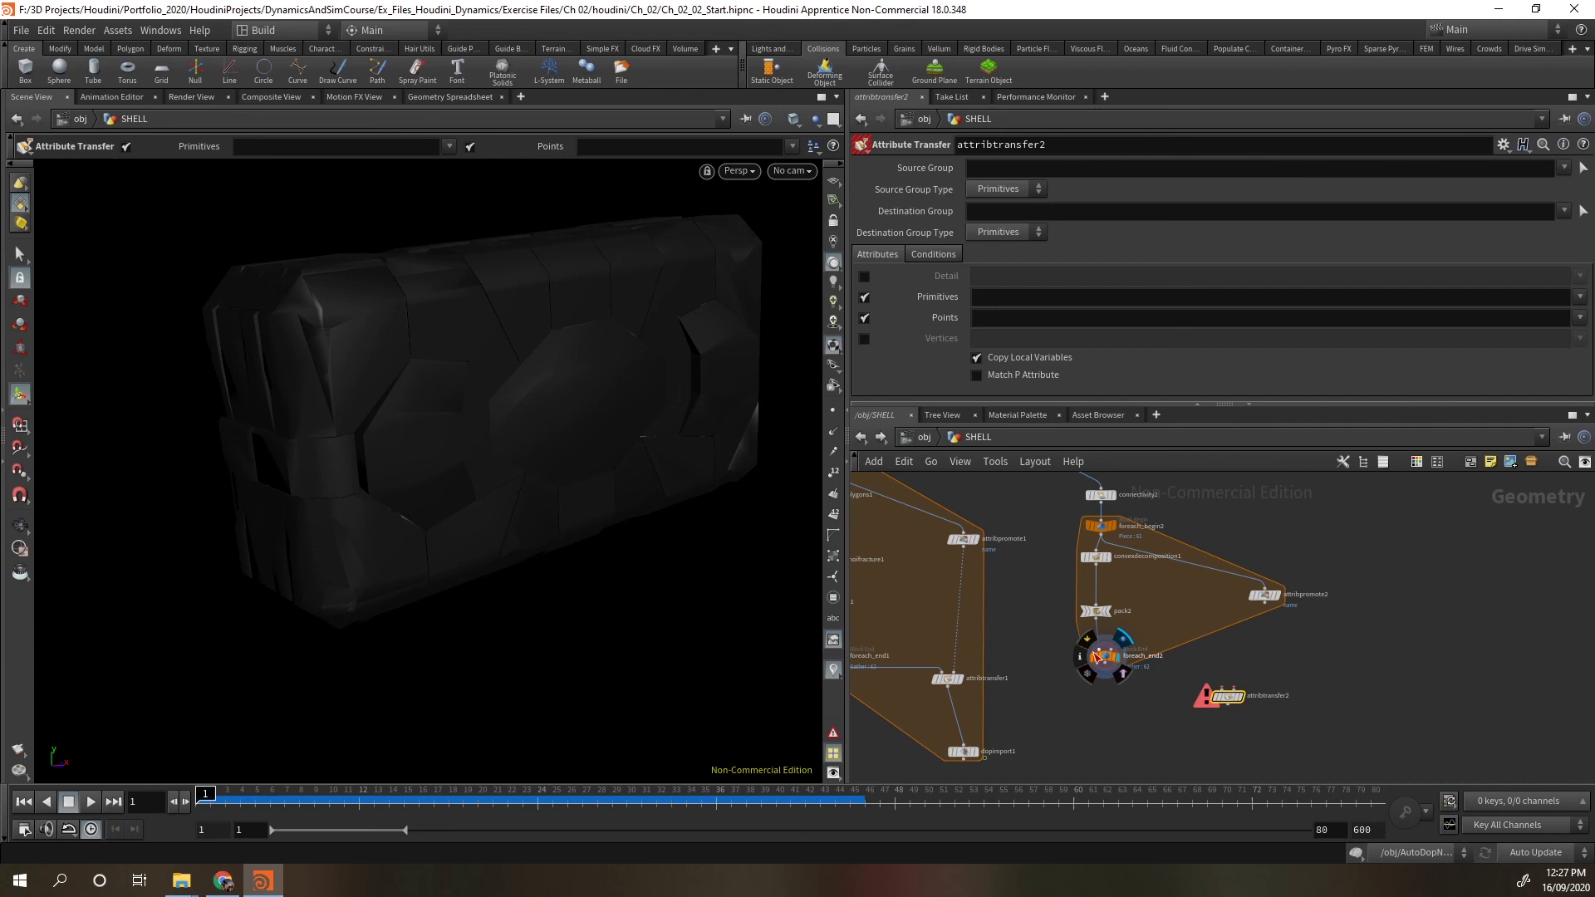
{"action": "left_click_drag", "start_coordinate": [1105, 671], "coordinate": [1238, 689]}
Move dopimport1 beneath attribtransfer2, feed it from that node, and display it.
{"action": "left_click_drag", "start_coordinate": [970, 763], "coordinate": [1210, 756]}
{"action": "key", "text": "Escape"}
{"action": "left_click", "coordinate": [1237, 690]}
{"action": "left_click", "coordinate": [1229, 747]}
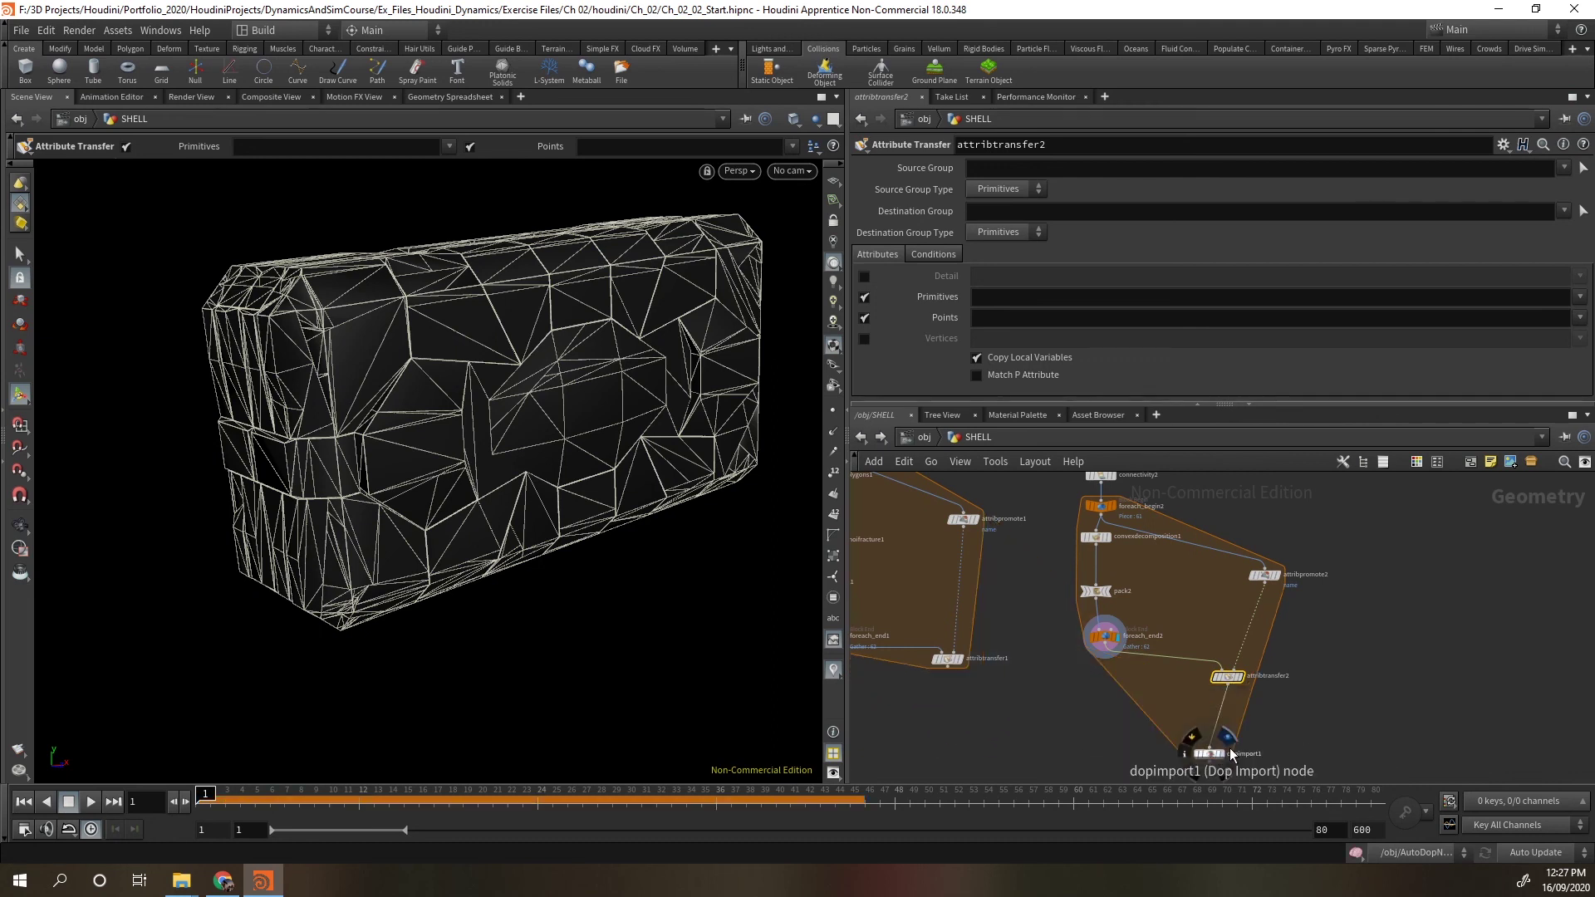
{"action": "left_click", "coordinate": [1223, 759]}
{"action": "left_click", "coordinate": [1217, 755]}
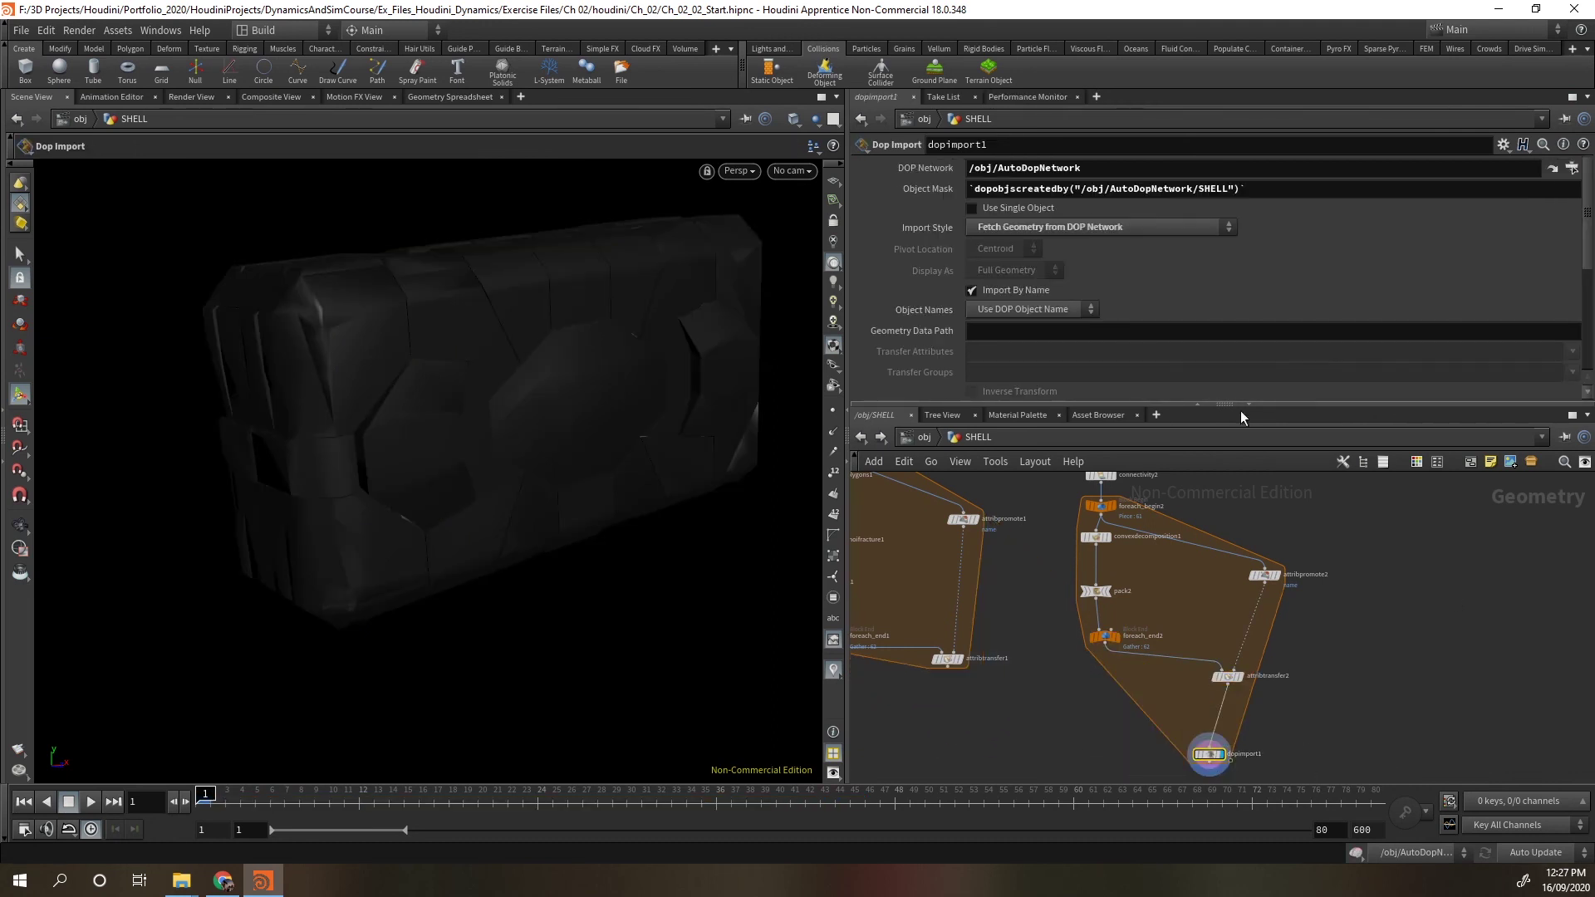
In AutoDopNetwork, turn Create Convex Hull per Set of Connected Primitives off for SHELL, compare the guide geometry, and turn it back on.
{"action": "left_click", "coordinate": [904, 441]}
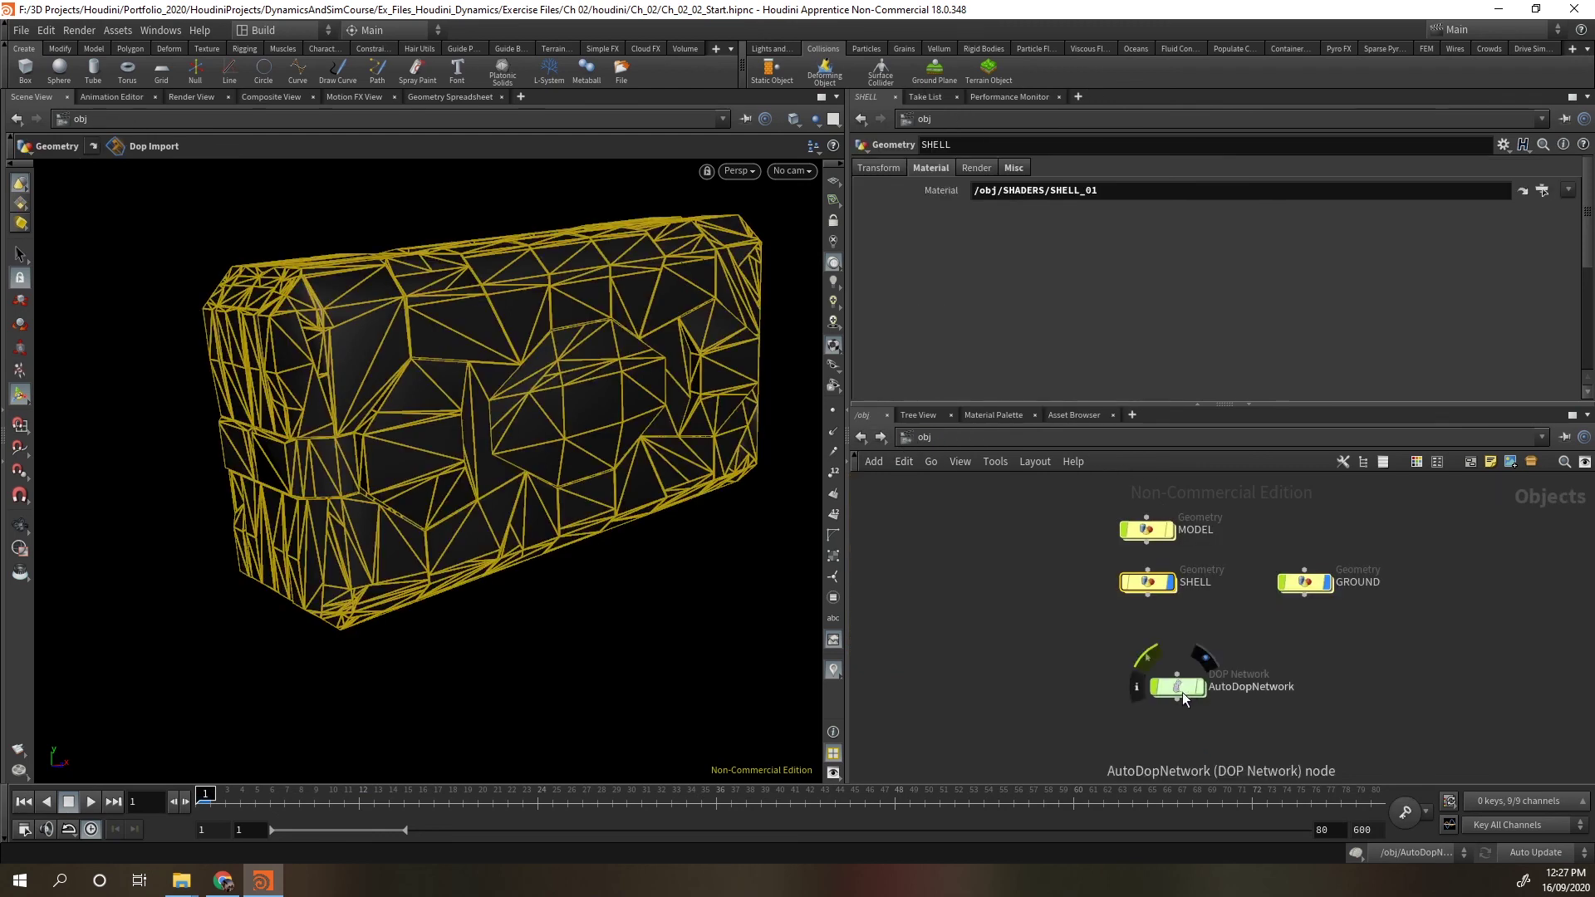
{"action": "double_click", "coordinate": [1182, 690]}
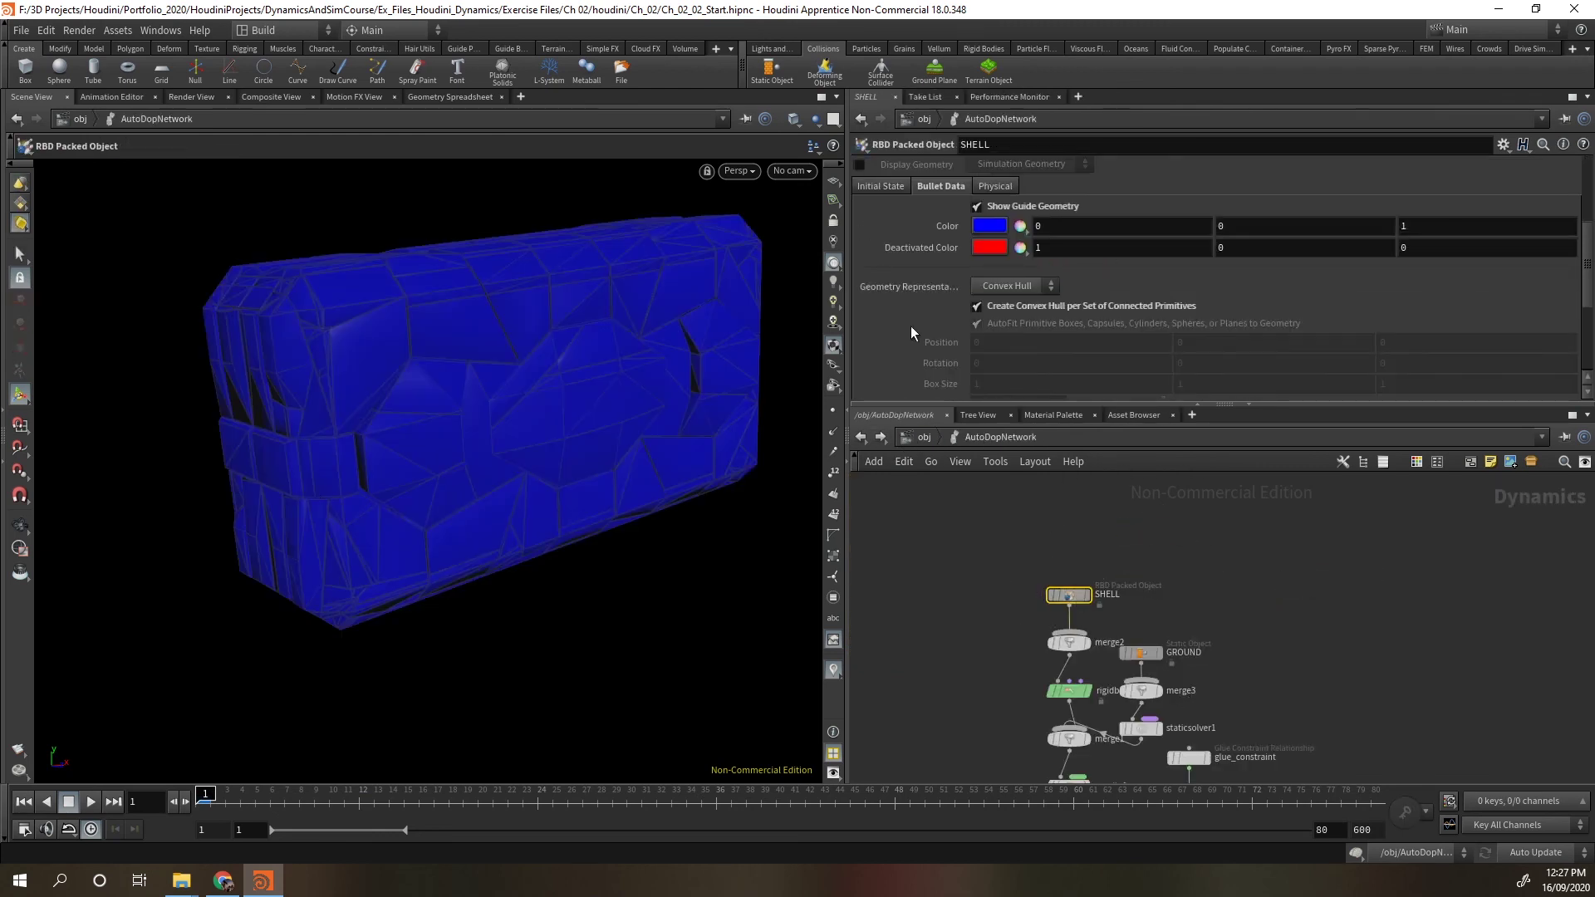
{"action": "left_click", "coordinate": [977, 306]}
{"action": "scroll", "coordinate": [698, 562], "scroll_direction": "up", "scroll_amount": 3}
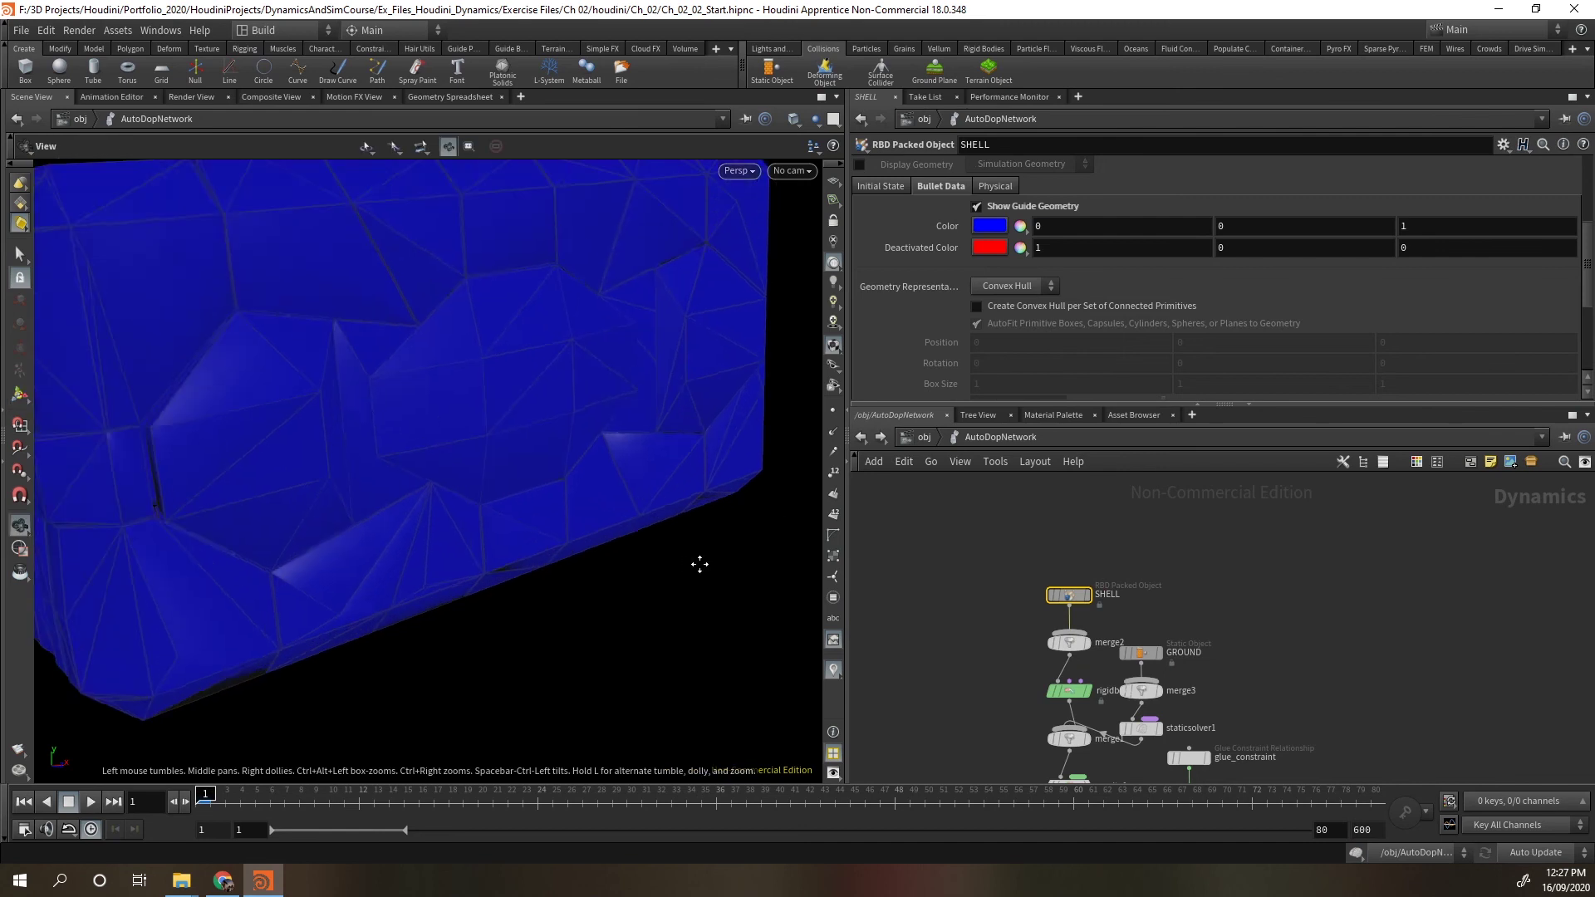
{"action": "scroll", "coordinate": [634, 559], "scroll_direction": "down", "scroll_amount": 3}
{"action": "left_click_drag", "start_coordinate": [634, 559], "coordinate": [853, 436]}
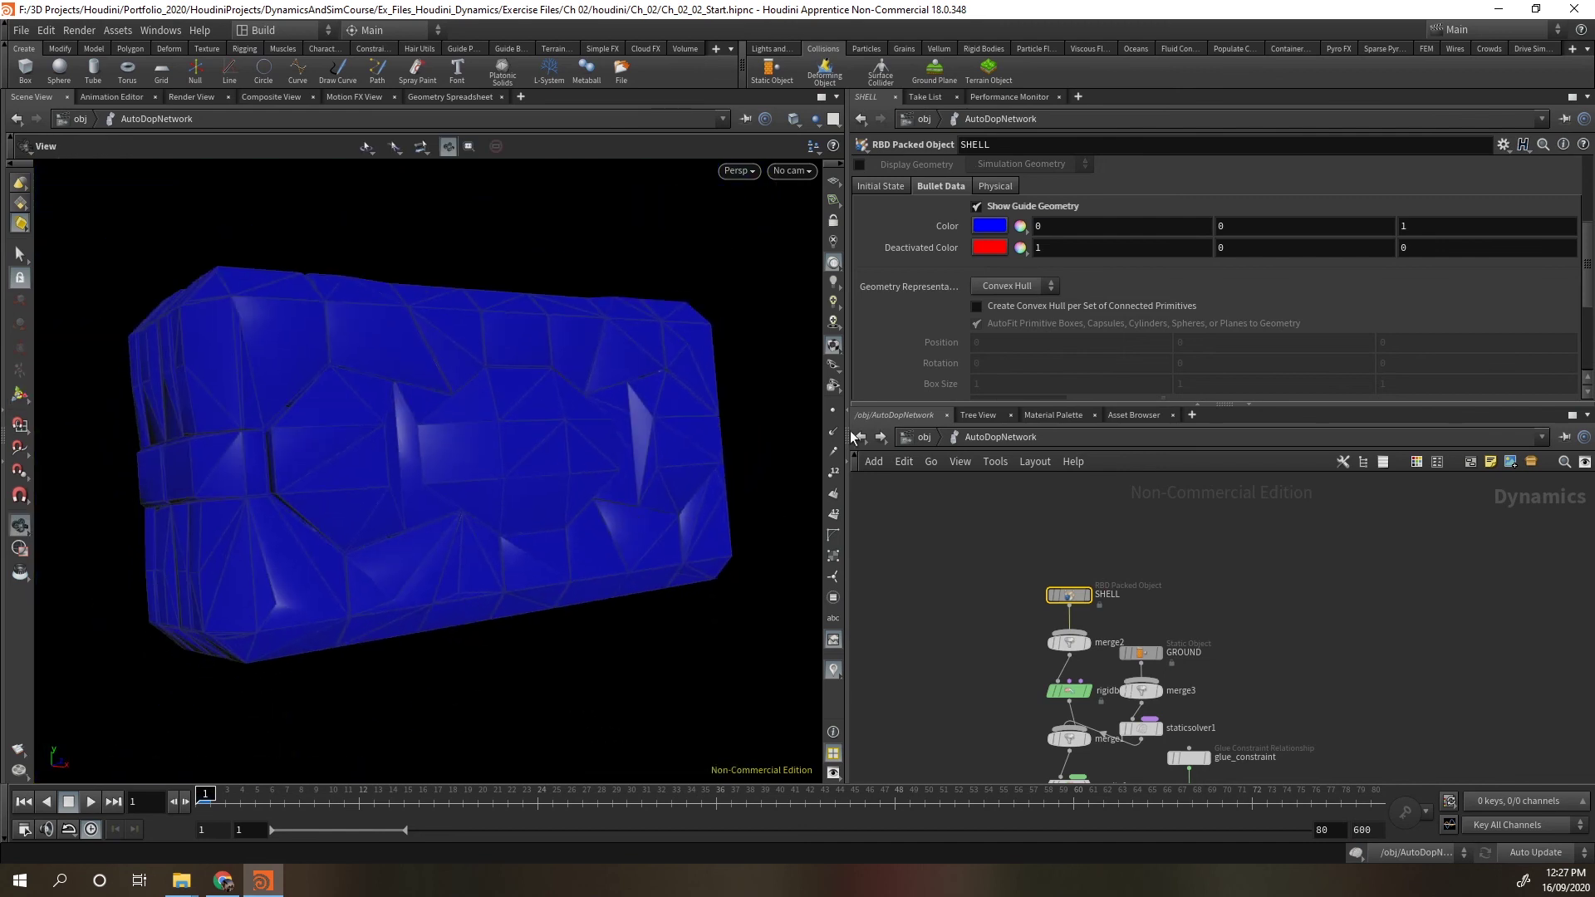
{"action": "left_click", "coordinate": [1008, 305]}
{"action": "left_click_drag", "start_coordinate": [617, 627], "coordinate": [629, 677]}
{"action": "scroll", "coordinate": [581, 610], "scroll_direction": "down", "scroll_amount": 2}
Return to the object level, play the simulation, and inspect the broken pieces on the ground, stopping at frame 50.
{"action": "key", "text": "u"}
{"action": "key", "text": "Return"}
{"action": "left_click", "coordinate": [91, 803]}
{"action": "key", "text": "Escape"}
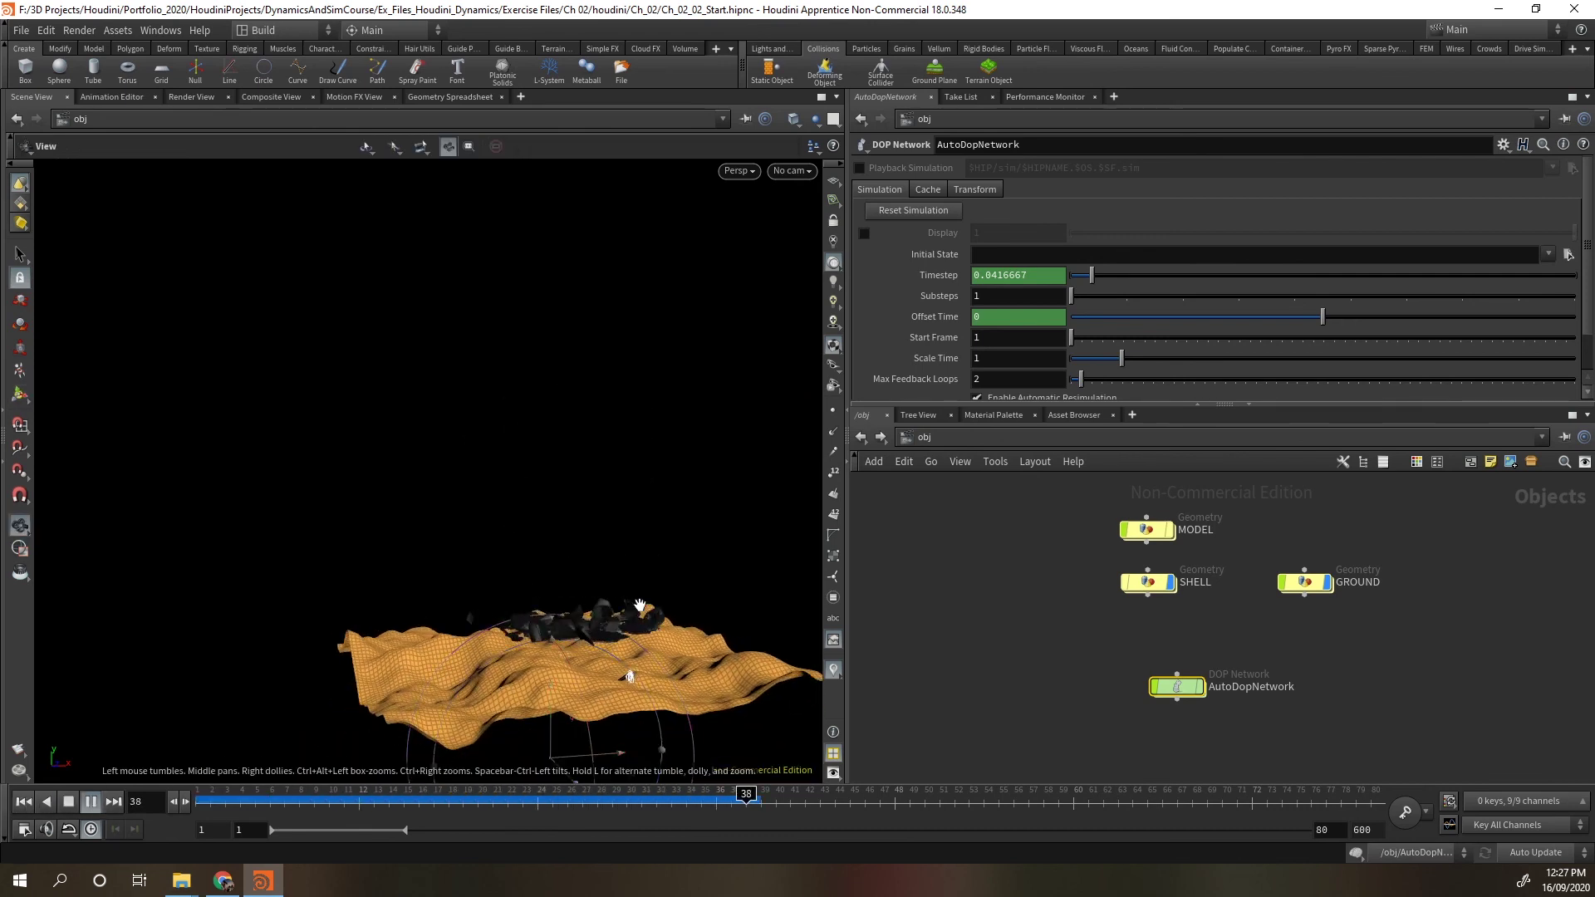
{"action": "scroll", "coordinate": [636, 669], "scroll_direction": "up", "scroll_amount": 8}
{"action": "scroll", "coordinate": [637, 676], "scroll_direction": "down", "scroll_amount": 6}
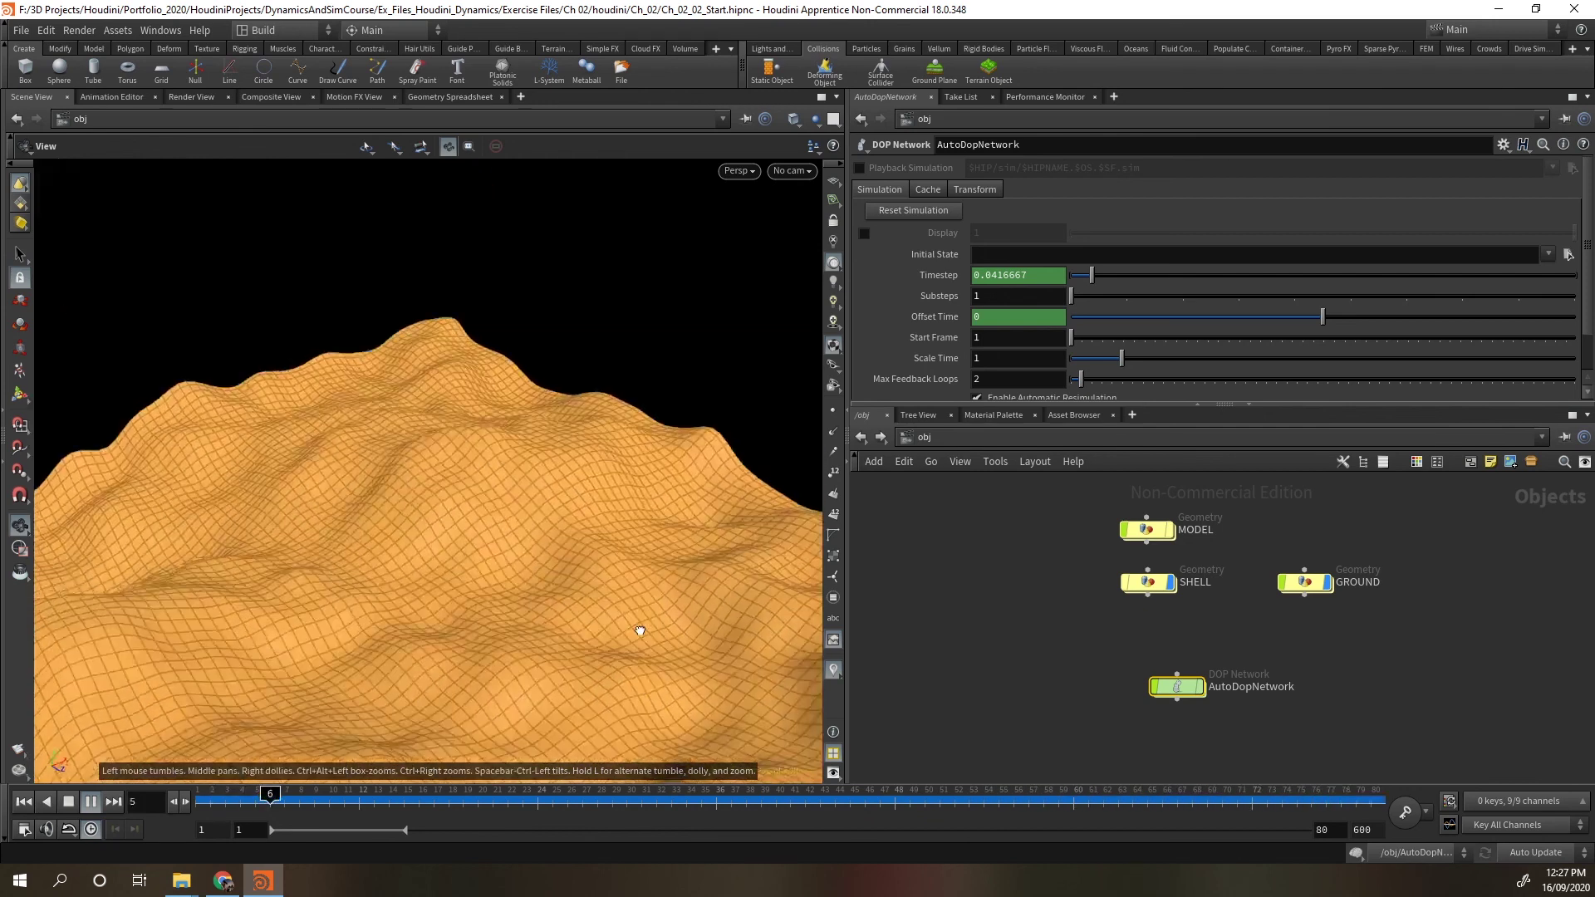
{"action": "key", "text": "Return"}
{"action": "left_click", "coordinate": [92, 803]}
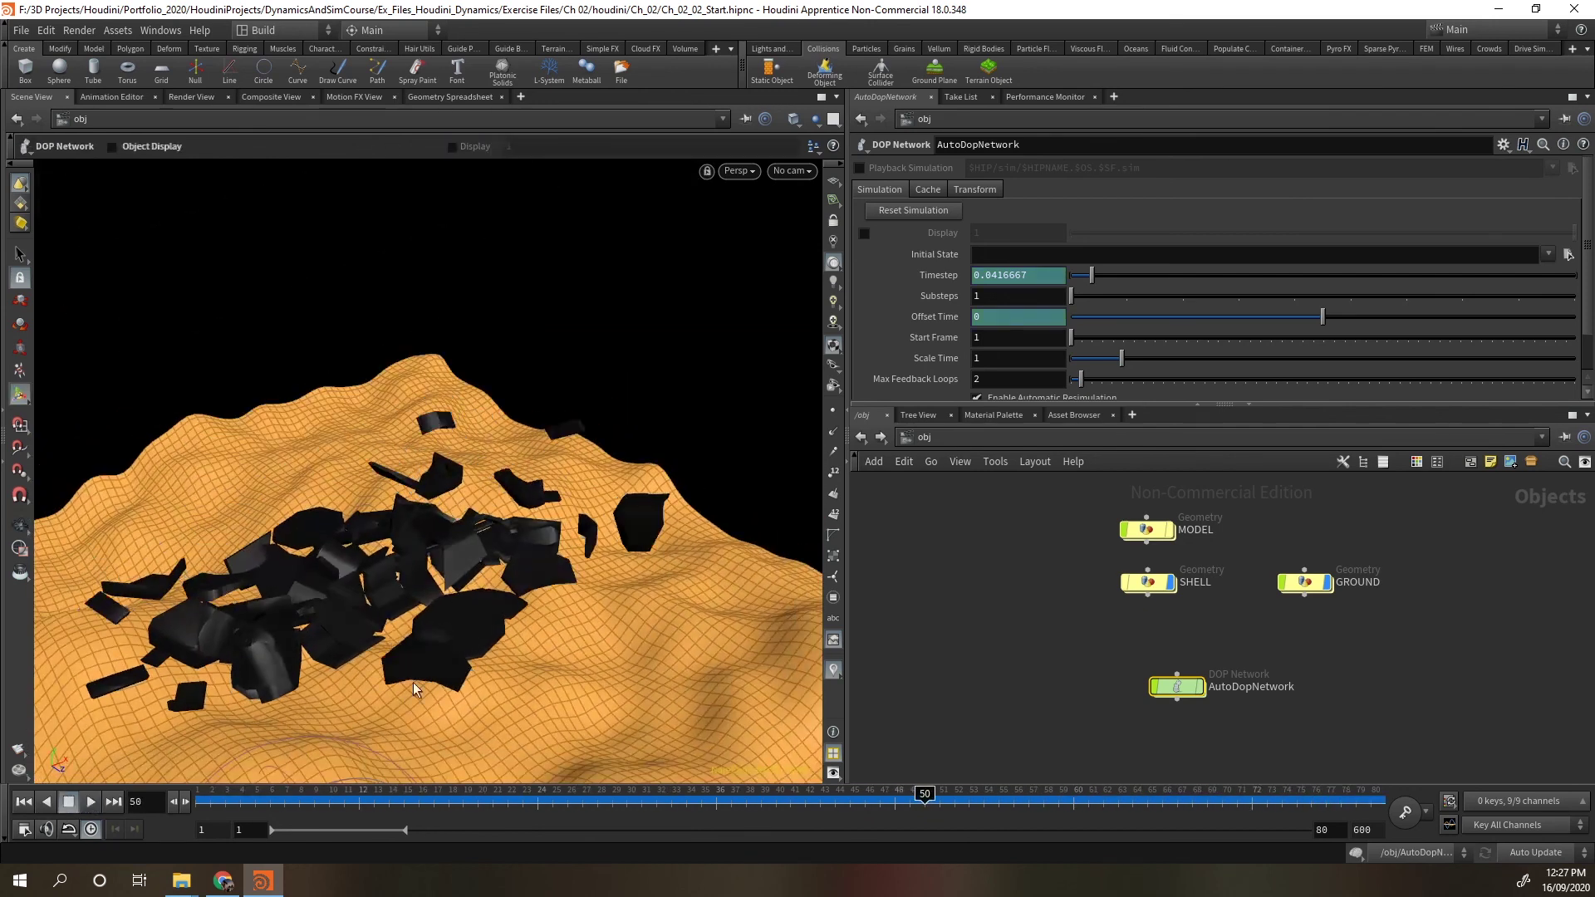
Inside AutoDopNetwork, check the SHELL object's Geometry Representation setting, keeping Convex Hull, and return to the object level.
{"action": "scroll", "coordinate": [465, 659], "scroll_direction": "down", "scroll_amount": 4}
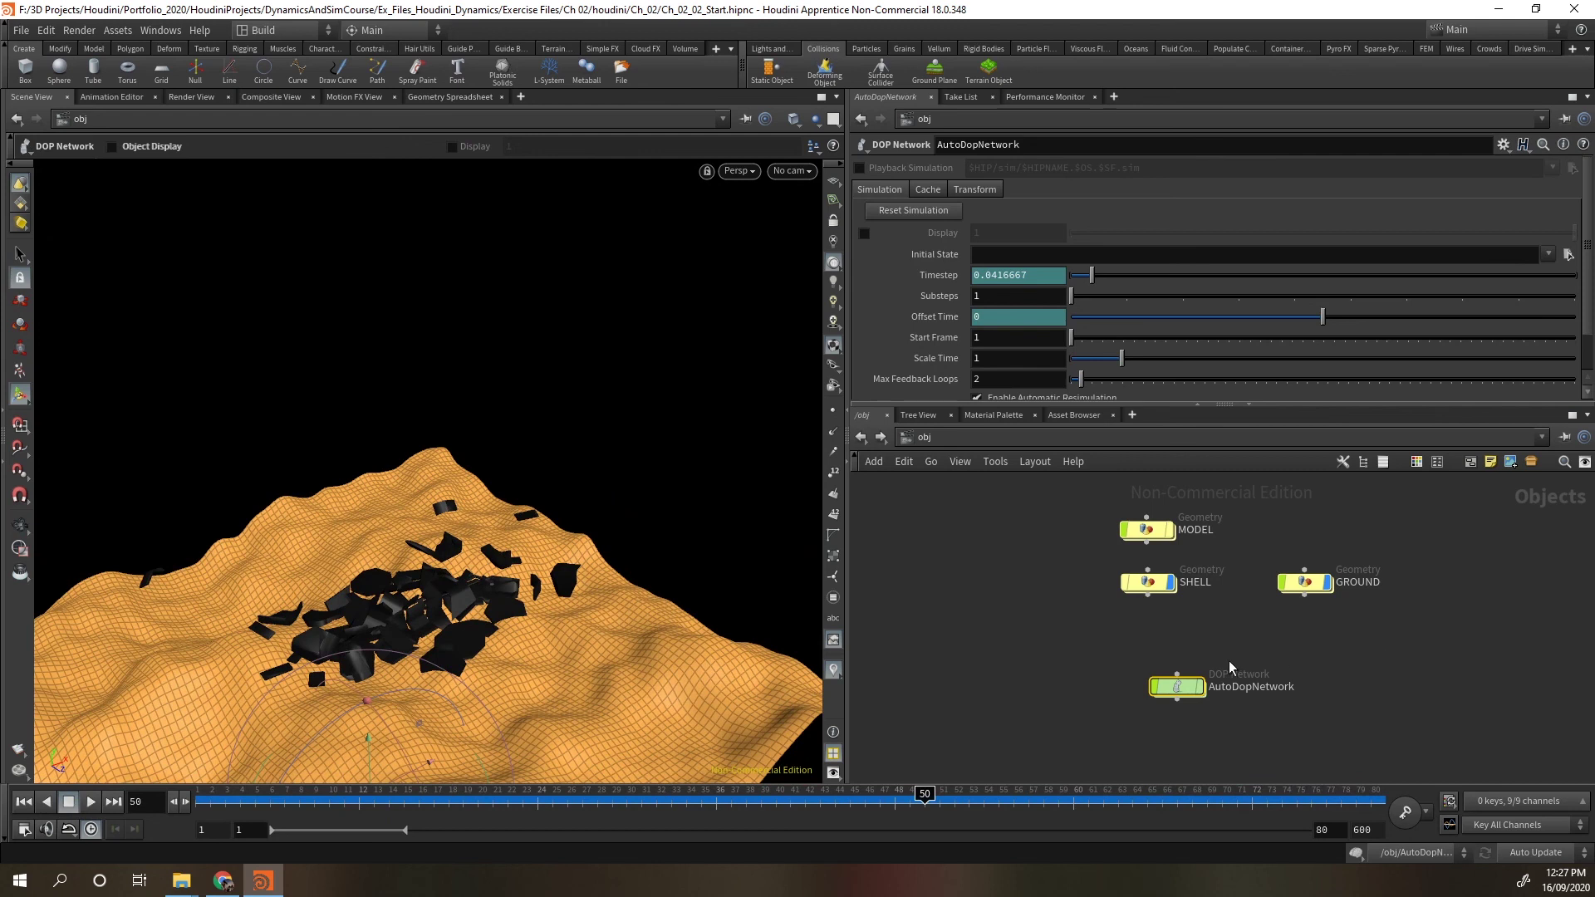
{"action": "double_click", "coordinate": [1176, 686]}
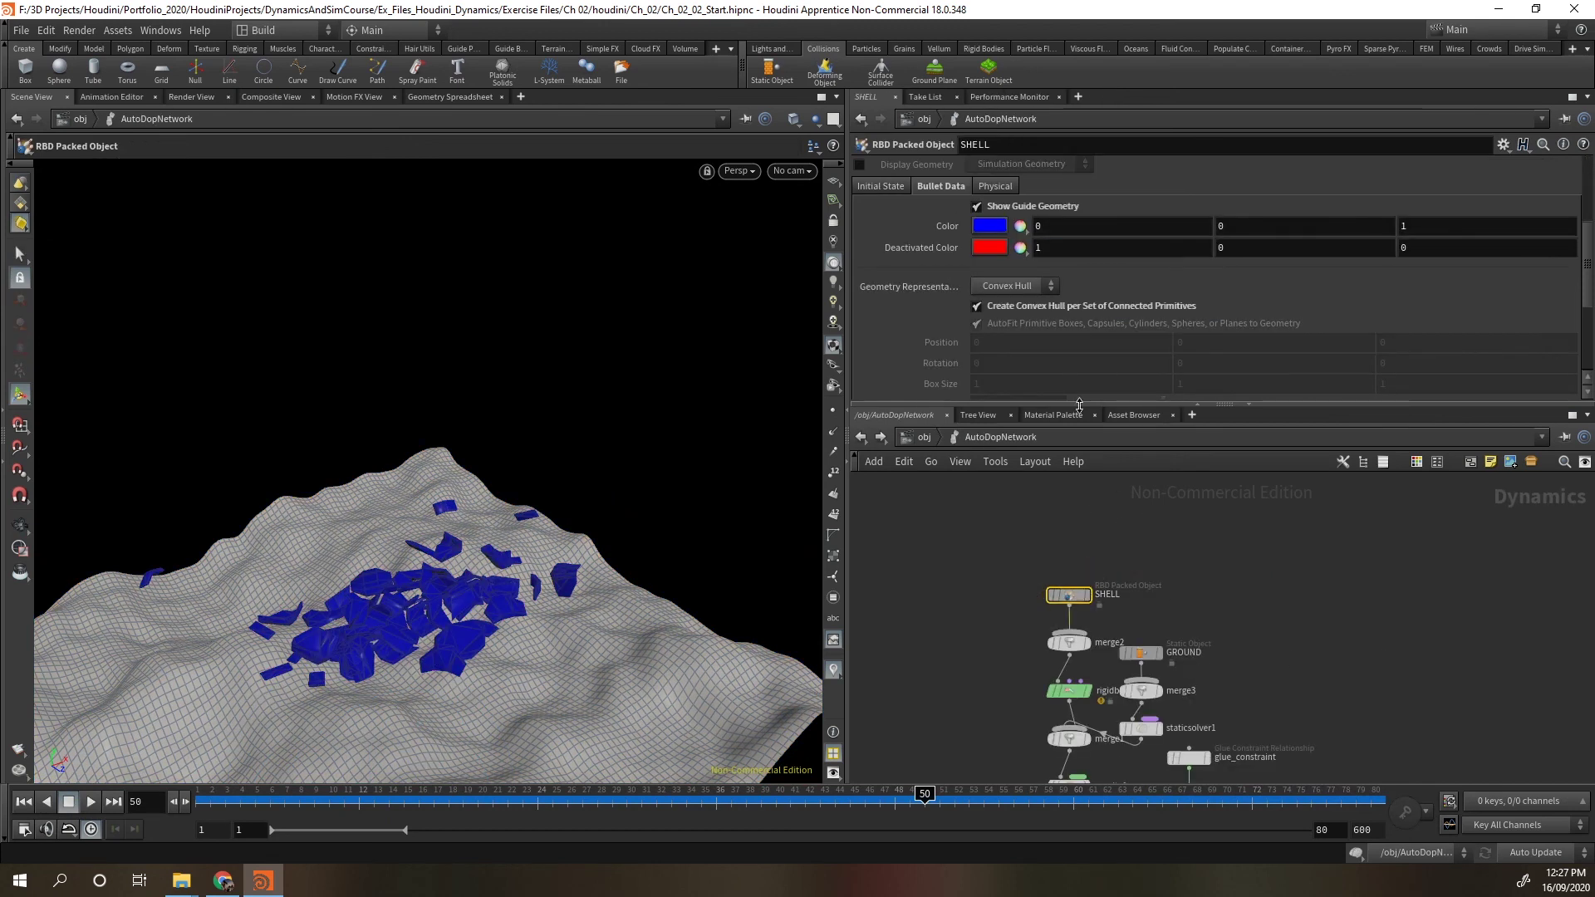
{"action": "left_click", "coordinate": [1020, 287]}
{"action": "left_click", "coordinate": [1024, 329]}
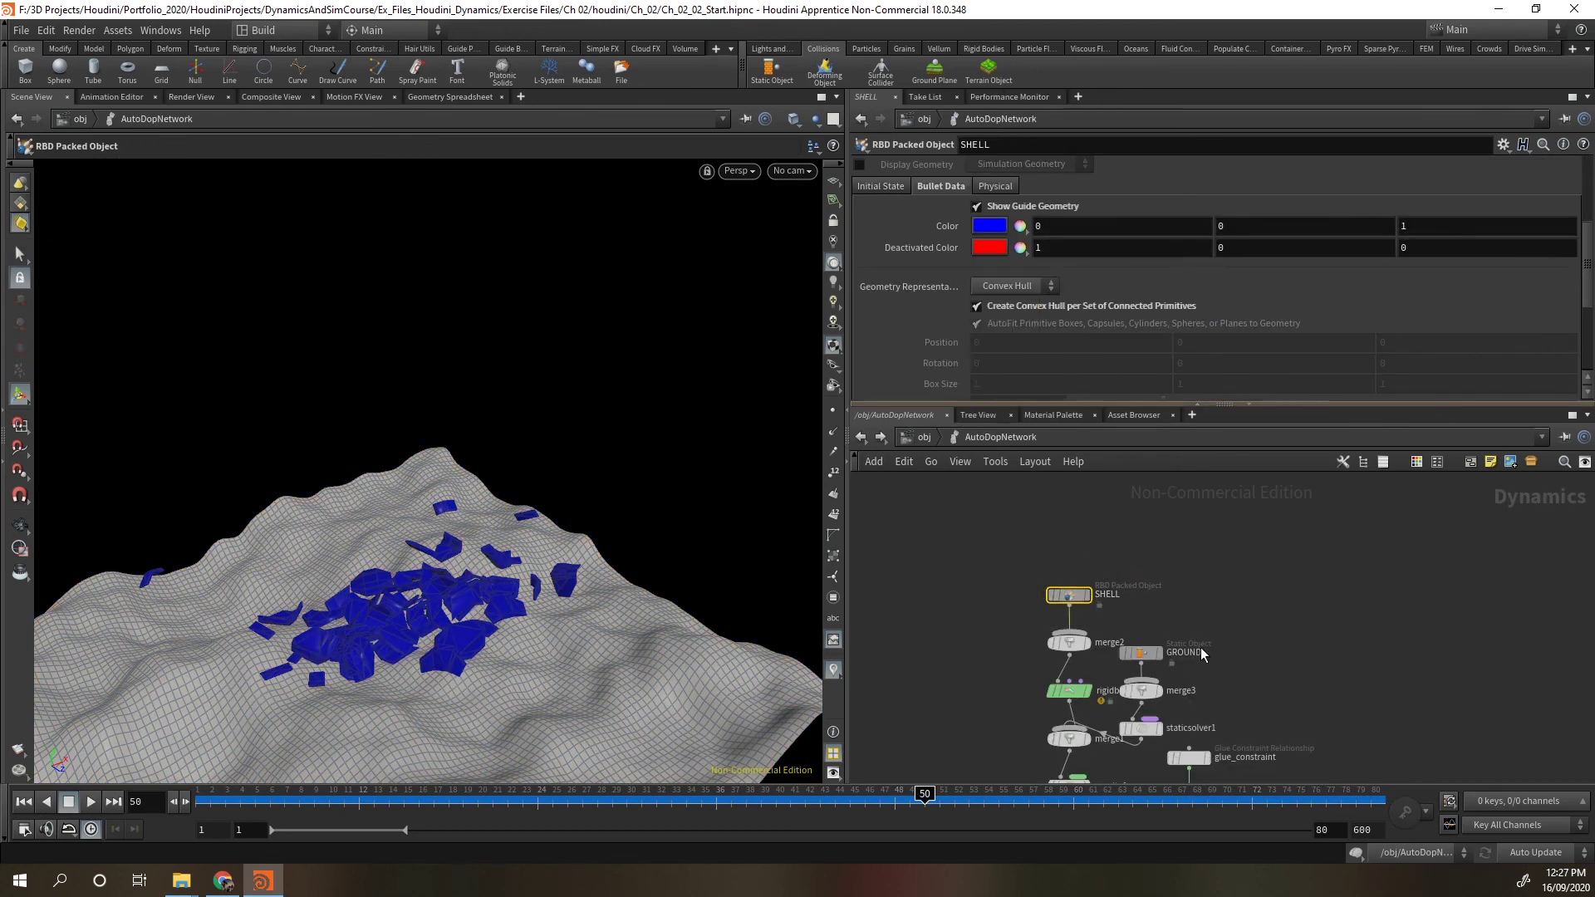
{"action": "key", "text": "u"}
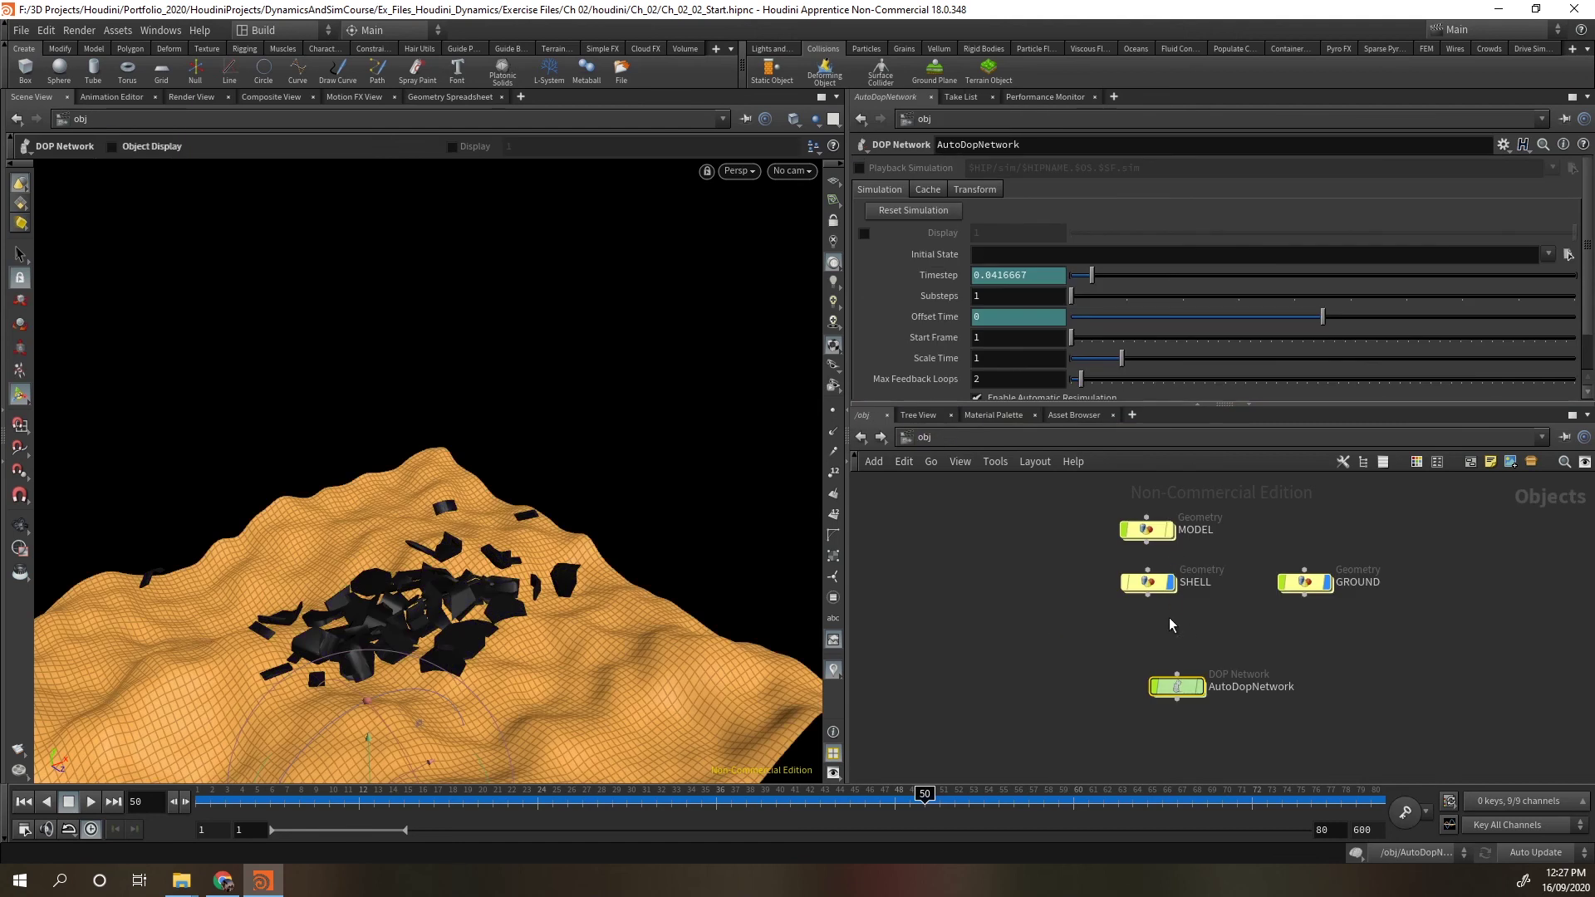
Go inside SHELL and enlarge the network area to review the fracture loop and the convex decomposition loop side by side.
{"action": "double_click", "coordinate": [1148, 582]}
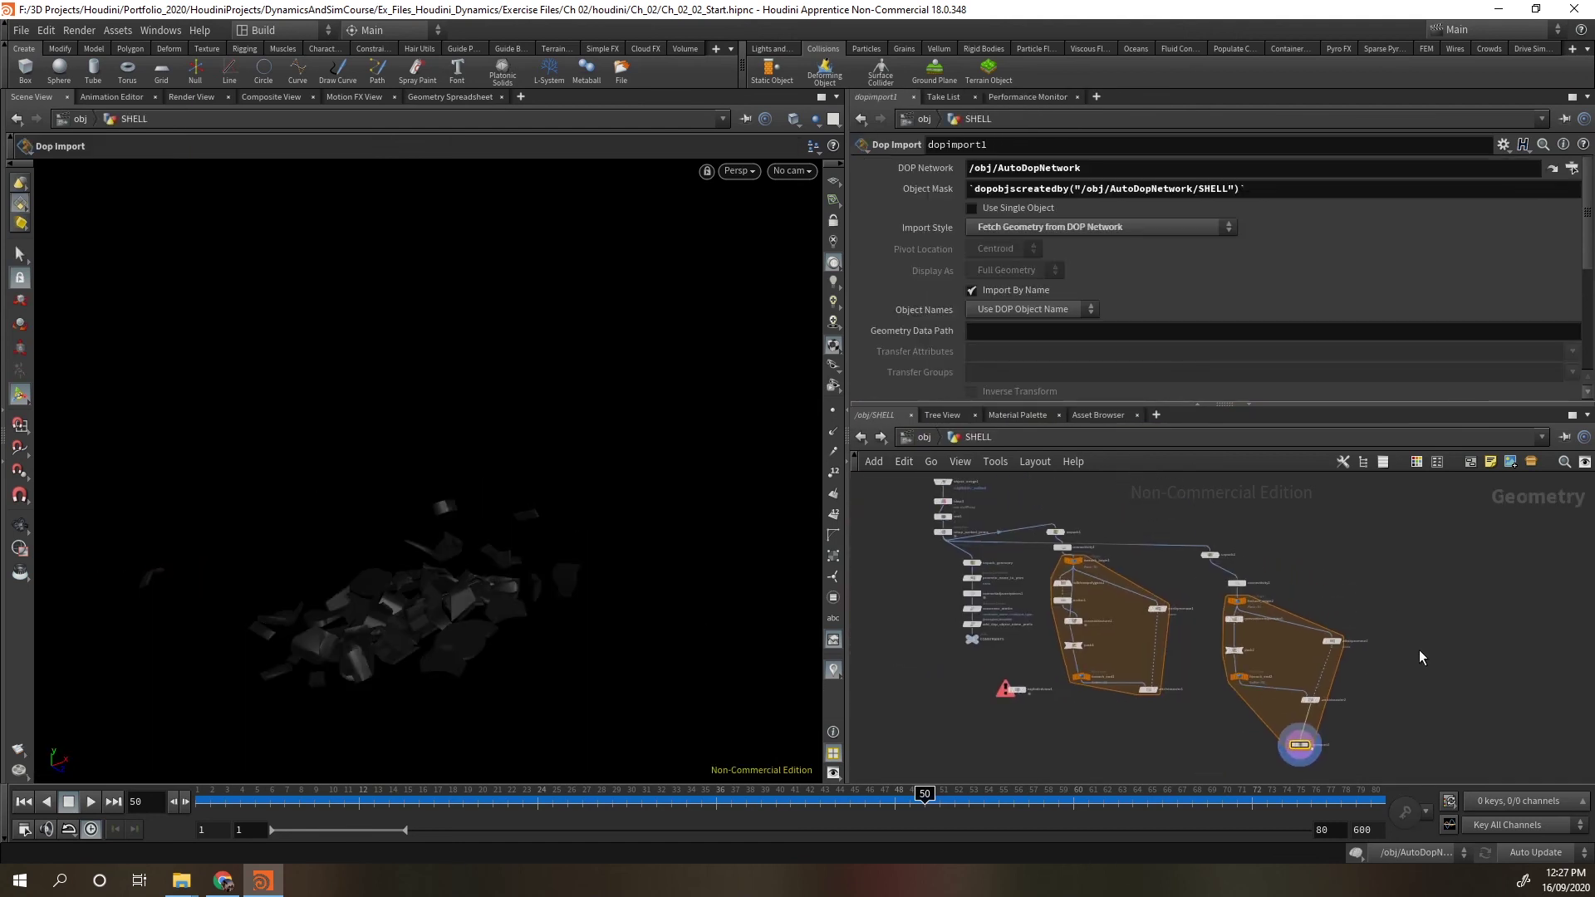
{"action": "scroll", "coordinate": [1124, 588], "scroll_direction": "up", "scroll_amount": 3}
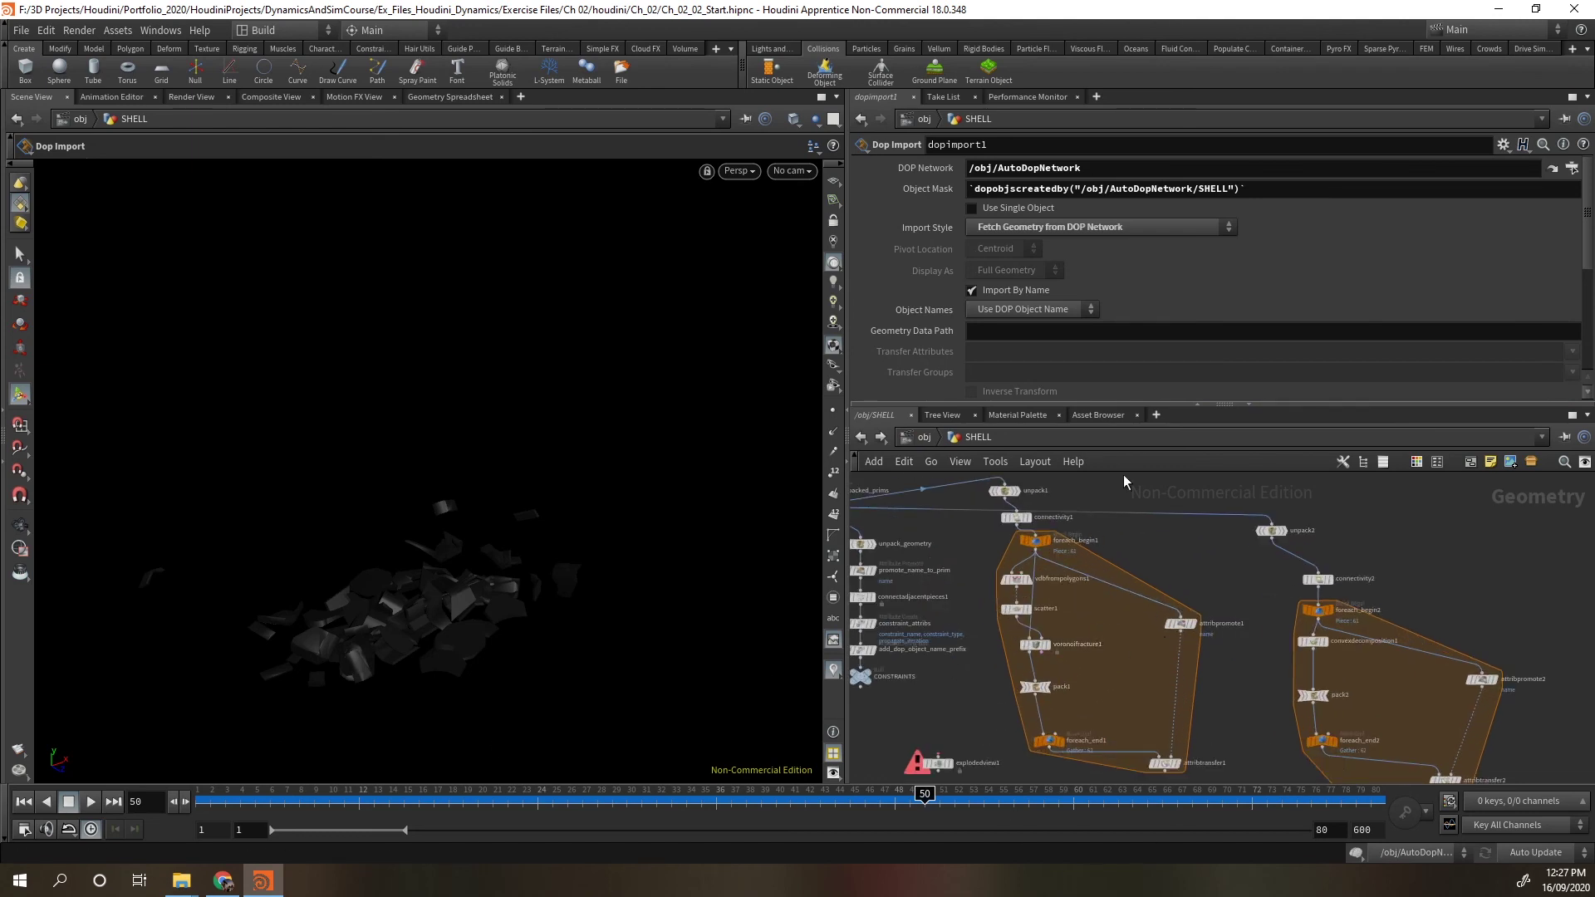
{"action": "scroll", "coordinate": [1151, 592], "scroll_direction": "down", "scroll_amount": 2}
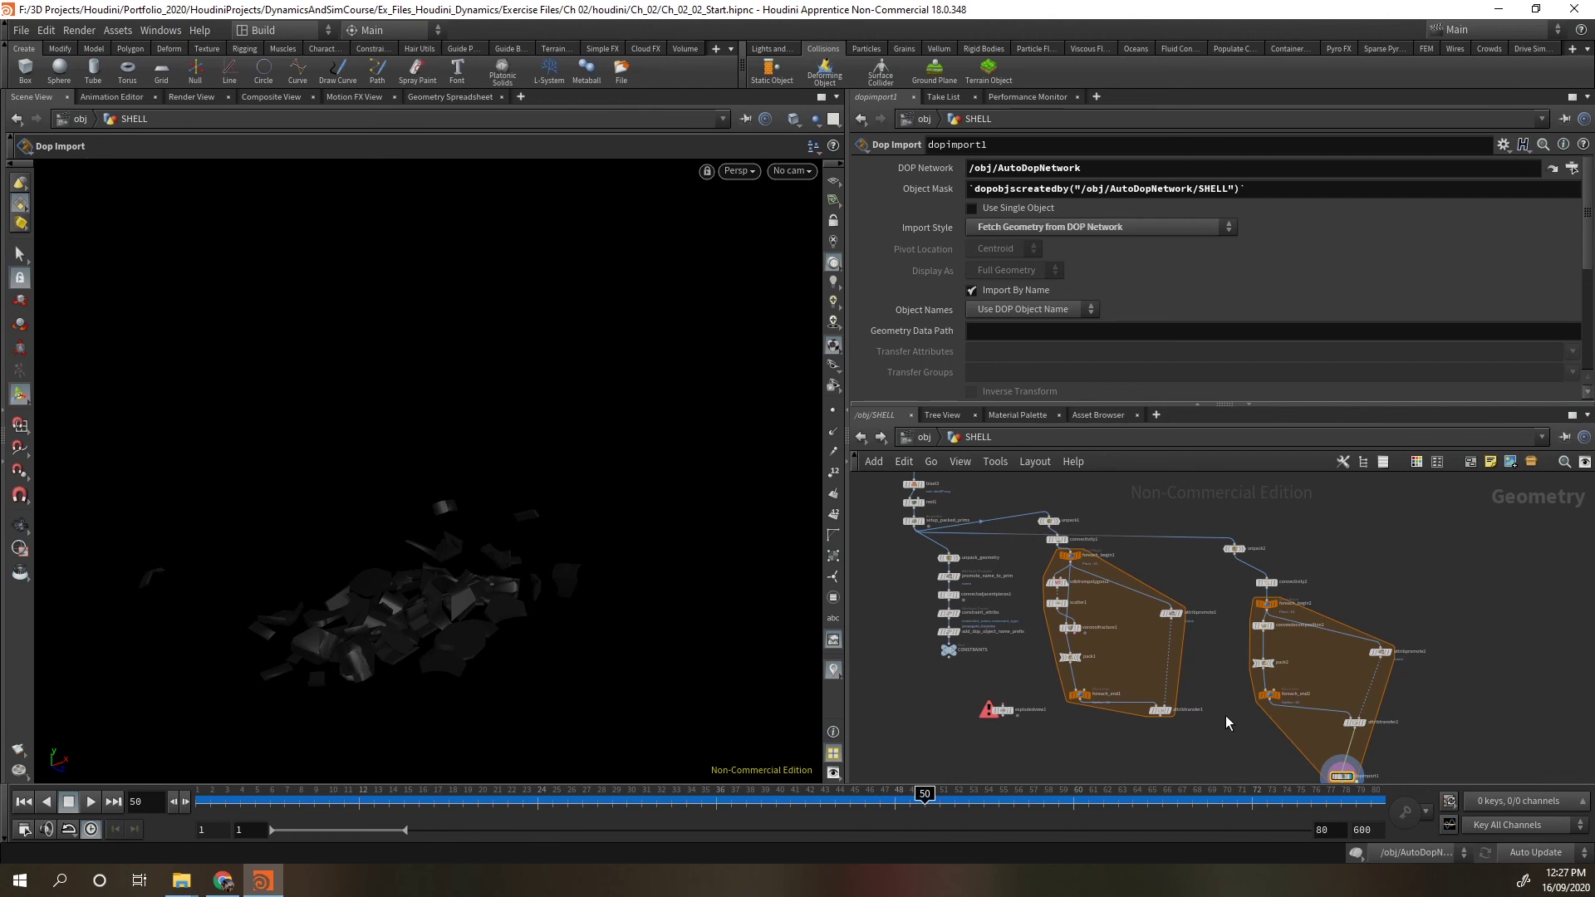
{"action": "scroll", "coordinate": [1224, 715], "scroll_direction": "up", "scroll_amount": 1}
{"action": "left_click_drag", "start_coordinate": [1256, 406], "coordinate": [1218, 208]}
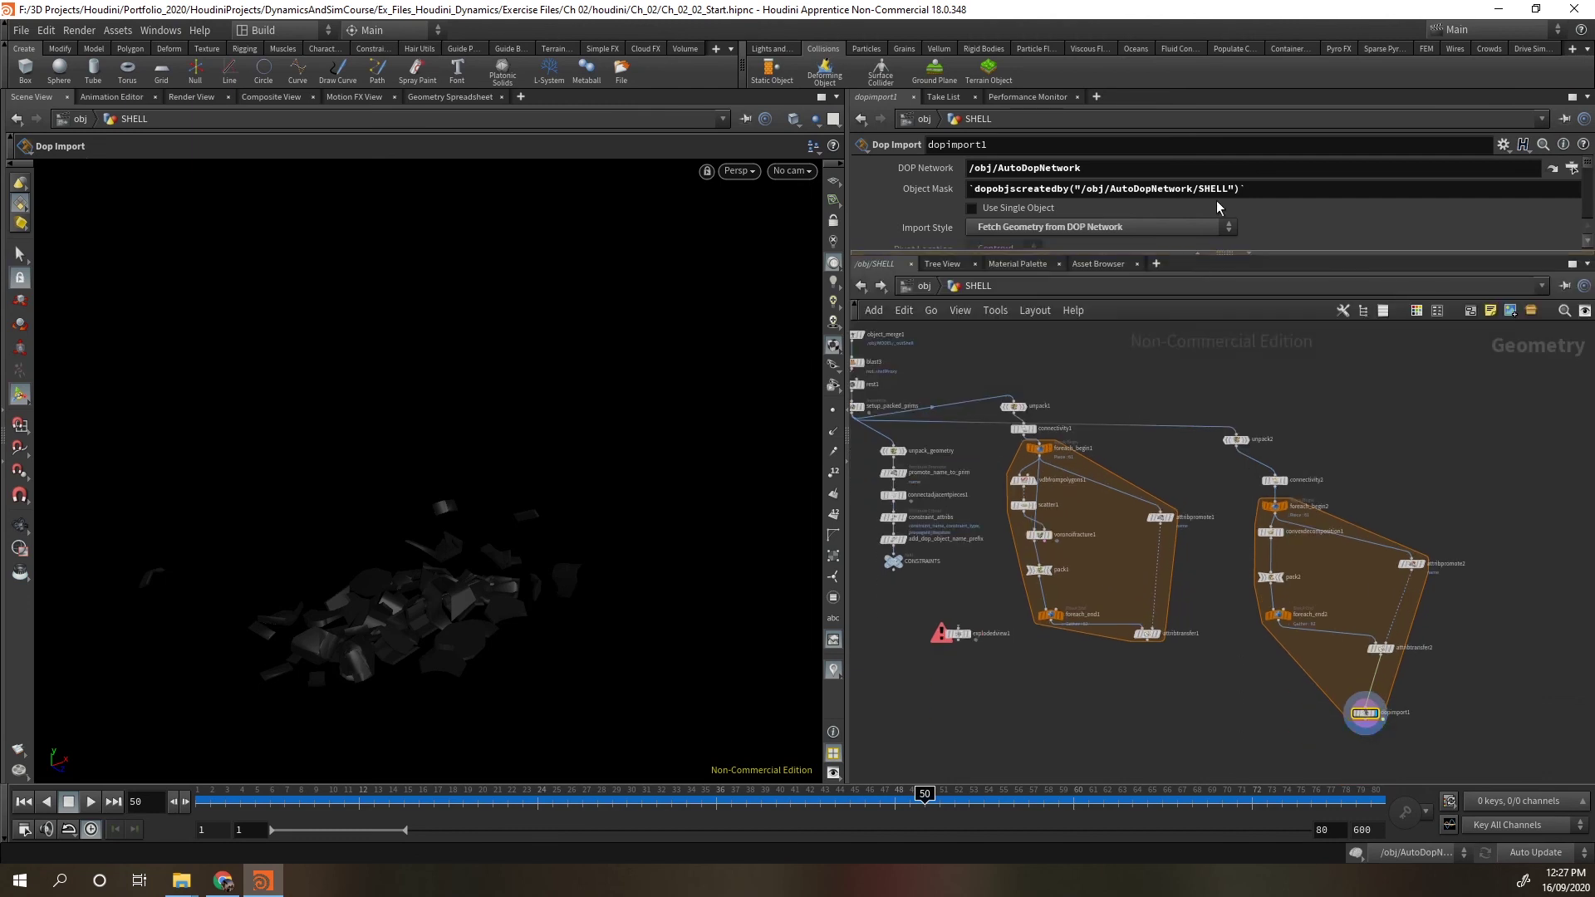
{"action": "left_click_drag", "start_coordinate": [848, 482], "coordinate": [695, 490]}
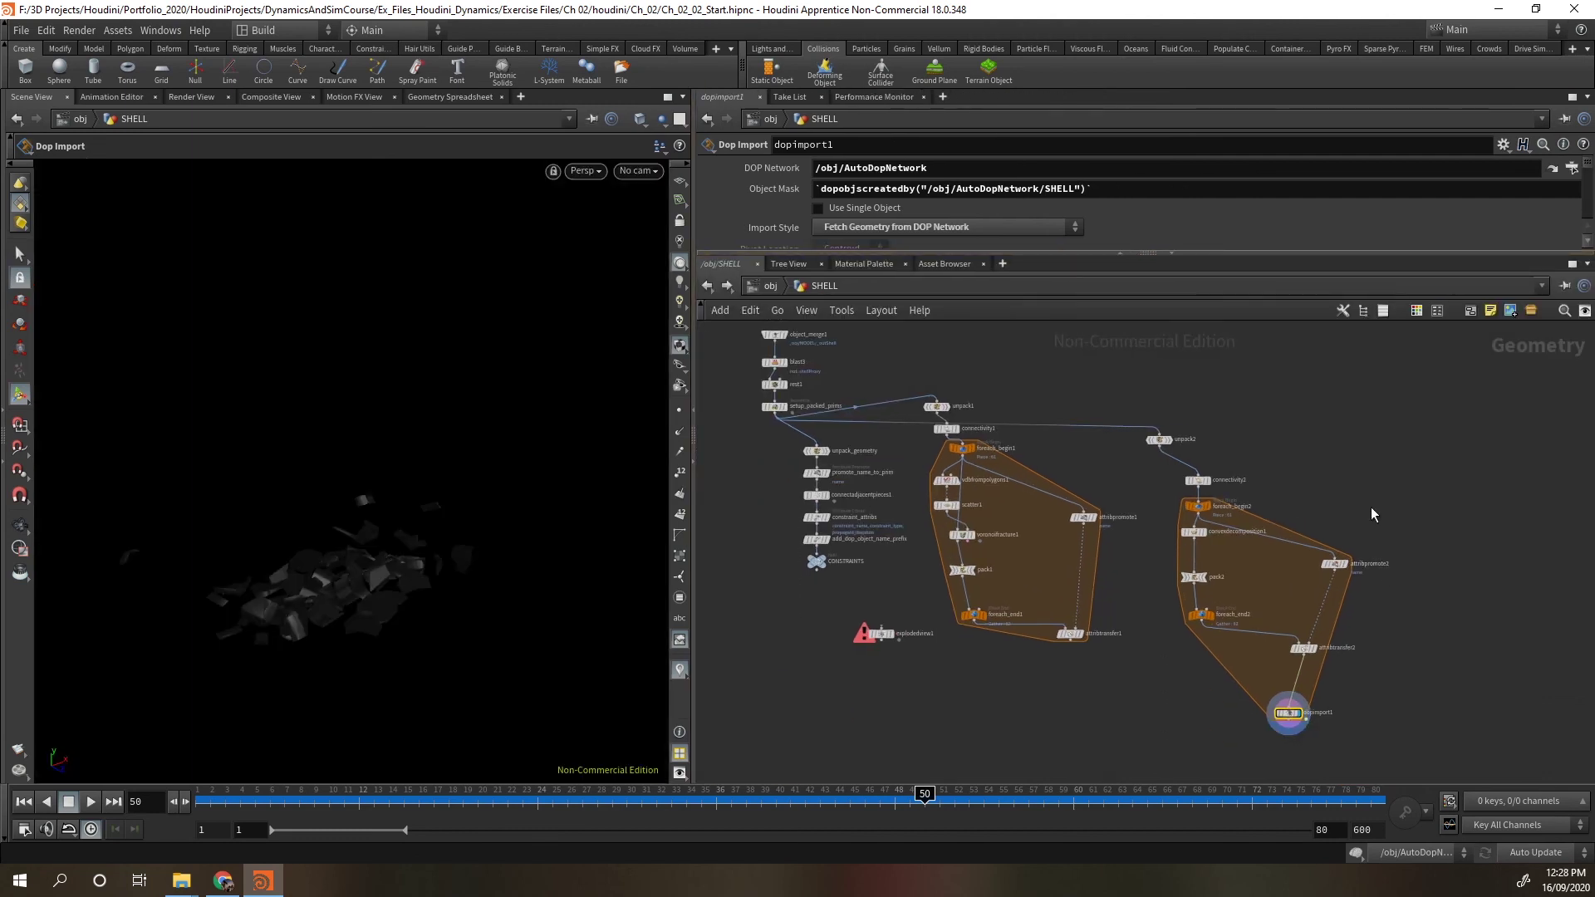
{"action": "scroll", "coordinate": [1368, 470], "scroll_direction": "up", "scroll_amount": 1}
{"action": "middle_click_drag", "start_coordinate": [1412, 555], "coordinate": [1442, 490]}
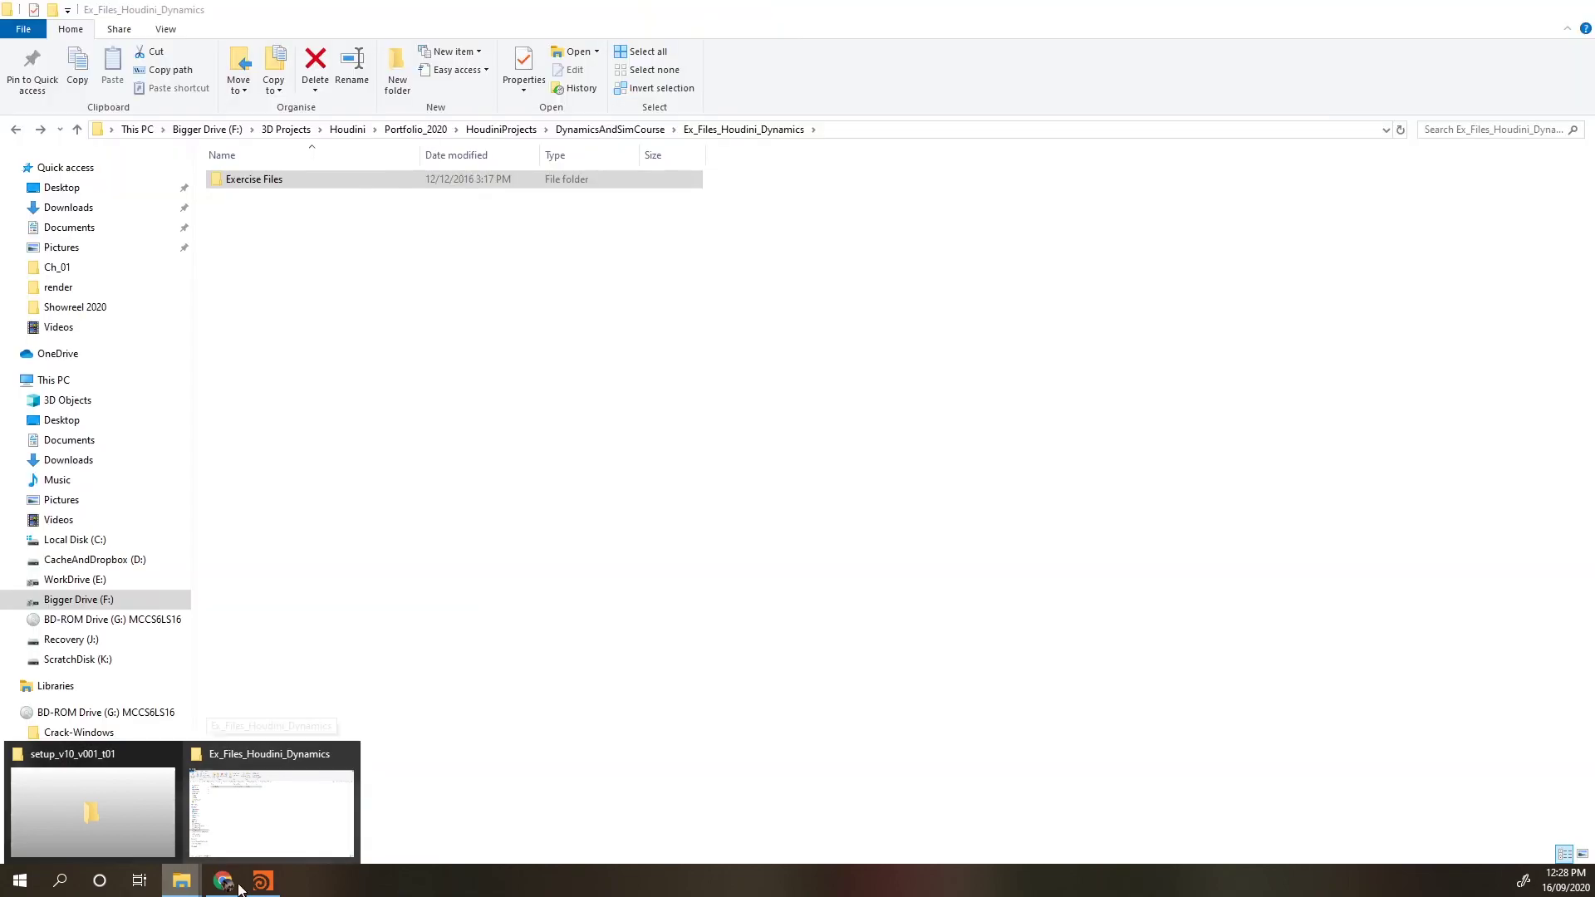
Switch to Chrome, look over the Lynda.com course page "Houdini 15.5: Dynamics and Simulation", and return to Houdini.
{"action": "left_click", "coordinate": [223, 880]}
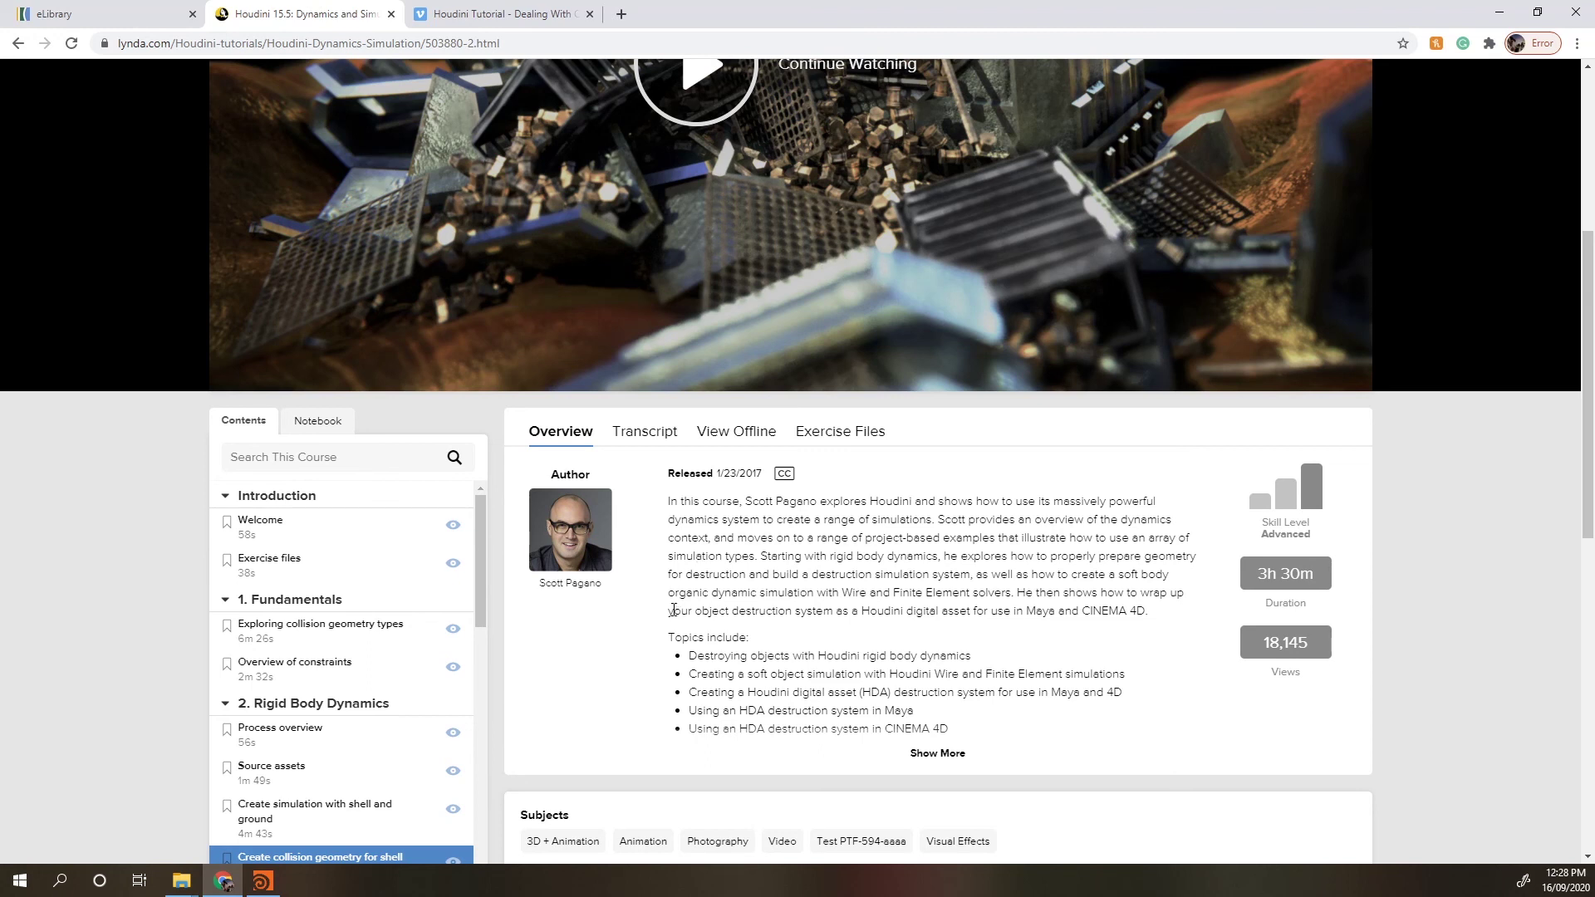
{"action": "scroll", "coordinate": [431, 196], "scroll_direction": "up", "scroll_amount": 5}
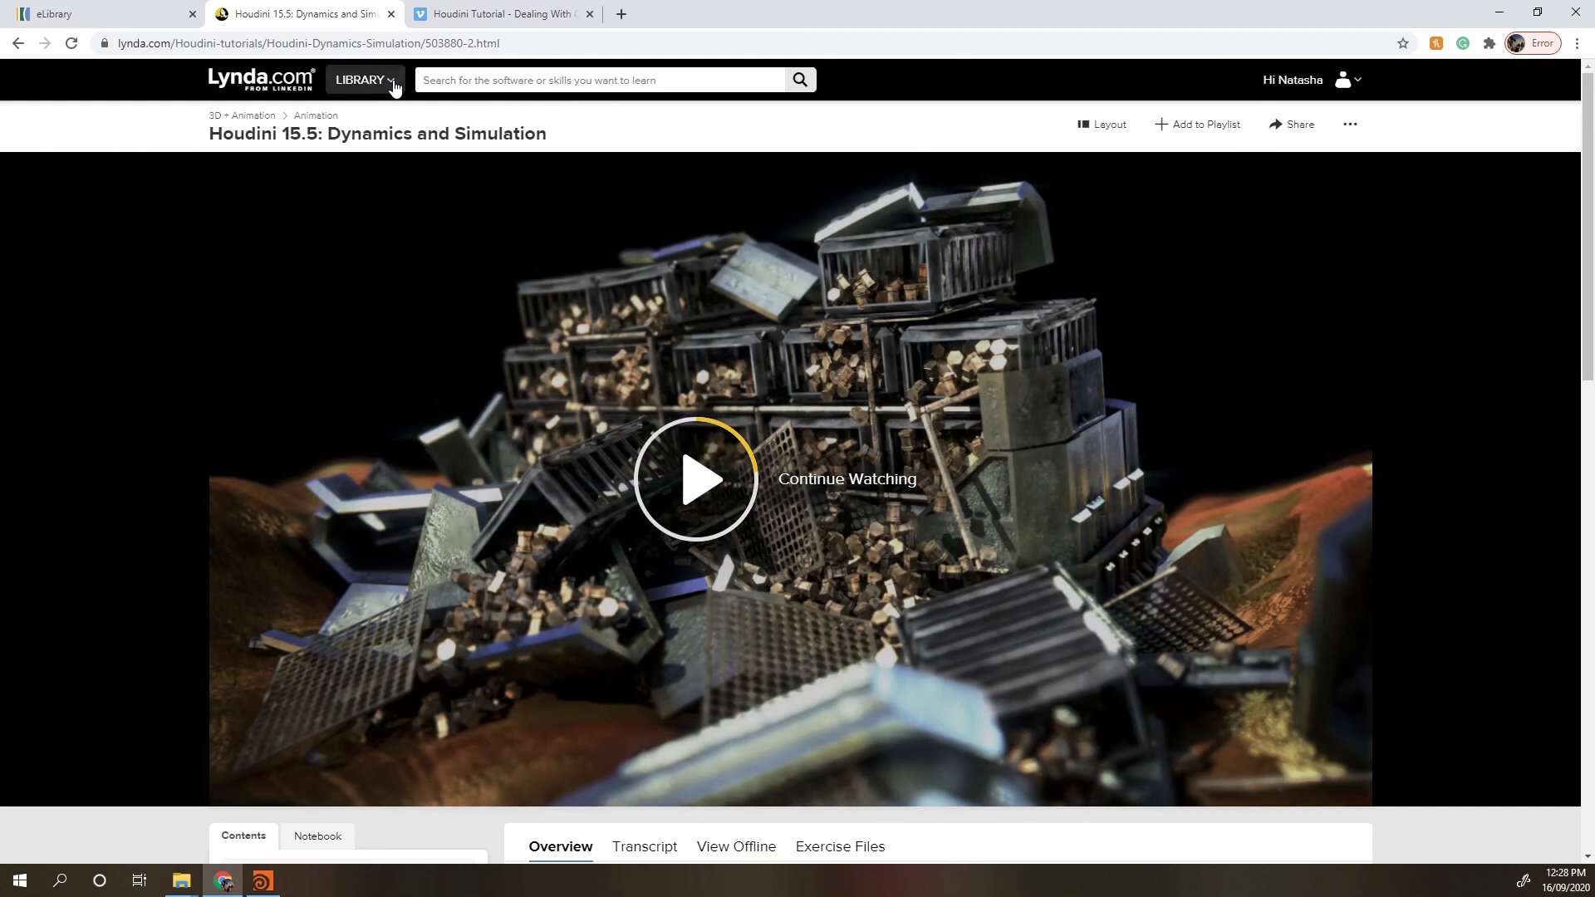
{"action": "mouse_move", "coordinate": [395, 83]}
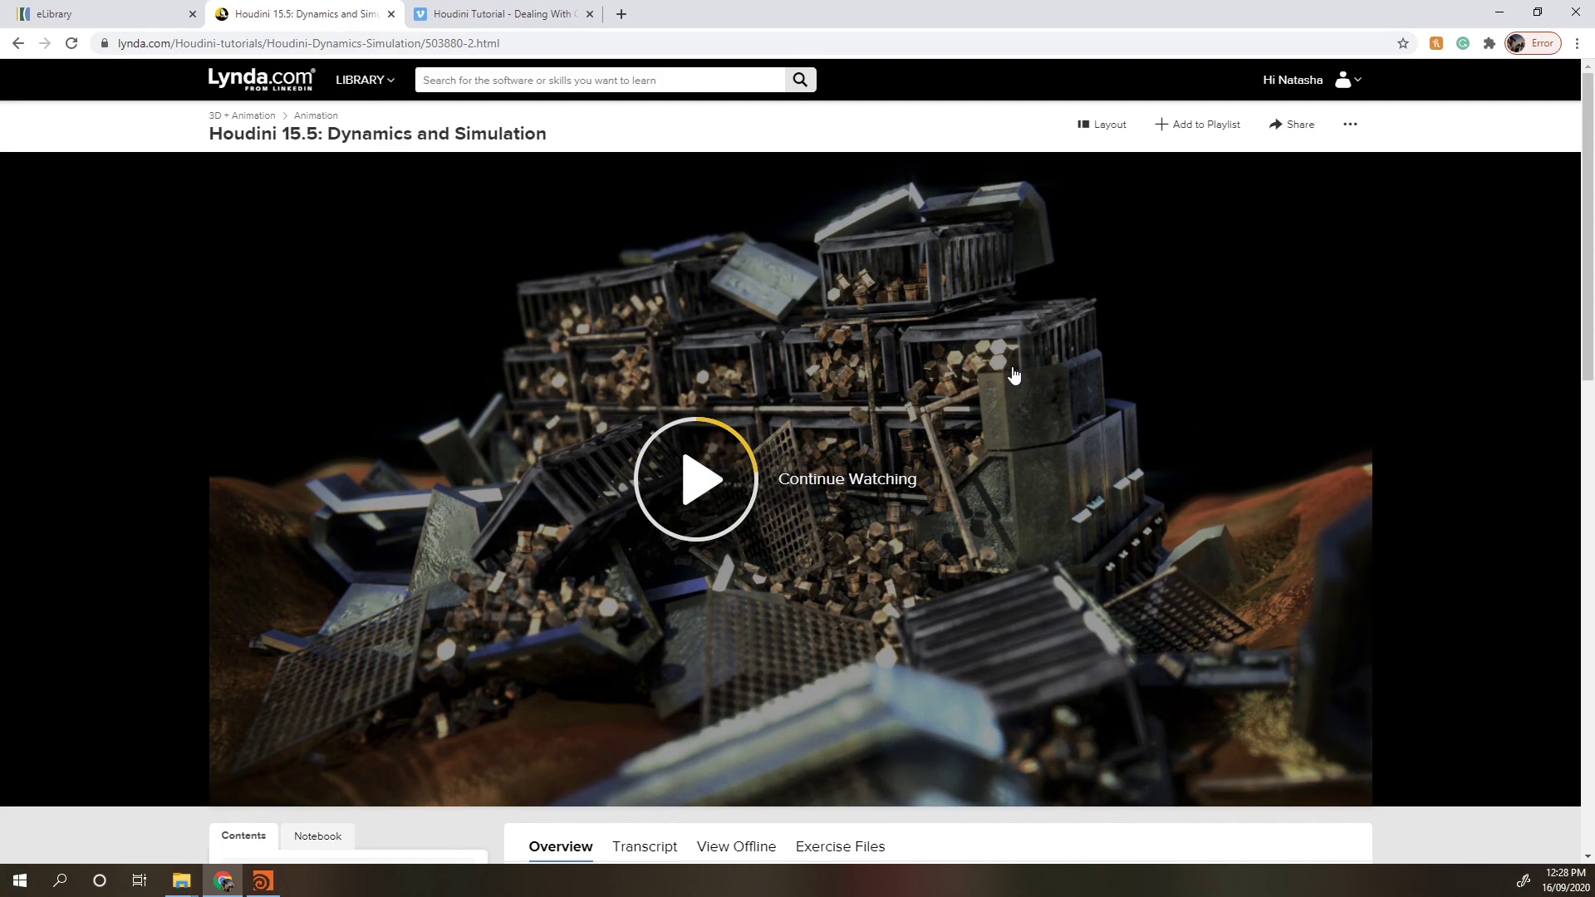
{"action": "scroll", "coordinate": [1013, 371], "scroll_direction": "down", "scroll_amount": 4}
{"action": "left_click", "coordinate": [262, 880]}
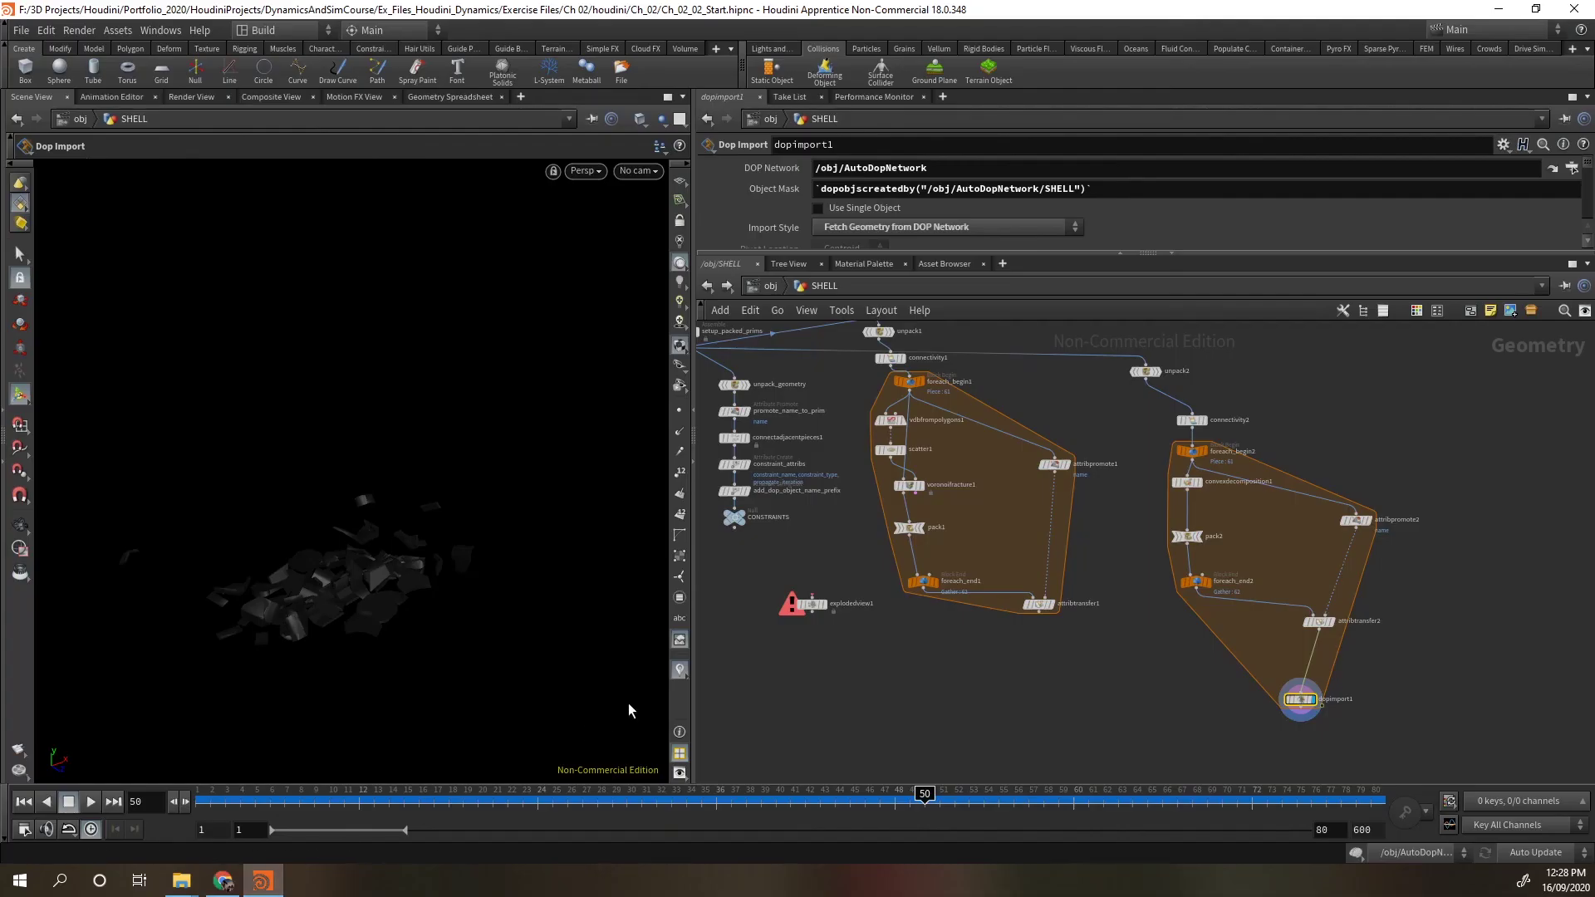